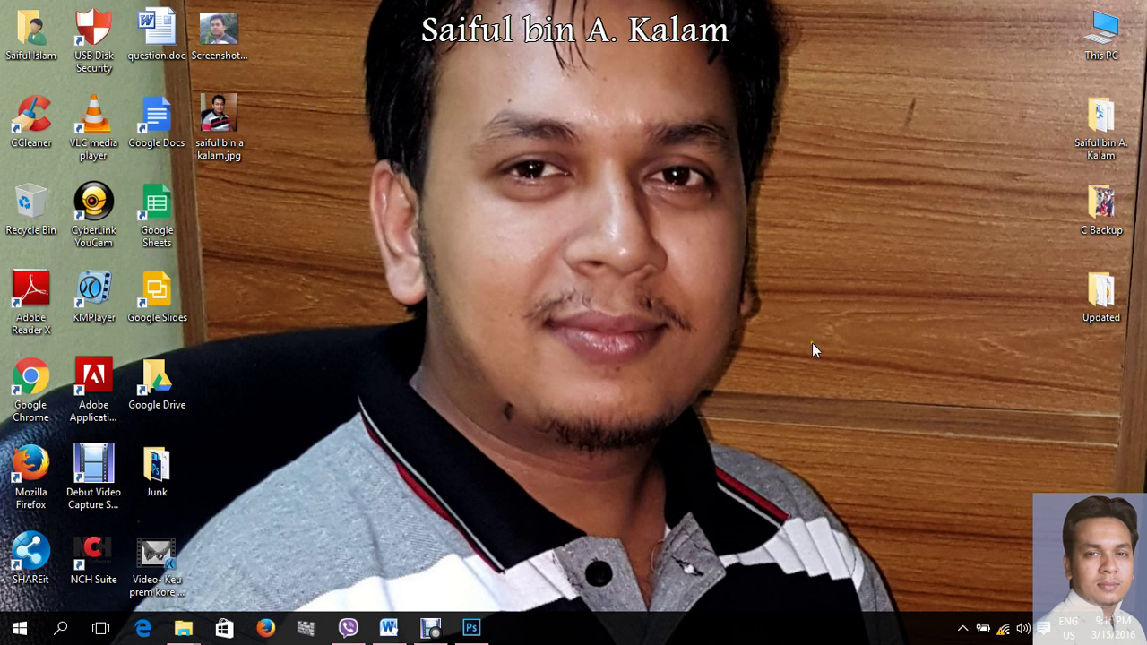
# Step: Restore the minimized Photoshop window from its taskbar icon
pyautogui.click(472, 629)
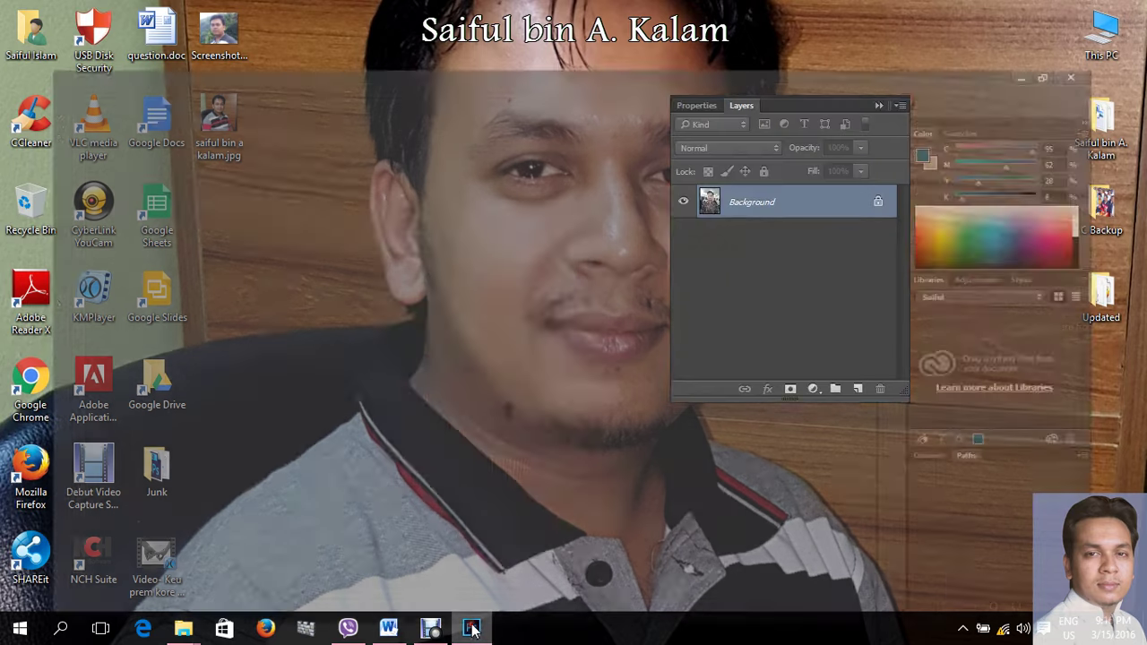
# Step: Open the Image menu for the portrait IMG_20151107_141434.jpg
pyautogui.click(115, 12)
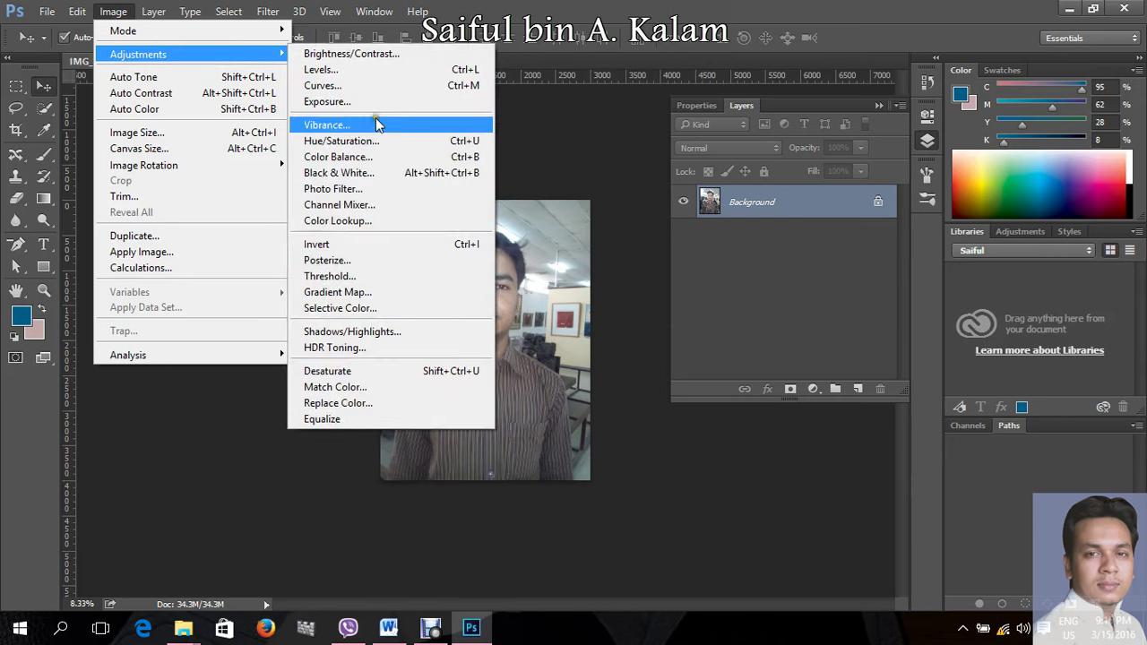
# Step: Resize the photo to 20 × 5 inches at 300 ppi with proportions unlinked
pyautogui.click(153, 134)
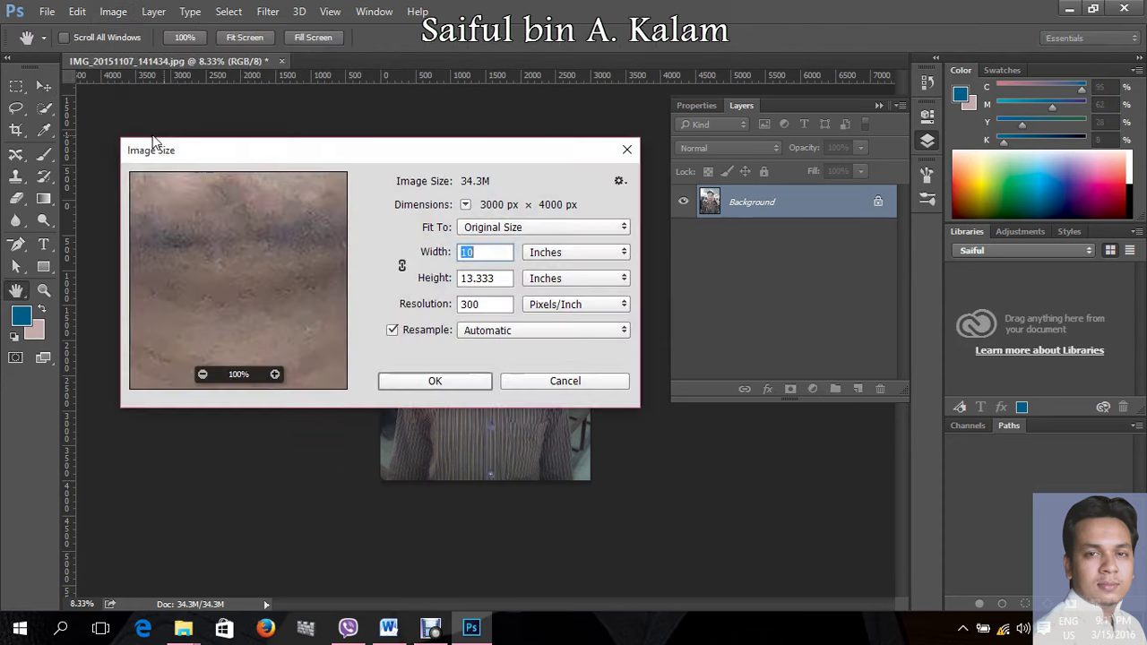
pyautogui.moveTo(396, 157)
pyautogui.mouseDown()
pyautogui.moveTo(892, 197)
pyautogui.moveTo(870, 119)
pyautogui.mouseUp()
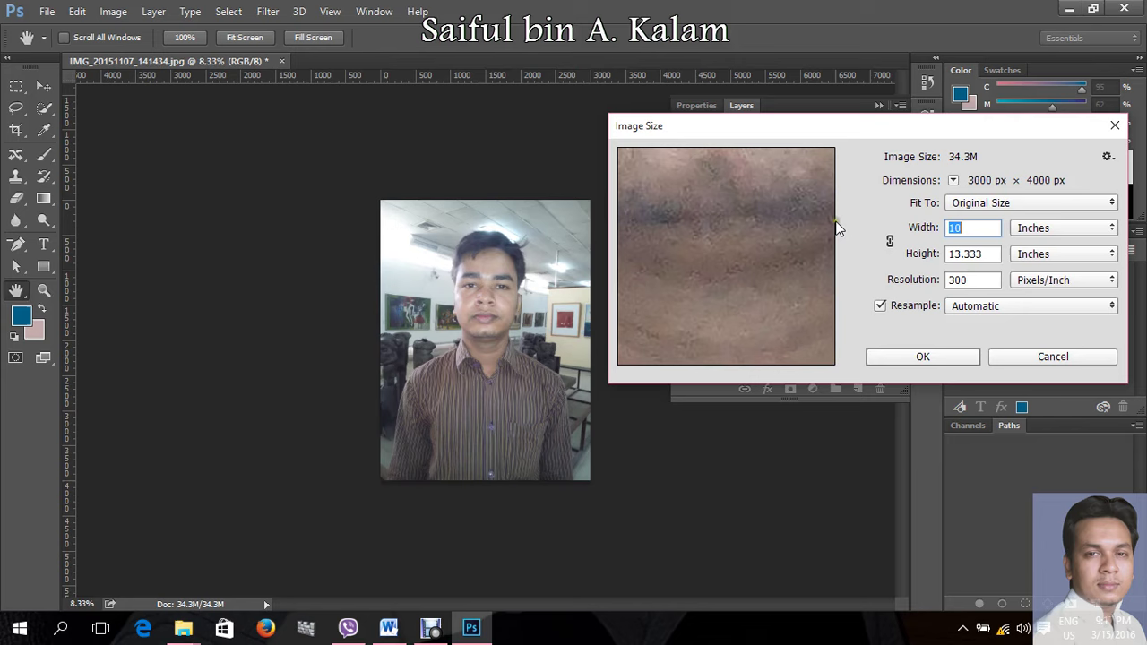
pyautogui.click(849, 128)
pyautogui.moveTo(849, 129); pyautogui.dragTo(719, 123)
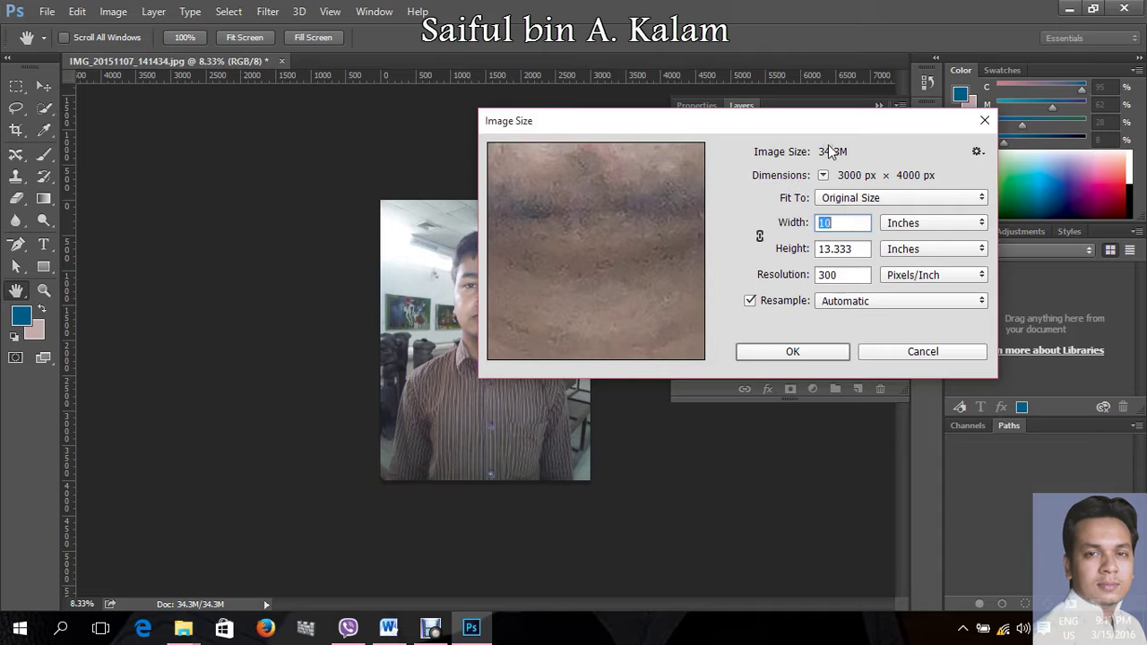
pyautogui.write('20')
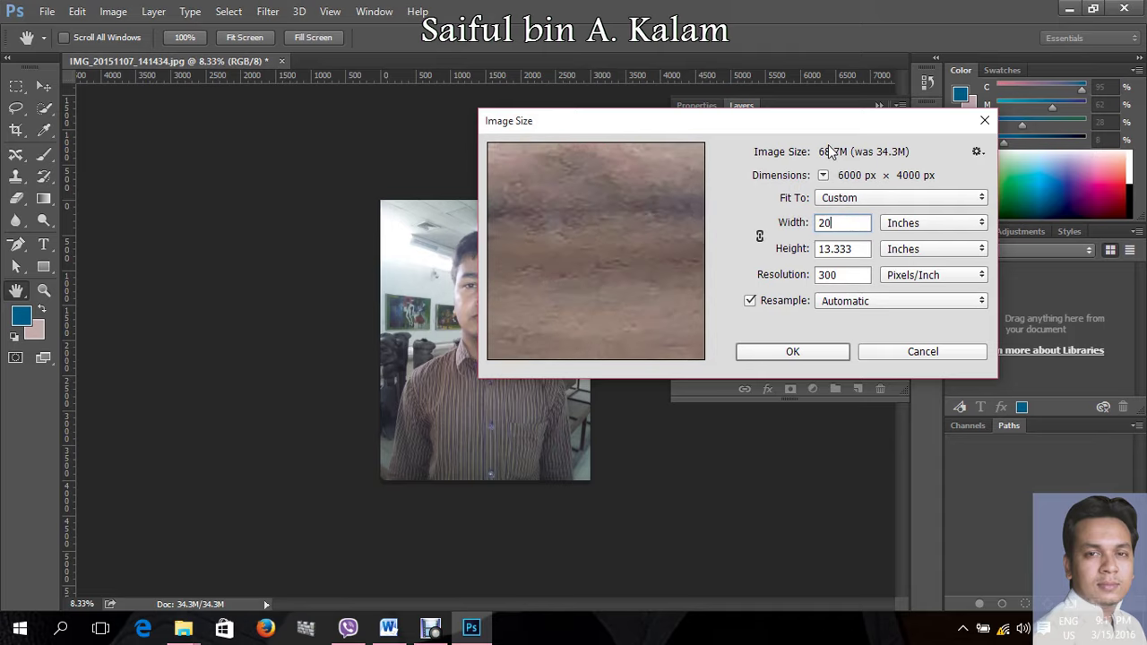
pyautogui.moveTo(856, 249); pyautogui.dragTo(715, 276)
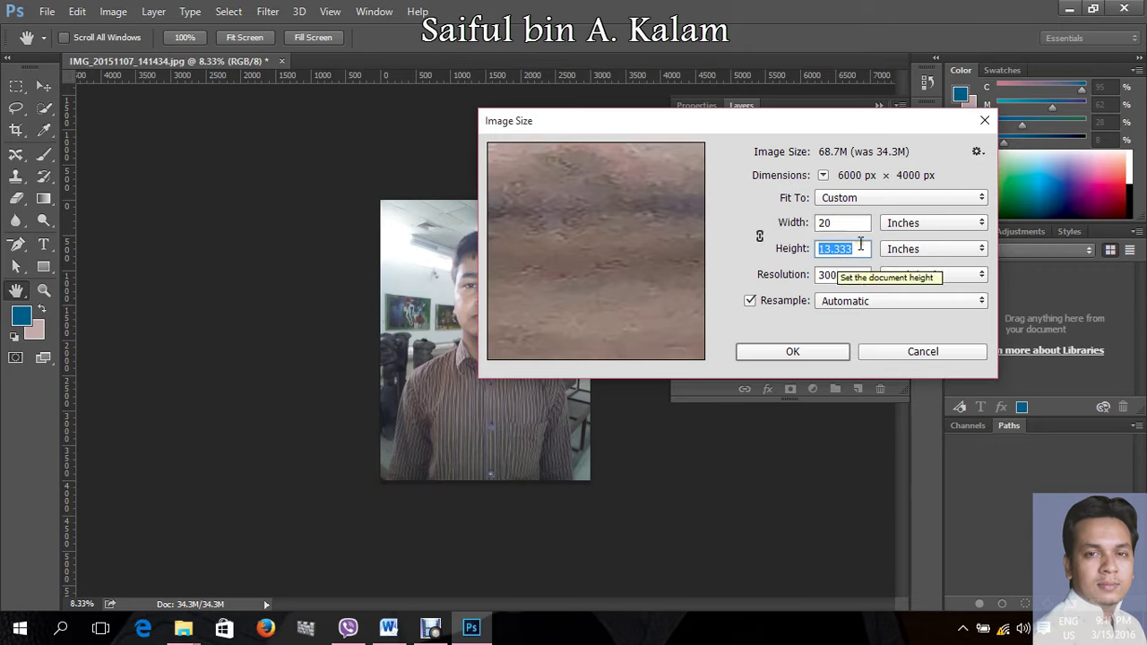
pyautogui.write('5')
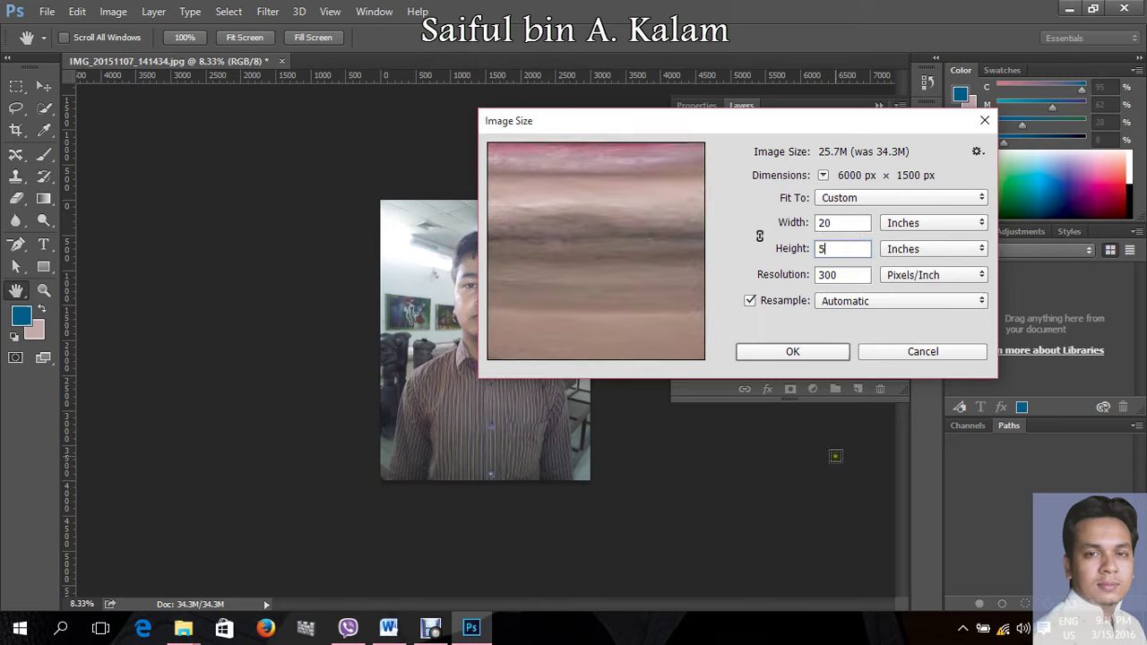
pyautogui.click(803, 351)
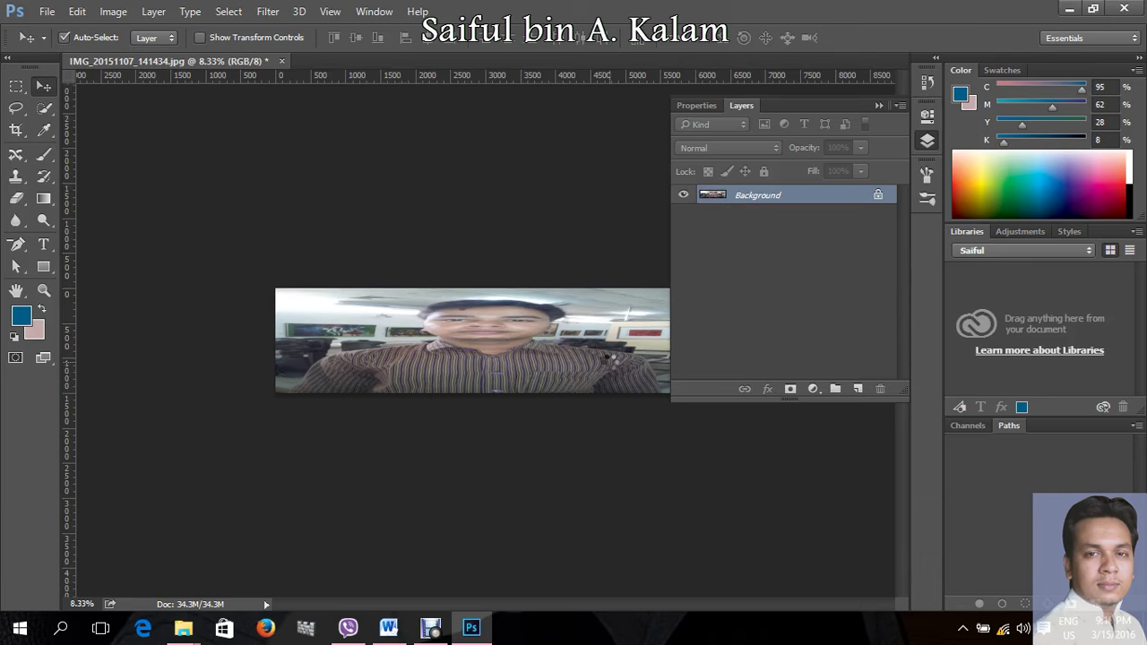
# Step: Hide the panels, zoom in, and undo the 20 × 5 inch resize
pyautogui.press('Tab')
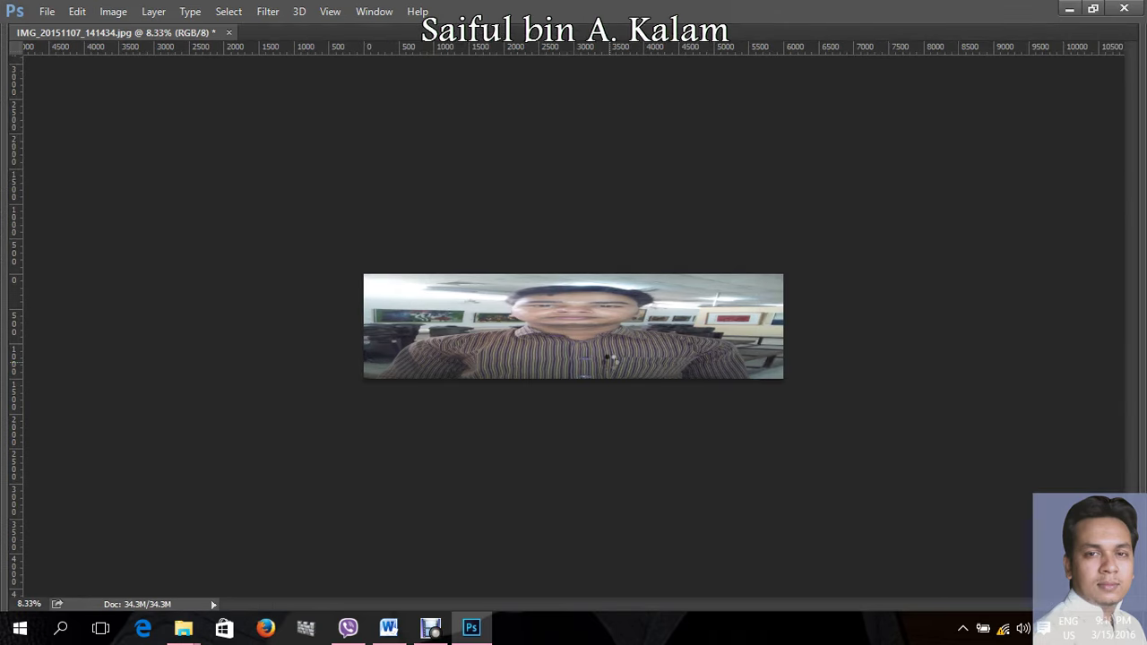
pyautogui.click(609, 359)
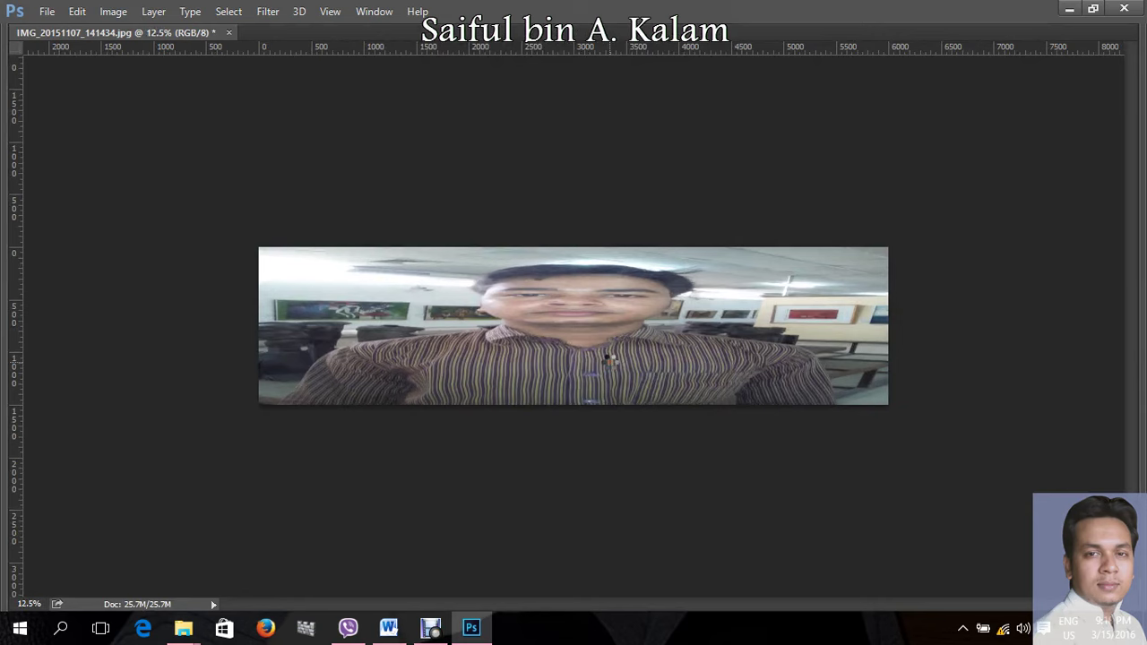
pyautogui.click(611, 362)
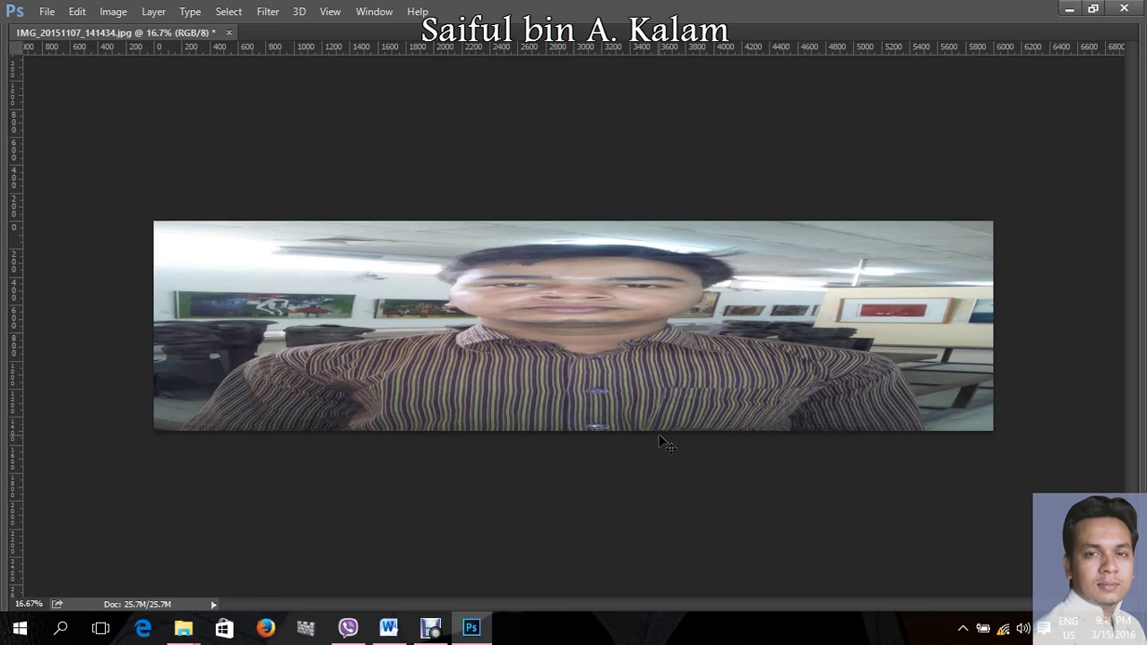
pyautogui.hotkey('ctrl', 'z')
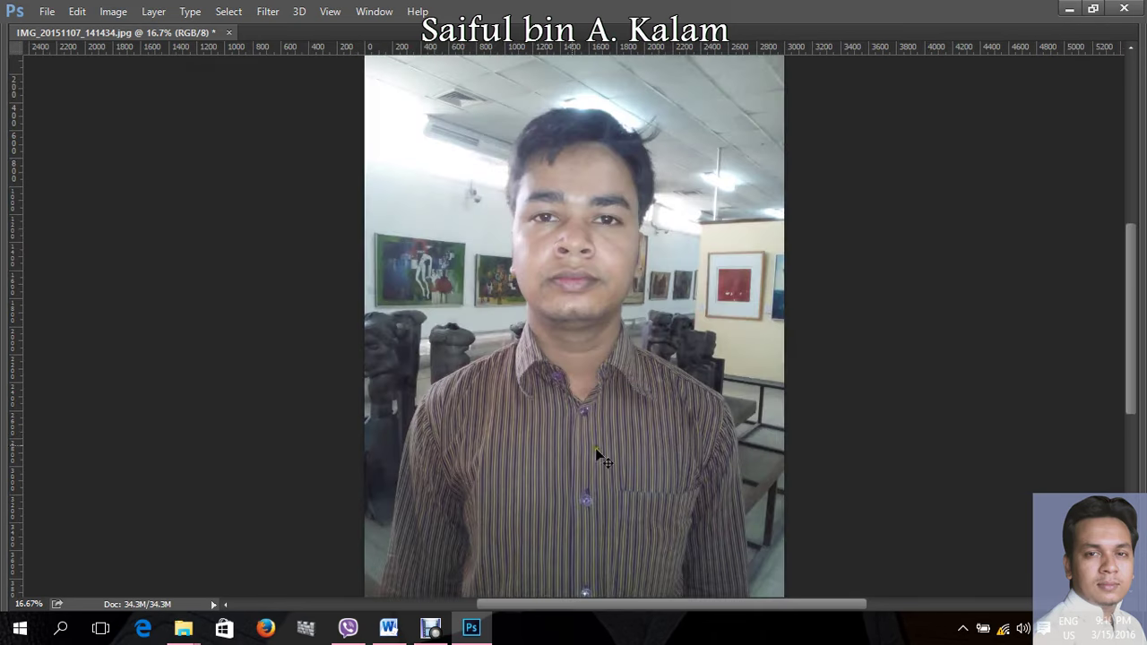
pyautogui.click(113, 11)
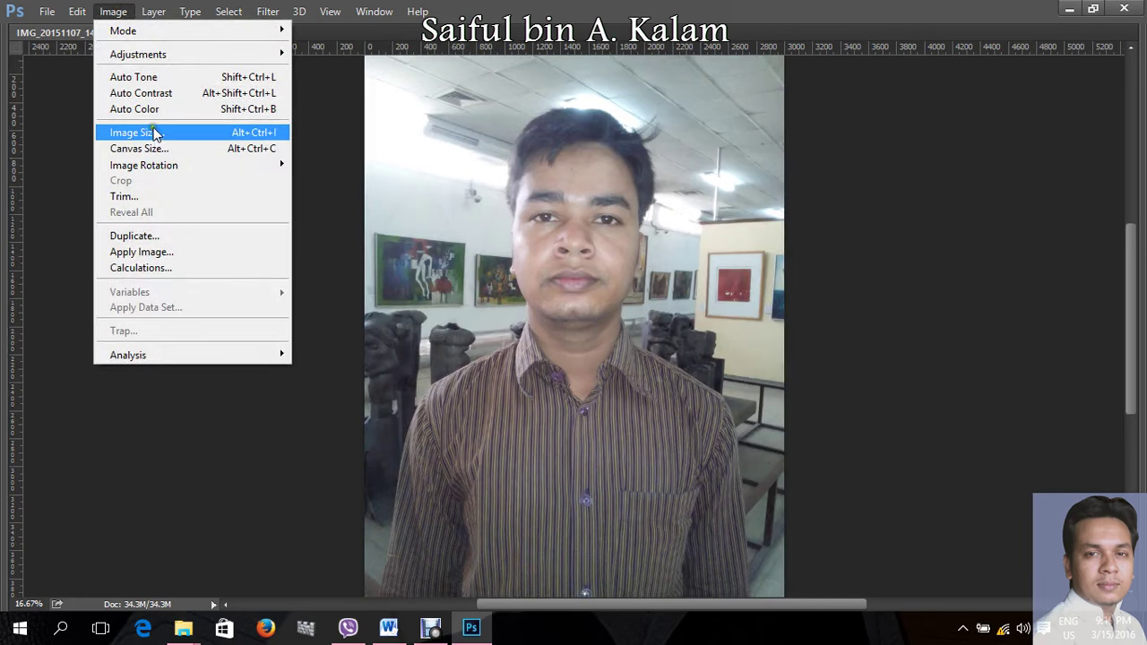
# Step: Resize the portrait proportionally to 6 × 8 inches (1800 × 2400 px) at 300 ppi
pyautogui.click(154, 132)
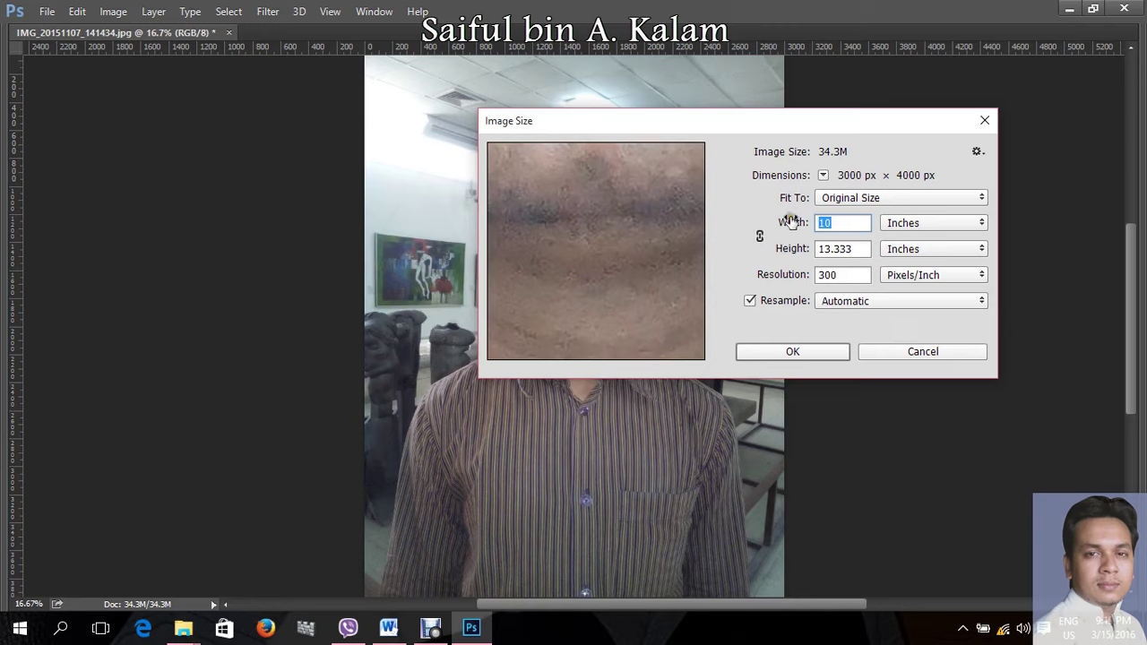
pyautogui.click(760, 235)
pyautogui.moveTo(634, 212)
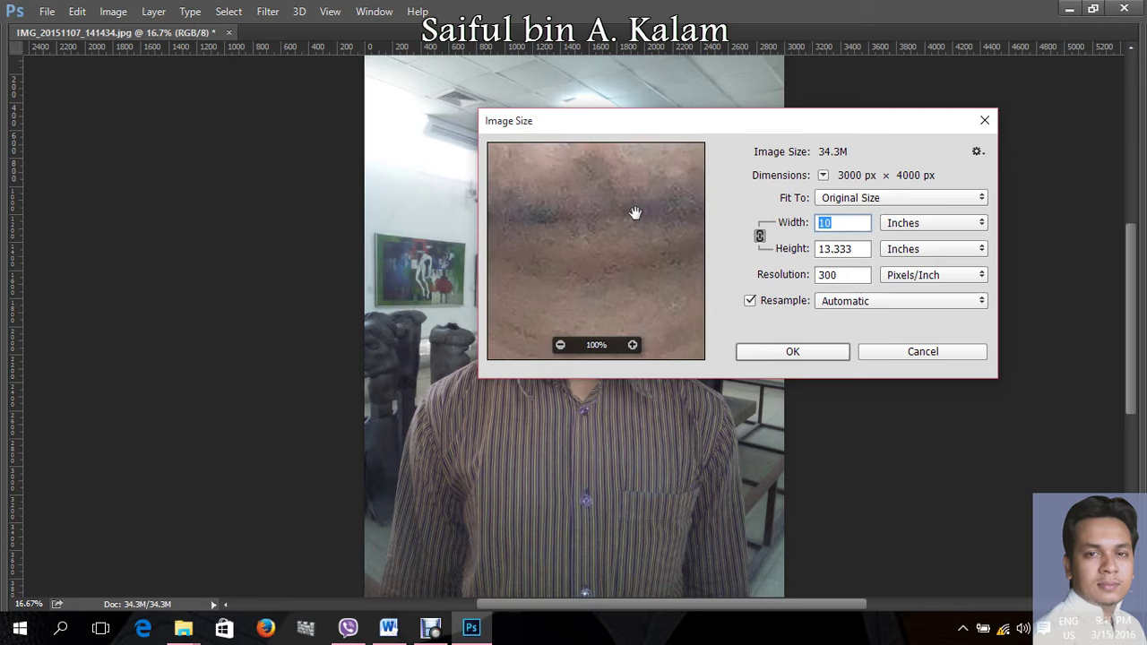
pyautogui.write('6')
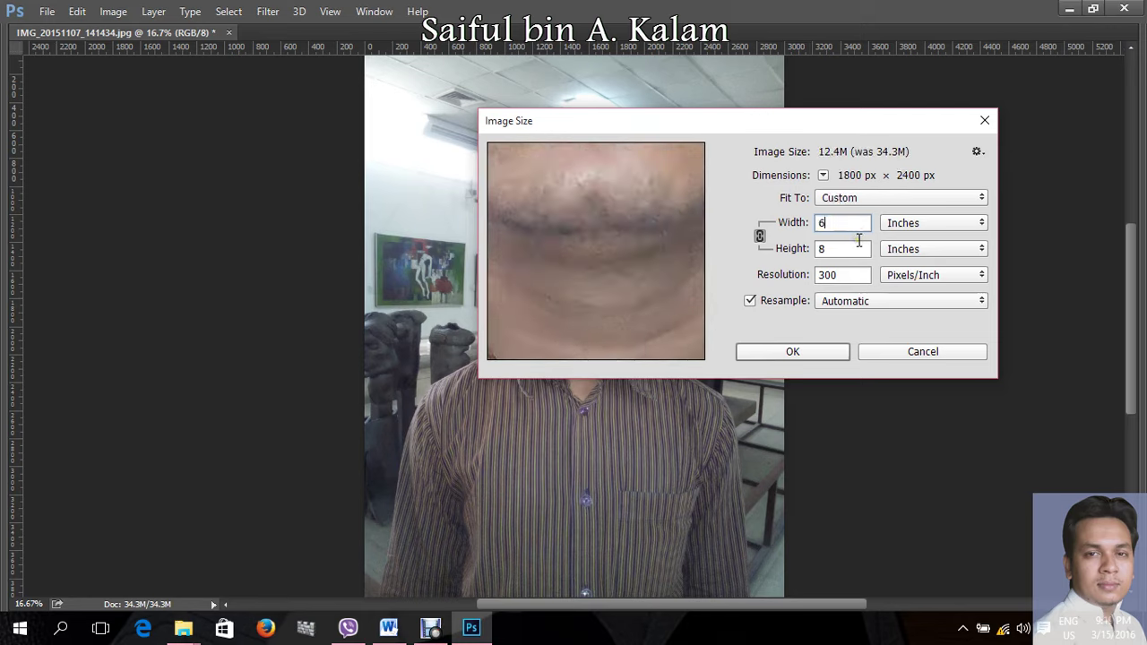
pyautogui.click(862, 247)
pyautogui.click(792, 353)
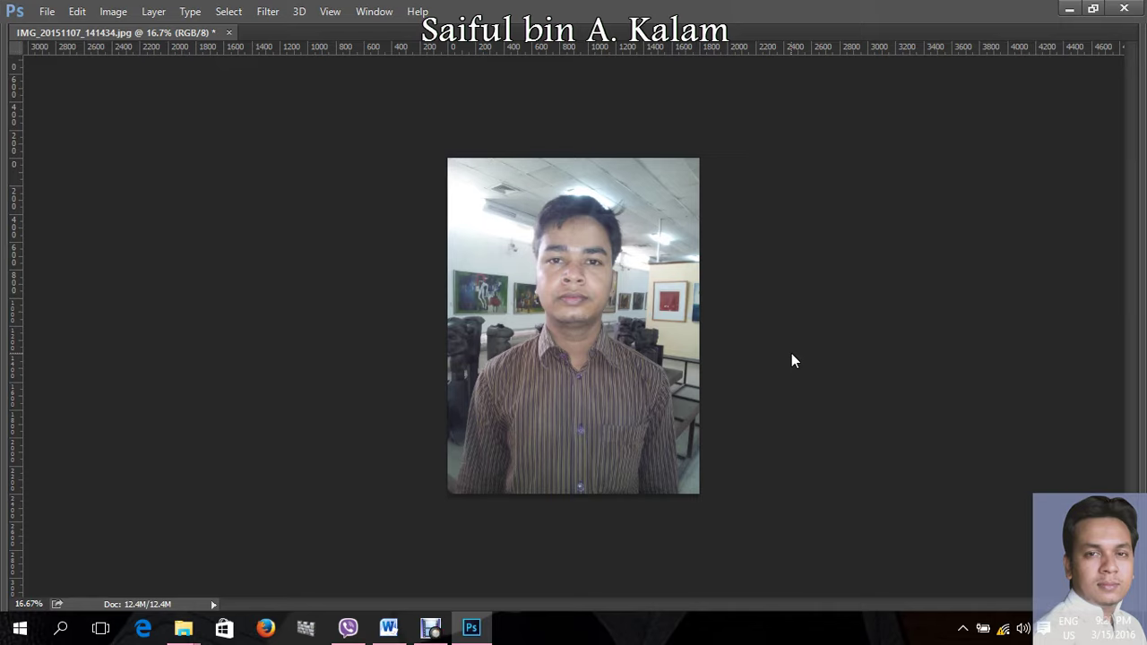
pyautogui.click(113, 12)
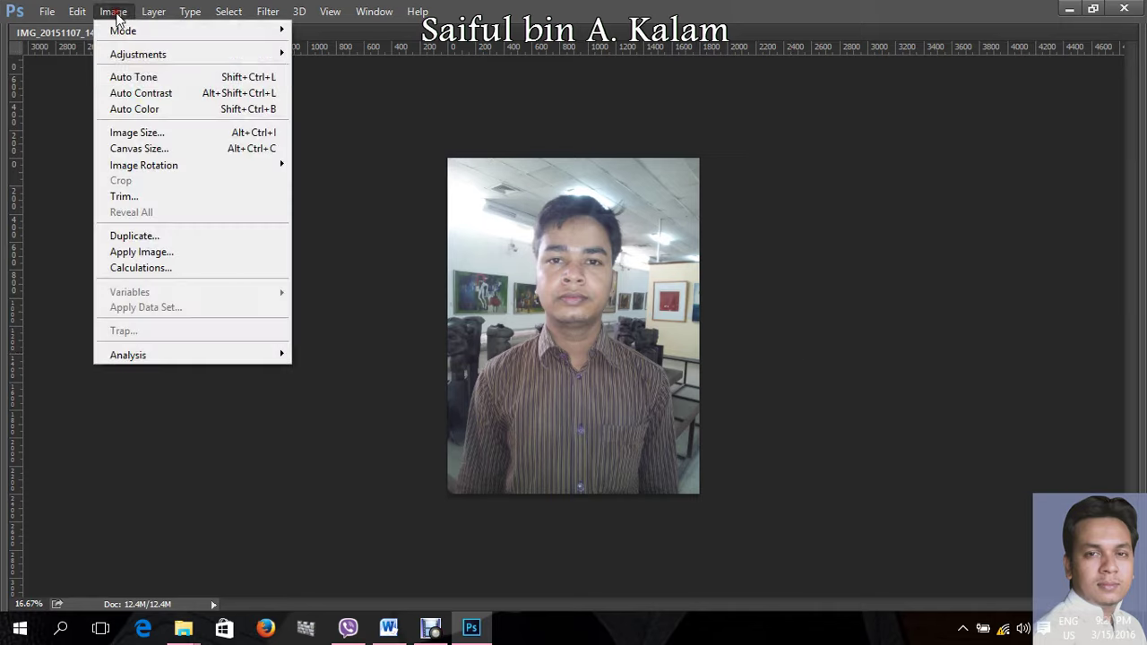
pyautogui.click(156, 135)
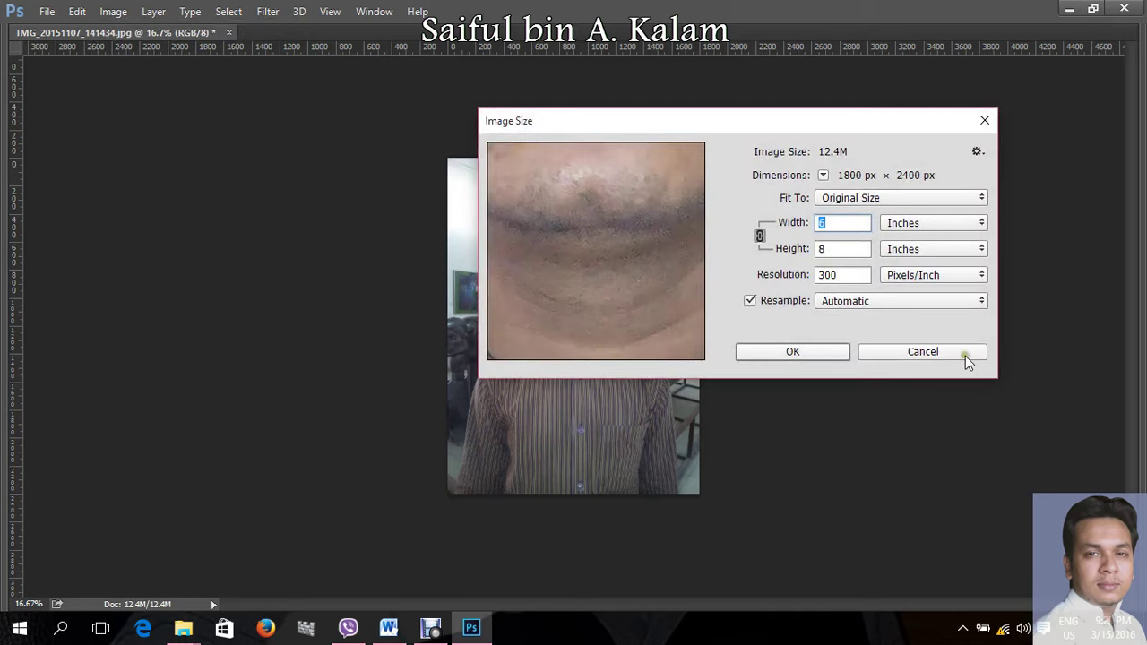
pyautogui.click(759, 236)
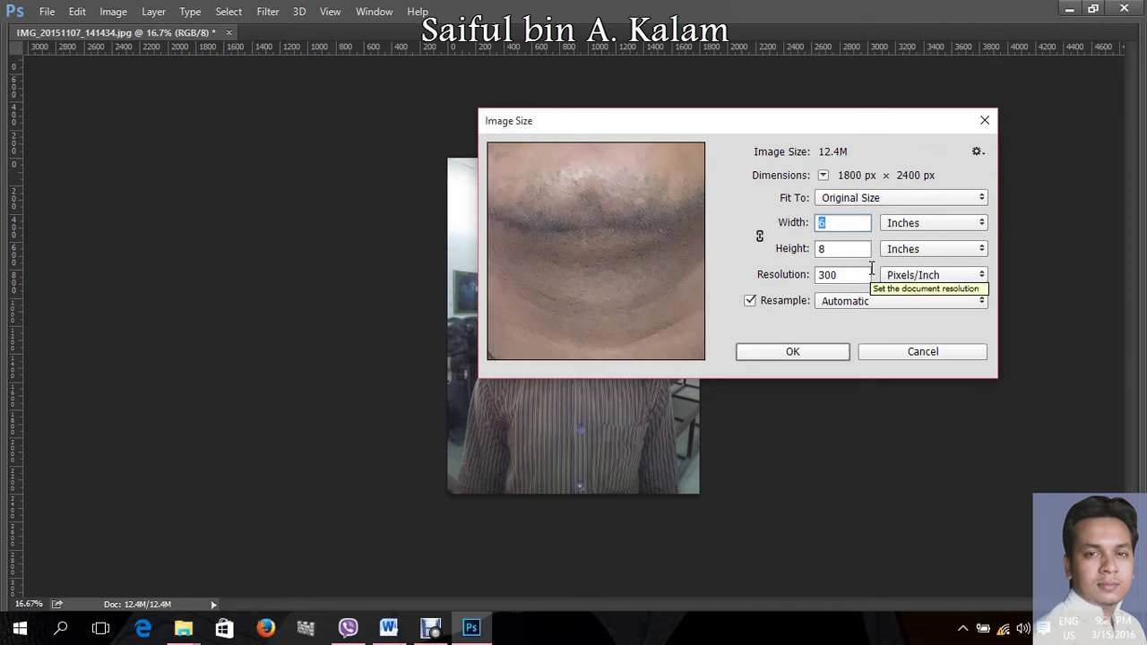
pyautogui.click(931, 356)
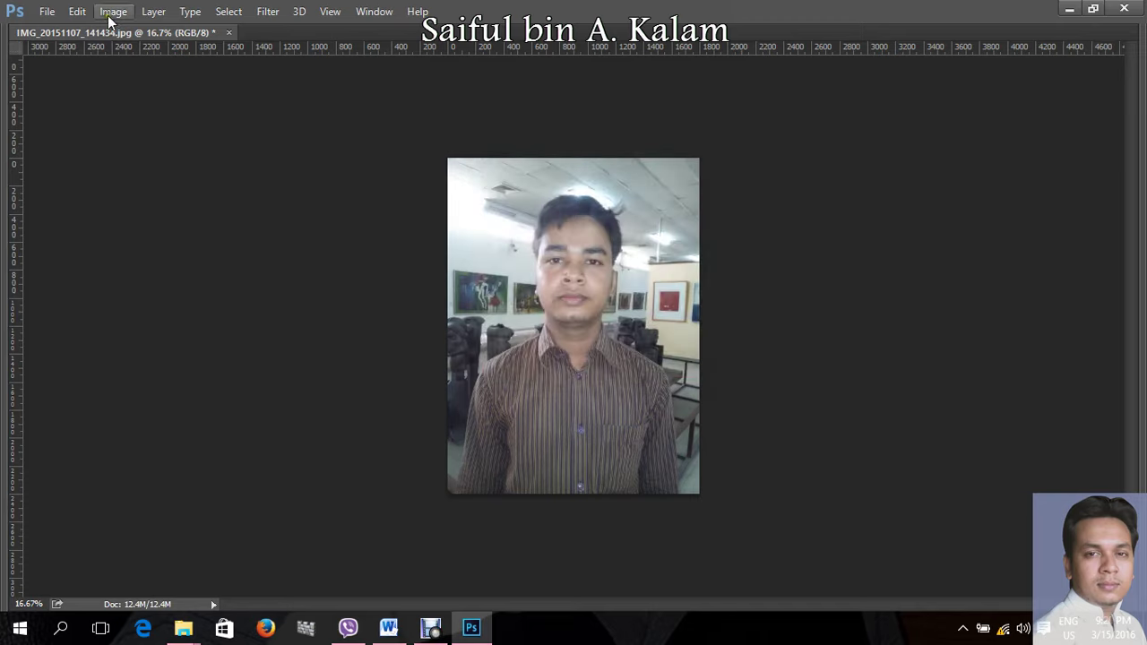
pyautogui.click(113, 12)
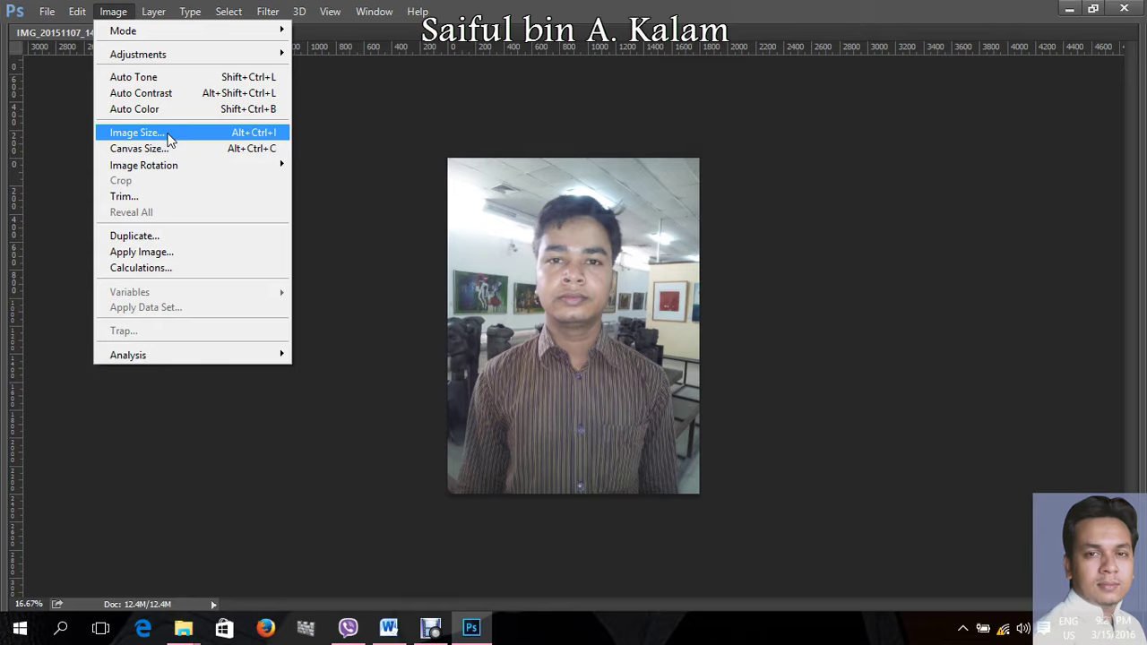
pyautogui.click(537, 233)
pyautogui.click(575, 295)
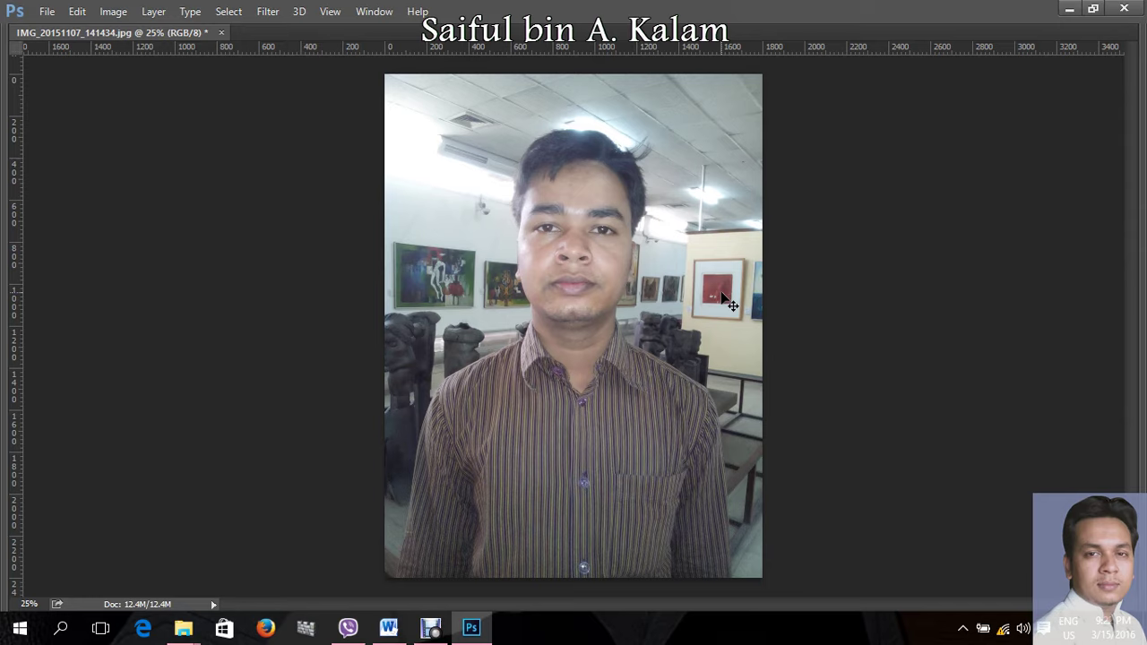
pyautogui.hotkey('ctrl', '-')
pyautogui.click(113, 11)
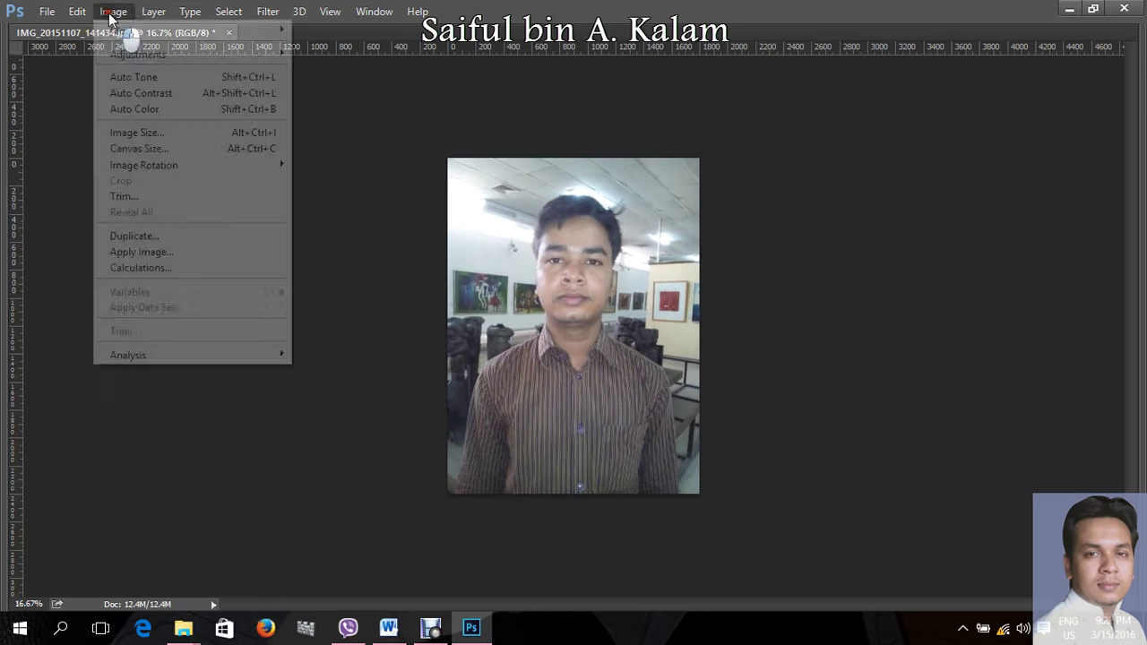
# Step: Set the Image Size width to 1.5 inches, making height 2 inches, and apply
pyautogui.click(143, 134)
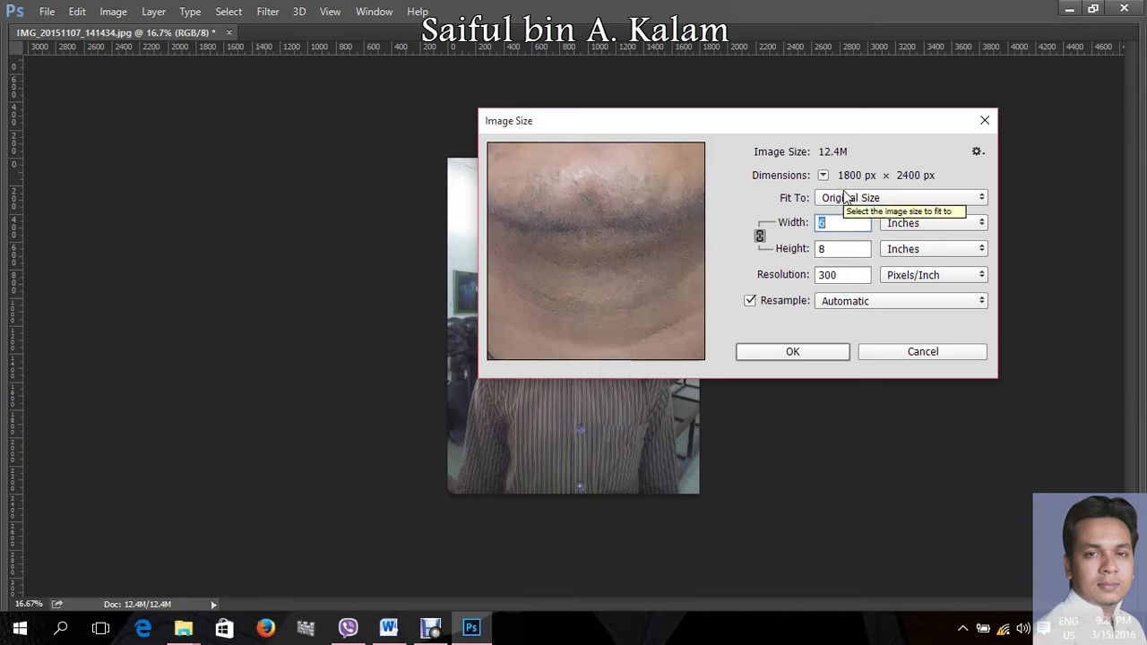
pyautogui.write('1')
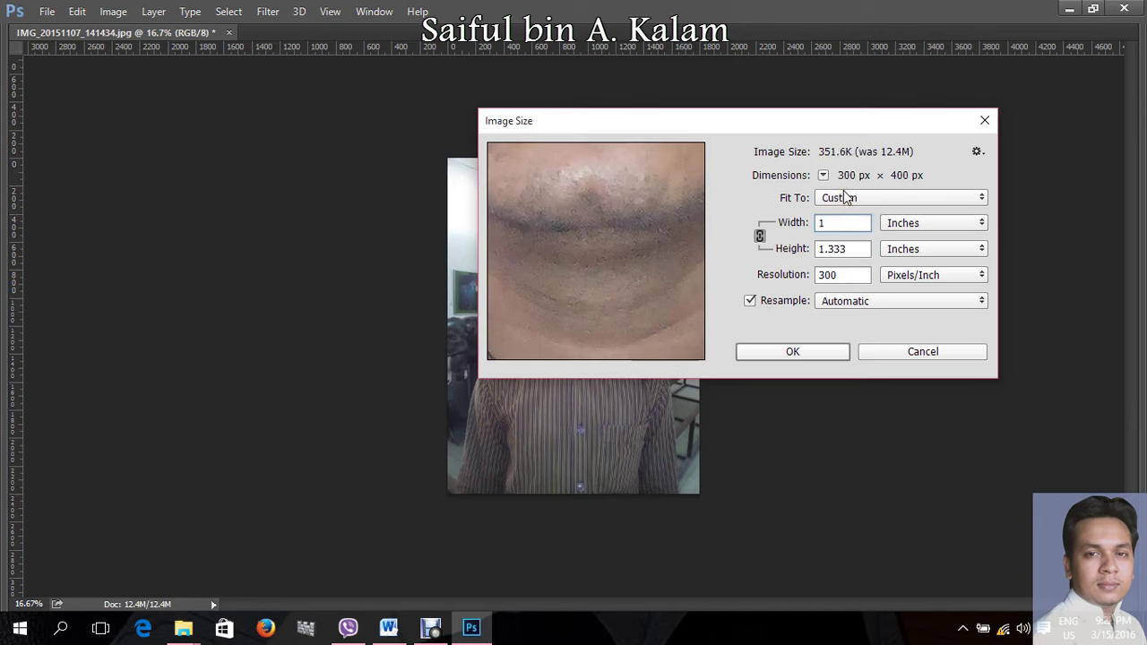
pyautogui.write('.5')
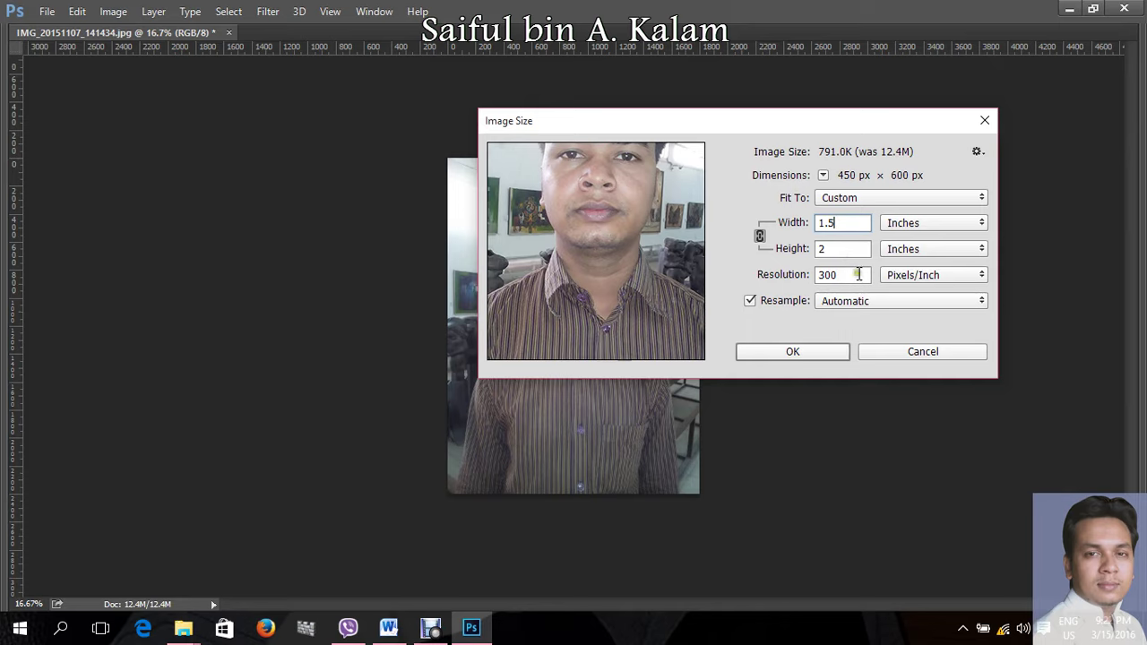
pyautogui.click(811, 353)
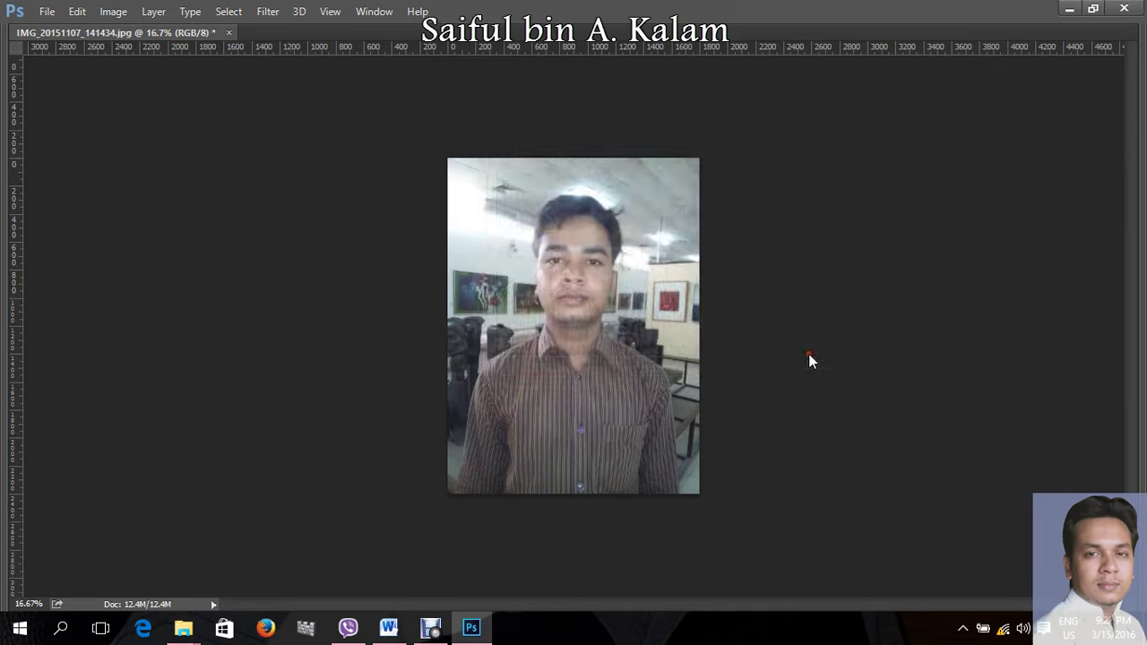
pyautogui.press('z')
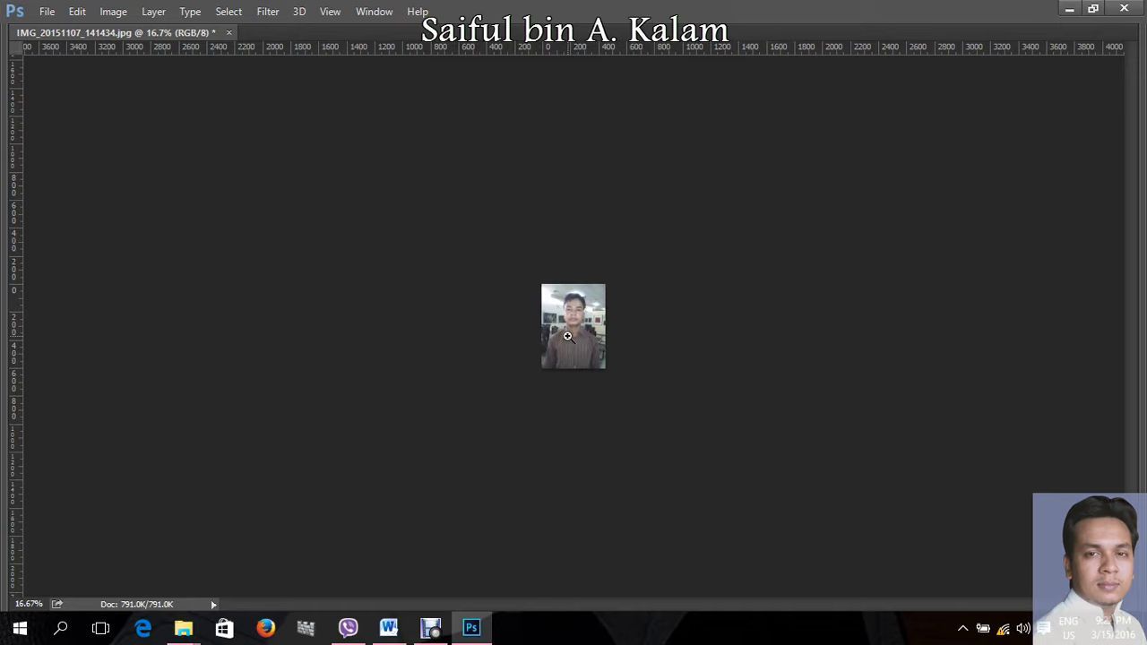
pyautogui.click(578, 341)
pyautogui.click(591, 359)
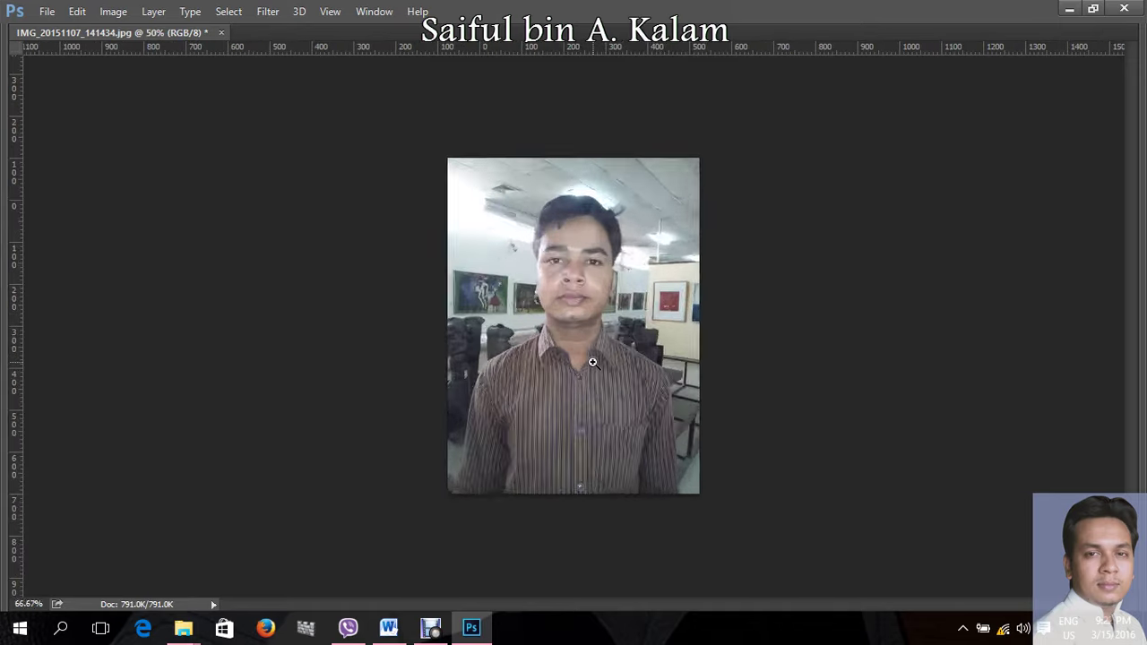
pyautogui.click(599, 364)
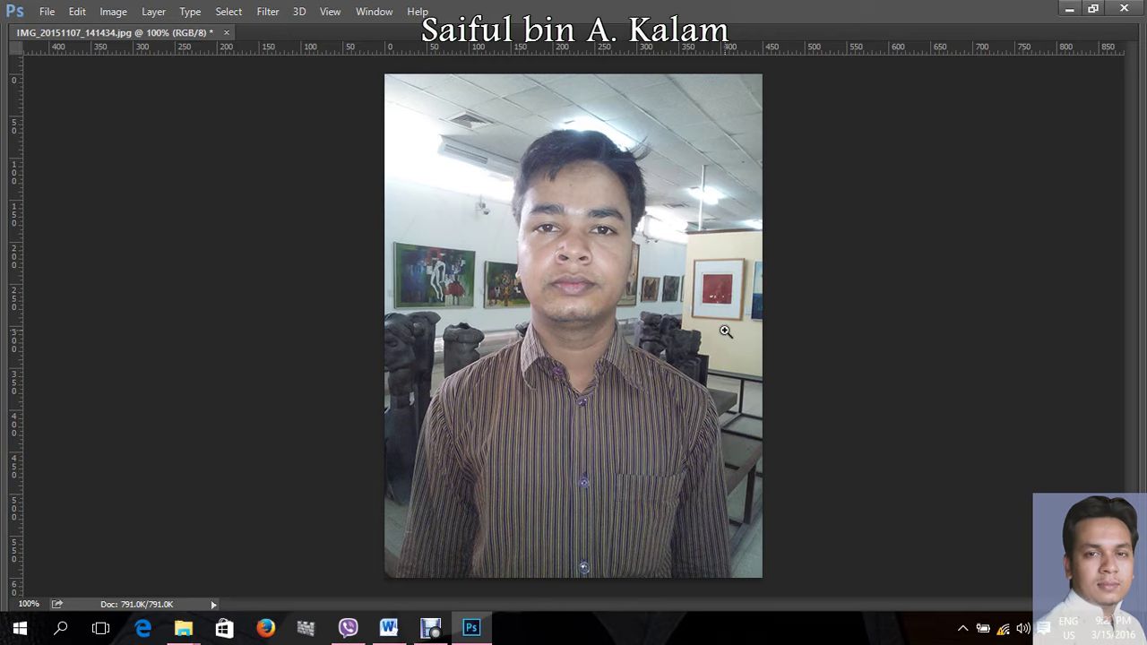
pyautogui.click(111, 12)
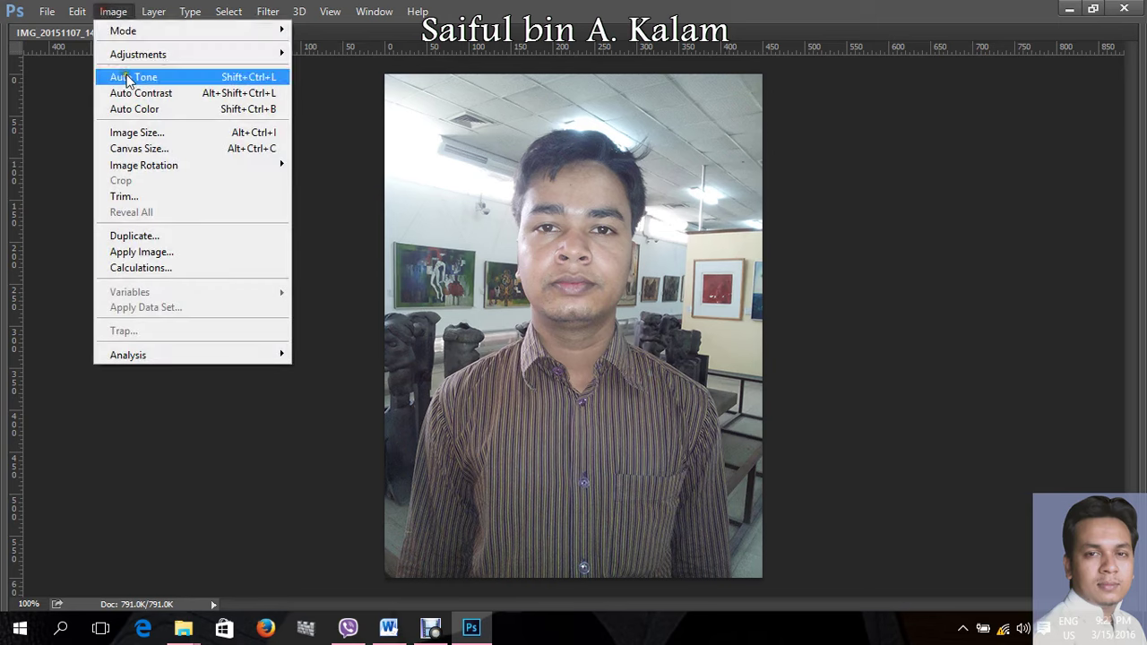
pyautogui.click(149, 132)
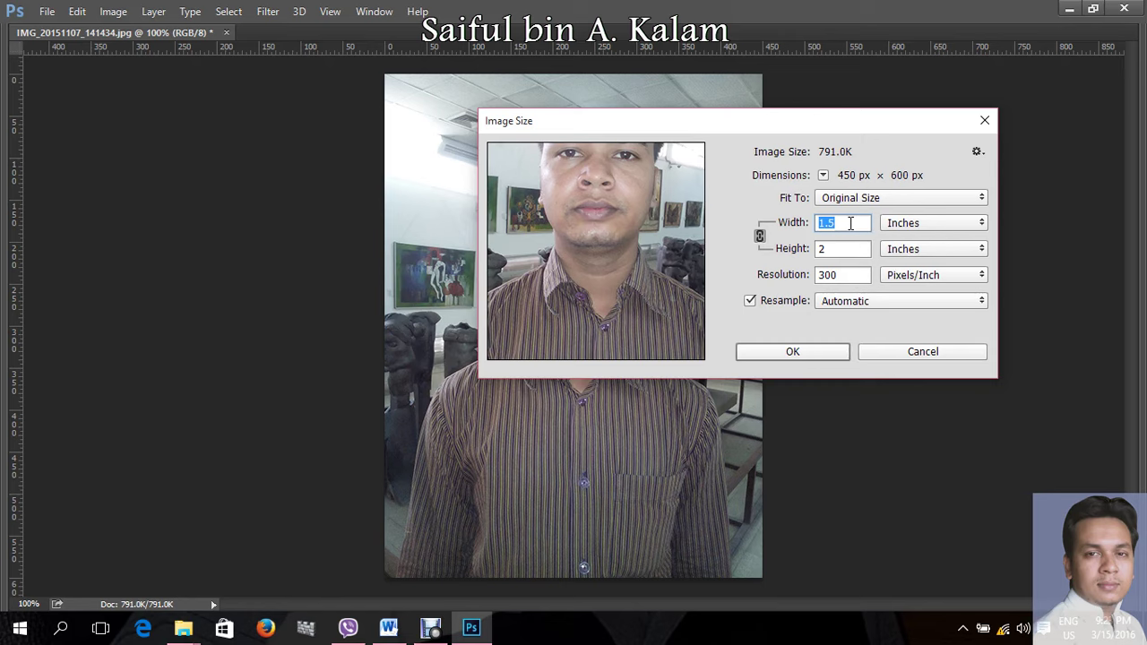
pyautogui.click(930, 353)
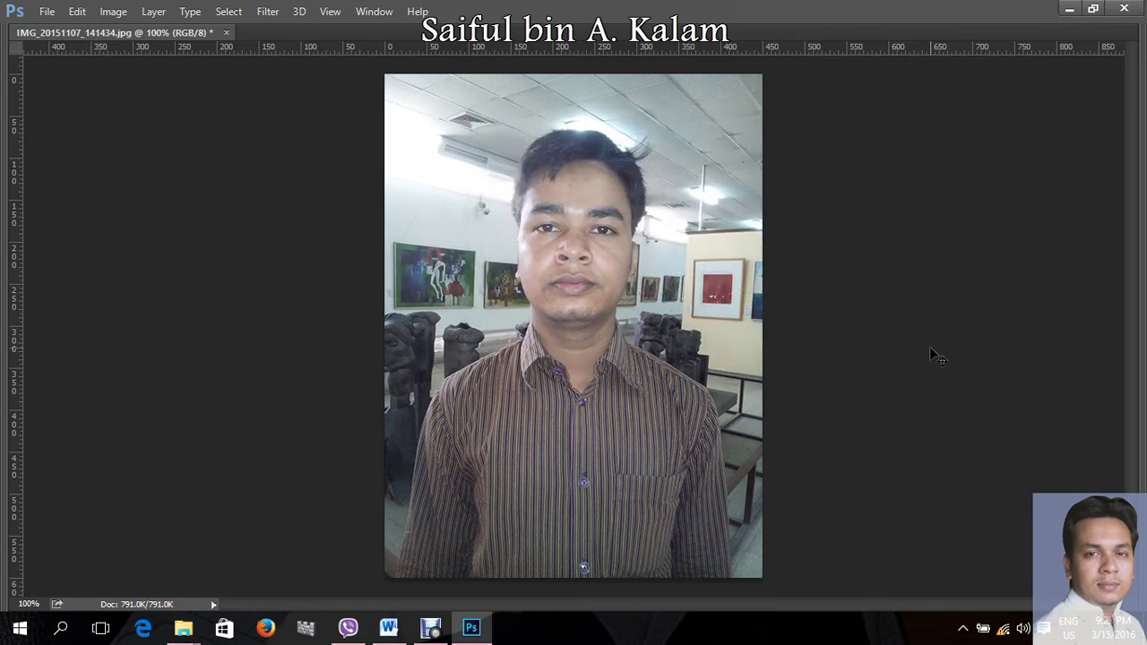
pyautogui.hotkey('ctrl', 'w')
# Step: Close the portrait unsaved and drag 20160315_185449.jpg from Pictures into Photoshop
pyautogui.click(762, 221)
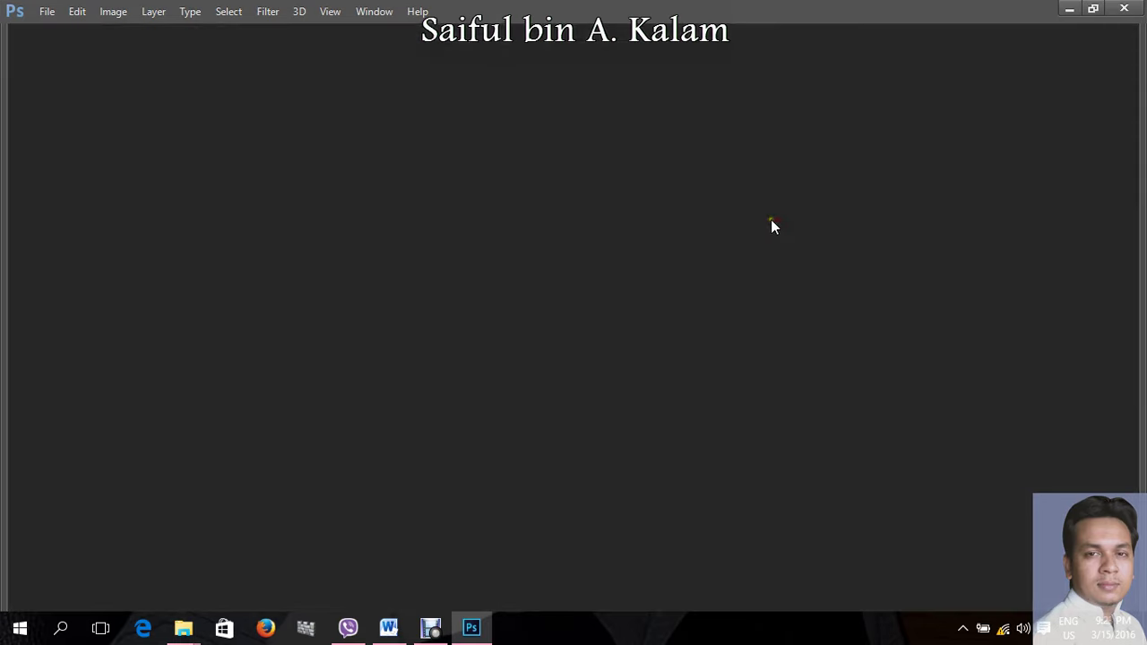
pyautogui.moveTo(183, 628)
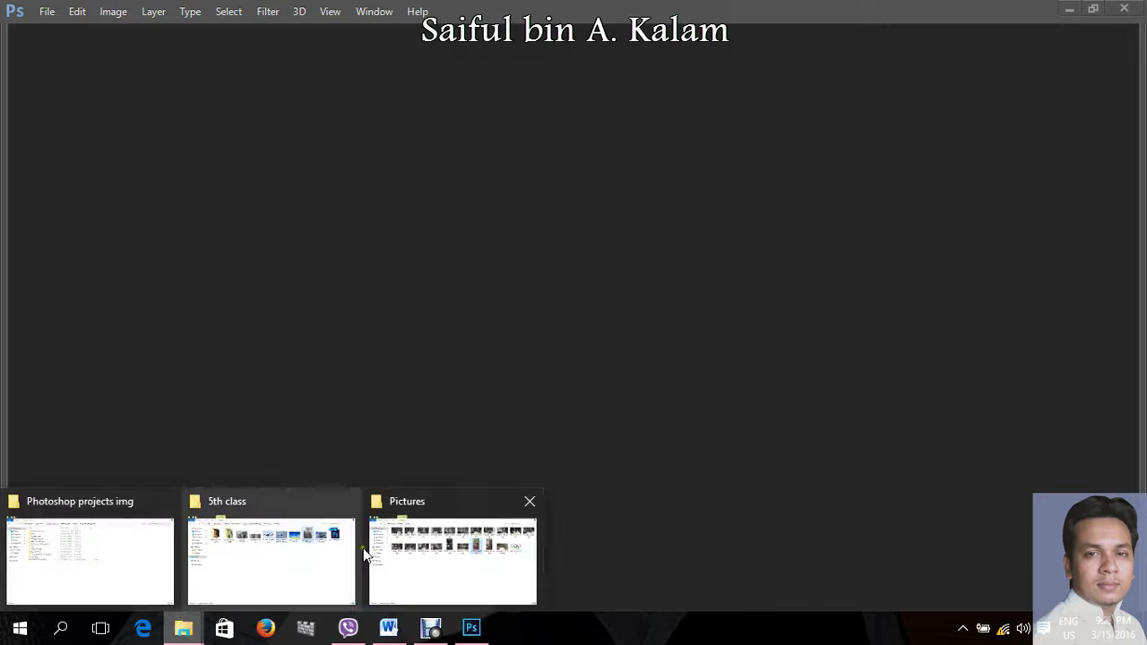
pyautogui.click(421, 544)
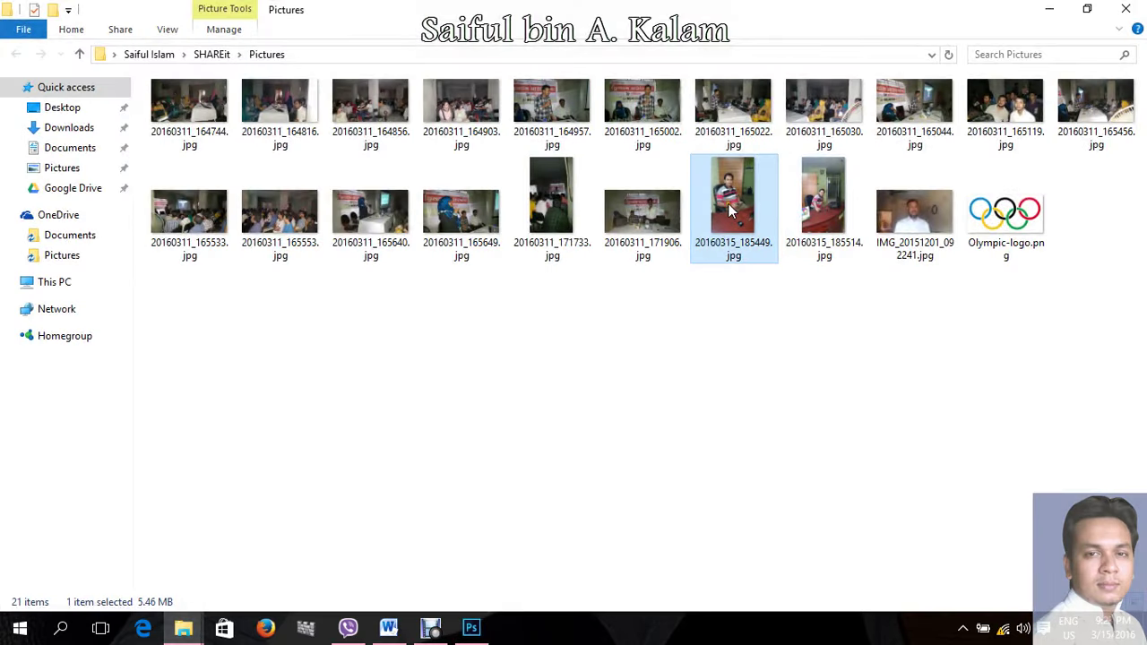
pyautogui.click(730, 209)
pyautogui.moveTo(730, 208); pyautogui.dragTo(475, 617)
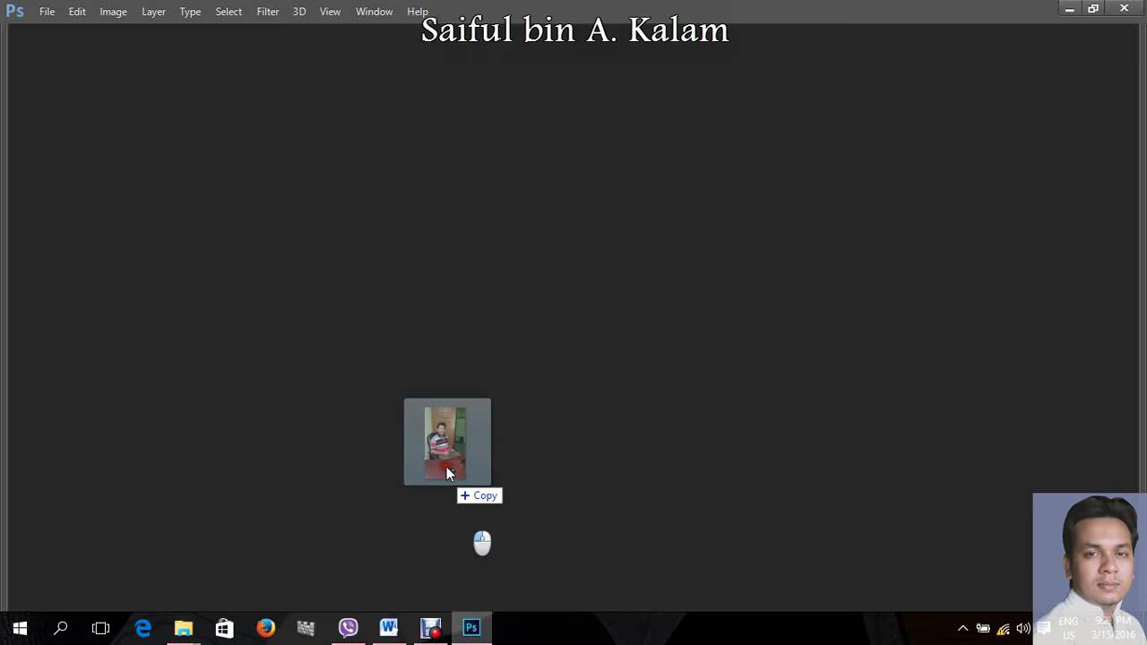
pyautogui.moveTo(475, 616); pyautogui.dragTo(427, 397)
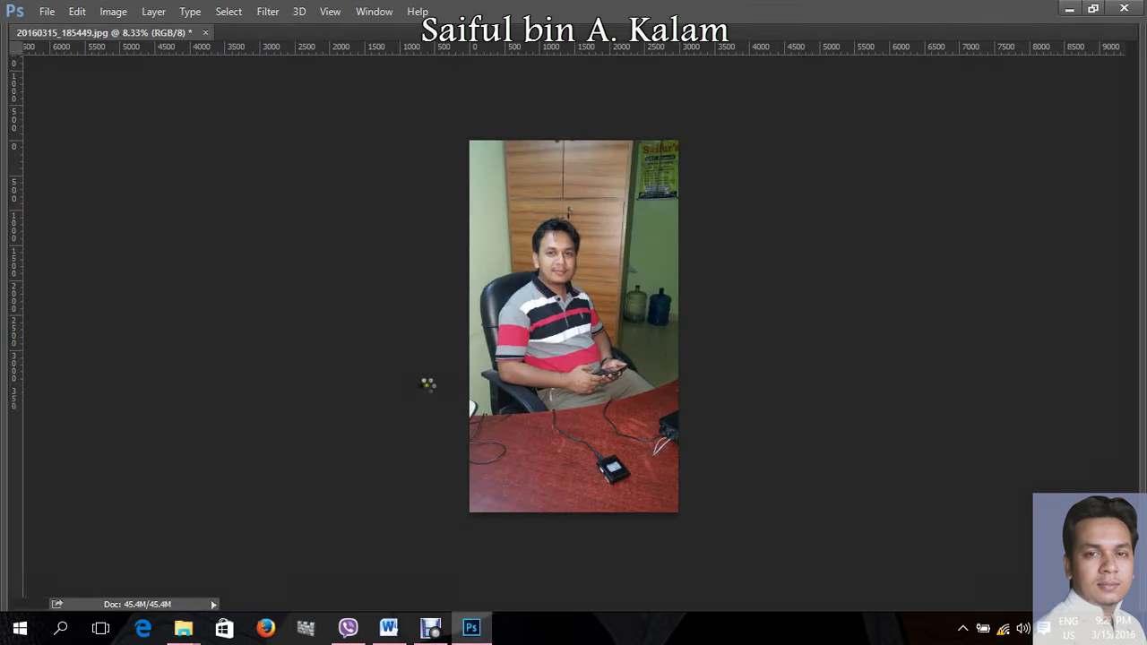
# Step: Zoom briefly over the new photo and bring the panels back
pyautogui.scroll(1, 574, 357)
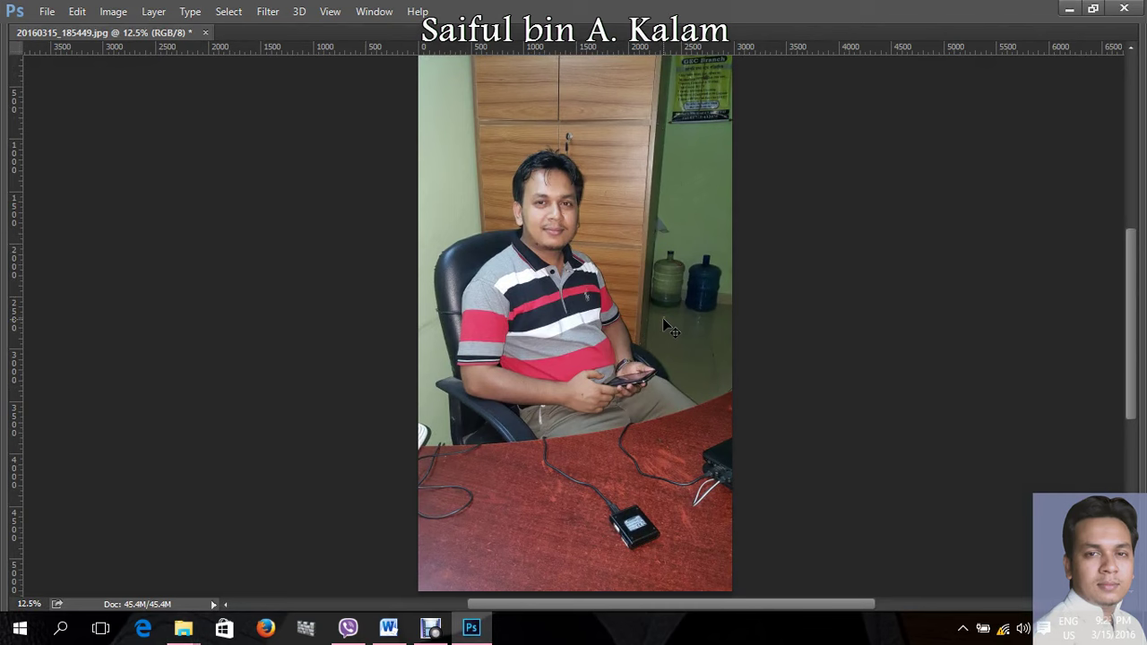
pyautogui.scroll(-1, 663, 319)
pyautogui.press('Tab')
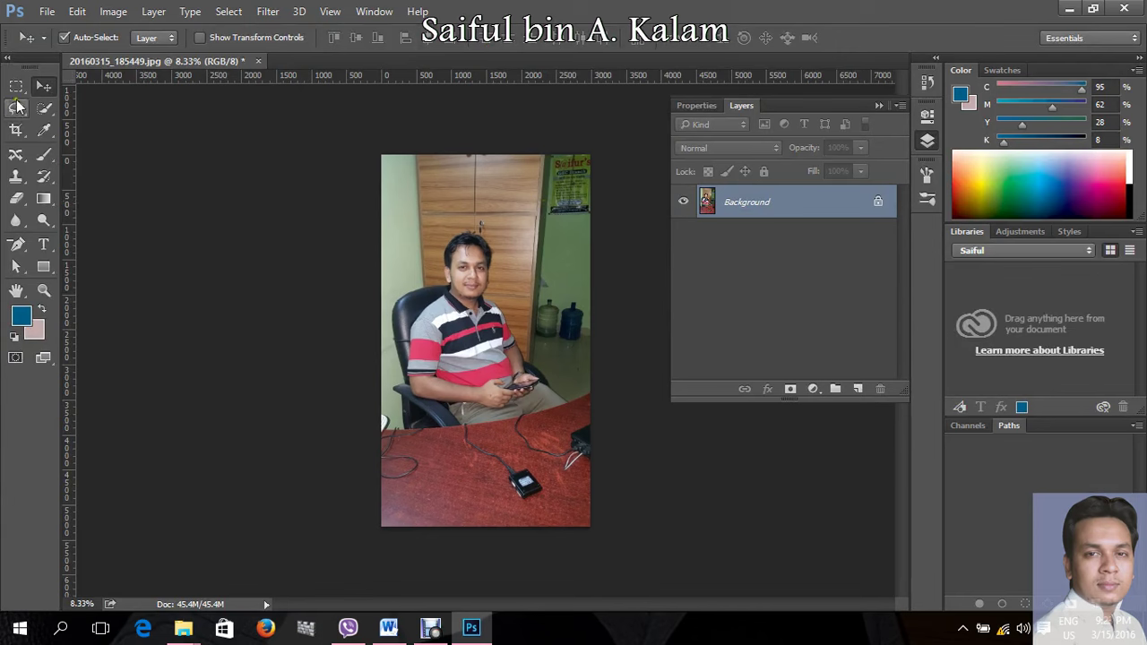
# Step: Draw a first crop frame on the photo, then discard it
pyautogui.click(16, 129)
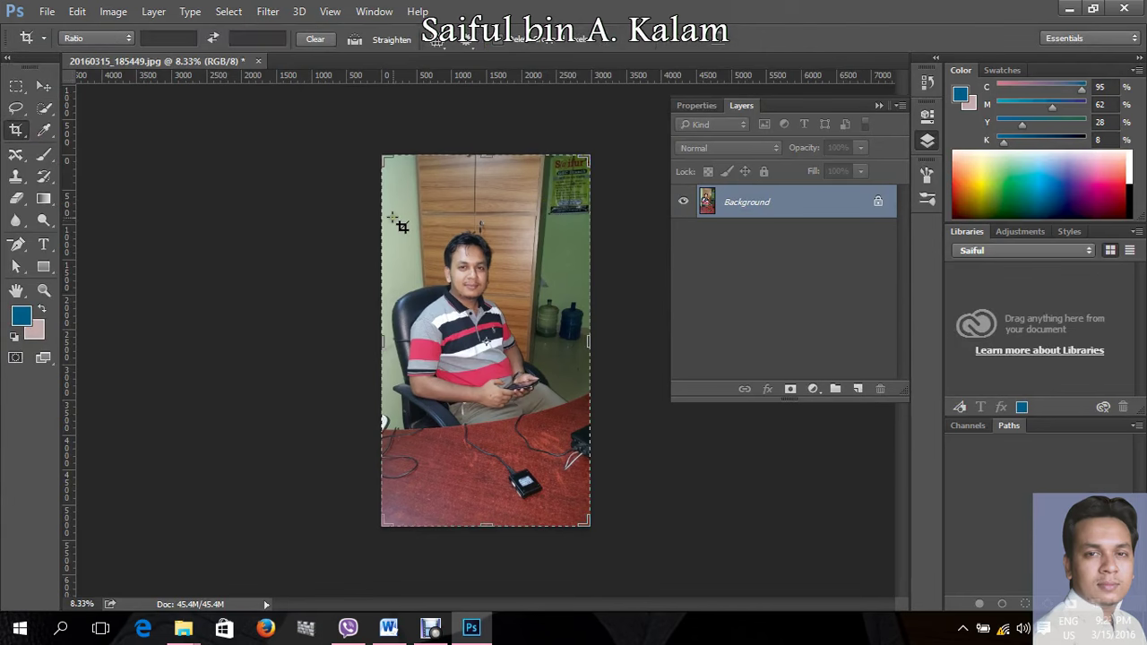
pyautogui.moveTo(414, 241); pyautogui.dragTo(523, 332)
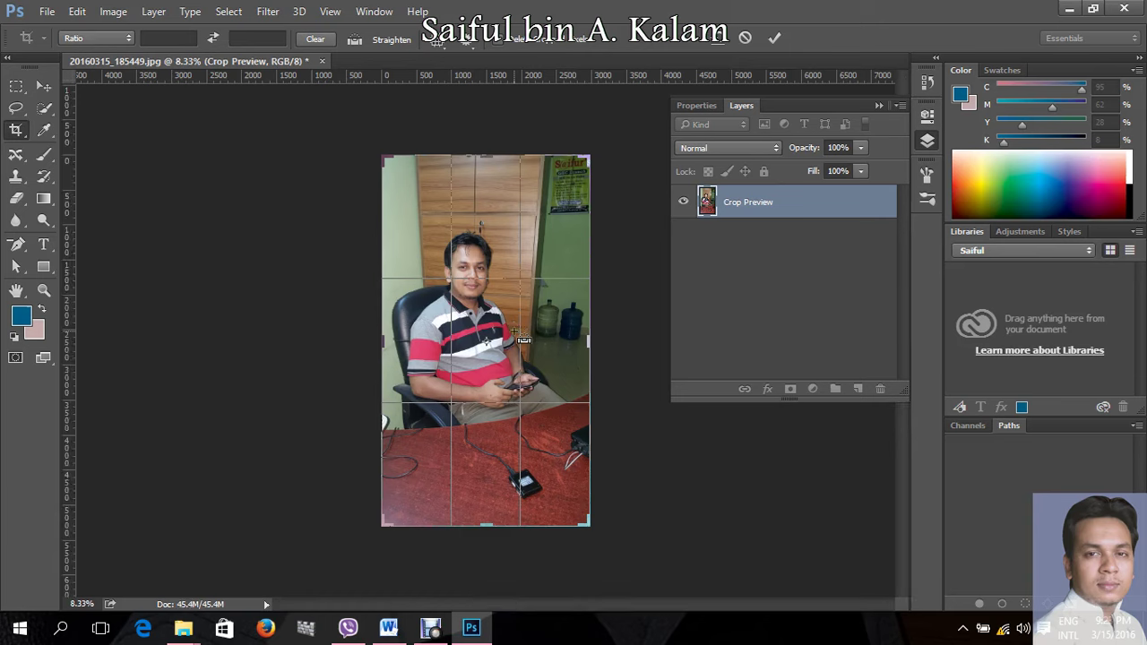
pyautogui.click(43, 86)
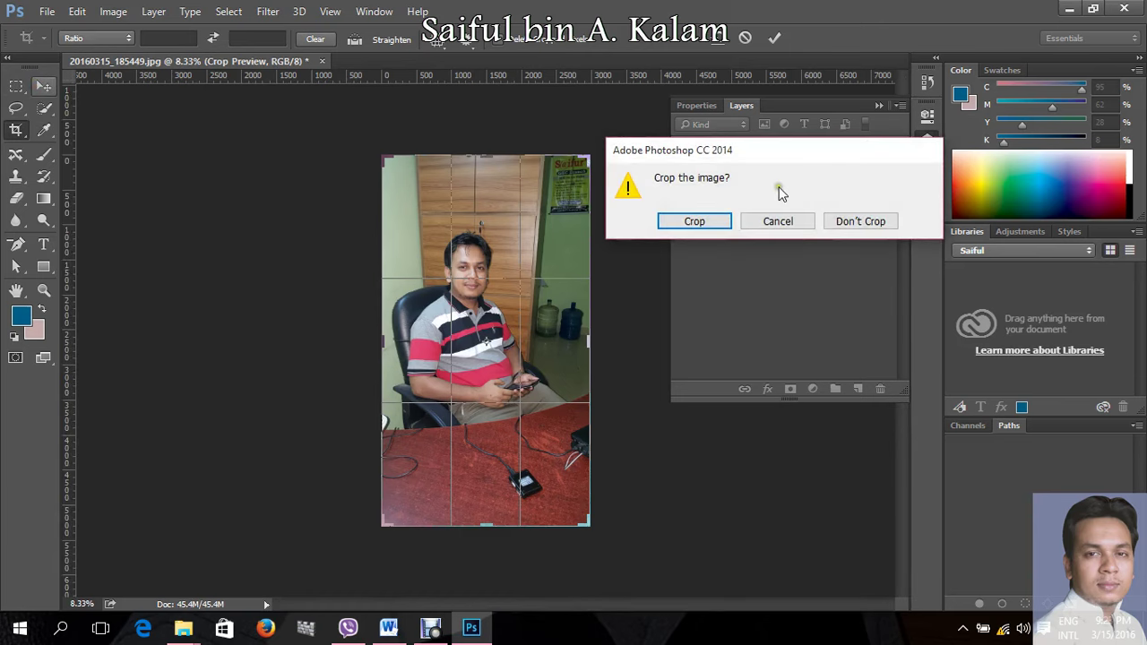
pyautogui.click(856, 222)
# Step: Crop around the man's head and shoulders, adjusting the frame, and commit
pyautogui.click(16, 130)
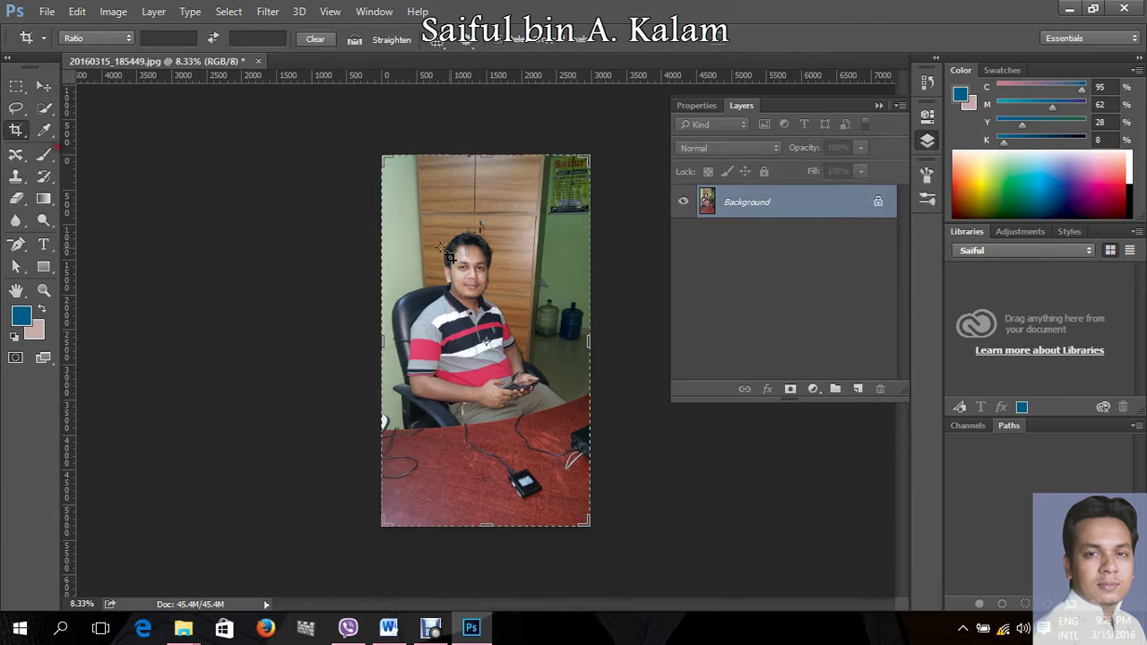
pyautogui.moveTo(410, 204); pyautogui.dragTo(524, 363)
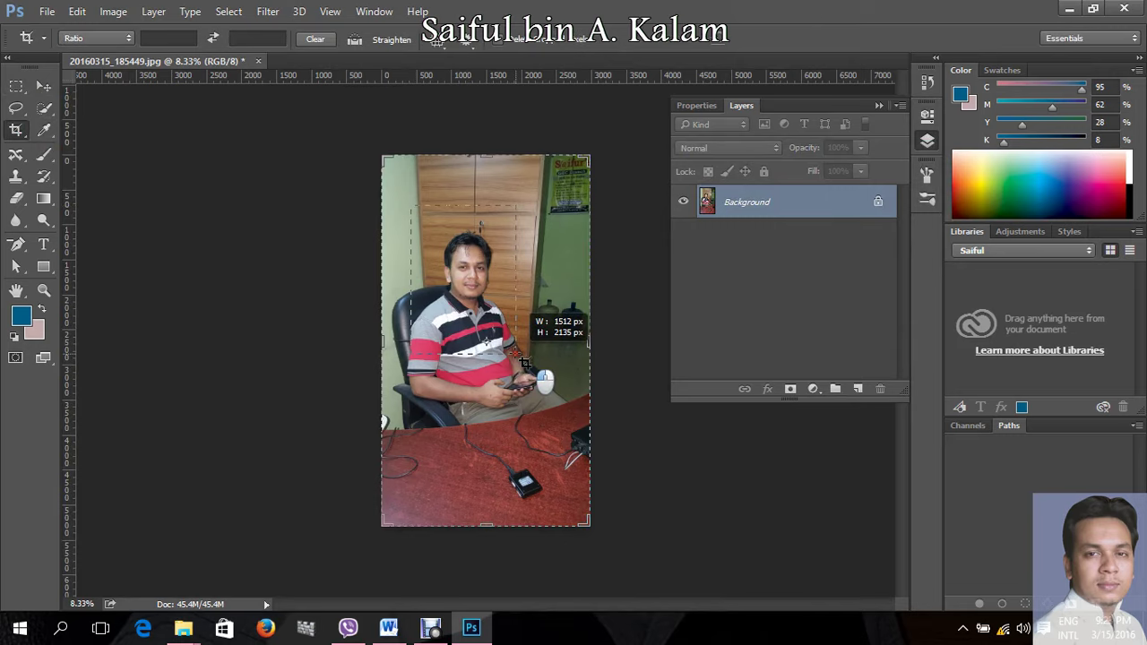
pyautogui.moveTo(524, 363); pyautogui.dragTo(522, 354)
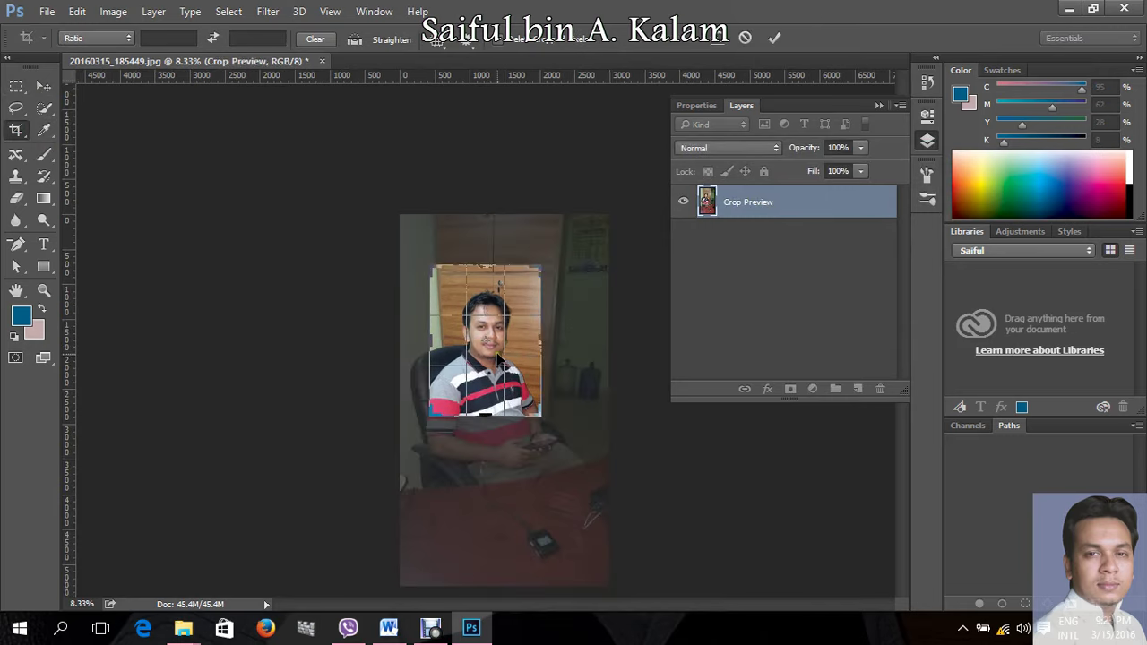
pyautogui.keyDown('ctrl'); pyautogui.click(496, 345); pyautogui.keyUp('ctrl')
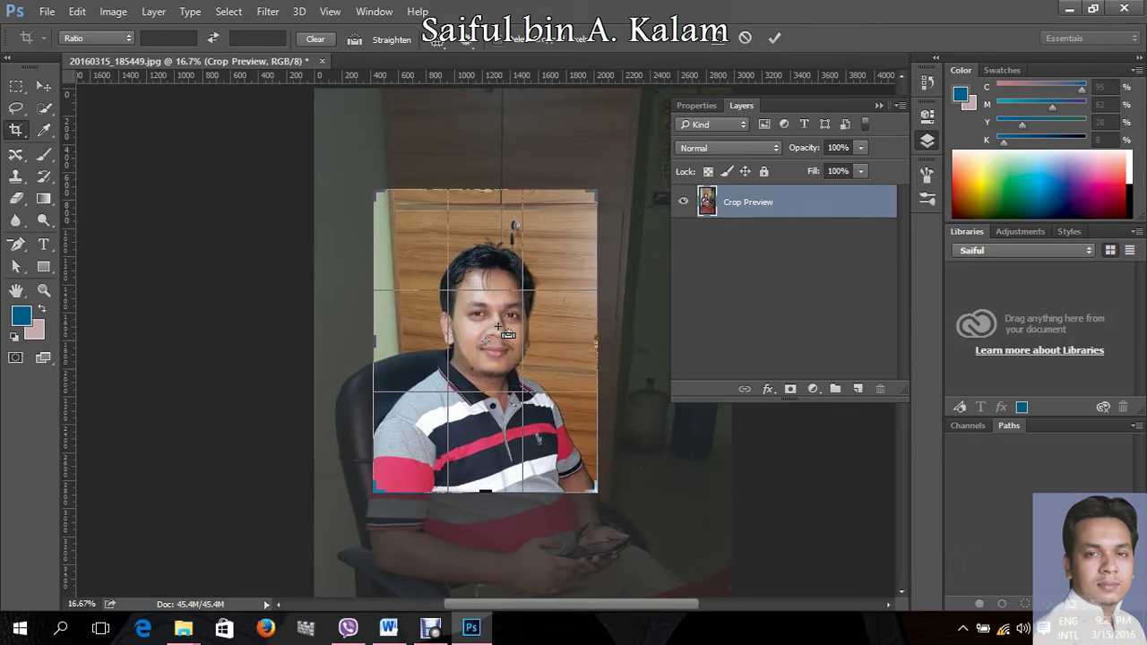
pyautogui.moveTo(495, 345); pyautogui.dragTo(489, 296)
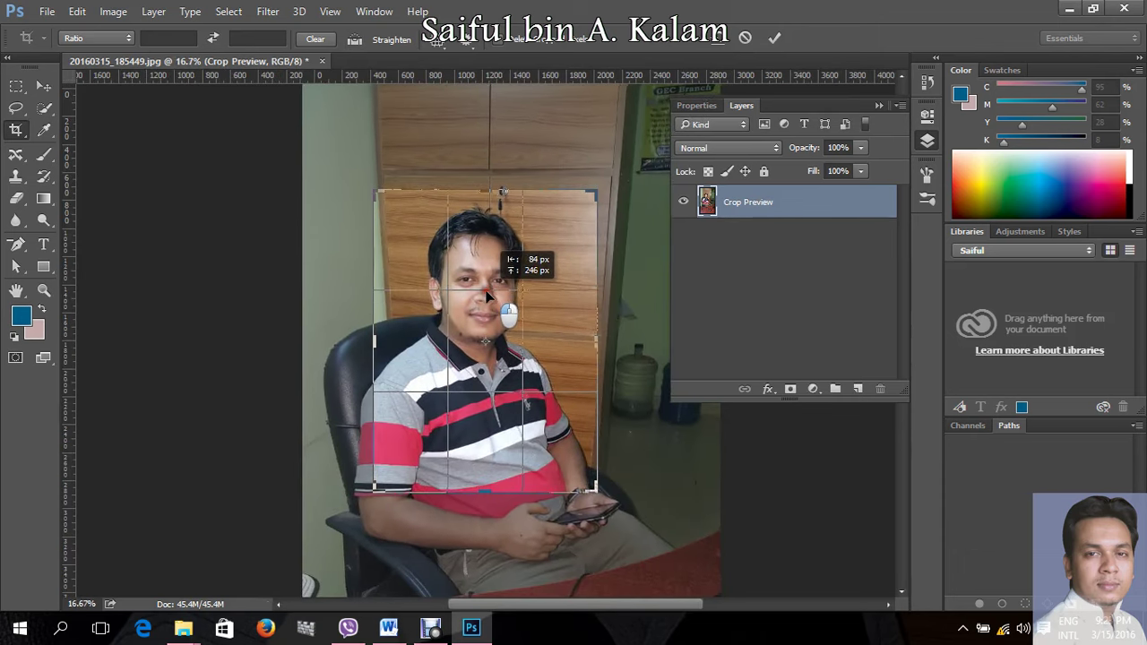
pyautogui.moveTo(488, 295); pyautogui.dragTo(485, 297)
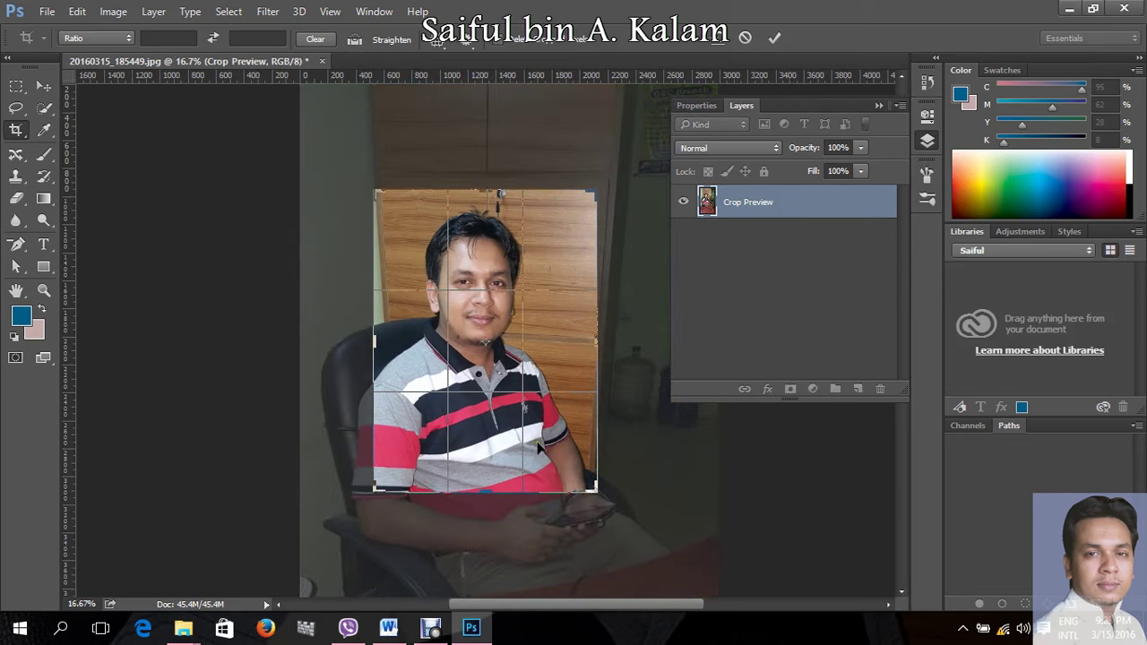
pyautogui.moveTo(490, 495); pyautogui.dragTo(490, 472)
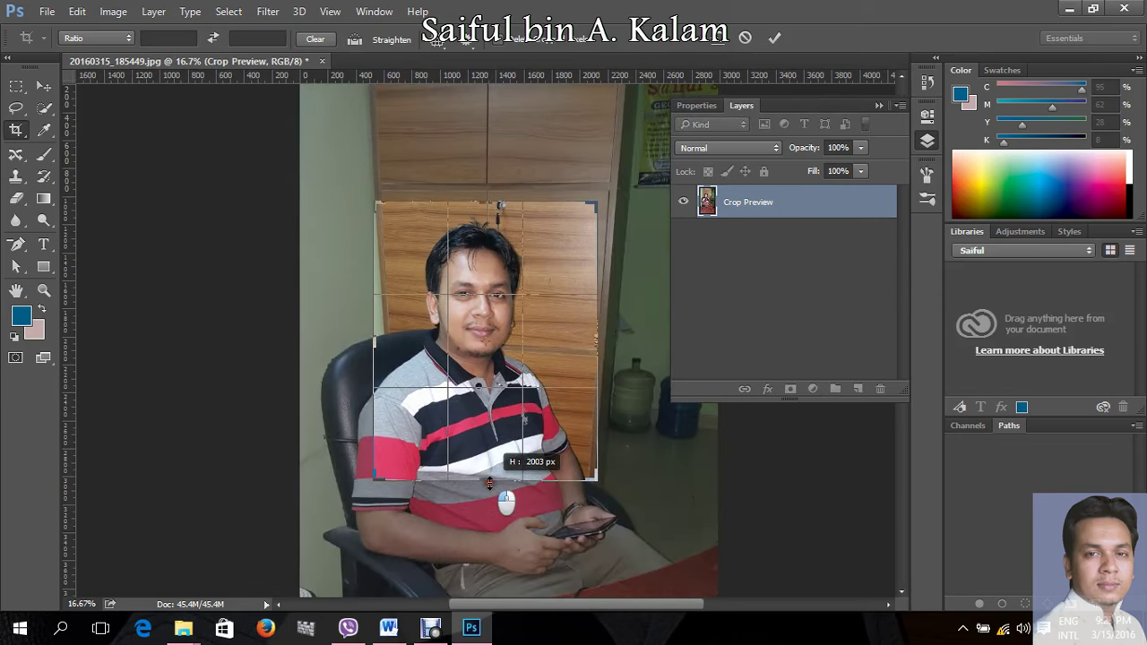
pyautogui.click(775, 39)
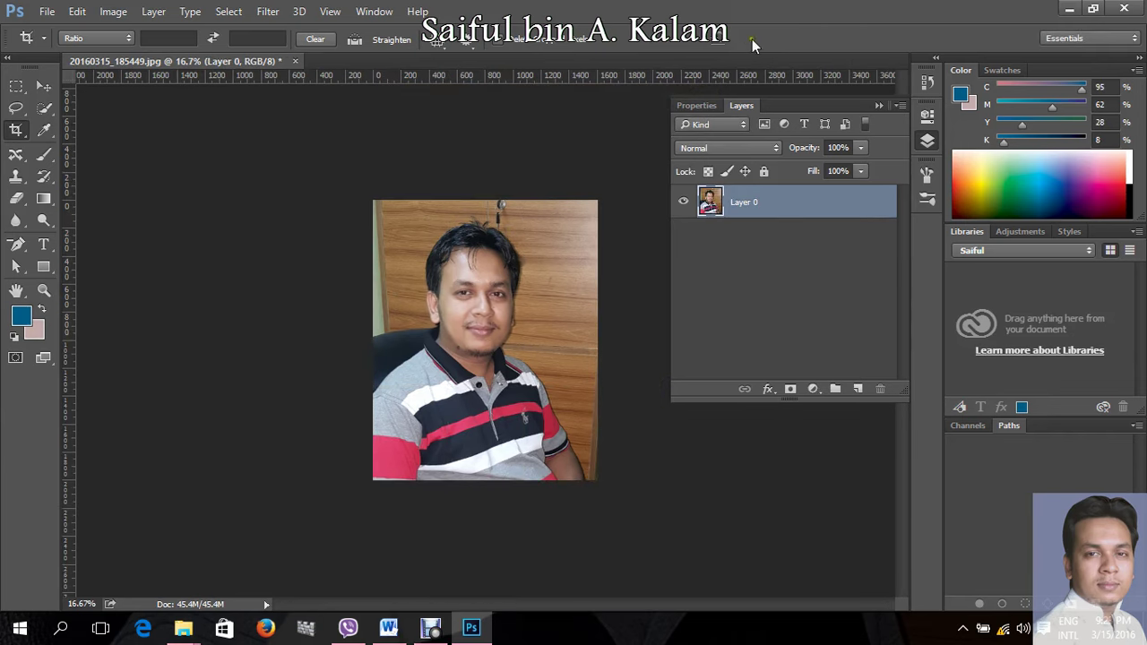
# Step: Change the cropped portrait's resolution from 72 to 300 ppi in Image Size
pyautogui.click(556, 401)
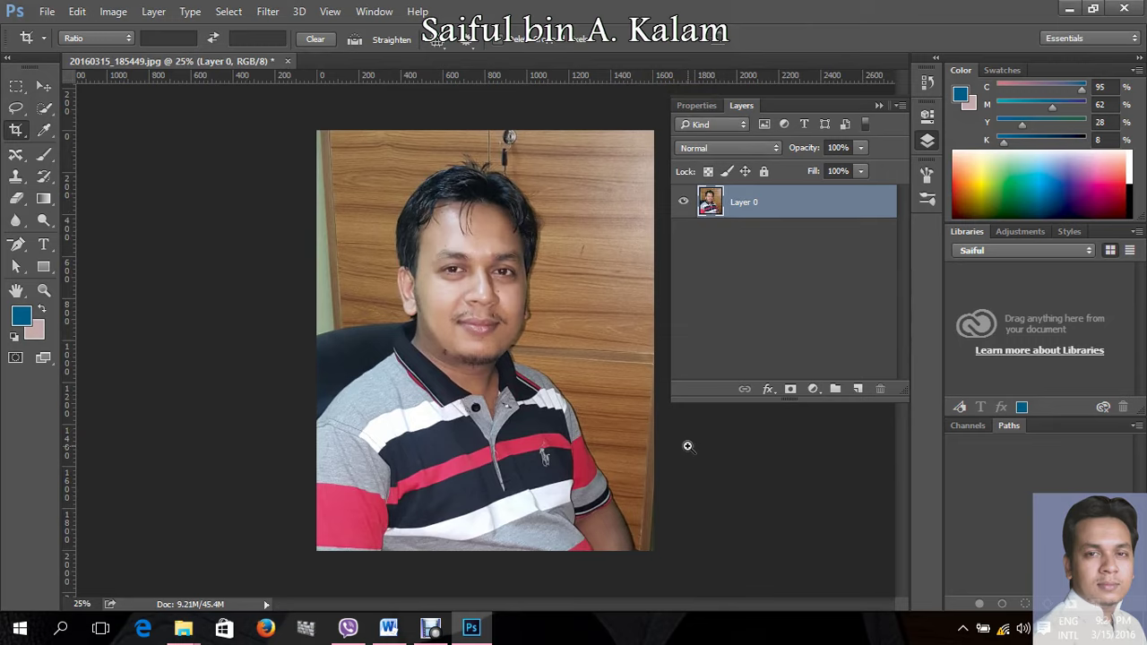
pyautogui.click(113, 11)
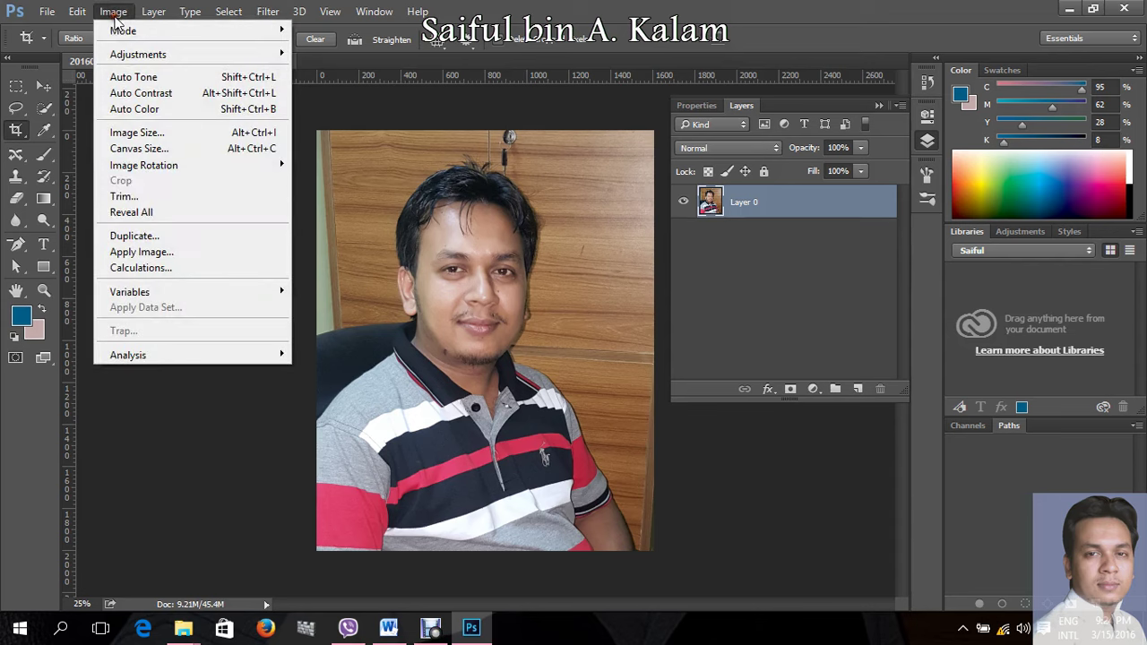
pyautogui.click(166, 133)
pyautogui.moveTo(595, 251)
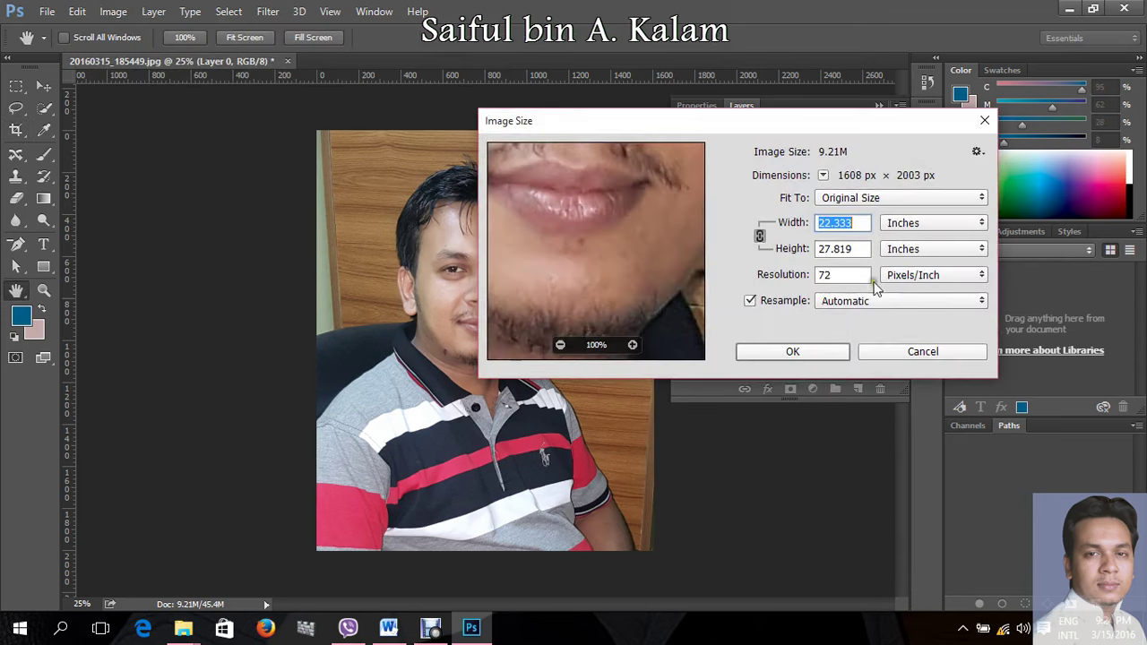
pyautogui.click(839, 275)
pyautogui.doubleClick(839, 275)
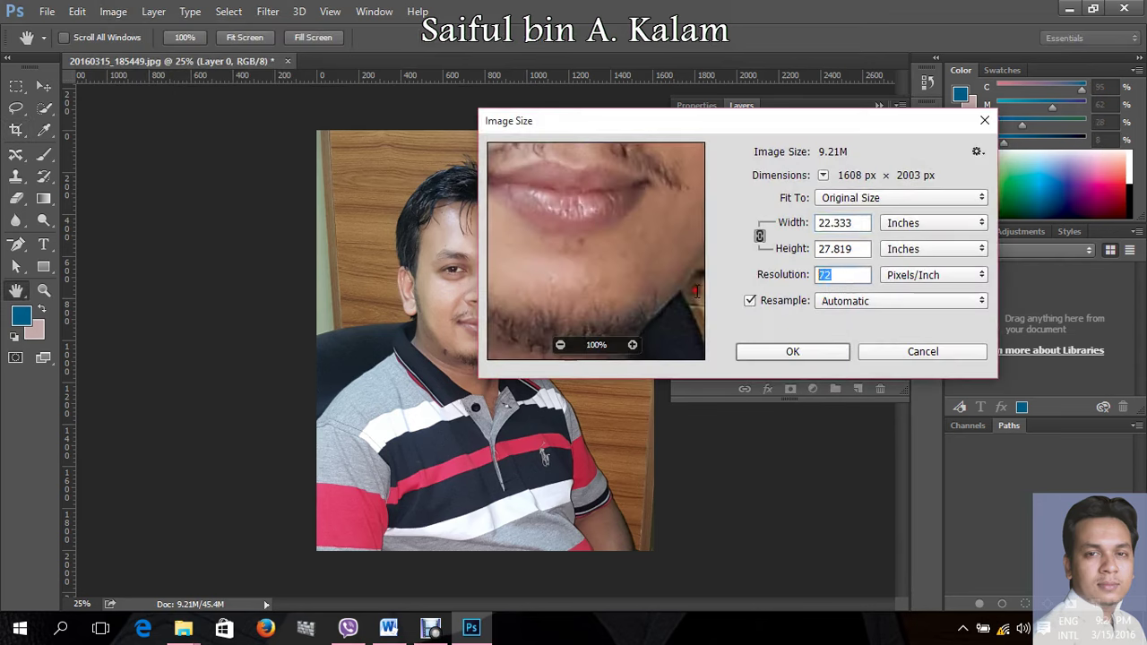
pyautogui.write('300')
# Step: Unlink proportions and set the size to 1.5 × 2 inches (450 × 600 px)
pyautogui.doubleClick(838, 222)
pyautogui.write('1.5')
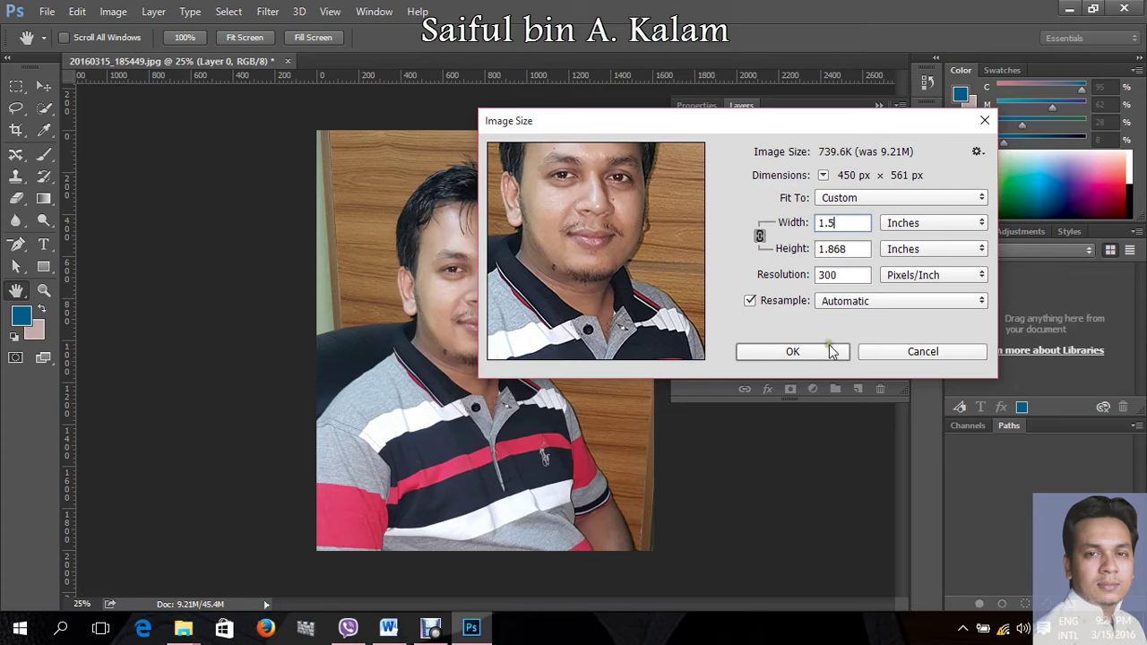
pyautogui.doubleClick(846, 249)
pyautogui.moveTo(573, 276)
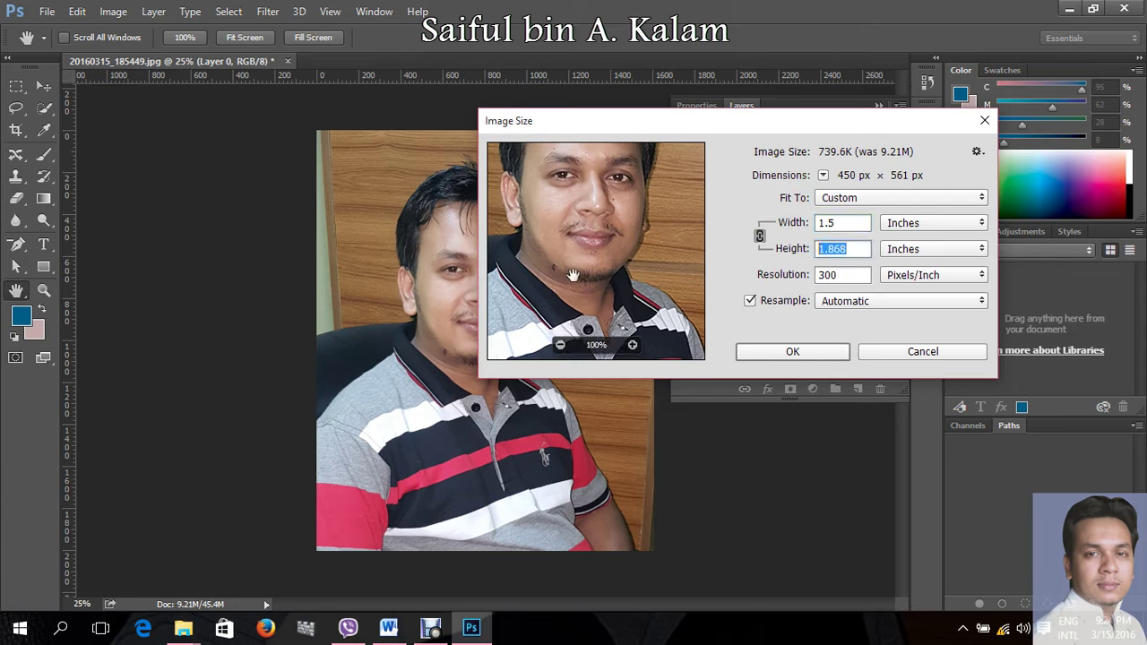
pyautogui.write('2')
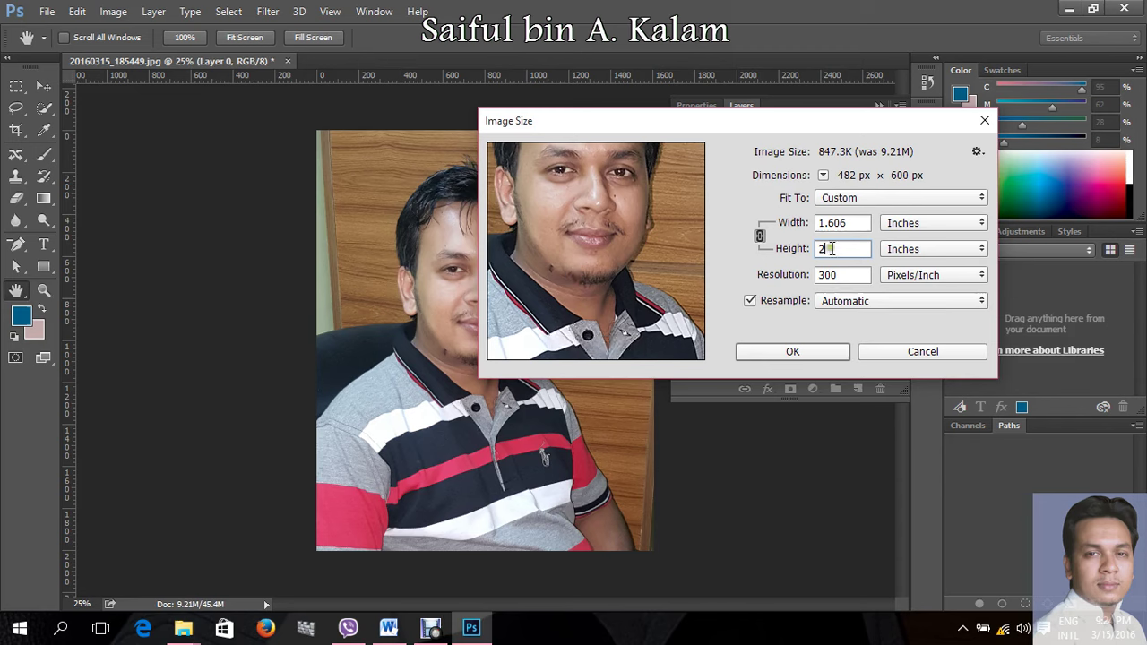
pyautogui.click(759, 236)
pyautogui.doubleClick(852, 224)
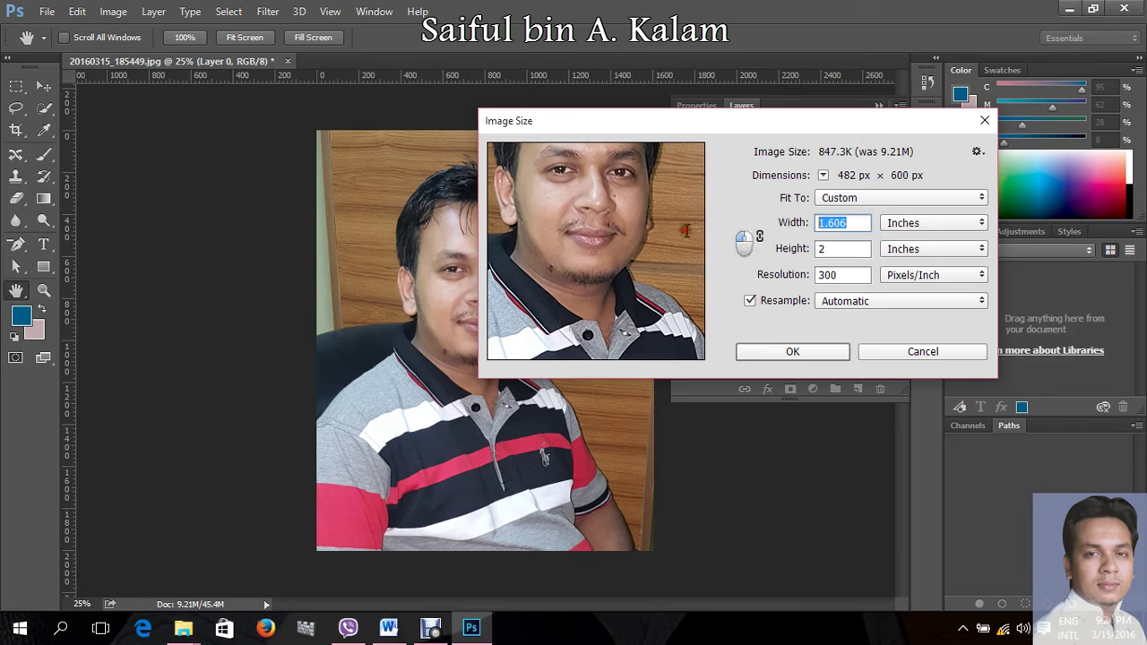
pyautogui.write('1.5')
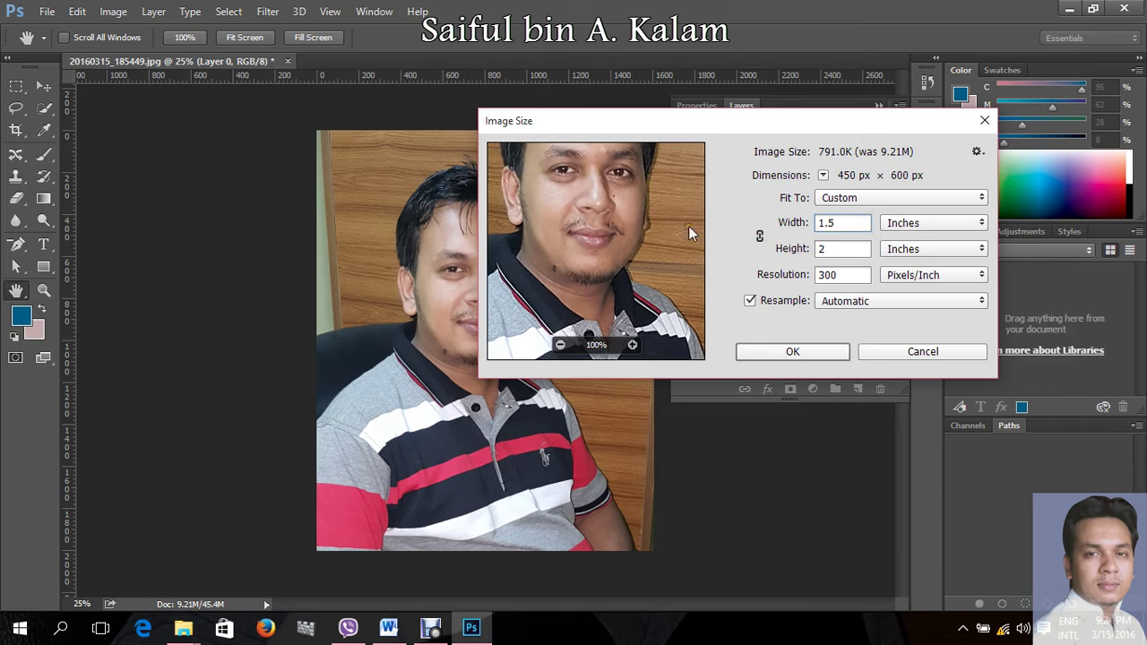
pyautogui.click(803, 350)
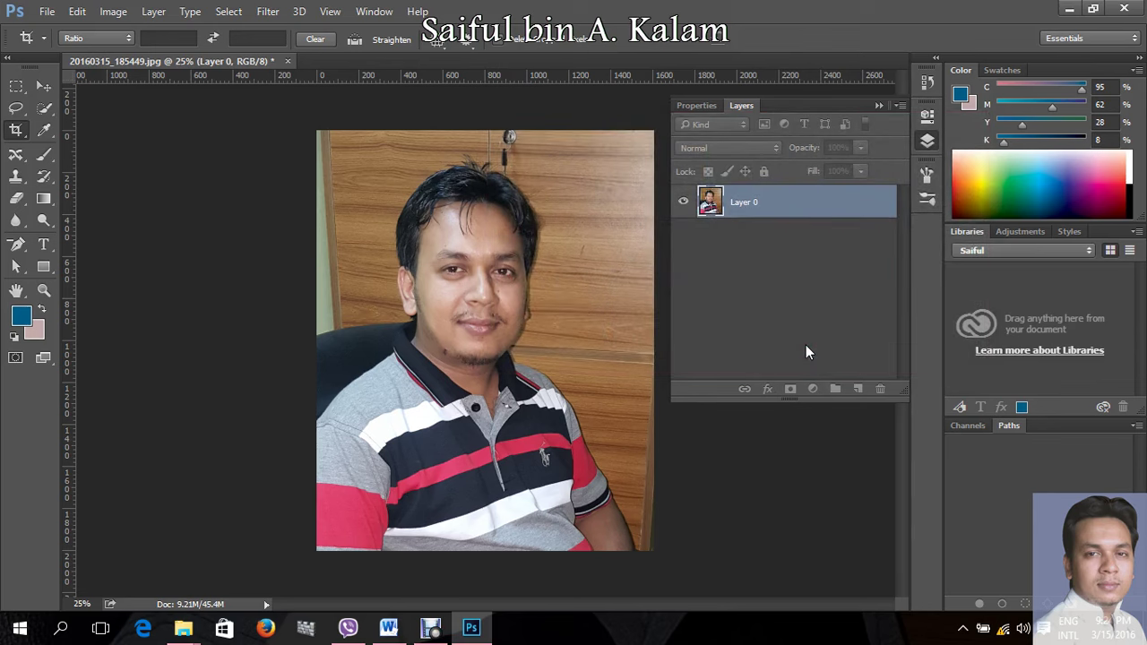
# Step: Hide the panels and view the resized portrait at actual size
pyautogui.press('Tab')
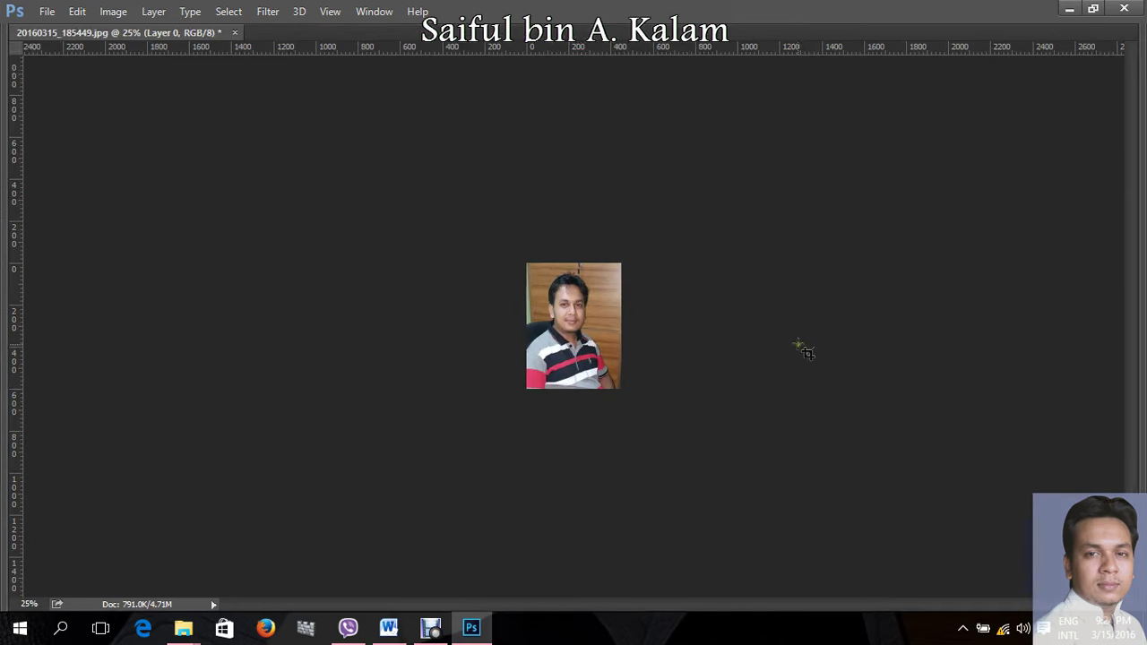
pyautogui.keyDown('ctrl'); pyautogui.click(584, 351); pyautogui.keyUp('ctrl')
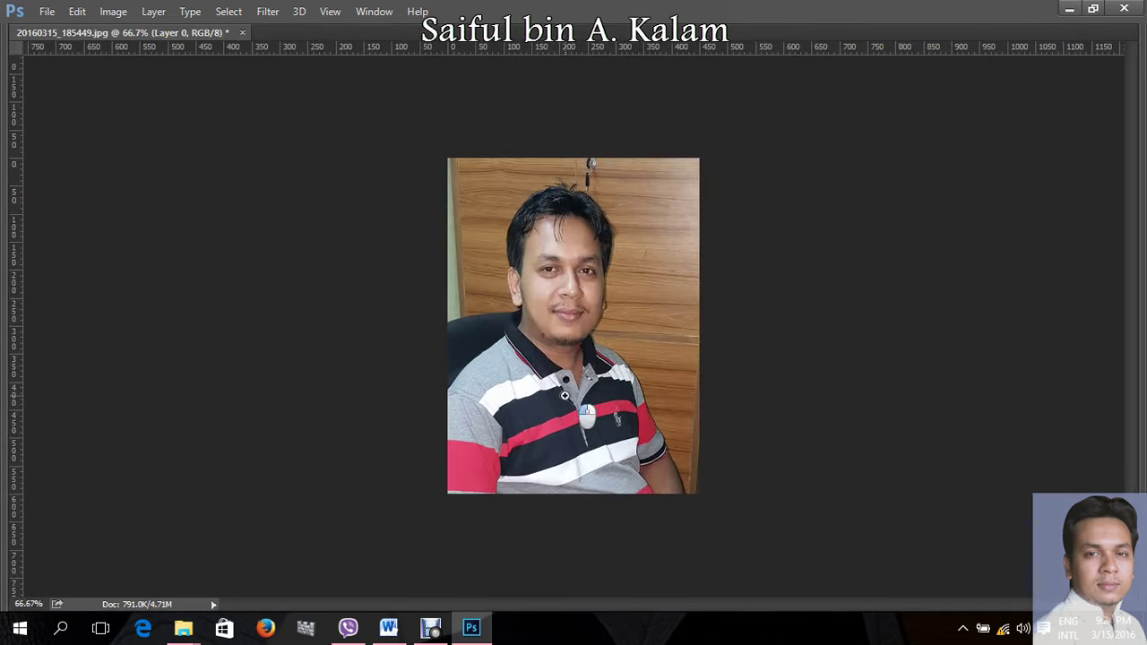
pyautogui.keyDown('ctrl'); pyautogui.click(565, 395); pyautogui.keyUp('ctrl')
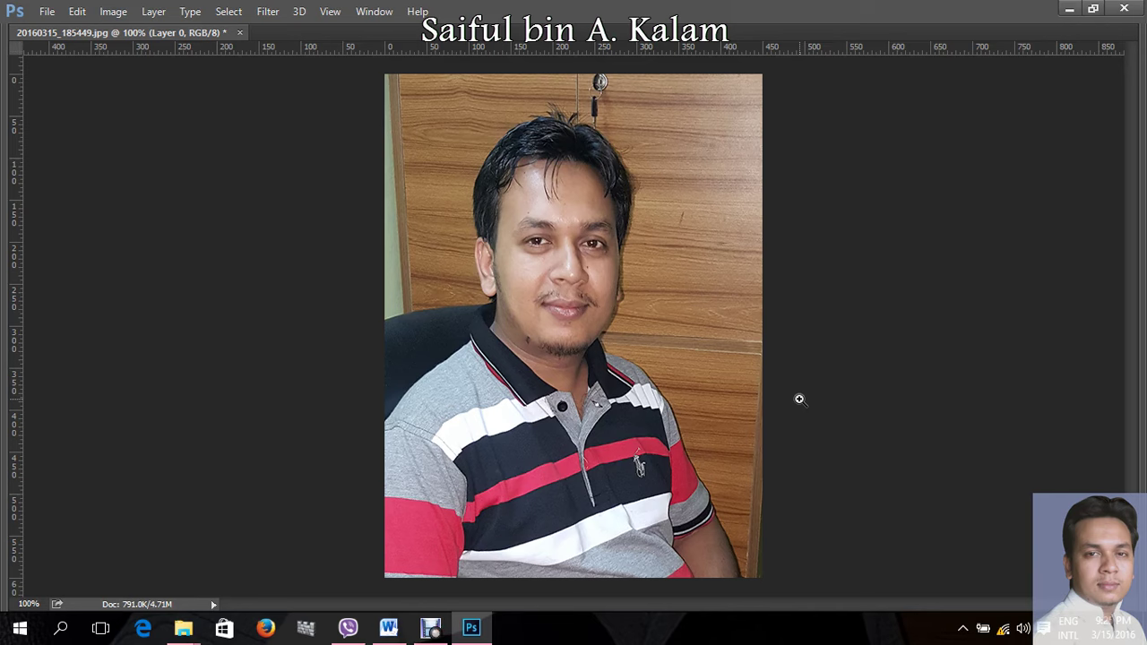
pyautogui.hotkey('ctrl', '-')
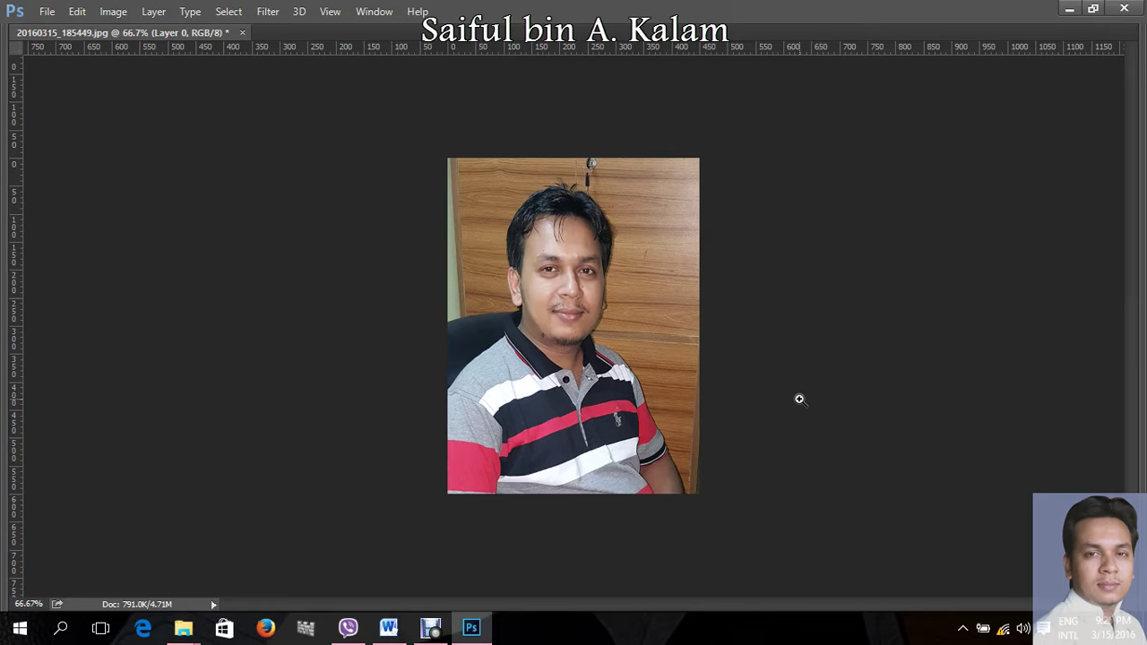
# Step: Apply the larger image size, zoom out, and bring up the New document dialog
pyautogui.hotkey('ctrl', 'z')
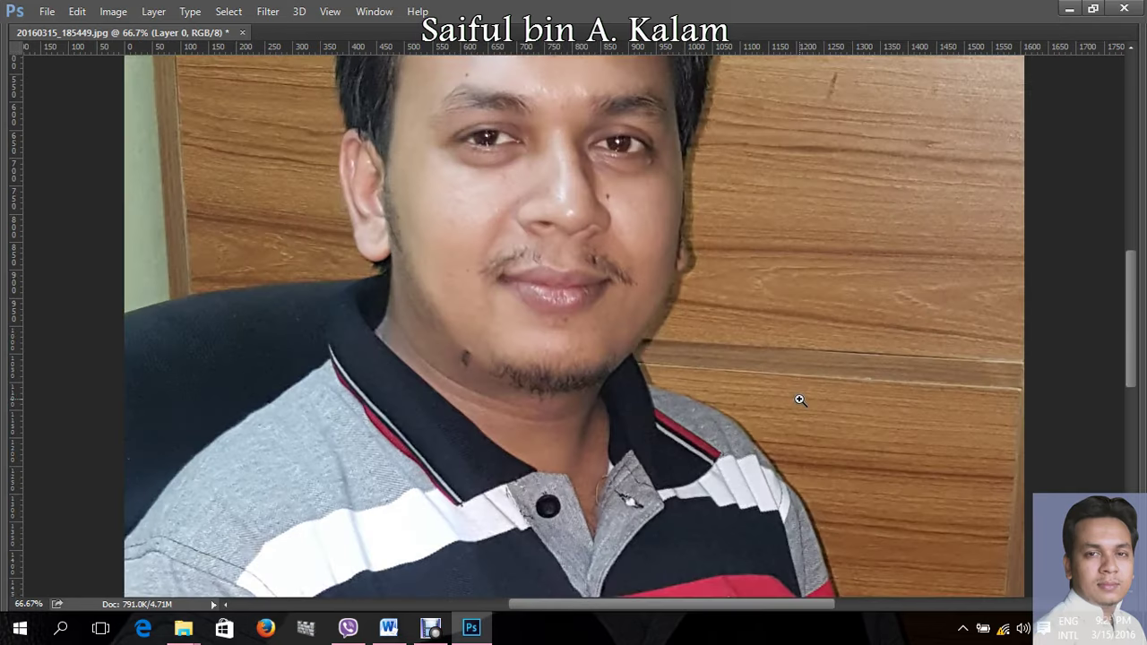
pyautogui.hotkey('ctrl', '-')
pyautogui.hotkey('ctrl', '-')
pyautogui.hotkey('ctrl', '-')
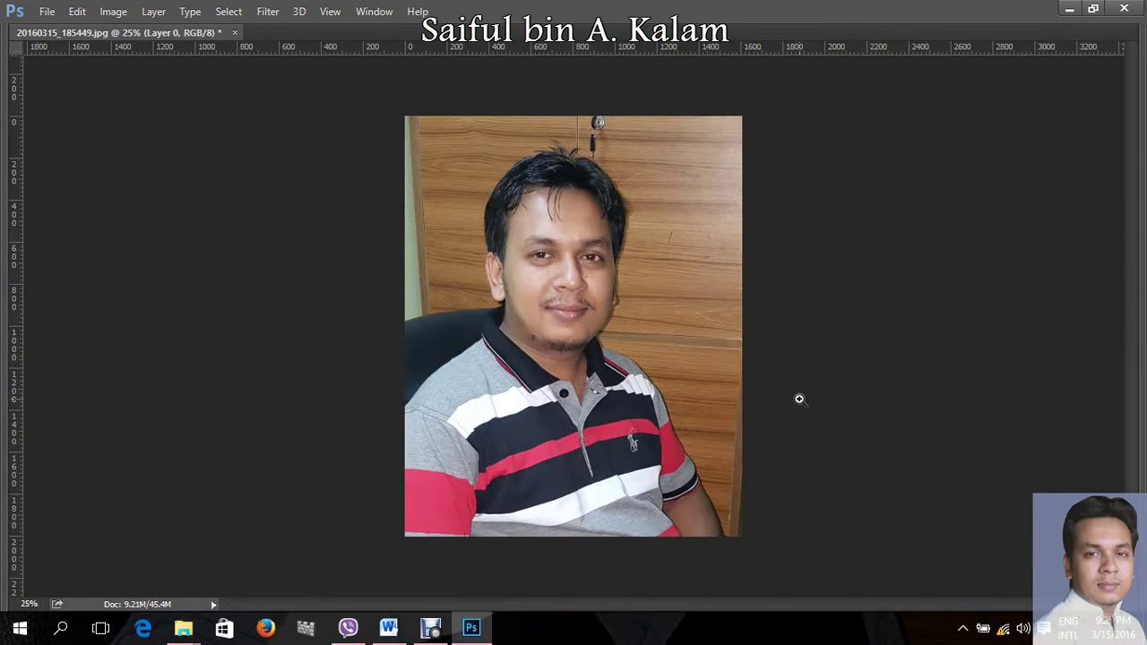
pyautogui.hotkey('ctrl', 'n')
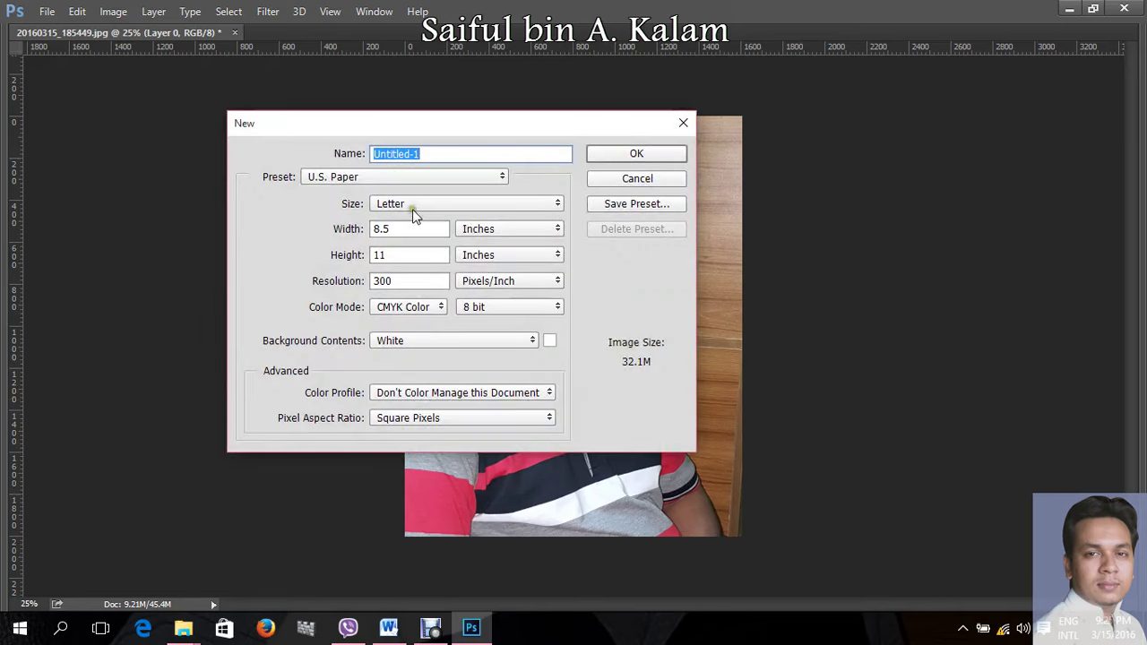
# Step: Create a new 1.5 × 2 inch document at 300 ppi
pyautogui.doubleClick(397, 228)
pyautogui.write('1.5')
pyautogui.press('Tab')
pyautogui.press('Tab')
pyautogui.write('2')
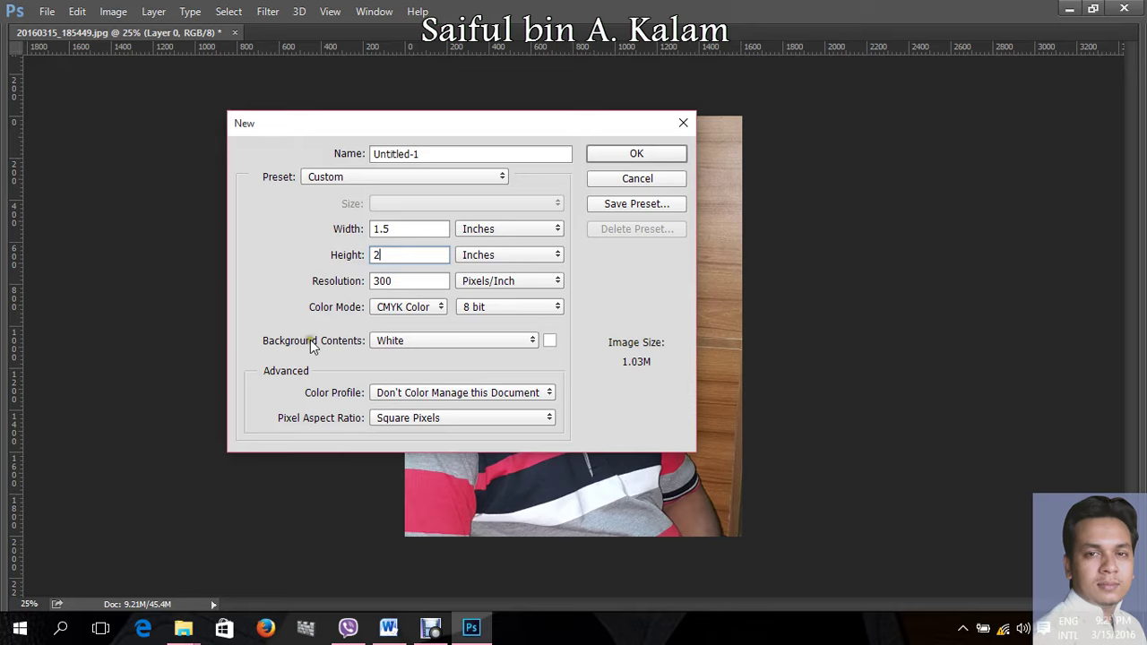
pyautogui.click(642, 153)
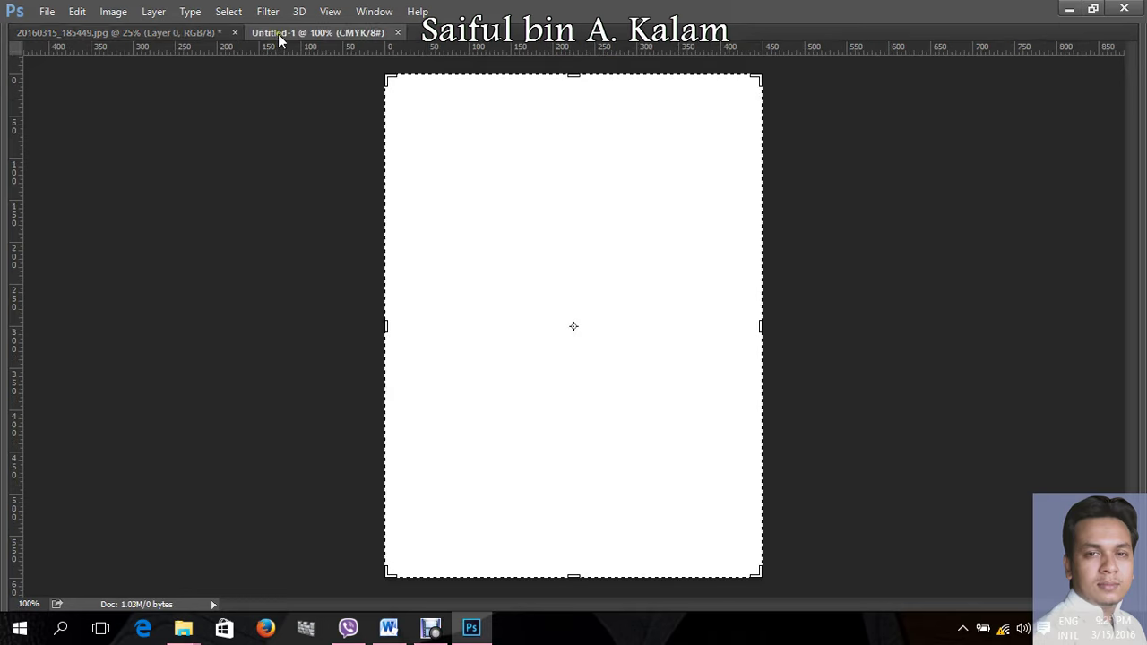
# Step: Drag the original photo into the new Untitled-1 document as a new layer
pyautogui.click(179, 34)
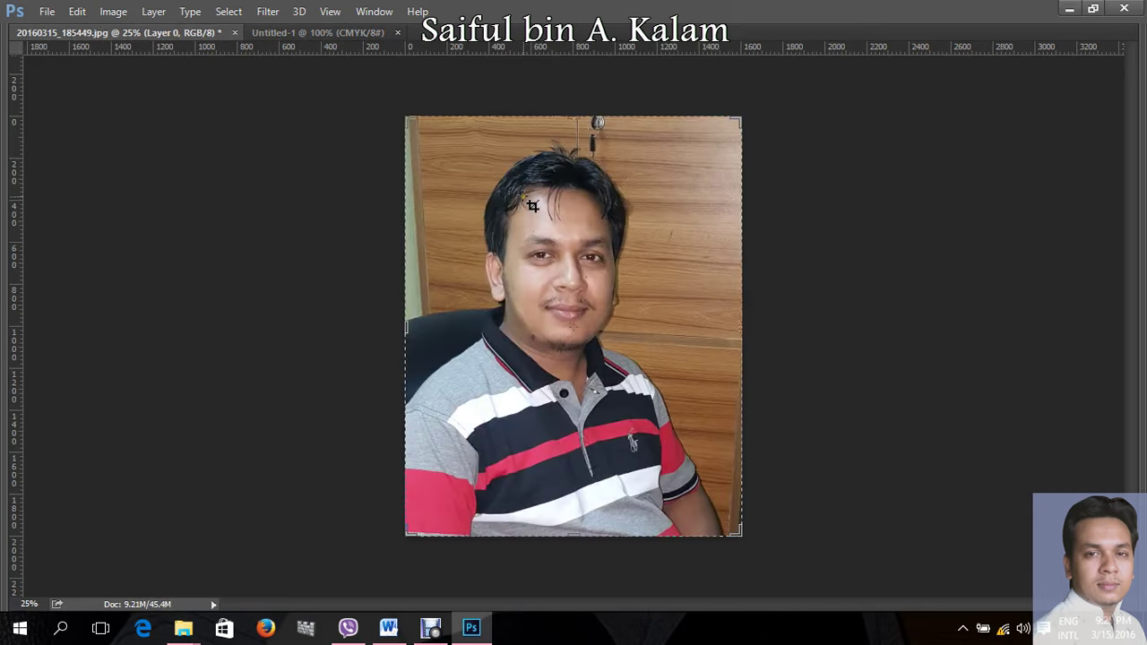
pyautogui.moveTo(542, 215)
pyautogui.mouseDown()
pyautogui.moveTo(357, 63)
pyautogui.moveTo(472, 164)
pyautogui.mouseUp()
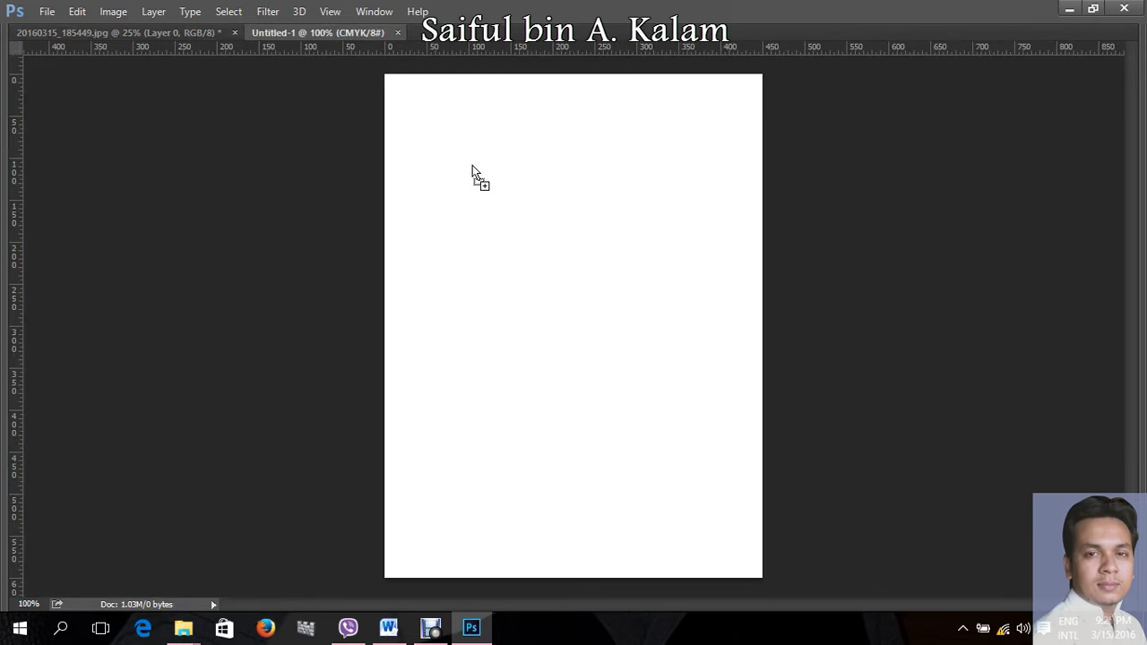
pyautogui.moveTo(472, 165); pyautogui.dragTo(472, 165)
pyautogui.hotkey('ctrl', '-')
pyautogui.hotkey('ctrl', '-')
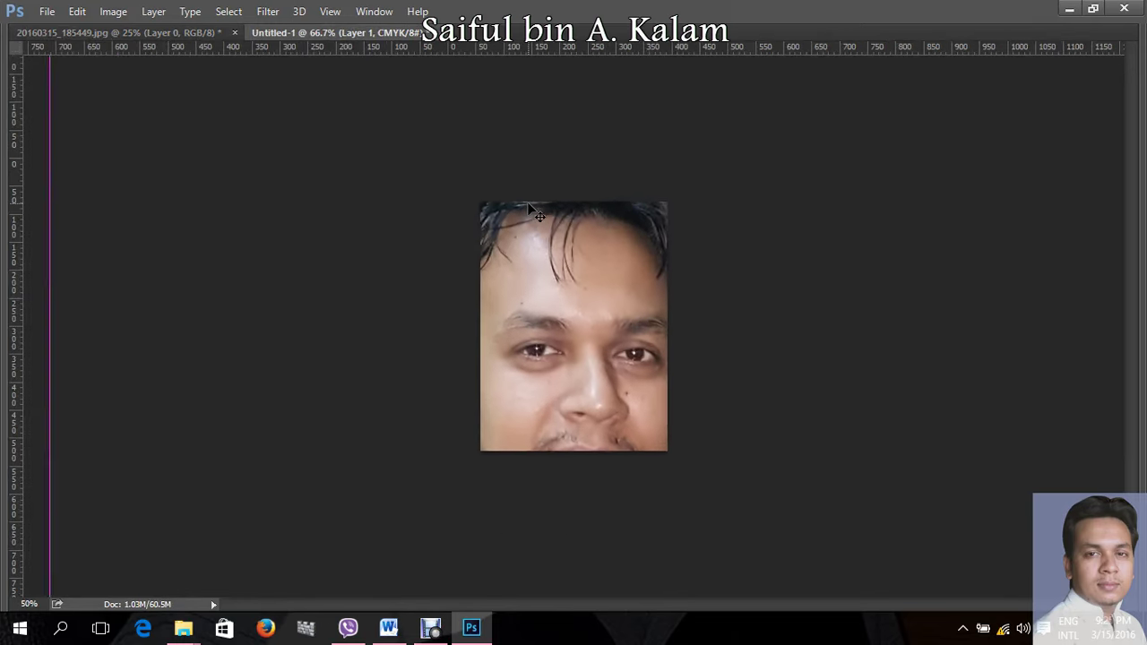
pyautogui.hotkey('ctrl', '-')
# Step: Free-transform the placed photo smaller and move it to fill the 1.5 × 2 inch page
pyautogui.hotkey('ctrl', '-')
pyautogui.hotkey('ctrl', '-')
pyautogui.hotkey('ctrl', '-')
pyautogui.hotkey('ctrl', 't')
pyautogui.hotkey('ctrl', '-')
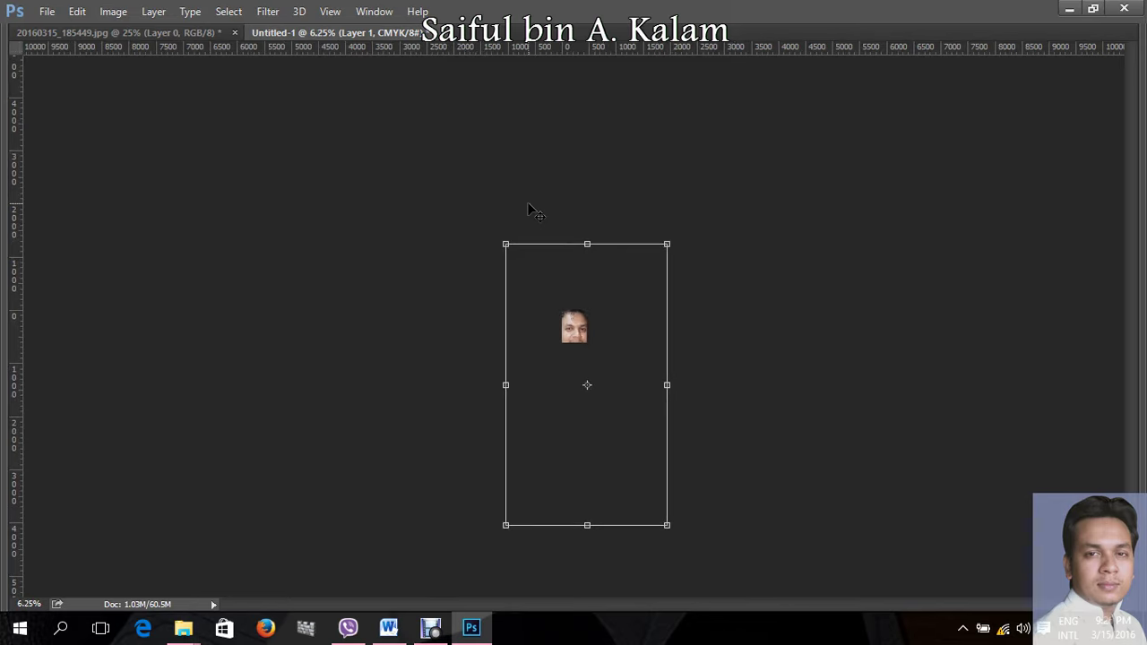
pyautogui.moveTo(667, 526); pyautogui.dragTo(609, 406)
pyautogui.hotkey('ctrl', '+')
pyautogui.hotkey('ctrl', '+')
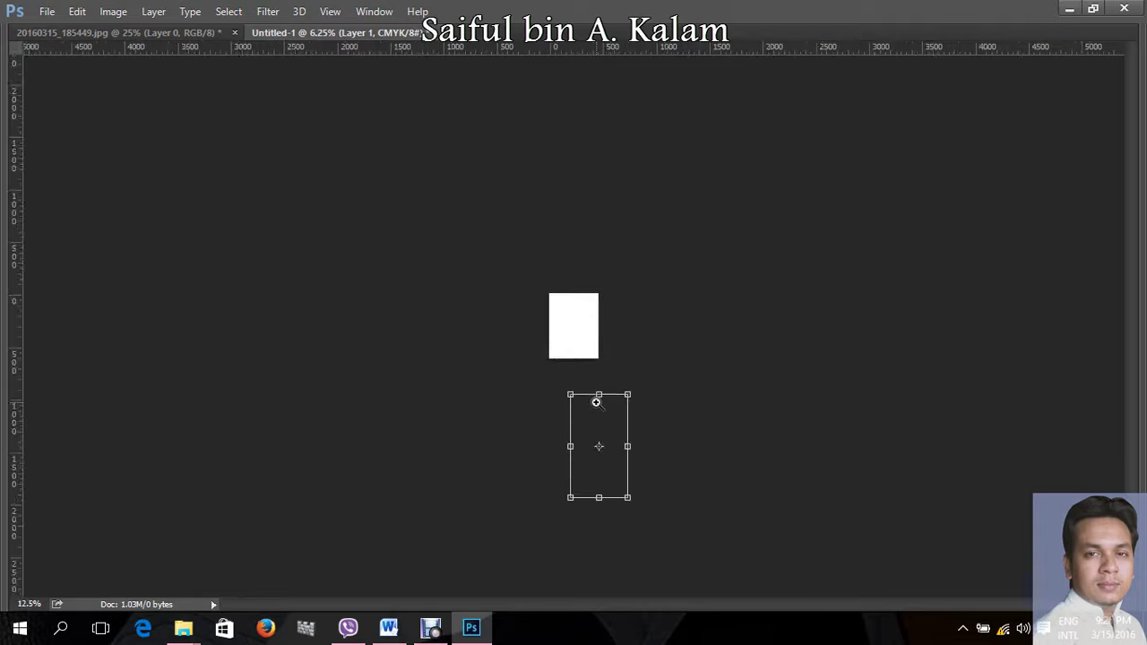
pyautogui.hotkey('ctrl', '+')
pyautogui.hotkey('ctrl', '+')
pyautogui.hotkey('ctrl', '+')
pyautogui.moveTo(616, 529); pyautogui.dragTo(558, 265)
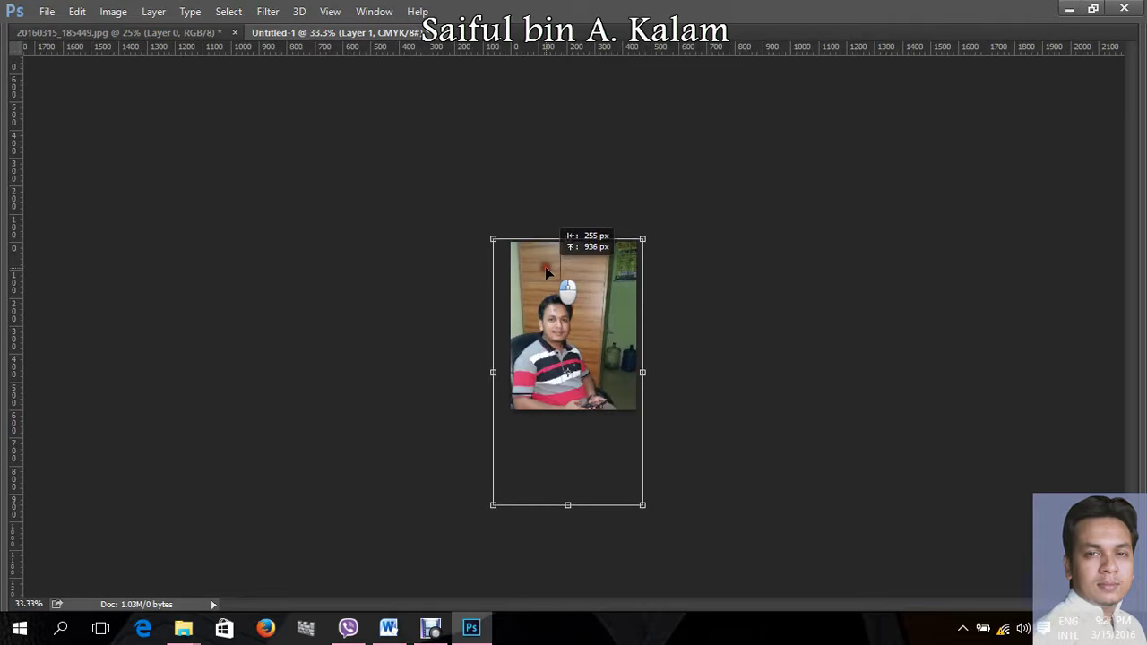
pyautogui.hotkey('ctrl', '+')
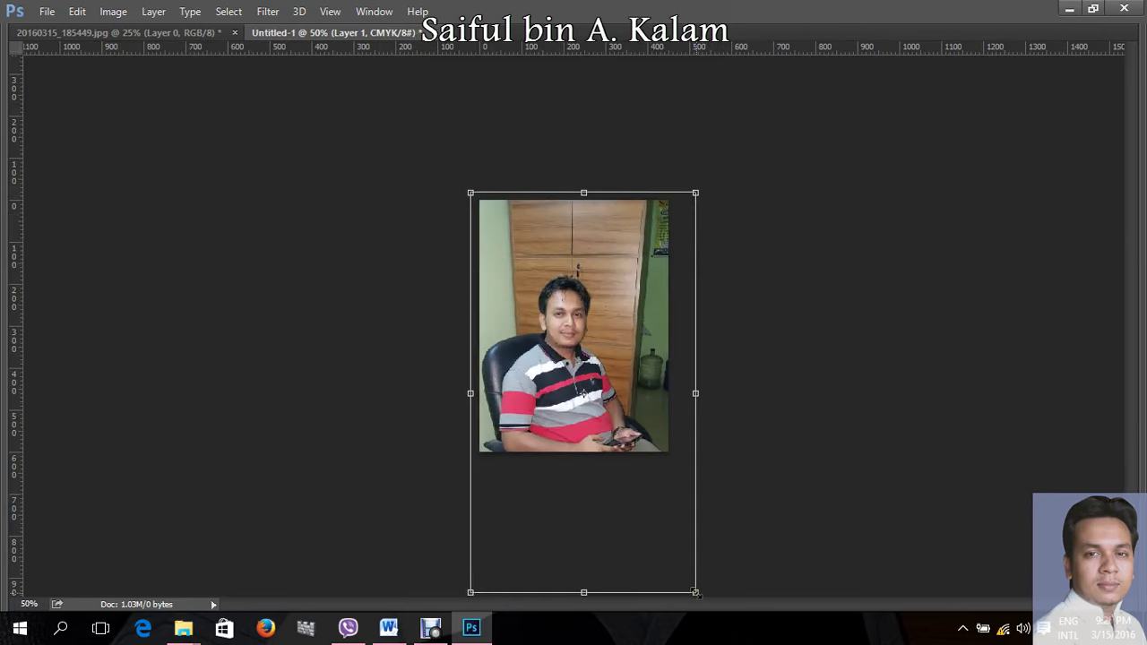
pyautogui.moveTo(695, 592); pyautogui.dragTo(677, 538)
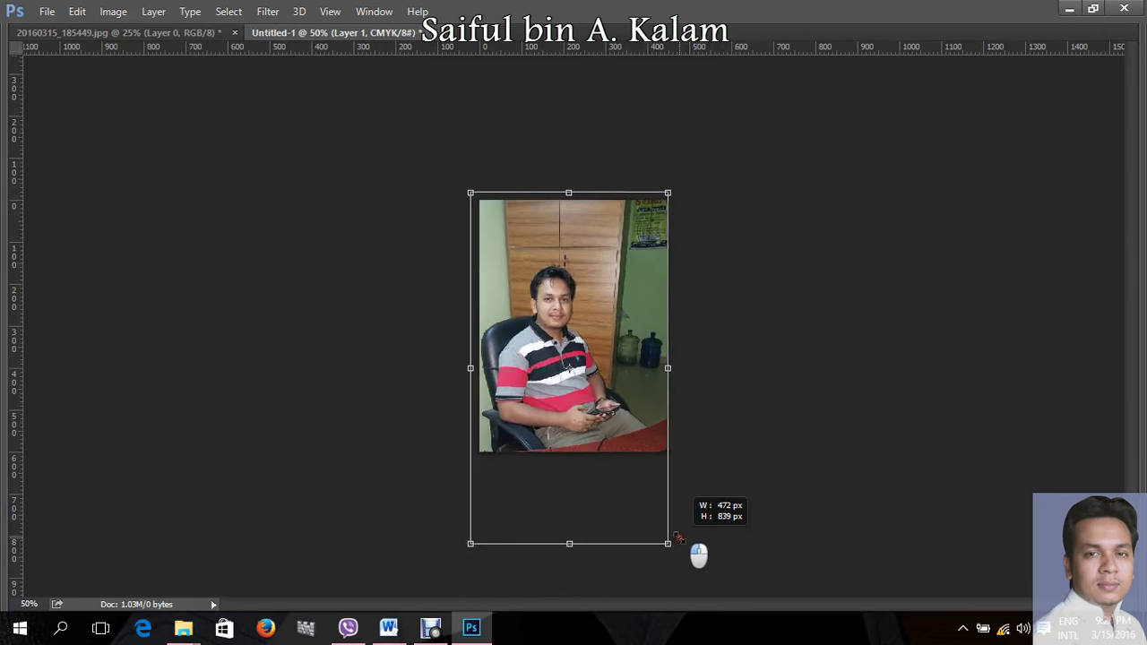
pyautogui.moveTo(678, 538); pyautogui.dragTo(681, 544)
pyautogui.moveTo(471, 549); pyautogui.dragTo(472, 537)
pyautogui.hotkey('ctrl', '+')
pyautogui.hotkey('ctrl', '+')
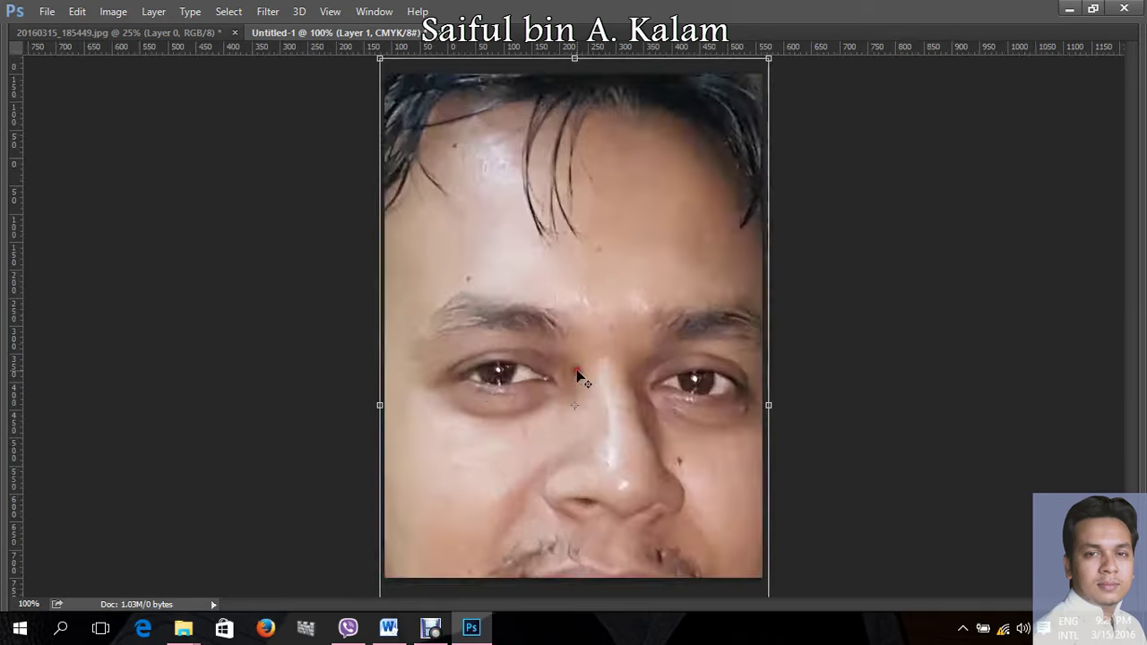
pyautogui.hotkey('ctrl', '-')
pyautogui.hotkey('ctrl', '-')
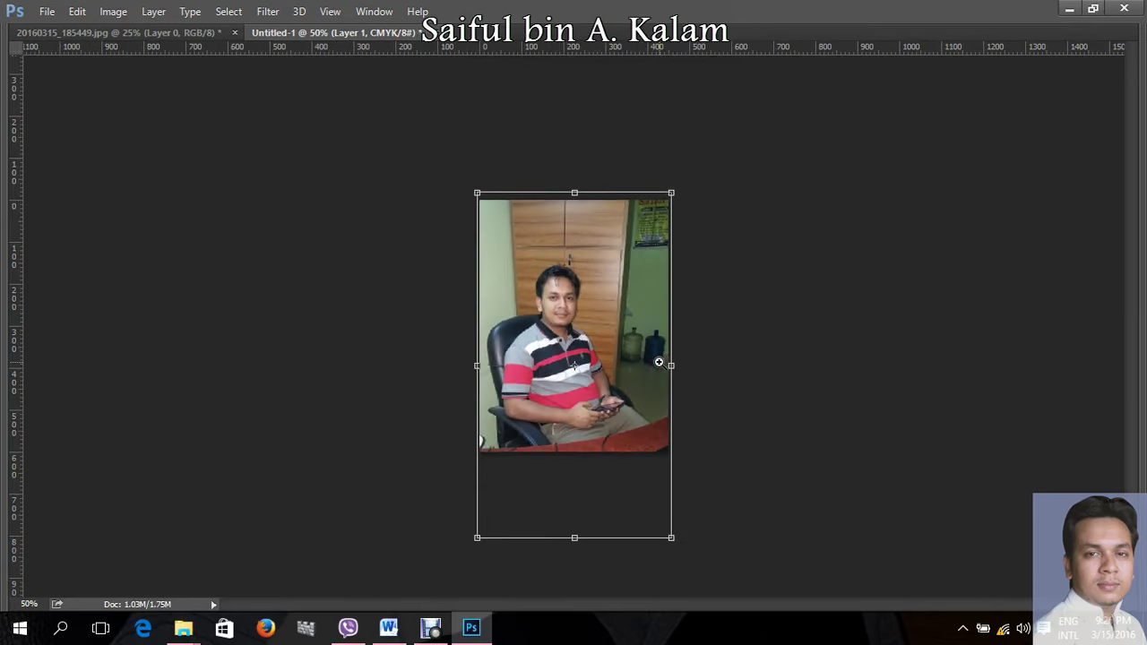
pyautogui.press('Return')
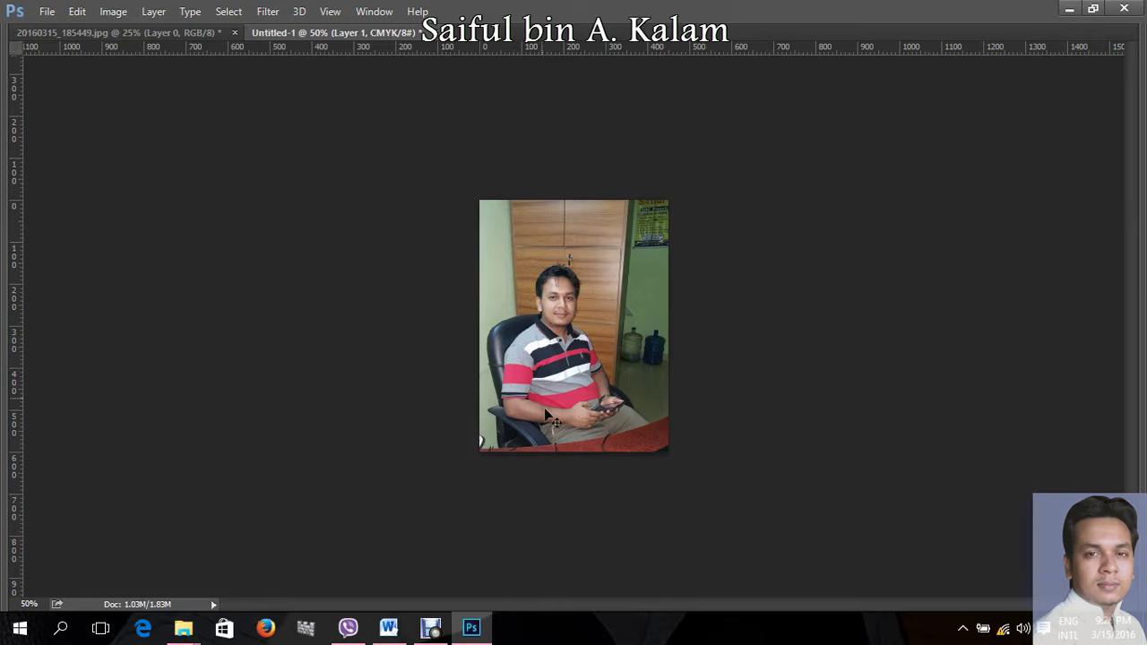
# Step: Zoom in to inspect the finished passport-size page
pyautogui.hotkey('ctrl', '+')
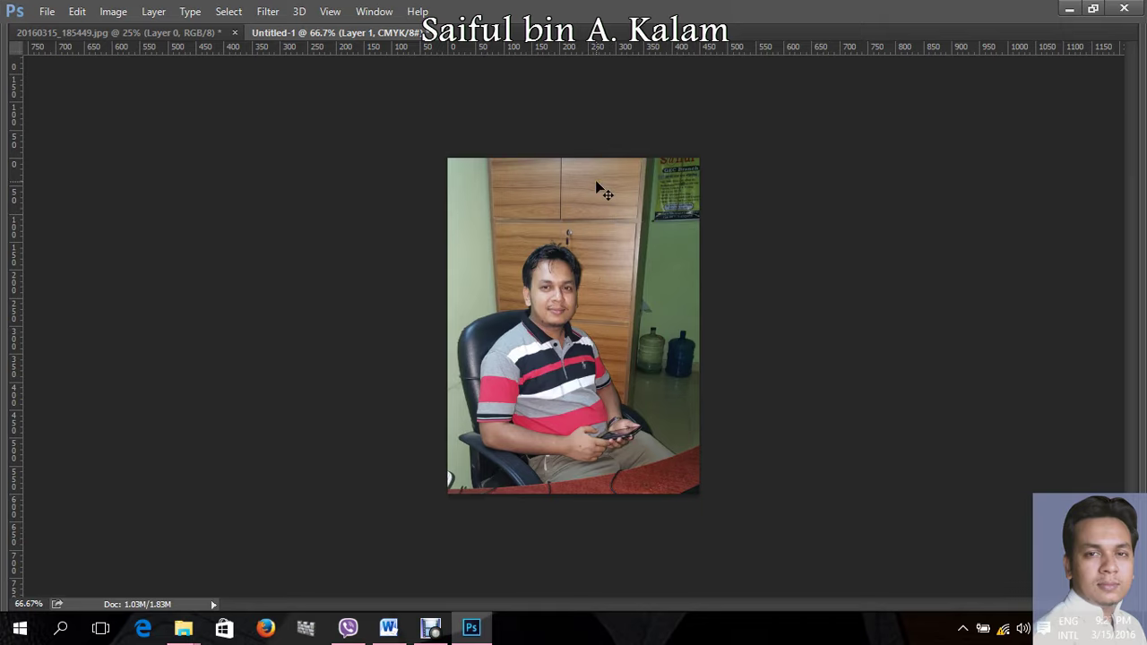
pyautogui.keyDown('ctrl'); pyautogui.keyDown('space'); pyautogui.click(616, 383); pyautogui.keyUp('space'); pyautogui.keyUp('ctrl')
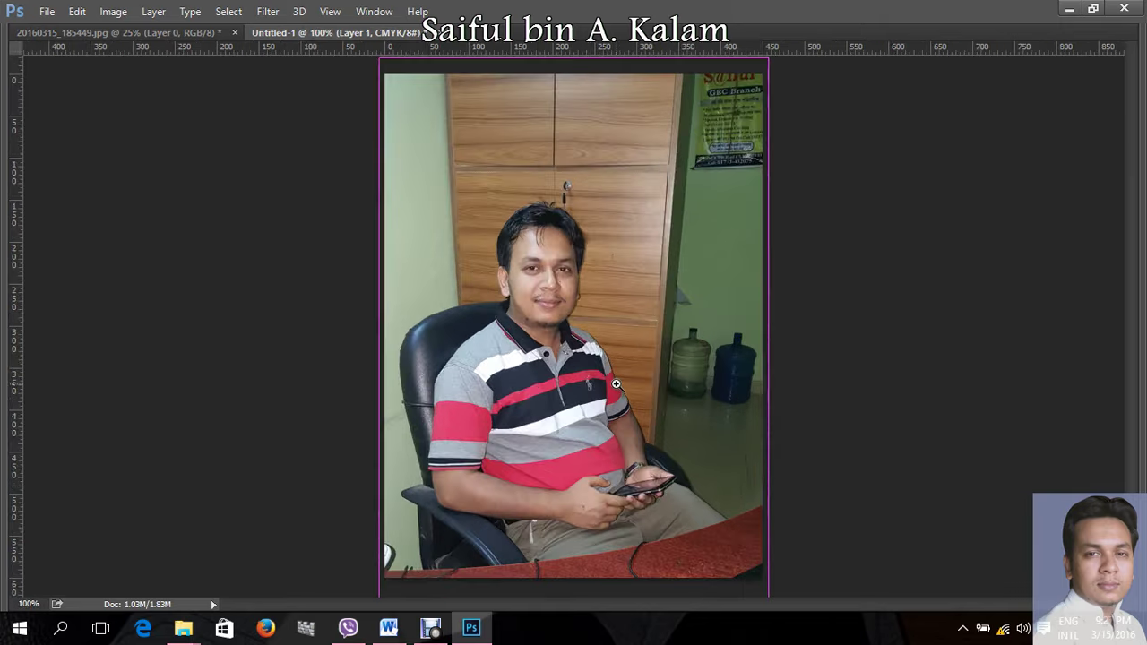
pyautogui.keyDown('ctrl'); pyautogui.keyDown('alt'); pyautogui.keyDown('space'); pyautogui.click(616, 384); pyautogui.keyUp('space'); pyautogui.keyUp('alt'); pyautogui.keyUp('ctrl')
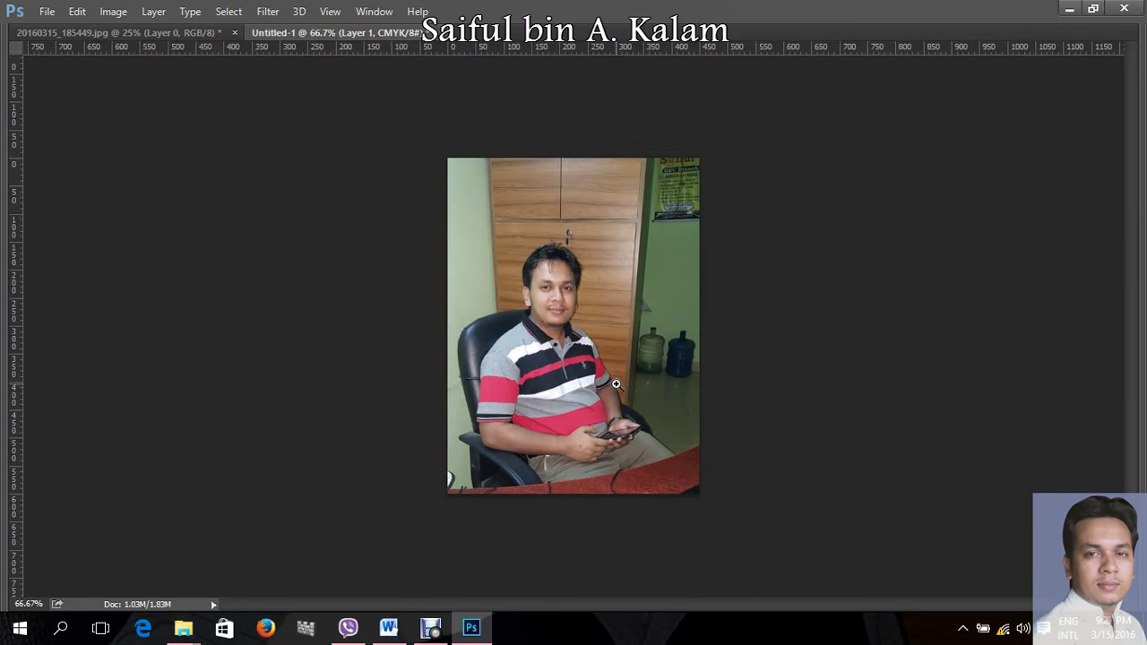
# Step: Crop the original jpg photo and drag the cropped image into Untitled-1 as a new layer
pyautogui.click(120, 32)
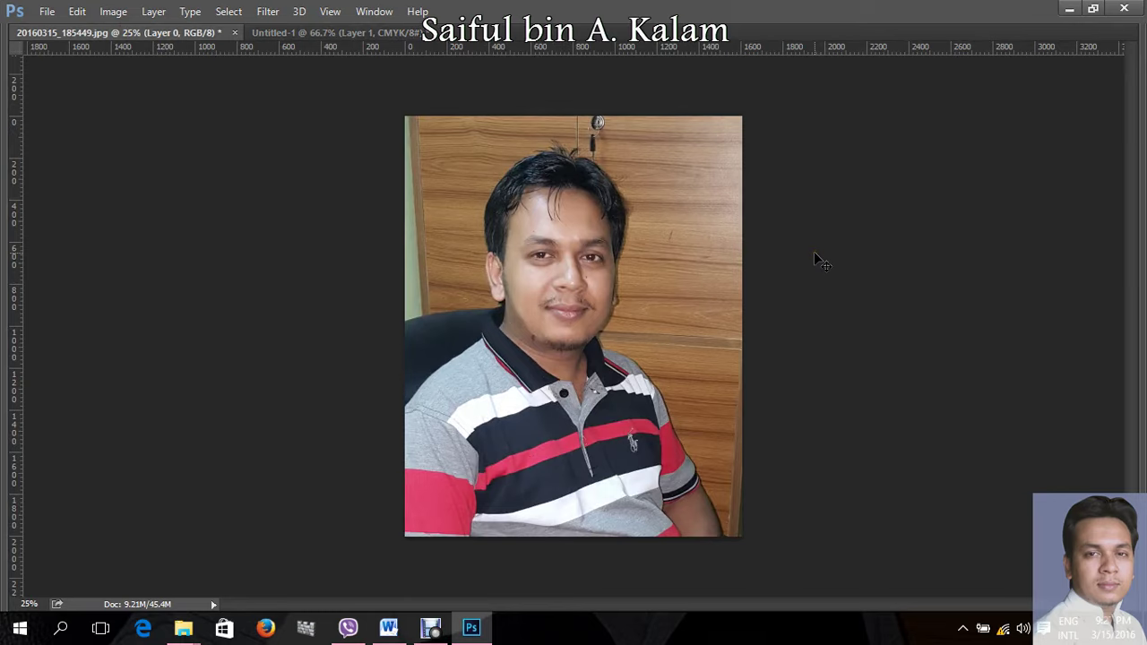
pyautogui.press('Tab')
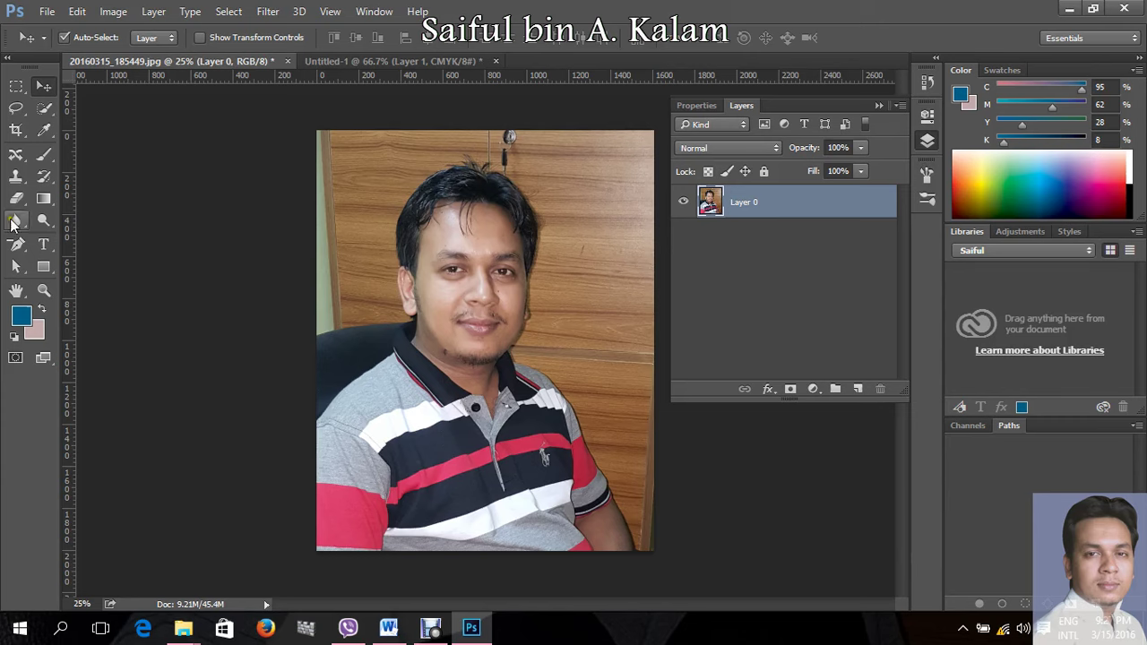
pyautogui.click(15, 131)
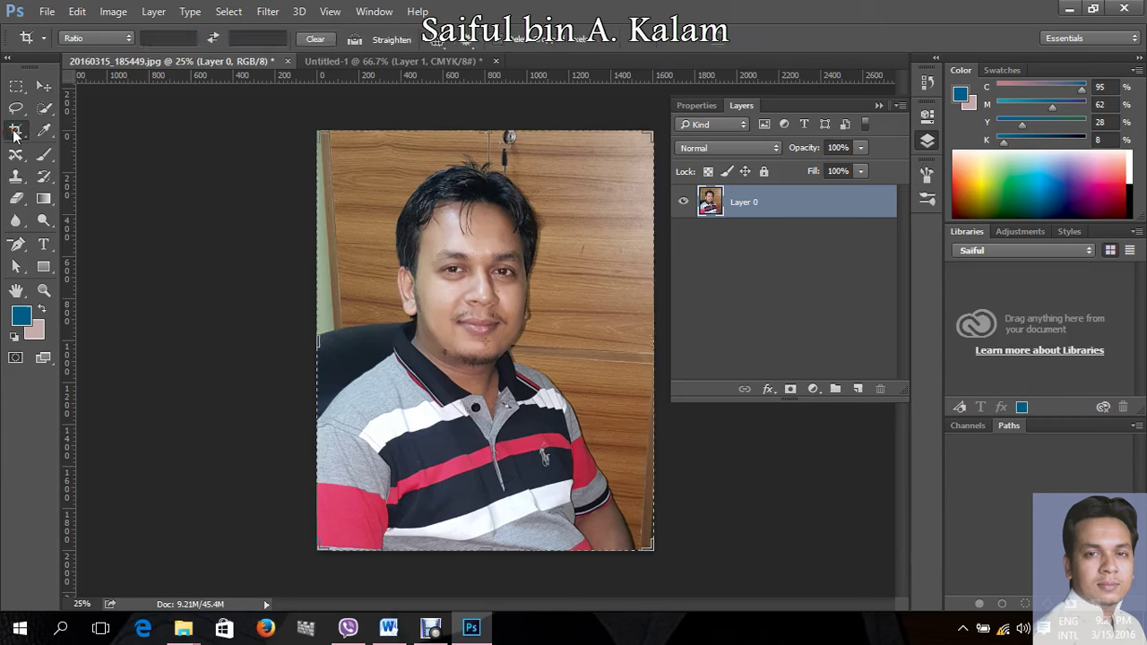
pyautogui.click(529, 235)
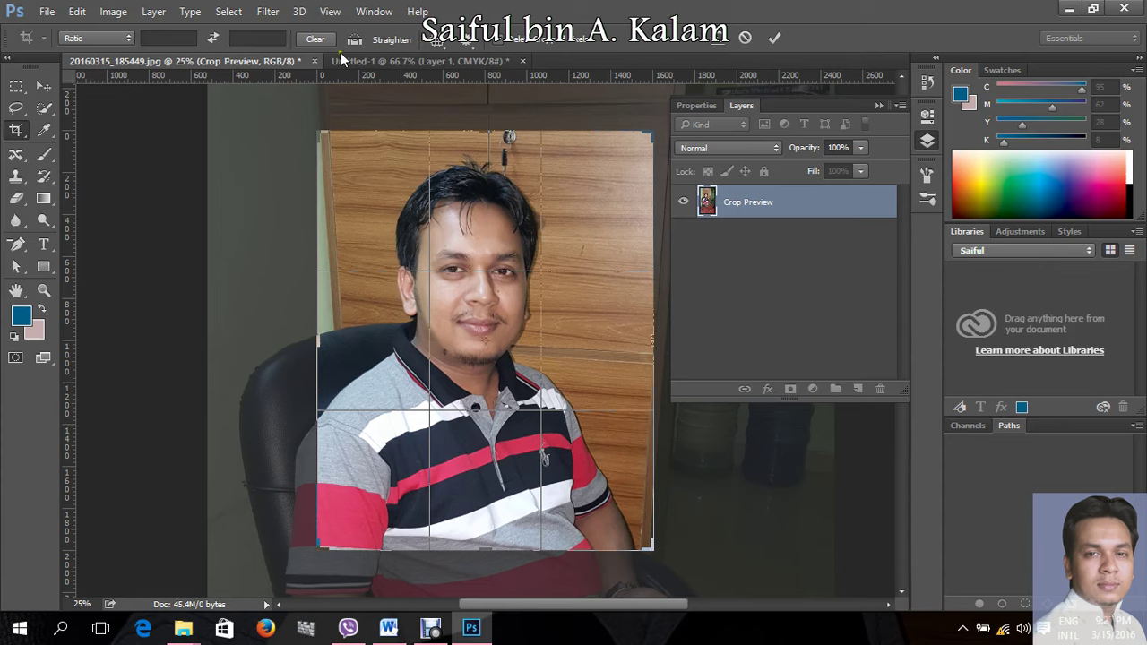
pyautogui.click(774, 37)
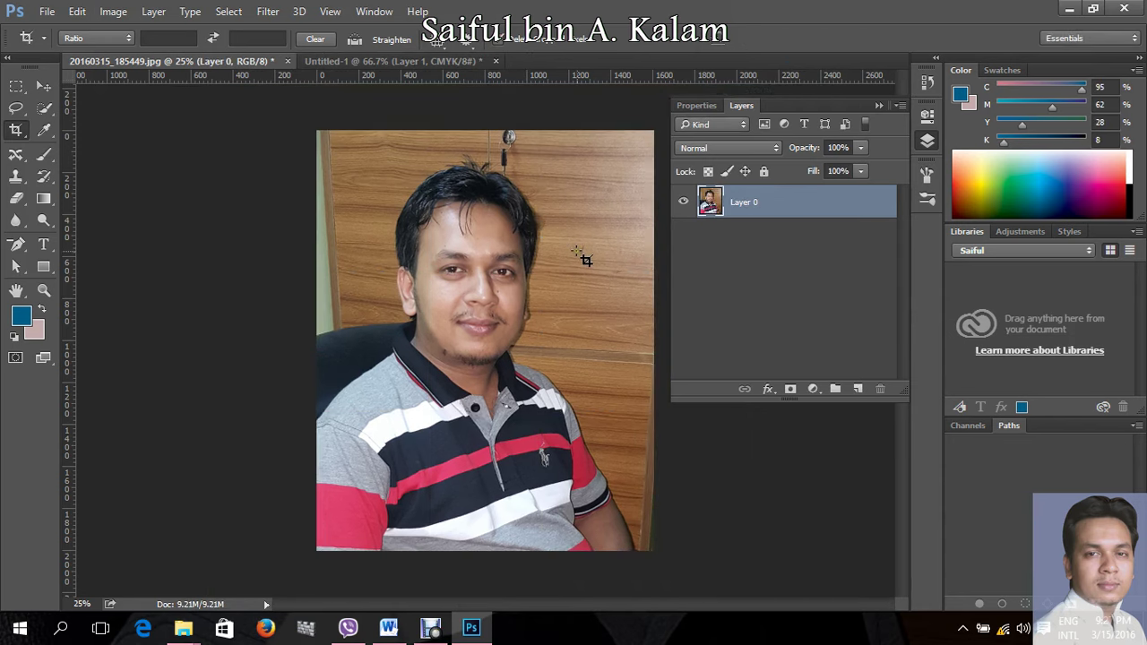
pyautogui.click(43, 85)
pyautogui.moveTo(515, 185); pyautogui.dragTo(480, 248)
# Step: Delete the old photo layer and scale Layer 2 to cover the 1.5 × 2 inch page
pyautogui.moveTo(780, 238); pyautogui.dragTo(880, 388)
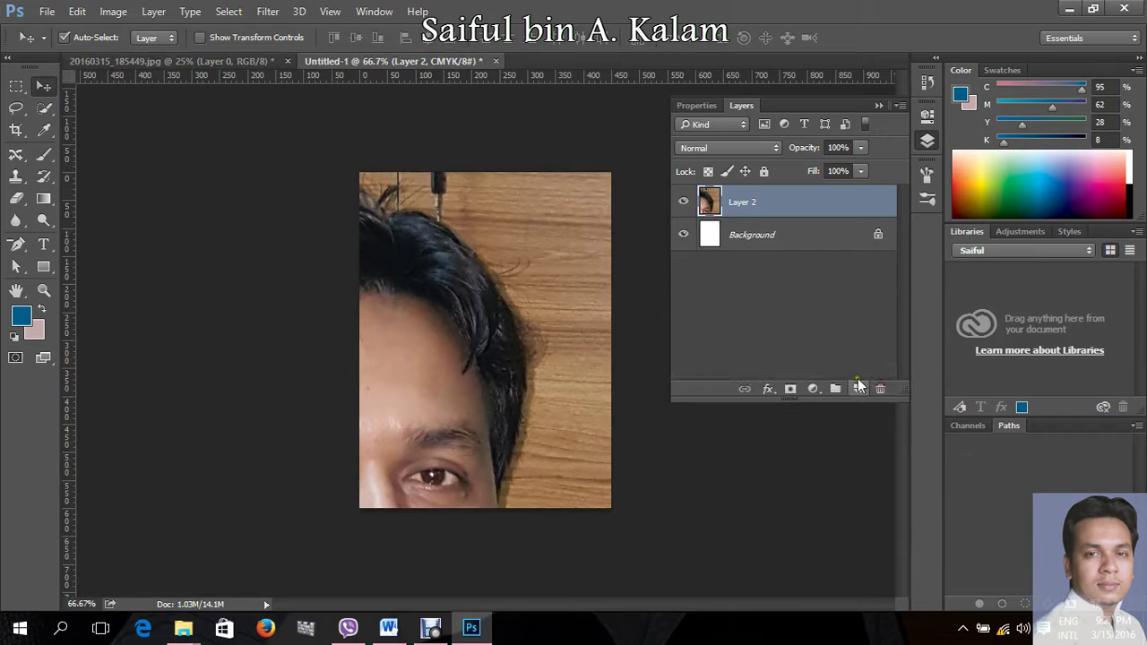
pyautogui.hotkey('ctrl', '-')
pyautogui.hotkey('ctrl', '-')
pyautogui.hotkey('ctrl', '-')
pyautogui.hotkey('ctrl', '-')
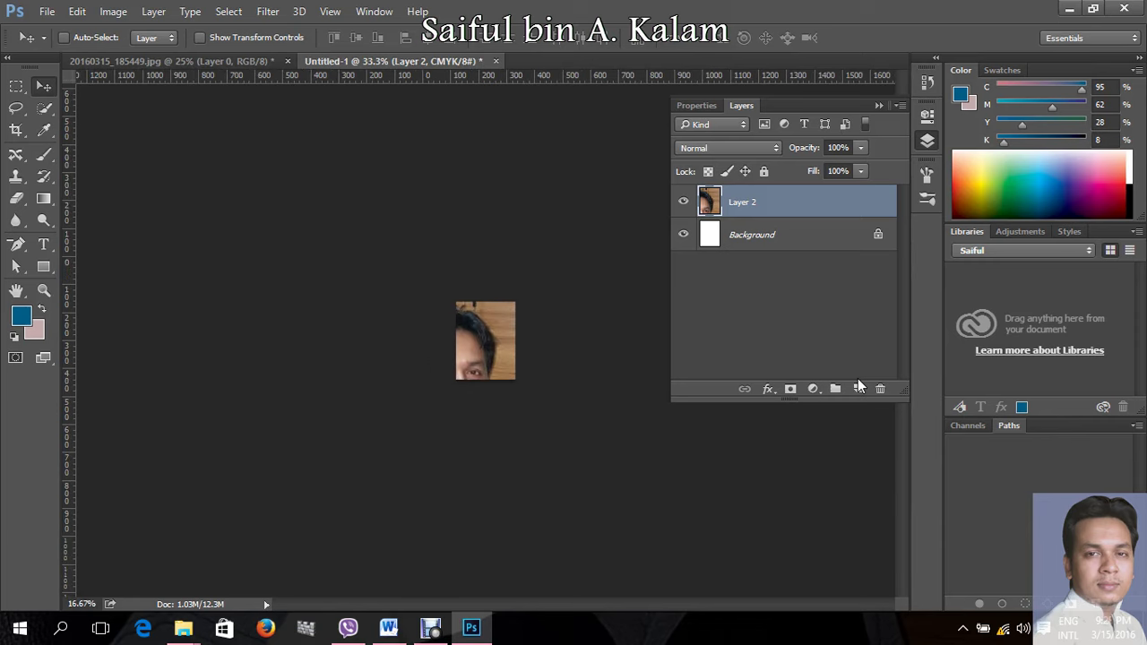
pyautogui.hotkey('ctrl', '-')
pyautogui.hotkey('ctrl', 't')
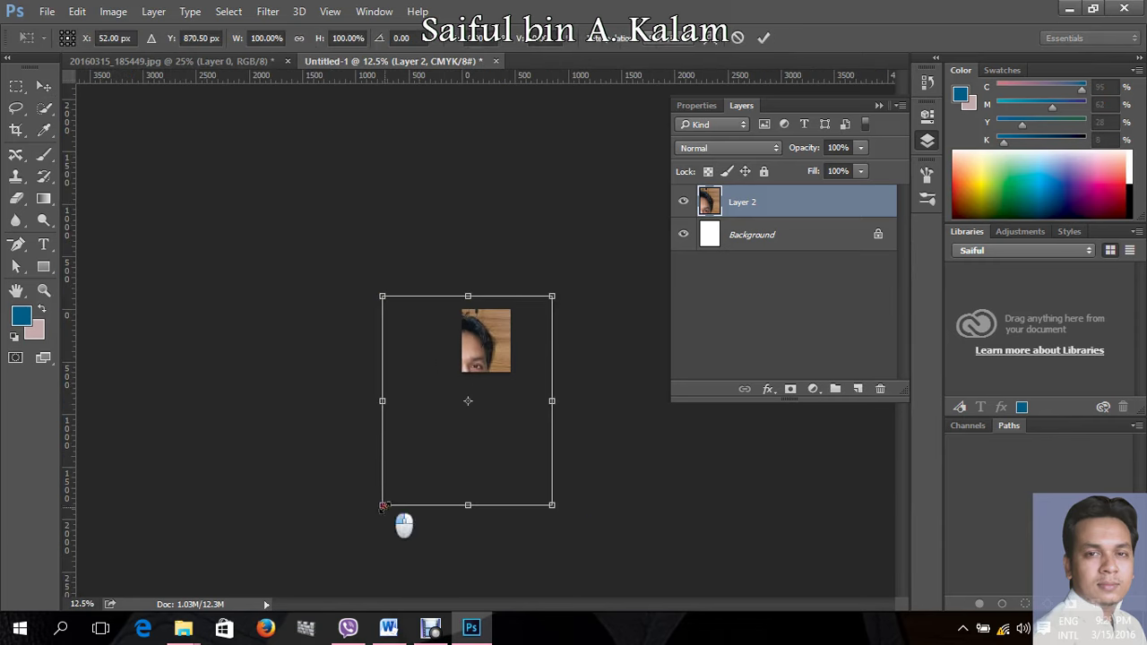
pyautogui.moveTo(382, 506); pyautogui.dragTo(467, 400)
pyautogui.moveTo(555, 406); pyautogui.dragTo(517, 358)
pyautogui.hotkey('ctrl', '+')
pyautogui.hotkey('ctrl', '+')
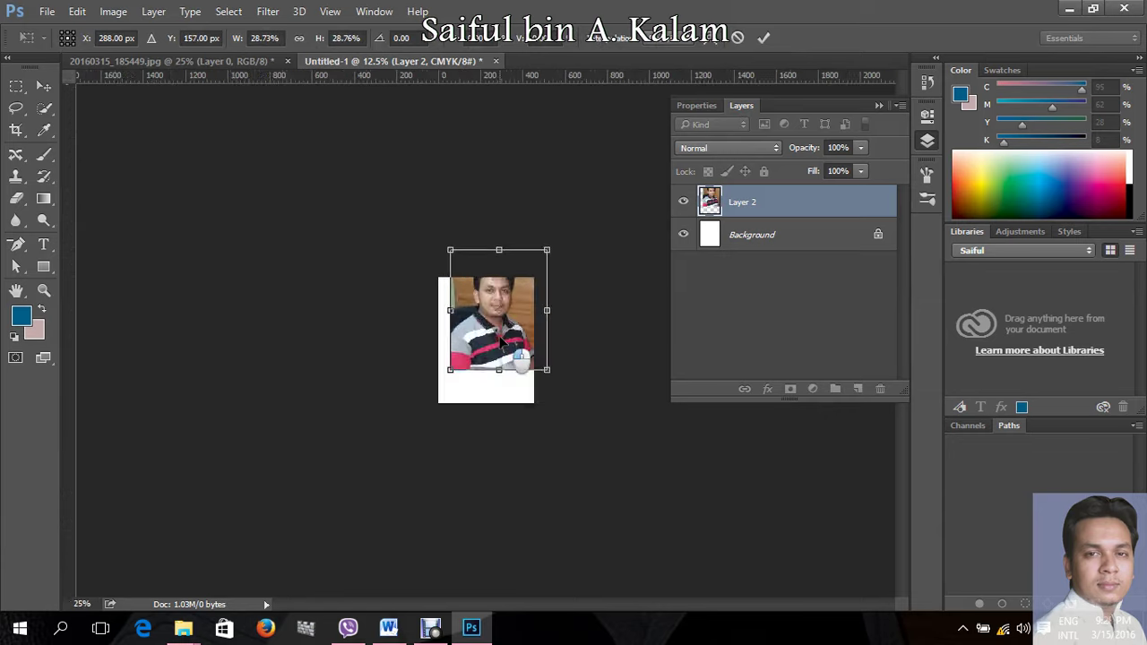
pyautogui.hotkey('ctrl', '+')
pyautogui.hotkey('ctrl', '+')
pyautogui.moveTo(507, 248); pyautogui.dragTo(483, 302)
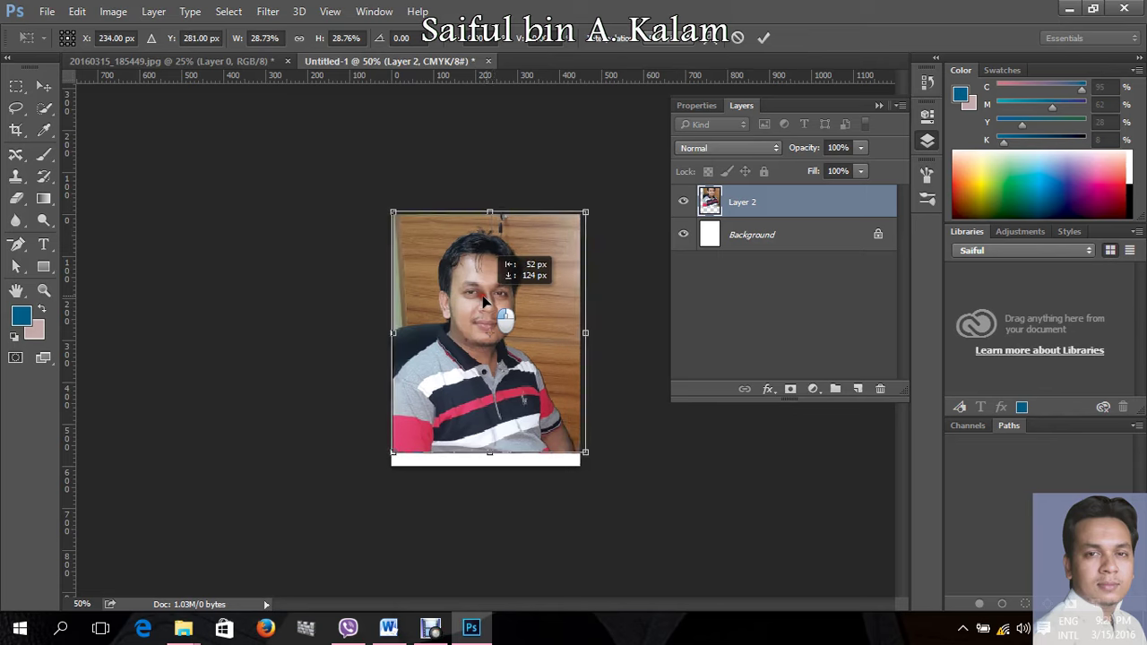
pyautogui.moveTo(586, 453); pyautogui.dragTo(619, 496)
pyautogui.moveTo(390, 497); pyautogui.dragTo(371, 518)
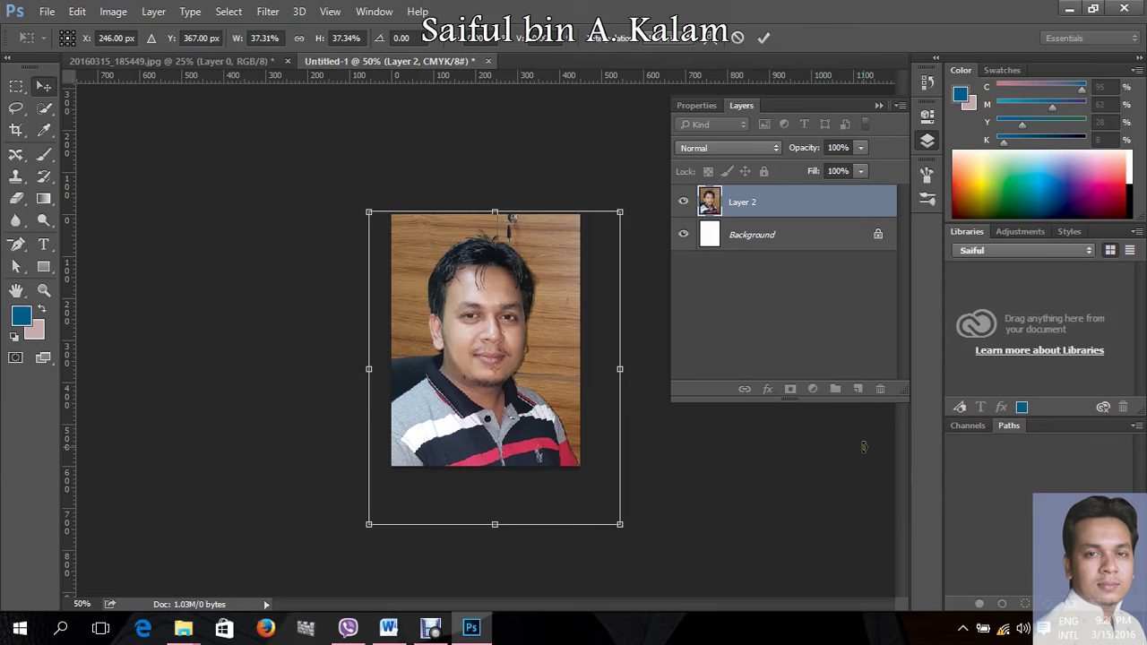
pyautogui.press('Return')
# Step: Recheck the portrait's fit with another free transform and commit it
pyautogui.hotkey('ctrl', '+')
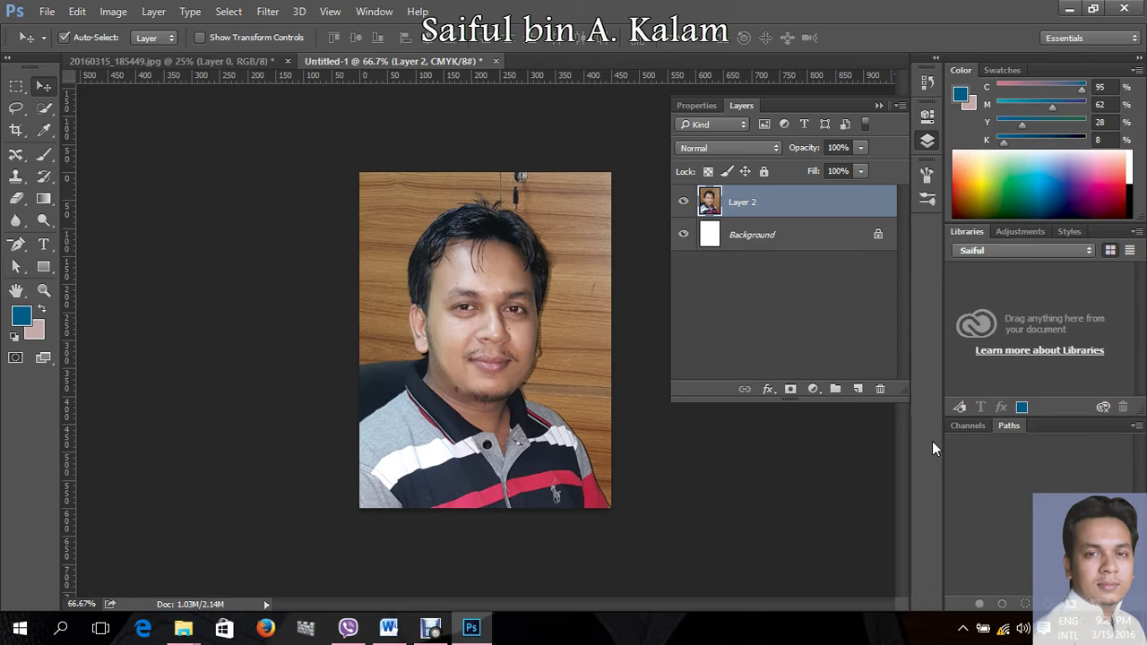
pyautogui.hotkey('ctrl', '-')
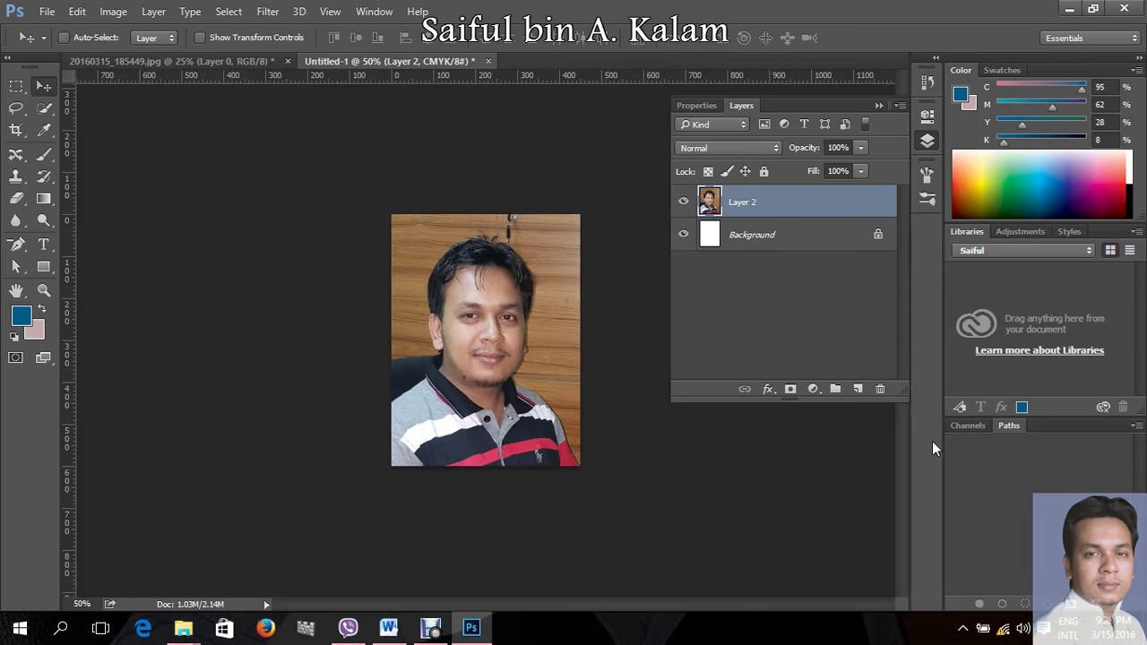
pyautogui.hotkey('ctrl', 't')
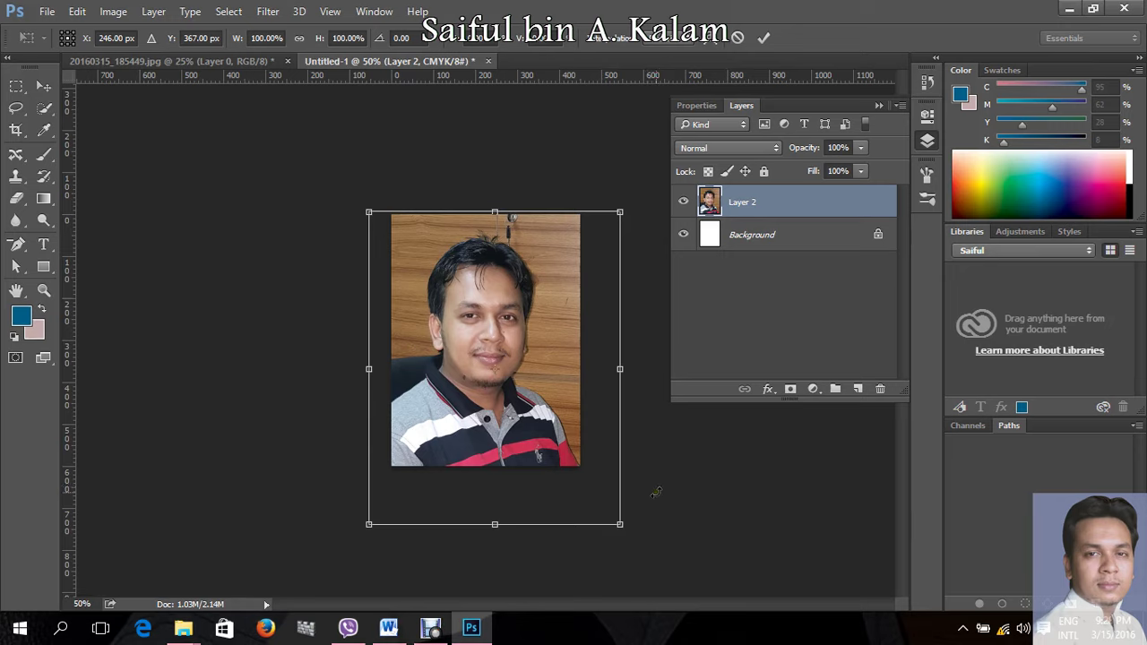
pyautogui.press('Return')
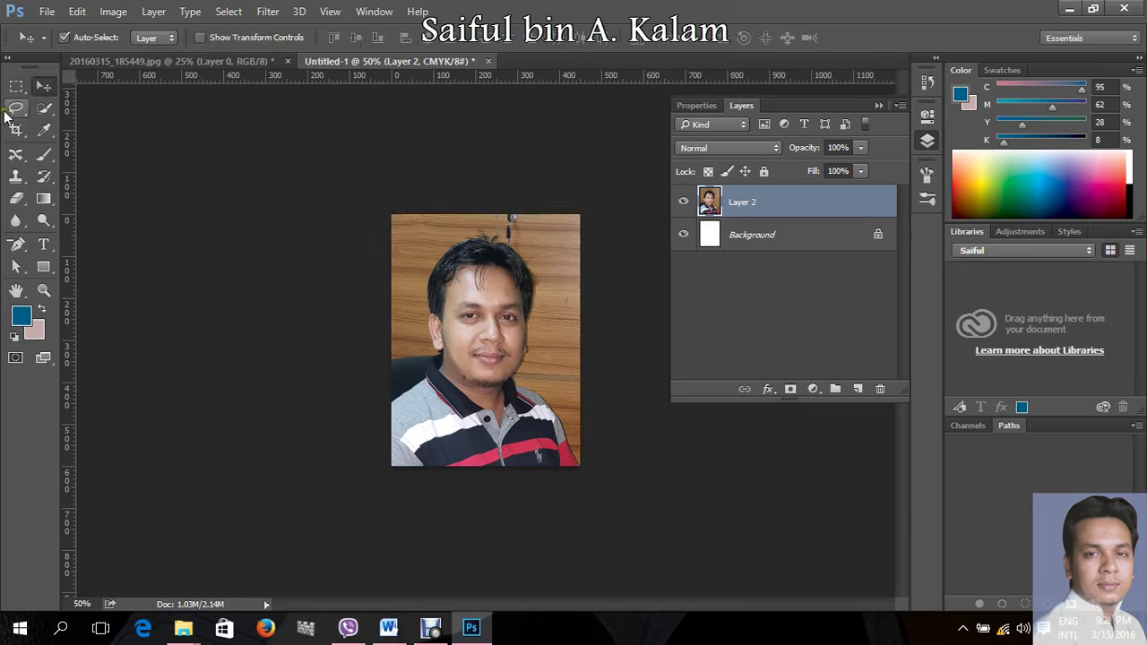
# Step: Select the whole canvas and crop the portrait to it with Image > Crop
pyautogui.click(16, 87)
pyautogui.moveTo(391, 214); pyautogui.dragTo(735, 582)
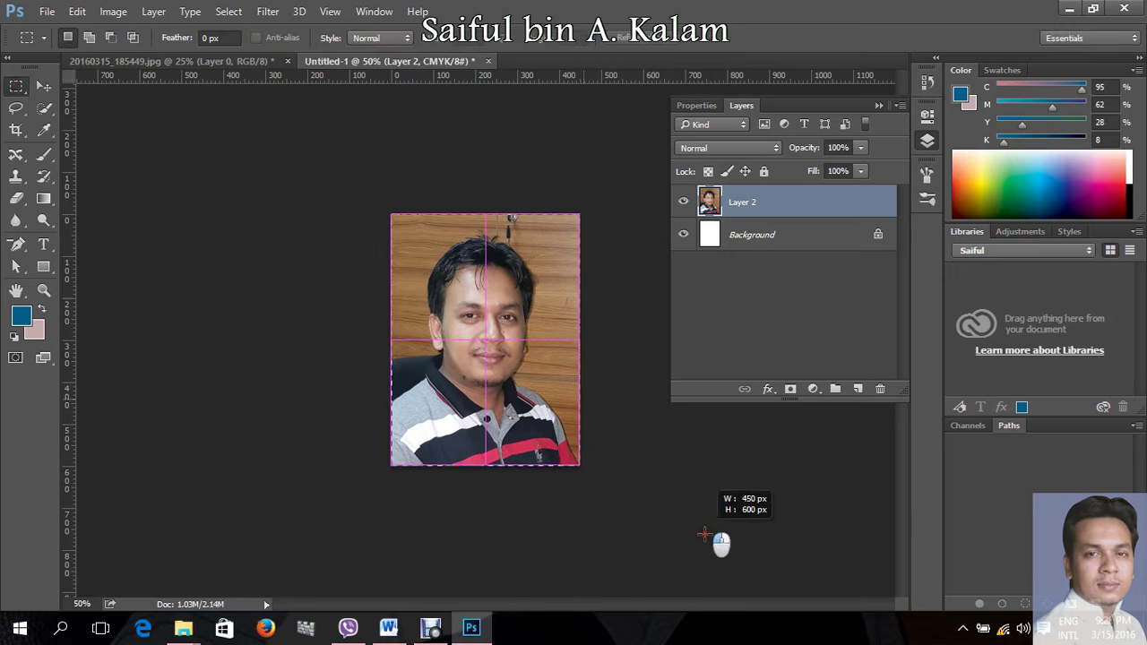
pyautogui.click(113, 12)
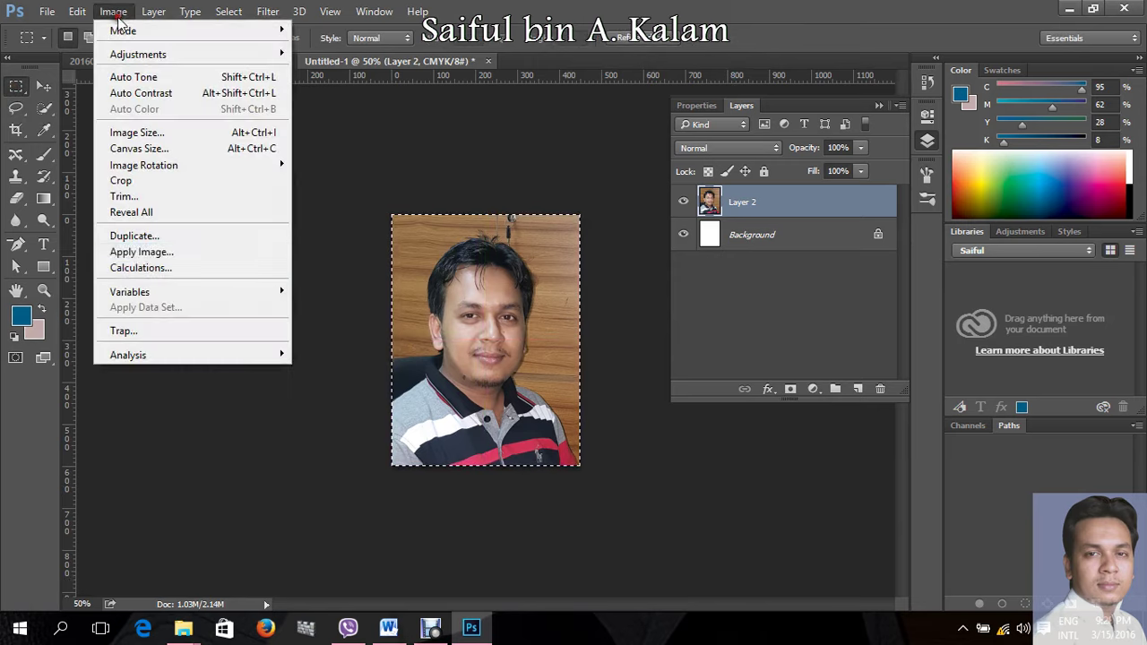
pyautogui.click(155, 180)
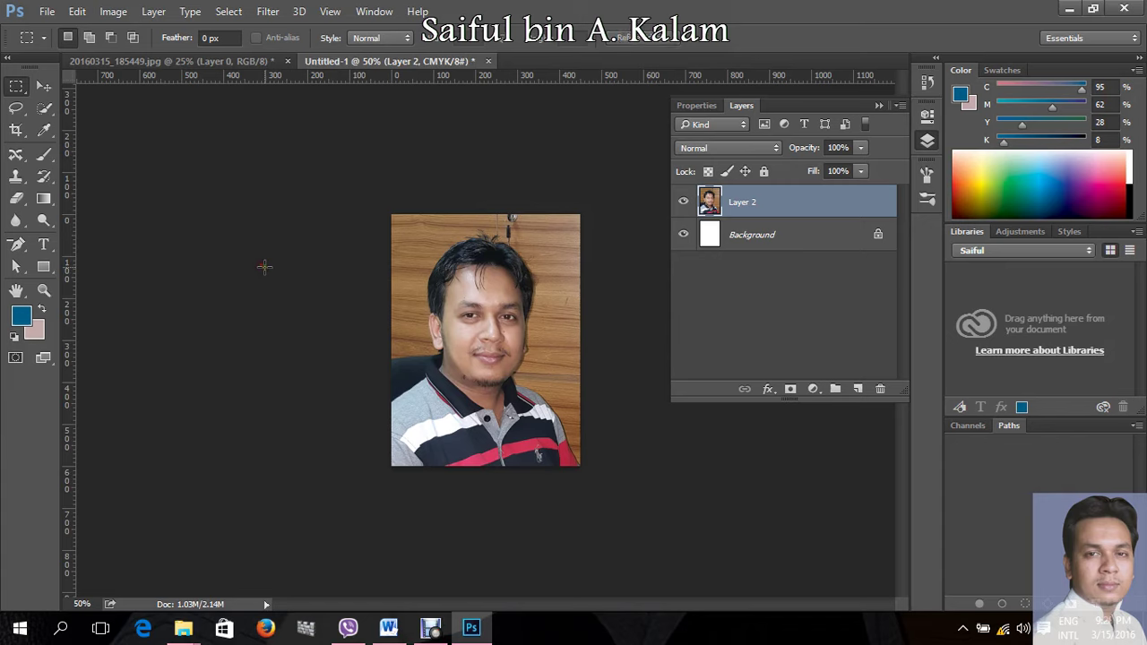
pyautogui.hotkey('ctrl', 't')
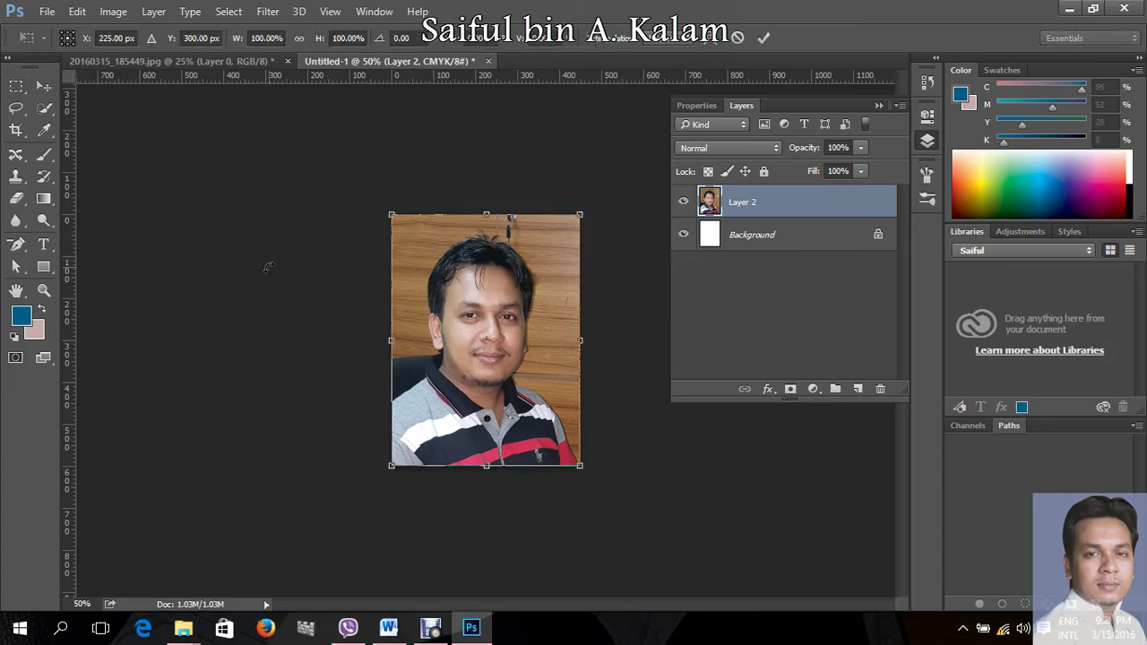
pyautogui.press('Return')
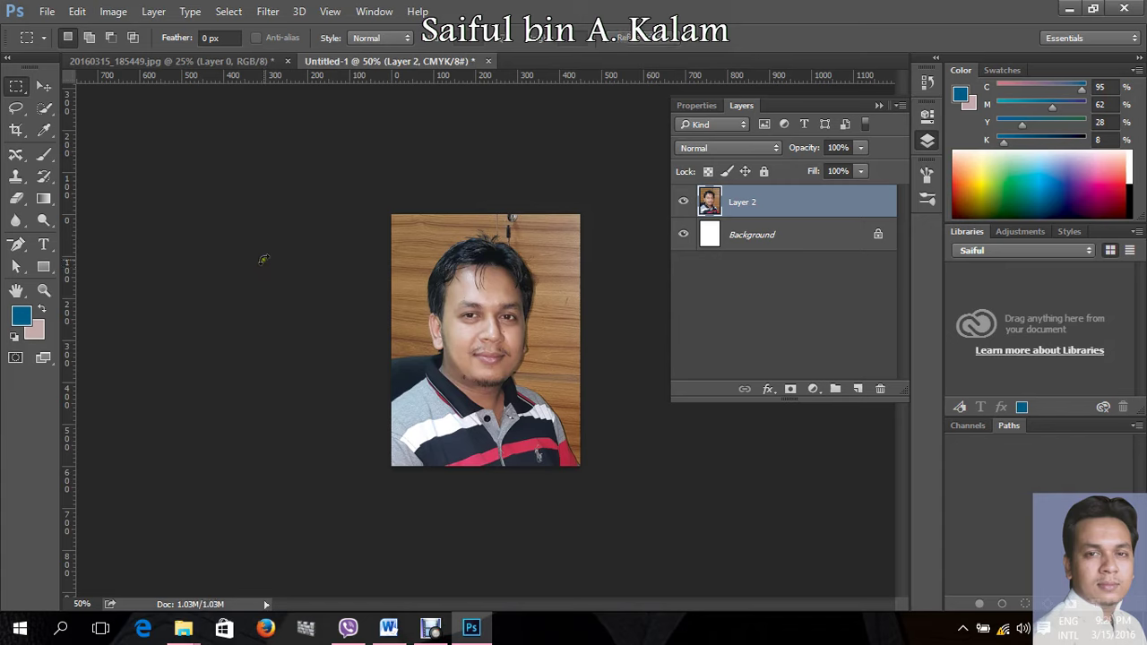
# Step: Create a new International Paper A4 document named 'print' at 300 ppi in inches
pyautogui.hotkey('ctrl', 'n')
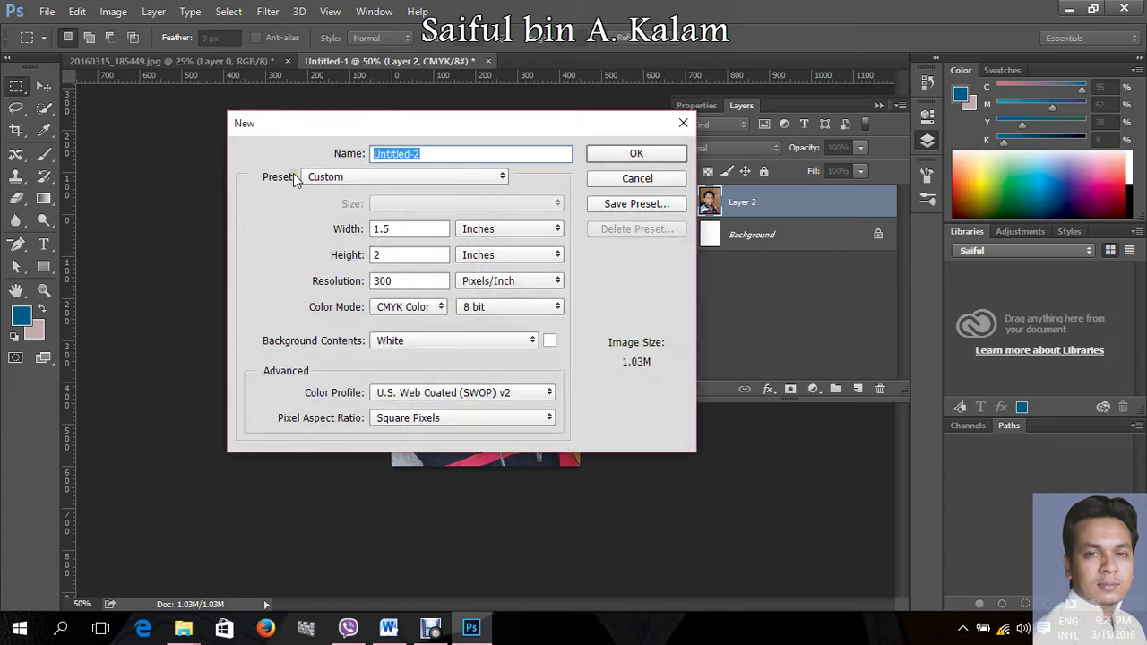
pyautogui.write('pr')
pyautogui.write('int')
pyautogui.press('Tab')
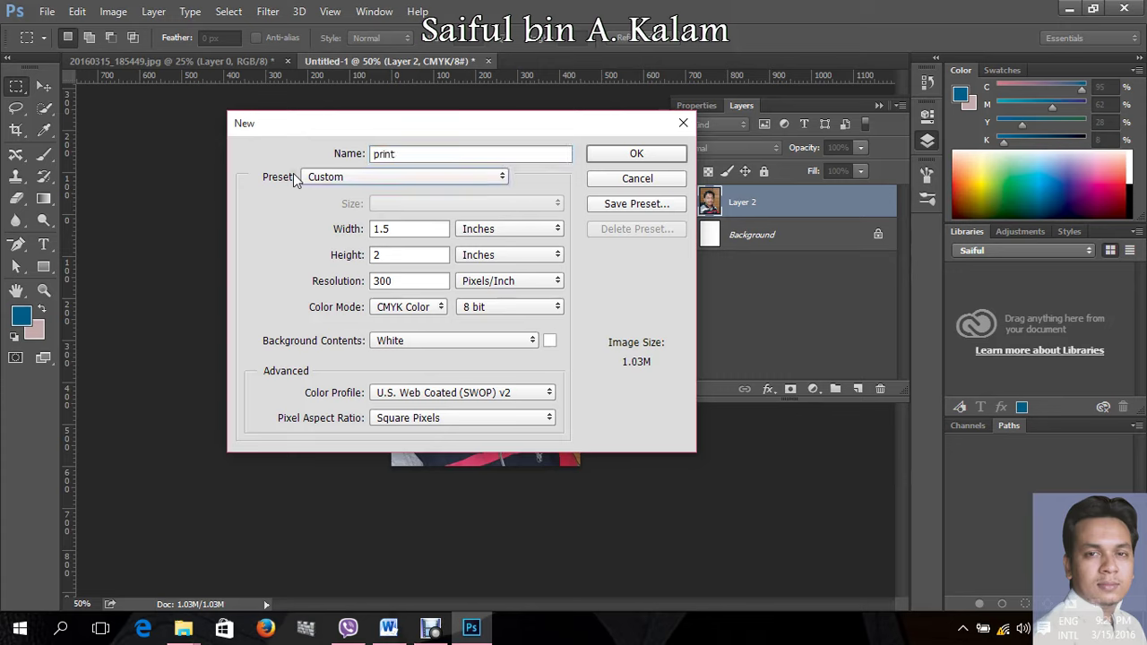
pyautogui.click(363, 178)
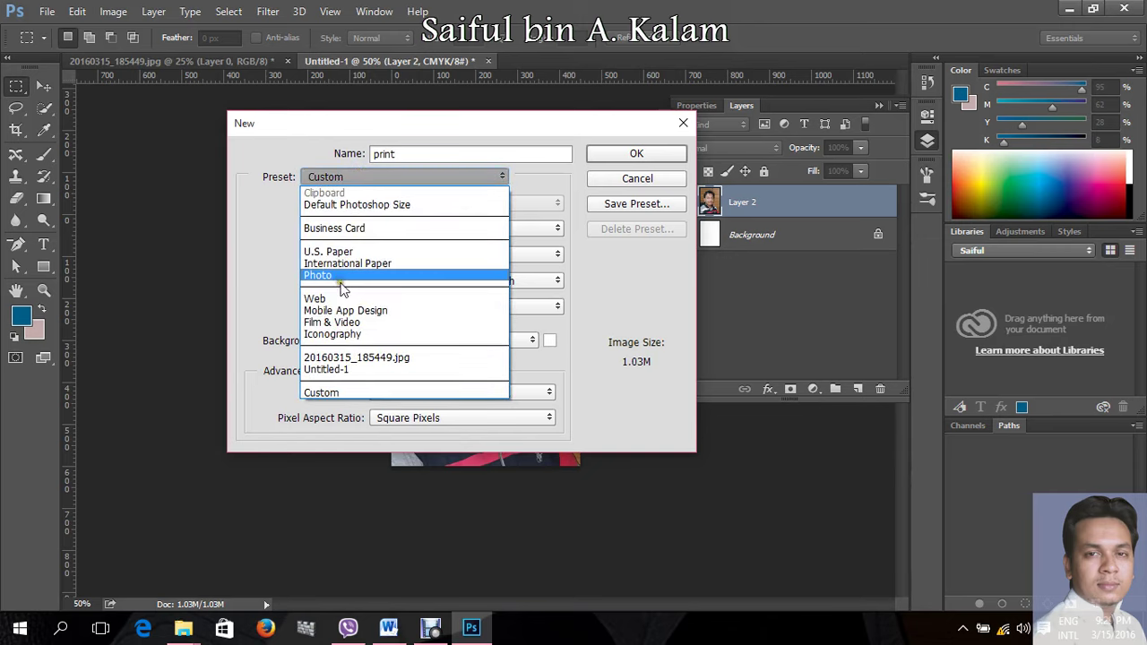
pyautogui.click(345, 263)
pyautogui.click(518, 231)
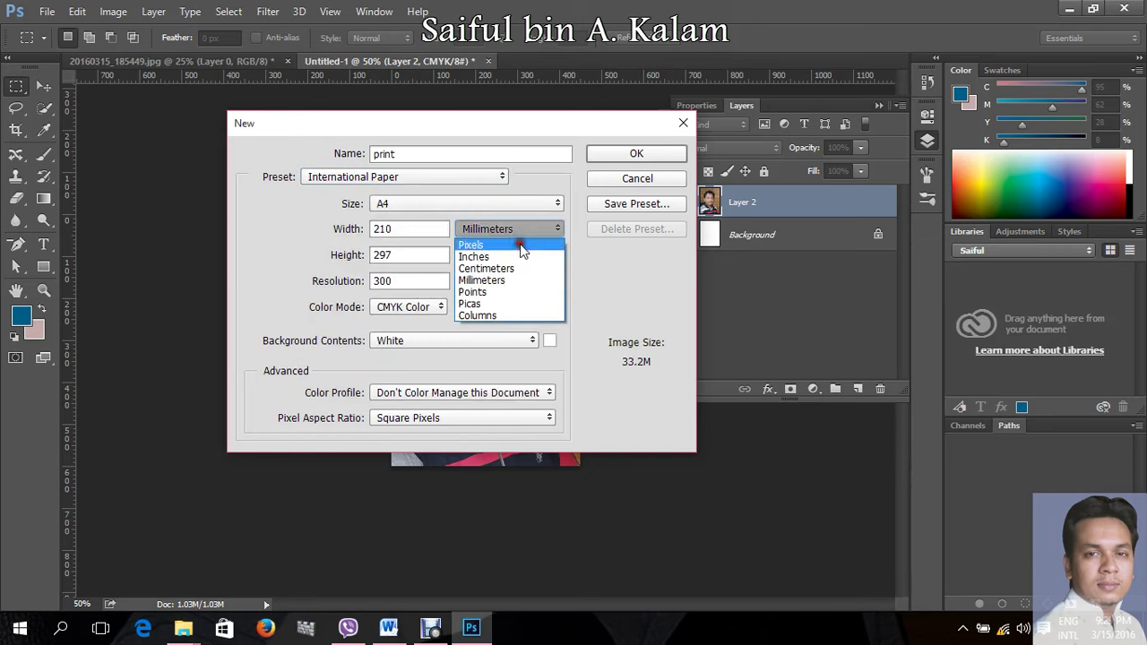
pyautogui.click(489, 257)
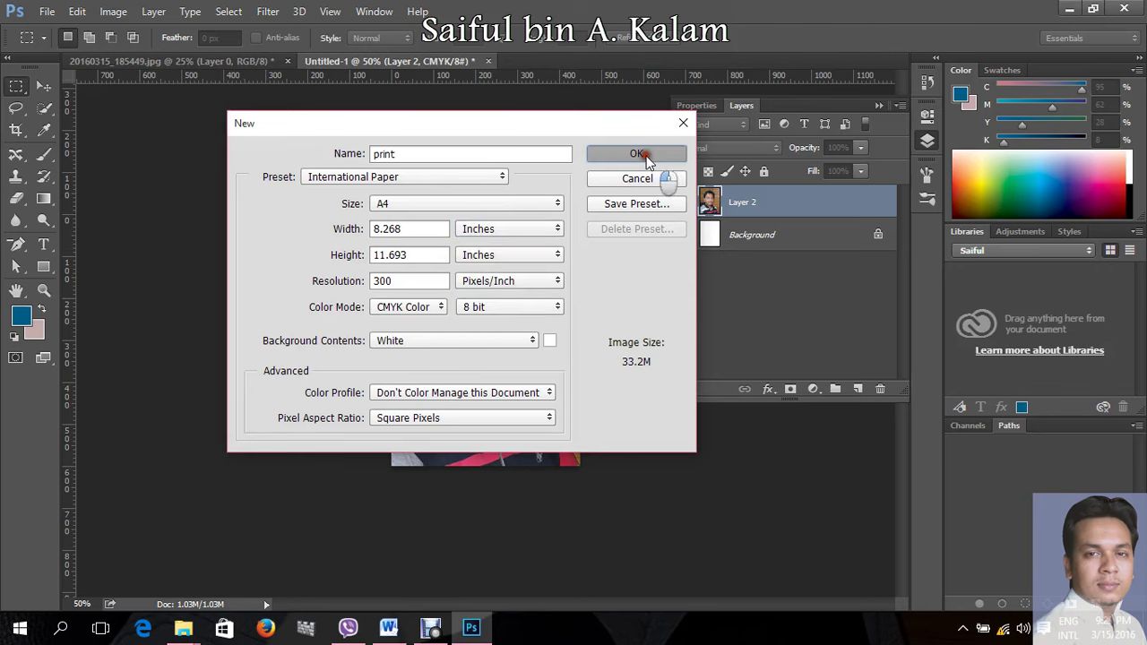
pyautogui.click(638, 154)
pyautogui.click(333, 60)
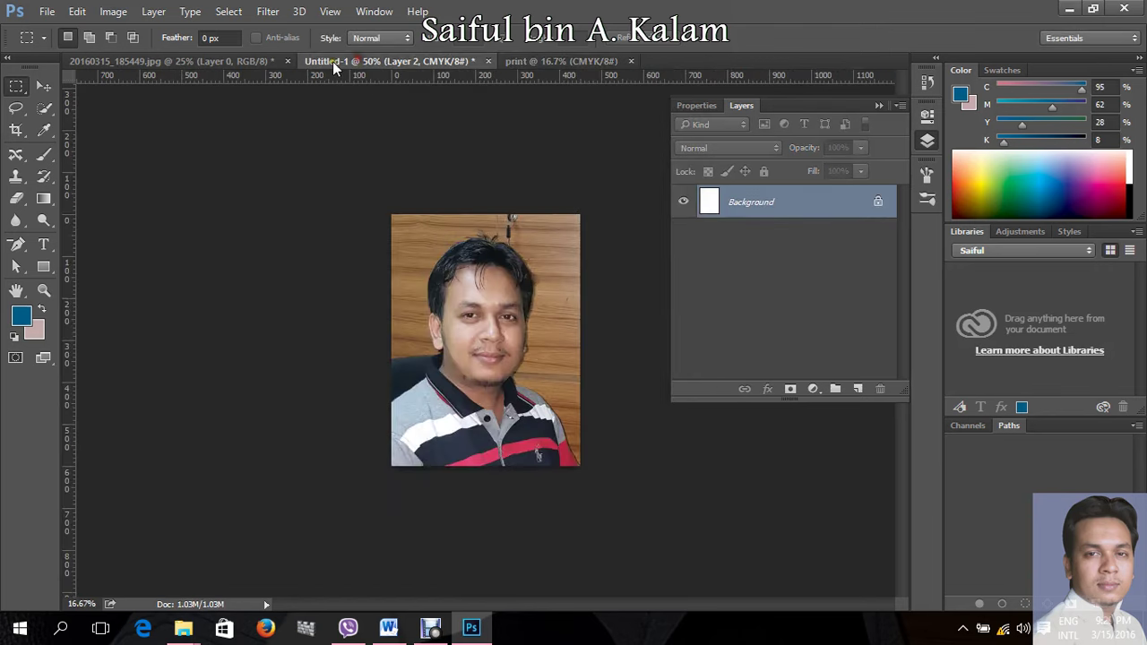
# Step: Drag the Untitled-1 portrait onto the A4 print page and position it top-left
pyautogui.click(265, 61)
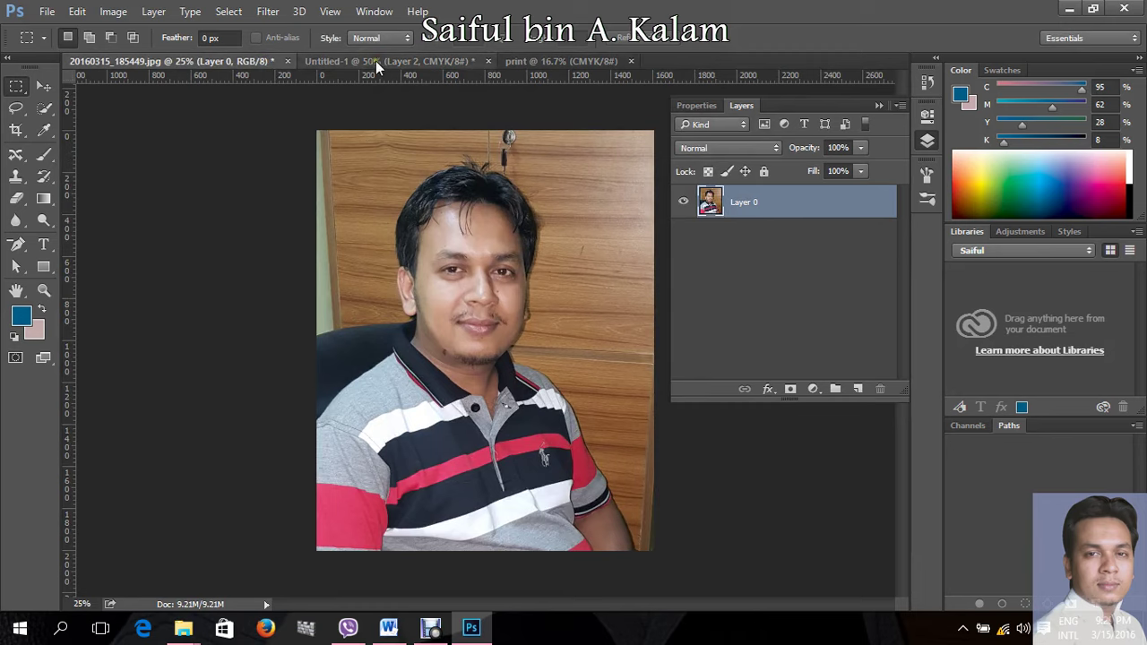
pyautogui.click(374, 61)
pyautogui.click(45, 87)
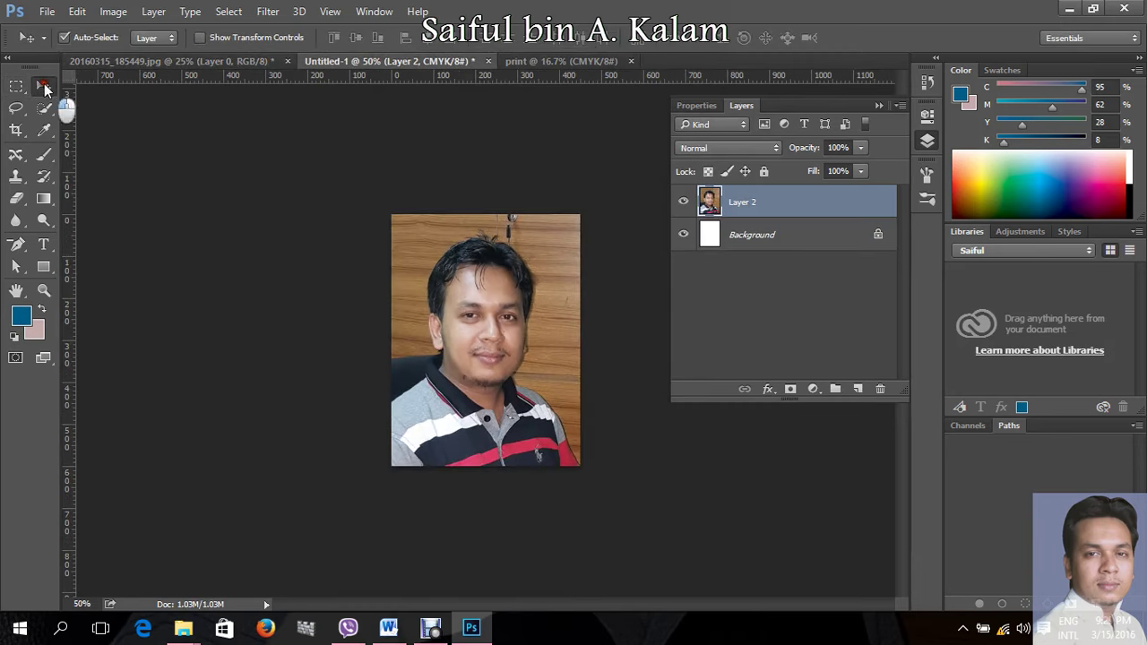
pyautogui.moveTo(483, 282); pyautogui.dragTo(532, 64)
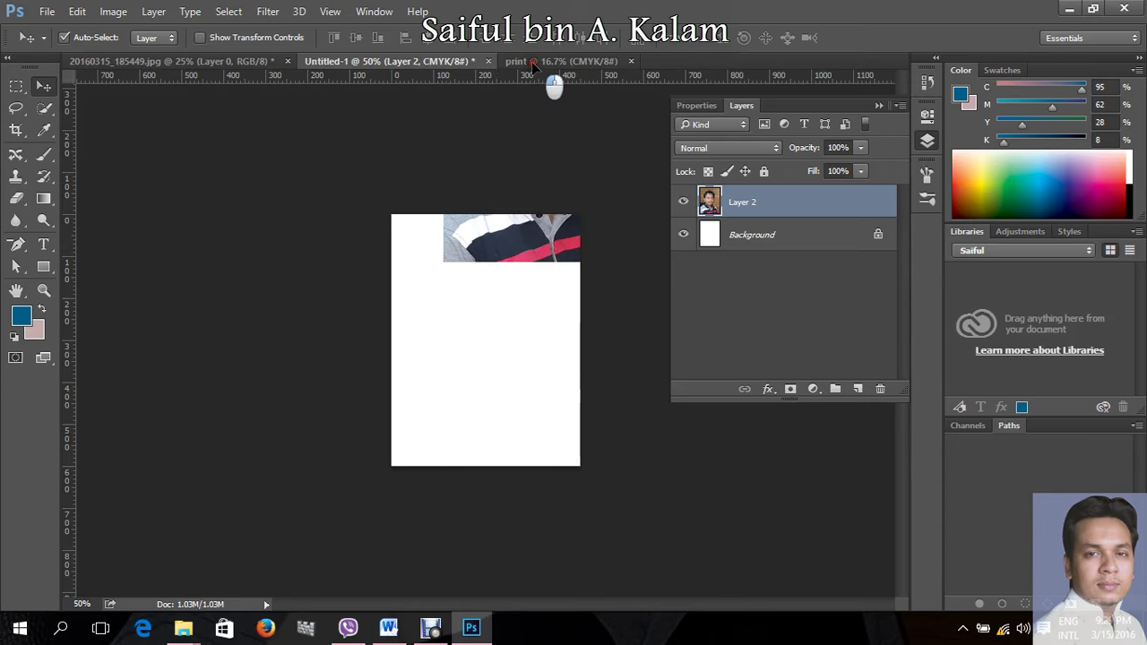
pyautogui.moveTo(532, 61)
pyautogui.mouseDown()
pyautogui.moveTo(394, 205)
pyautogui.moveTo(345, 144)
pyautogui.mouseUp()
pyautogui.keyDown('ctrl'); pyautogui.click(413, 228); pyautogui.keyUp('ctrl')
pyautogui.keyDown('ctrl'); pyautogui.click(455, 267); pyautogui.keyUp('ctrl')
pyautogui.keyDown('ctrl'); pyautogui.click(455, 267); pyautogui.keyUp('ctrl')
pyautogui.scroll(5, 455, 267)
pyautogui.moveTo(306, 299); pyautogui.dragTo(271, 248)
pyautogui.hotkey('ctrl', '-')
pyautogui.hotkey('ctrl', '-')
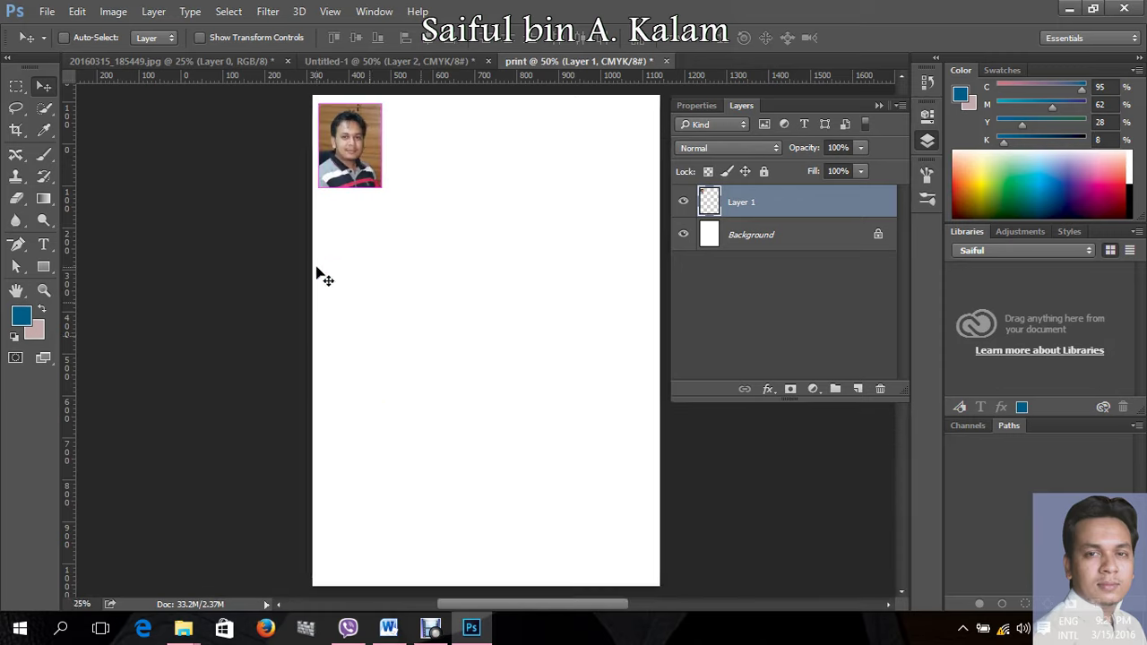
pyautogui.scroll(1, 445, 187)
pyautogui.scroll(1, 350, 223)
pyautogui.scroll(1, 311, 318)
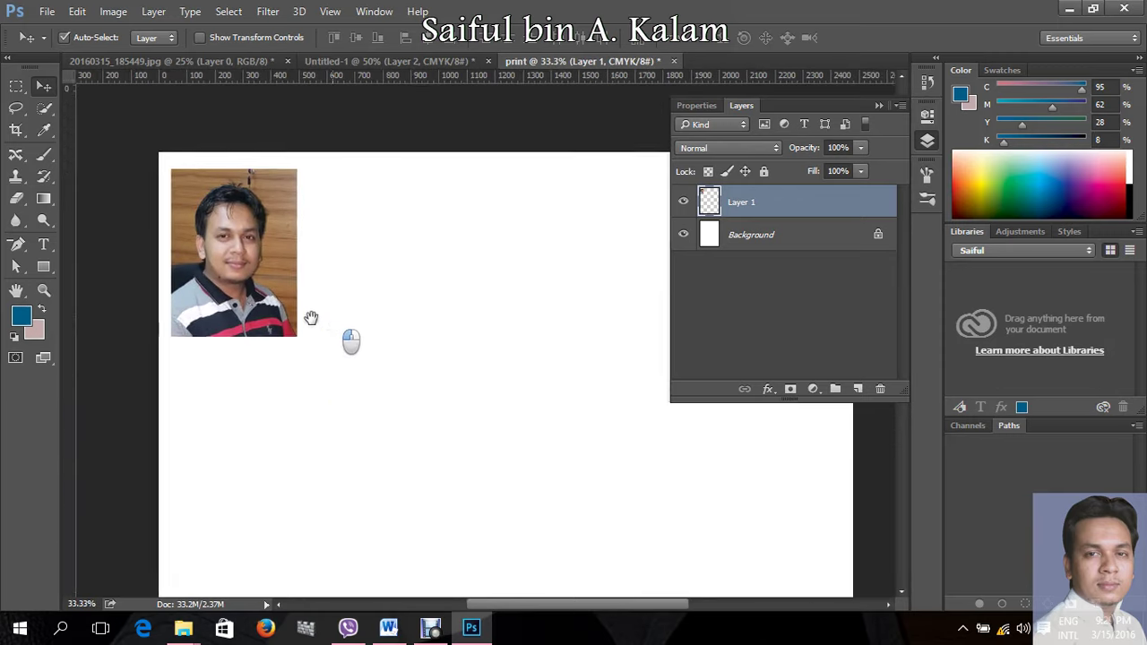
# Step: Alt-drag a duplicate of the portrait 75 px to the right of the original
pyautogui.moveTo(206, 264); pyautogui.dragTo(332, 283)
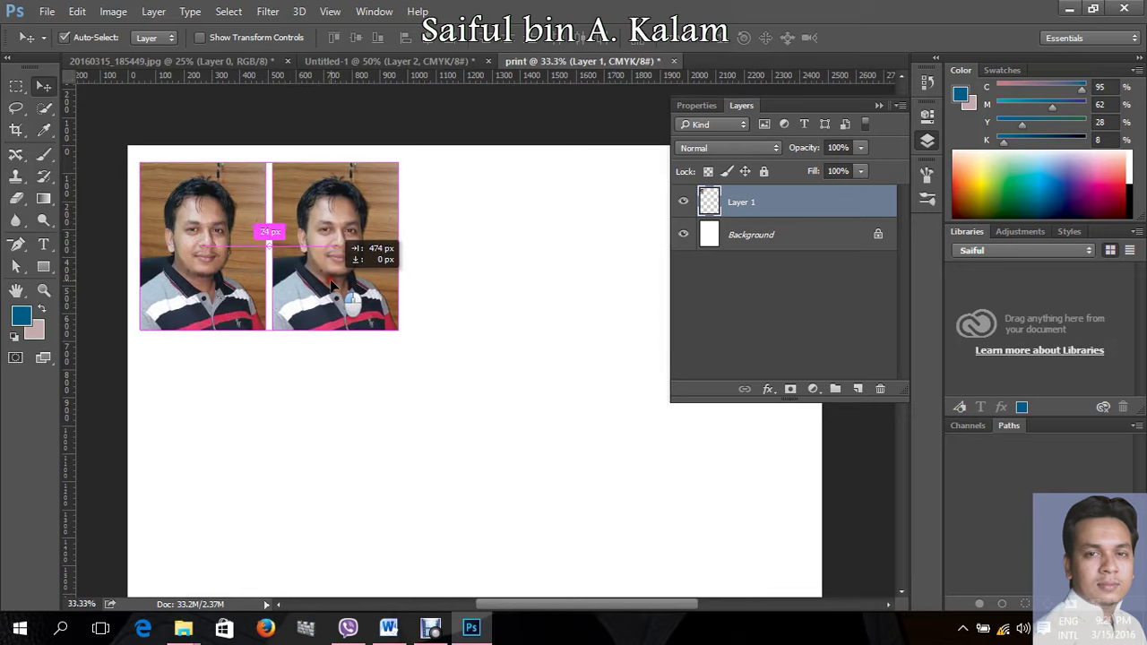
pyautogui.moveTo(331, 283); pyautogui.dragTo(347, 285)
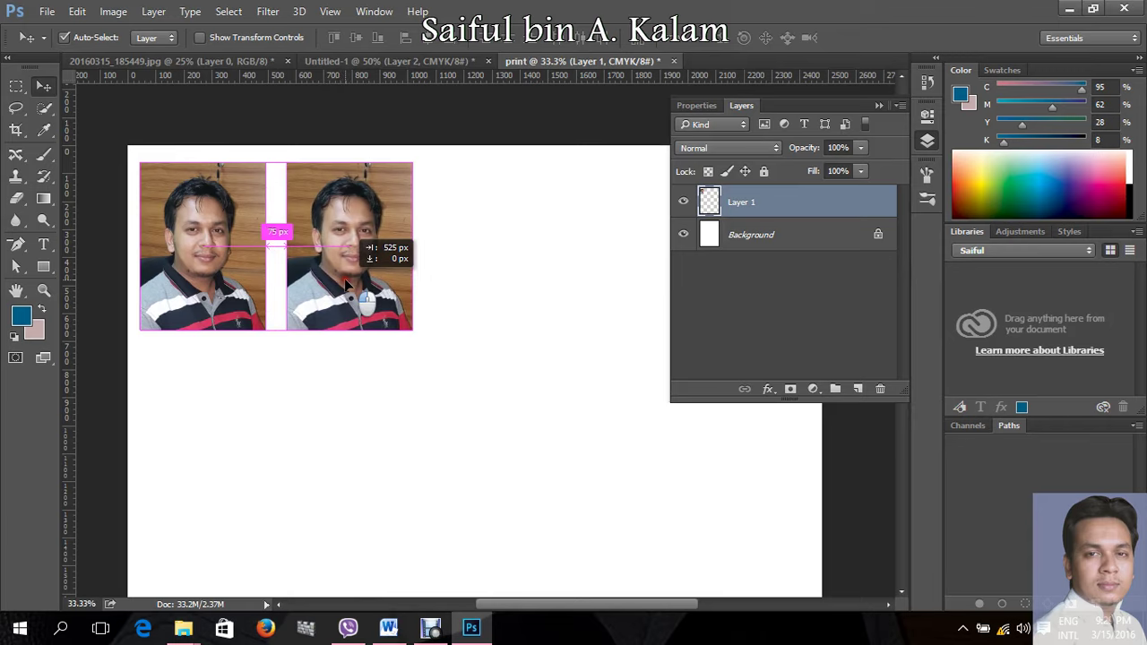
pyautogui.moveTo(346, 284); pyautogui.dragTo(346, 285)
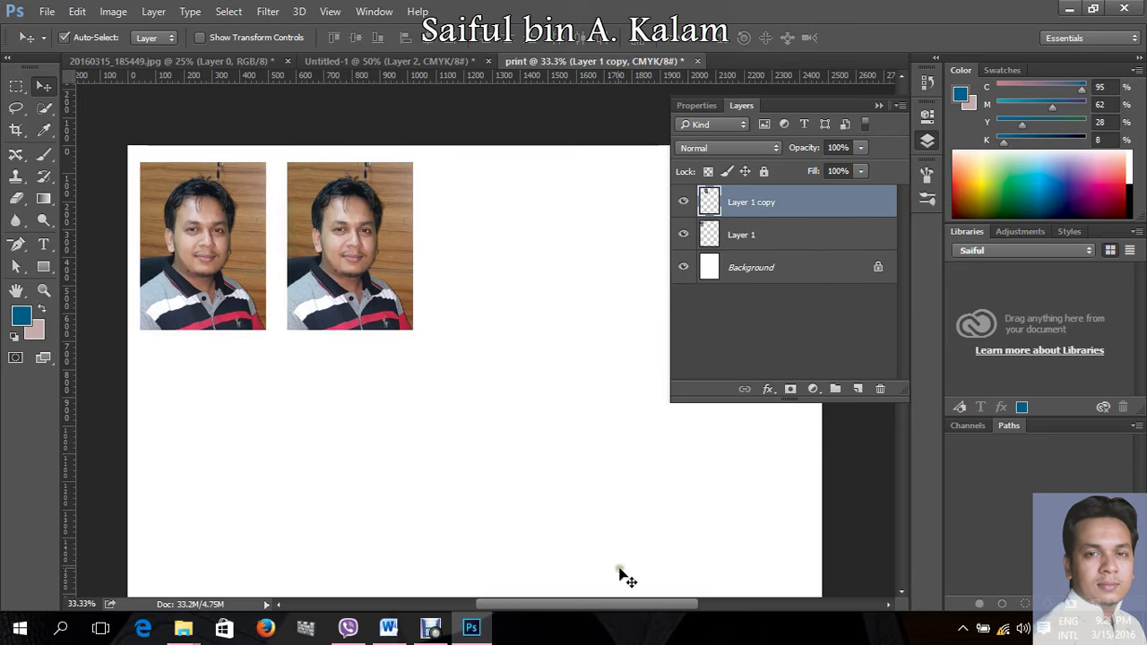
pyautogui.press('ctrl')
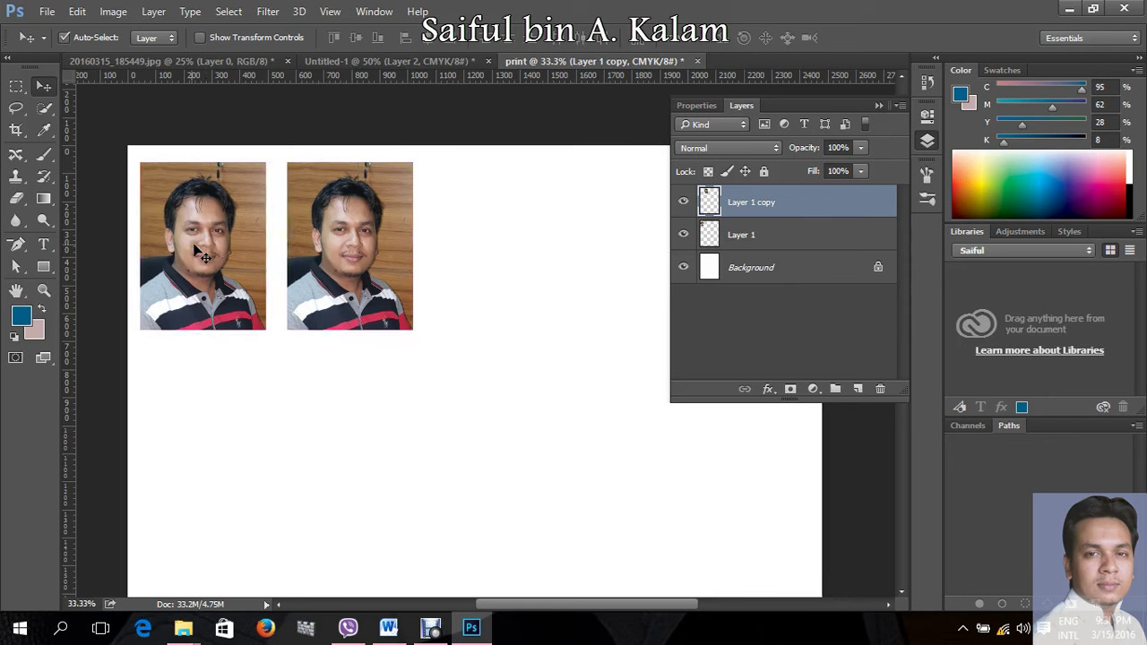
pyautogui.click(331, 12)
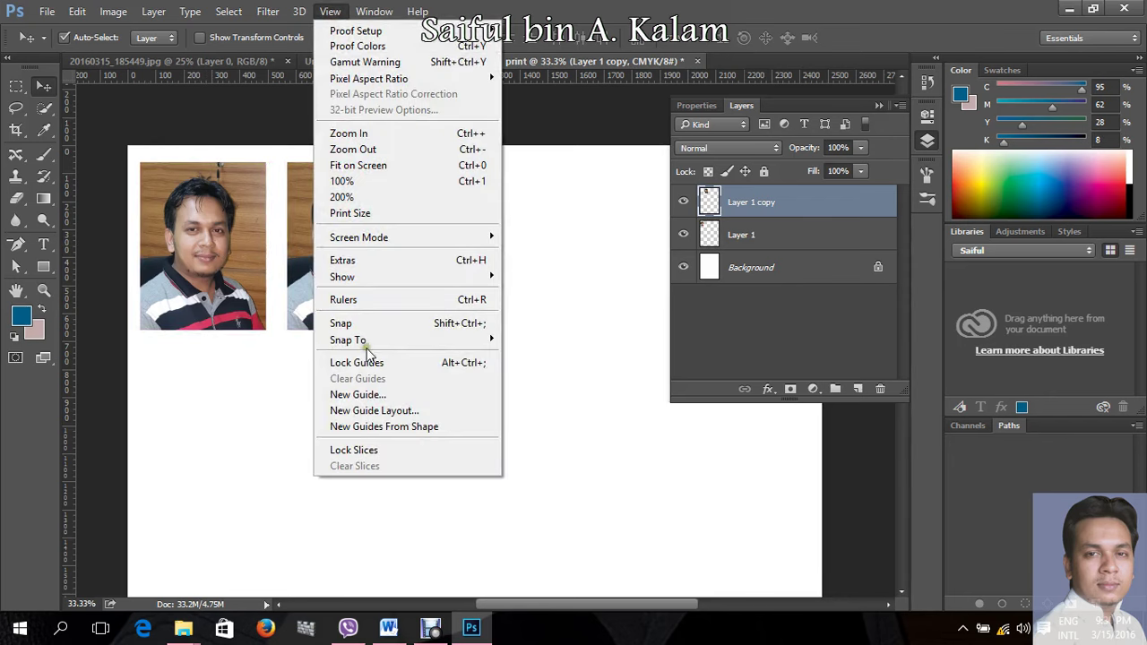
pyautogui.moveTo(343, 277)
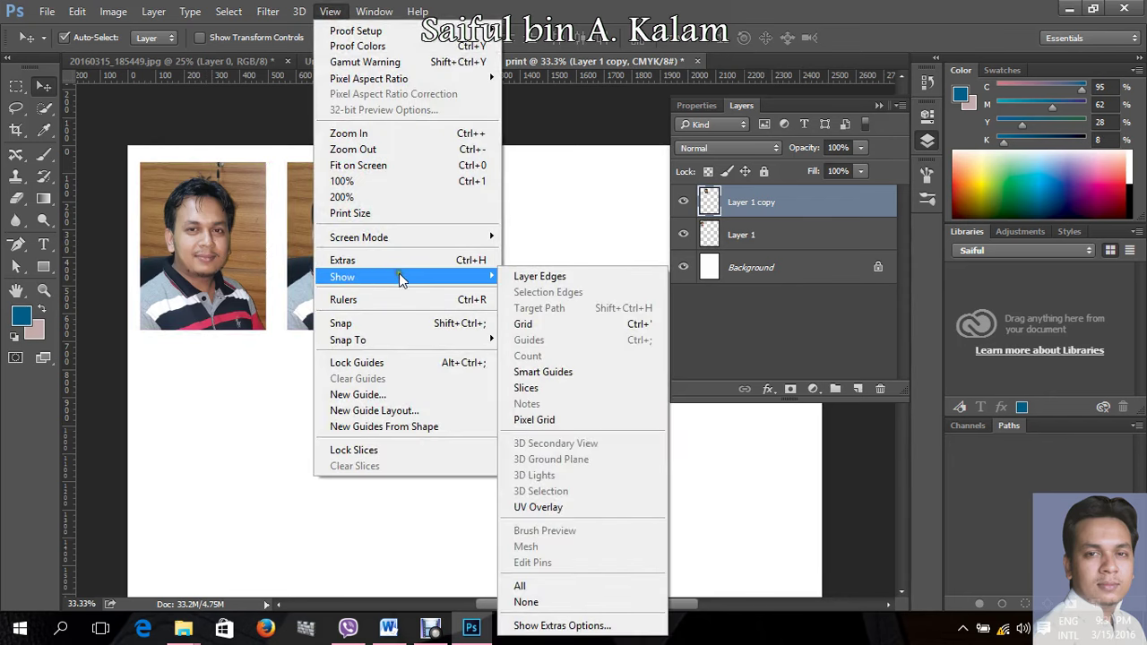
# Step: Enable View > Show > Smart Guides and confirm the 75 px gap between portraits
pyautogui.click(573, 371)
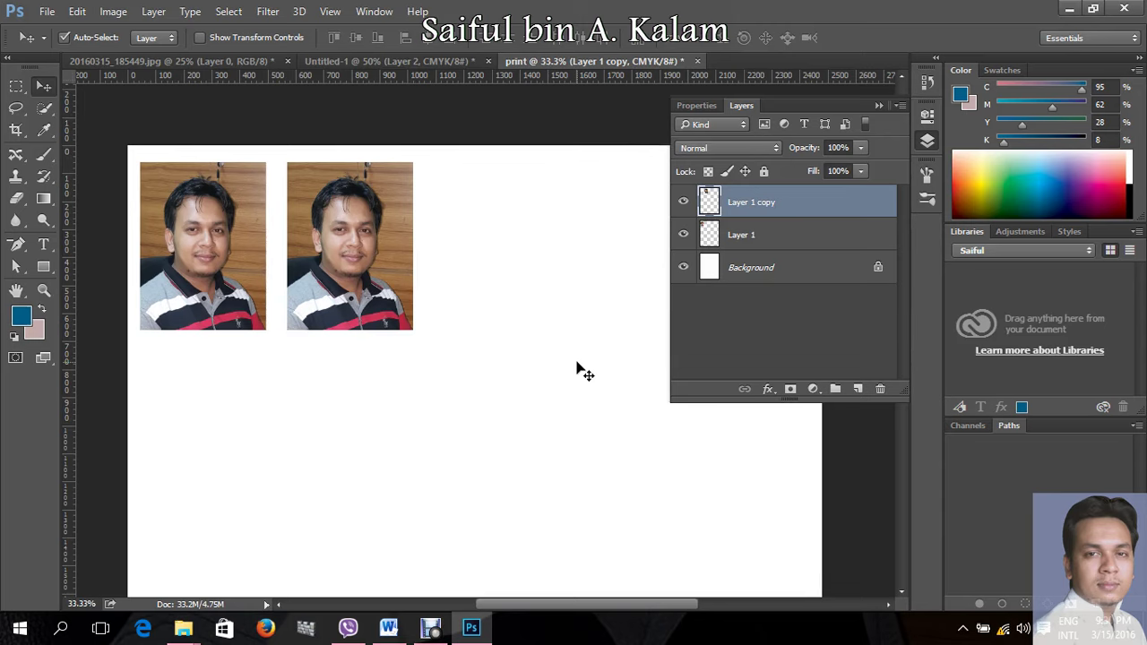
pyautogui.click(431, 627)
pyautogui.click(401, 562)
pyautogui.press('ctrl')
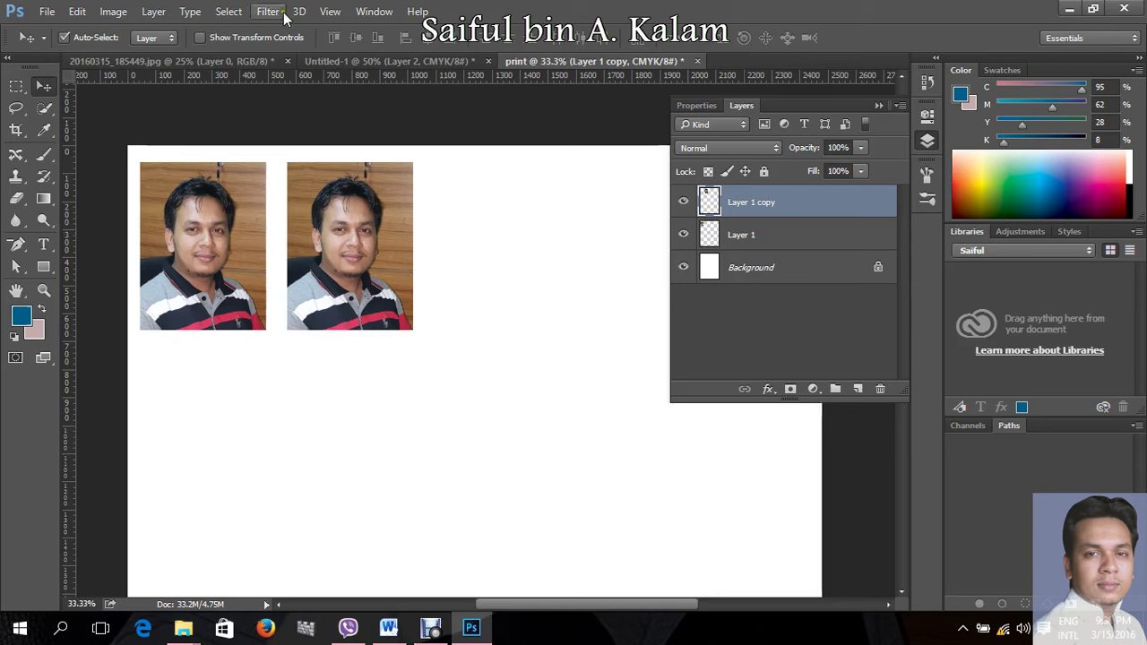
pyautogui.click(330, 12)
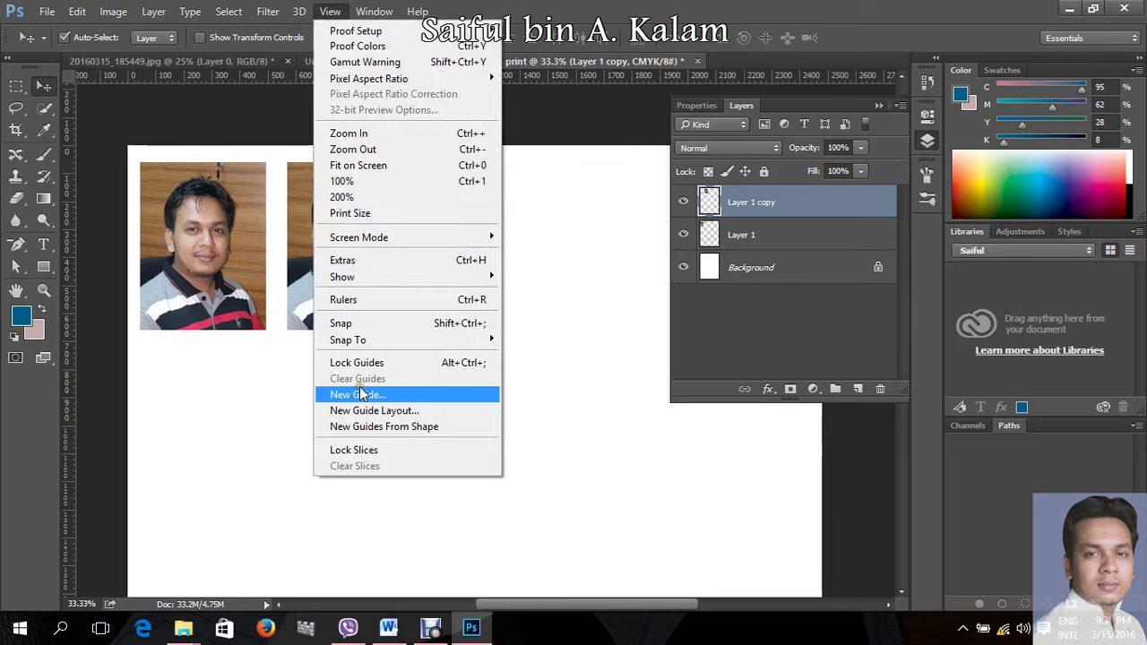
pyautogui.moveTo(342, 277)
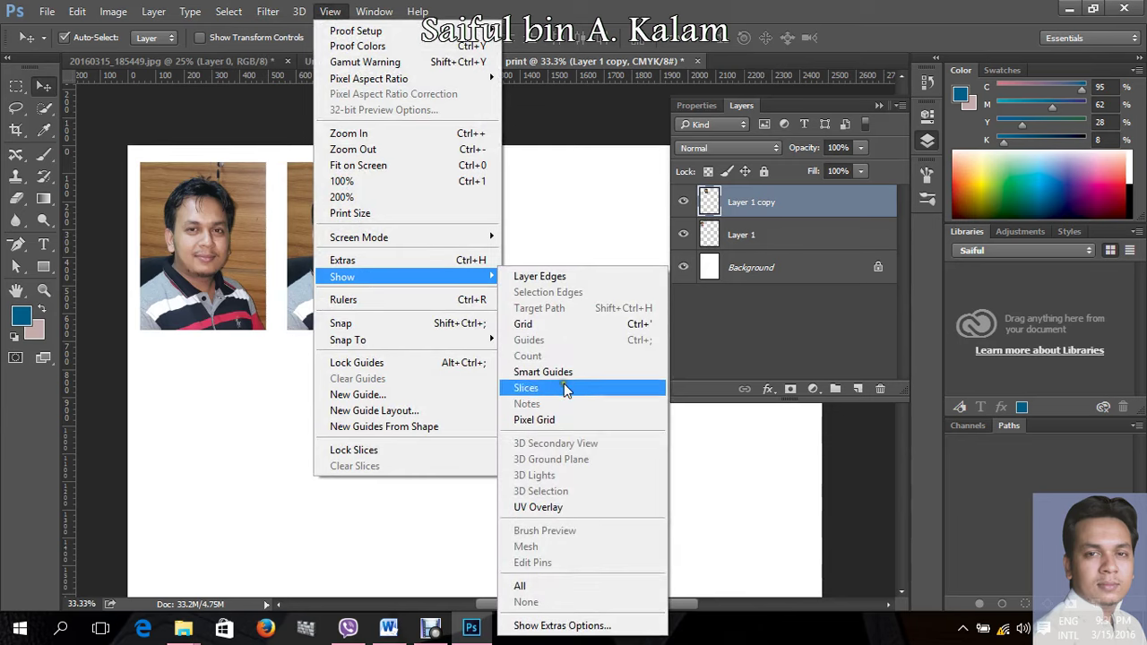
pyautogui.click(567, 371)
pyautogui.moveTo(200, 251); pyautogui.dragTo(205, 255)
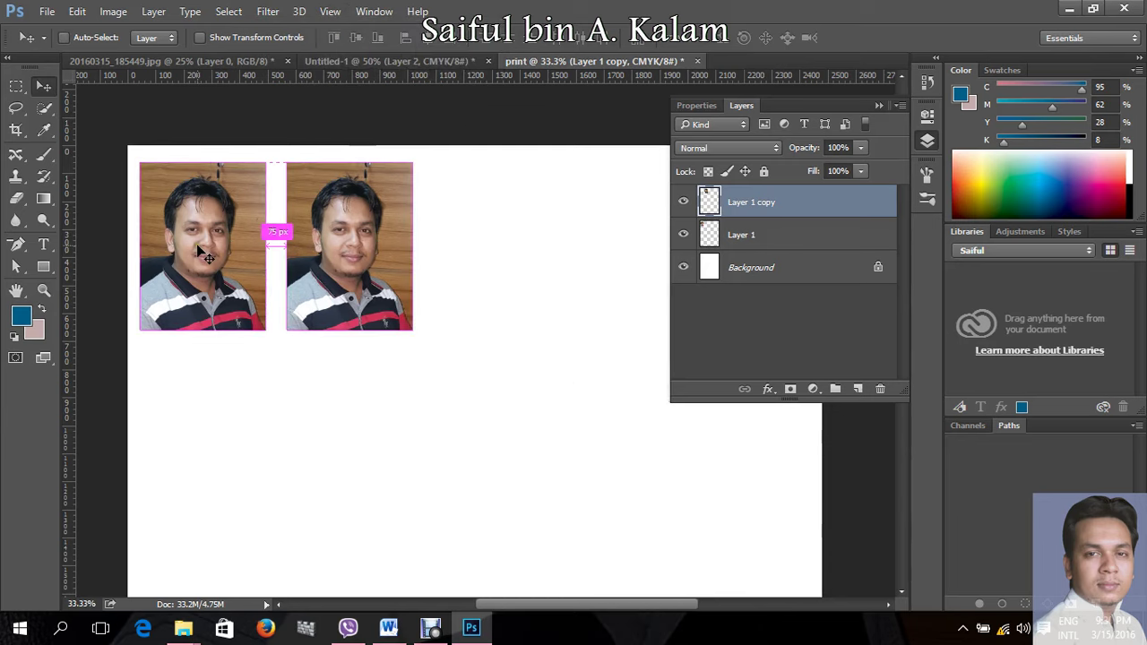
pyautogui.press('Tab')
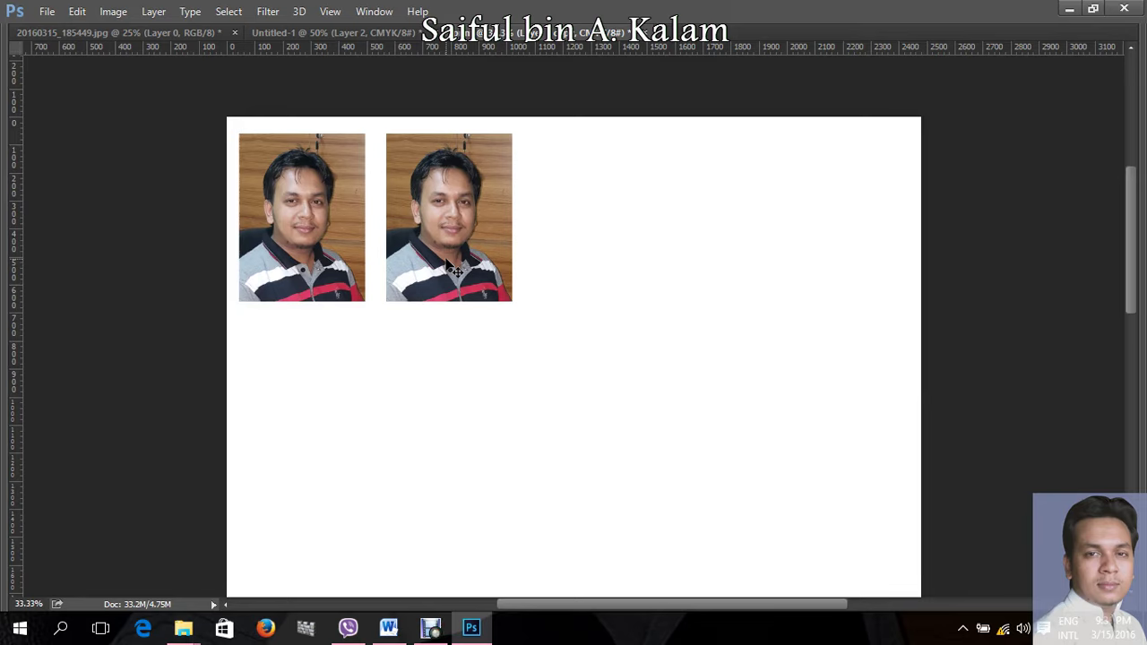
# Step: Try extra portrait copies, then undo back to the single top-left portrait
pyautogui.moveTo(453, 267)
pyautogui.mouseDown()
pyautogui.moveTo(584, 242)
pyautogui.moveTo(622, 248)
pyautogui.moveTo(598, 246)
pyautogui.moveTo(622, 249)
pyautogui.moveTo(609, 259)
pyautogui.mouseUp()
pyautogui.hotkey('ctrl', 'z')
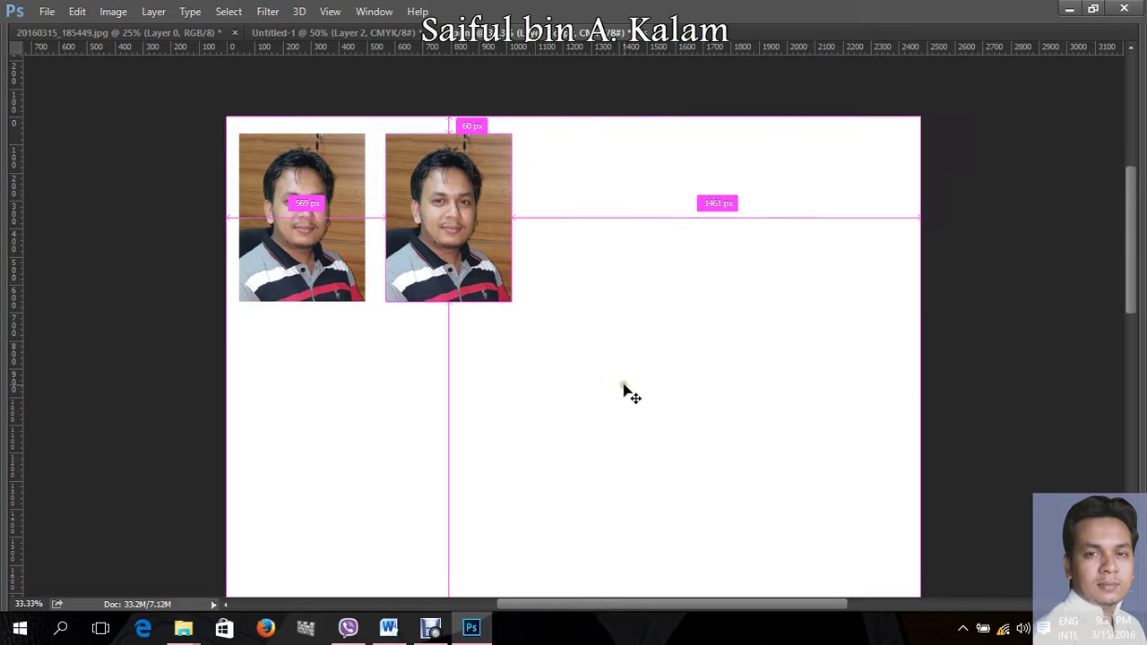
pyautogui.moveTo(315, 224); pyautogui.dragTo(312, 222)
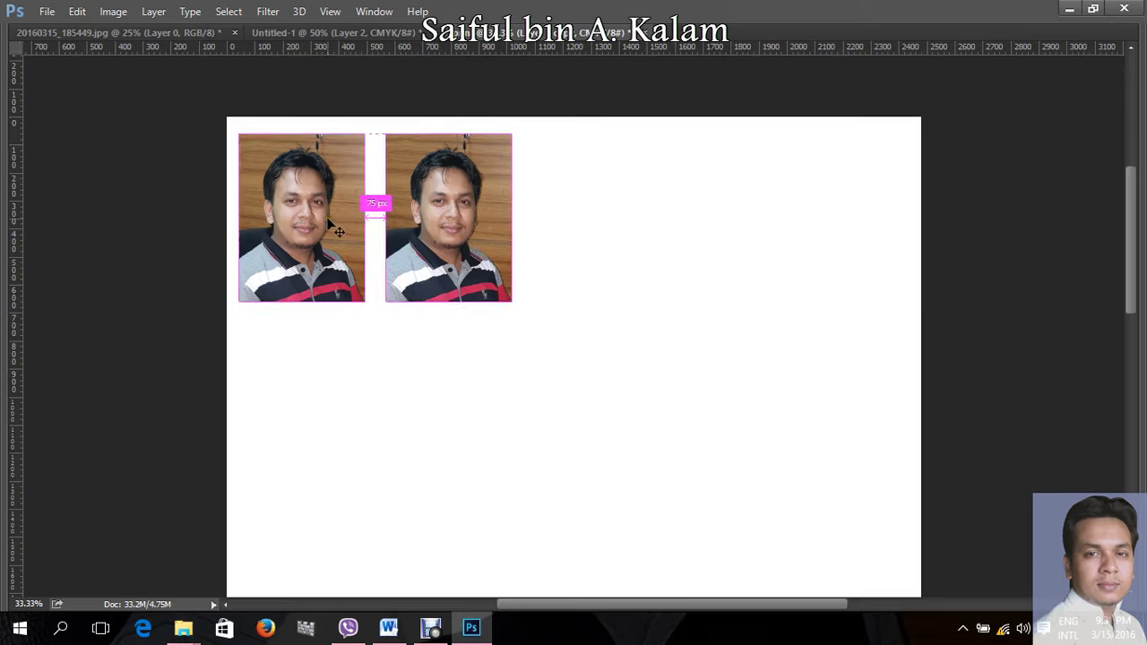
pyautogui.moveTo(348, 222); pyautogui.dragTo(349, 222)
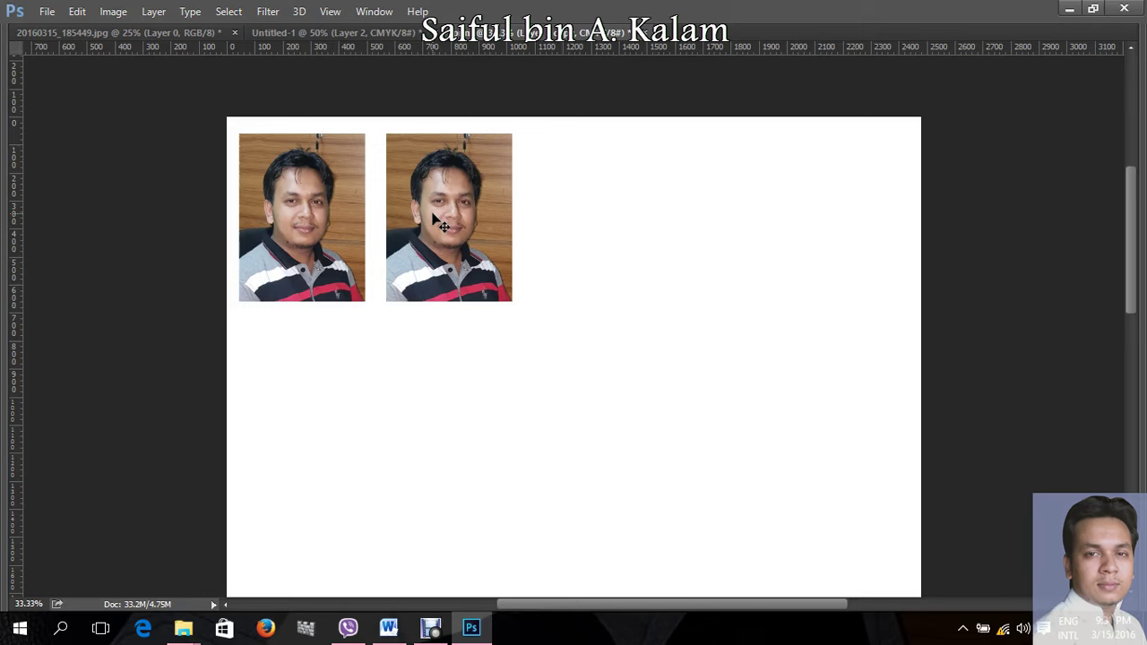
pyautogui.moveTo(433, 216); pyautogui.dragTo(578, 227)
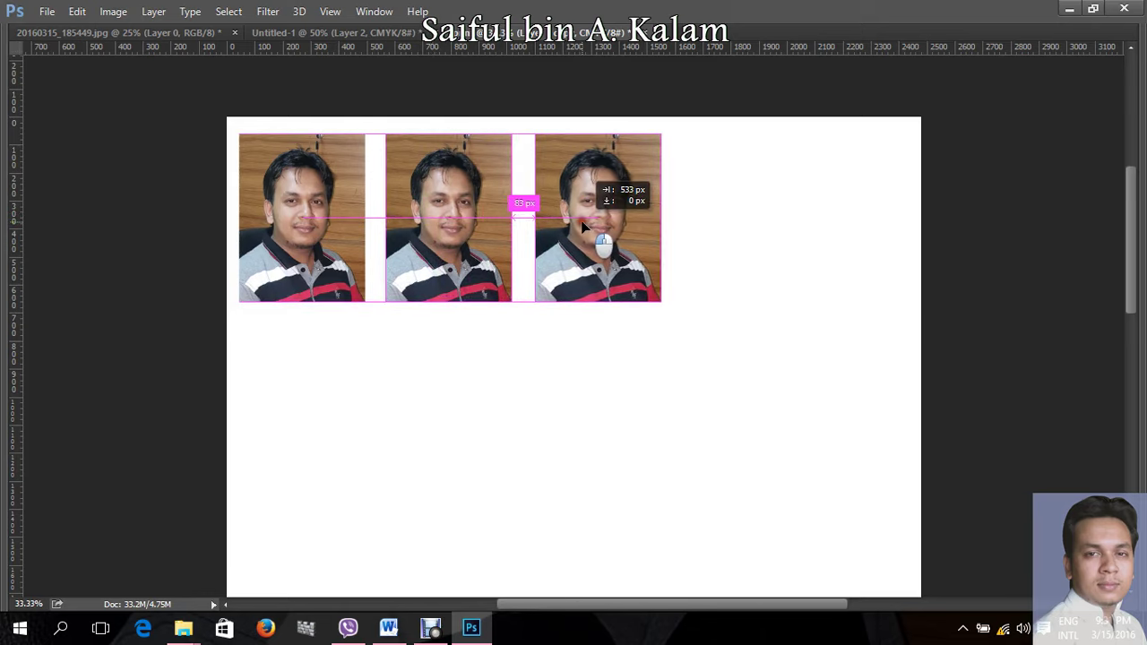
pyautogui.moveTo(578, 229)
pyautogui.mouseDown()
pyautogui.moveTo(605, 233)
pyautogui.moveTo(582, 231)
pyautogui.moveTo(605, 233)
pyautogui.moveTo(592, 232)
pyautogui.mouseUp()
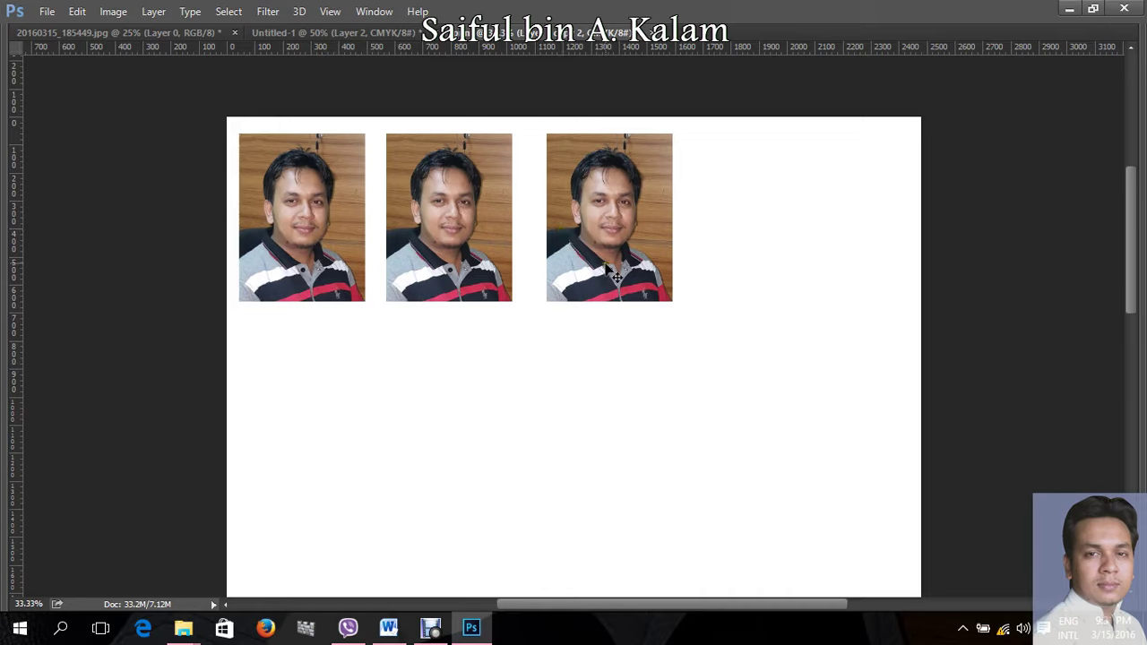
pyautogui.hotkey('ctrl', 'alt', 'z')
pyautogui.hotkey('ctrl', 'alt', 'z')
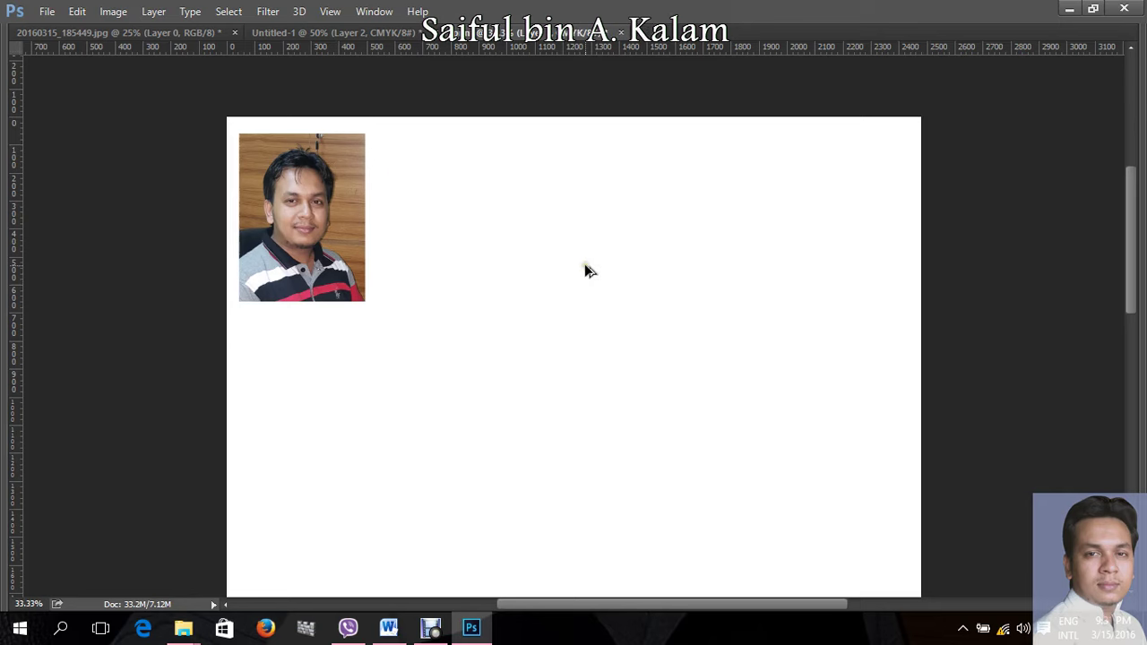
# Step: Alt-drag two copies rightward to form a row of three portraits about 80 px apart
pyautogui.moveTo(301, 253); pyautogui.dragTo(447, 260)
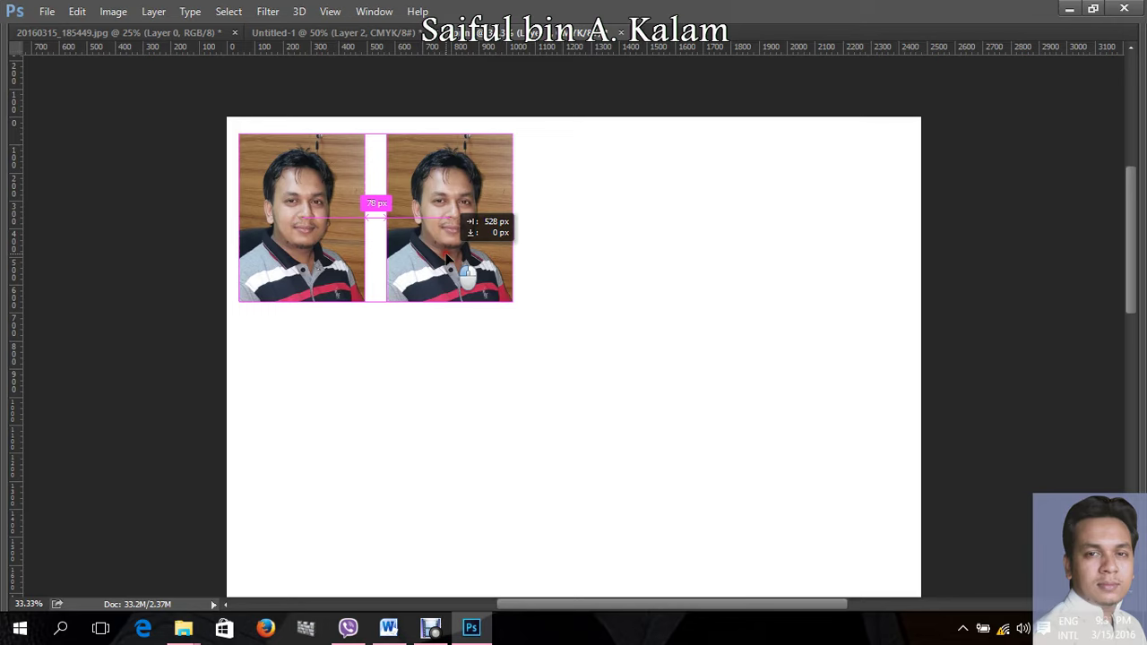
pyautogui.moveTo(447, 259); pyautogui.dragTo(595, 257)
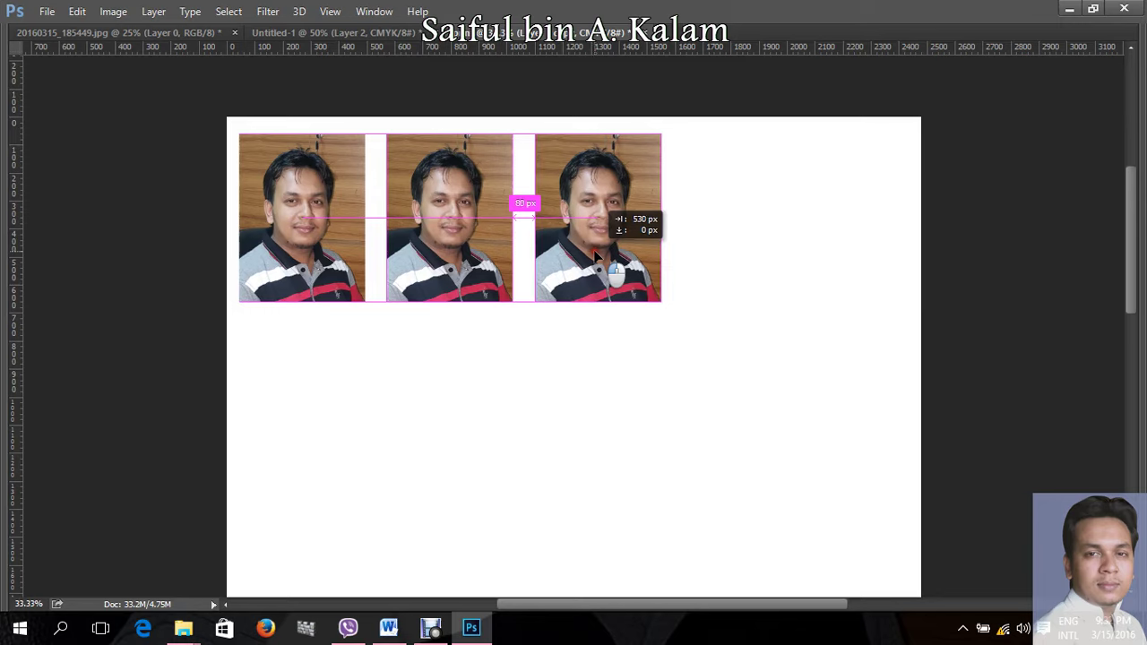
pyautogui.moveTo(595, 256); pyautogui.dragTo(595, 258)
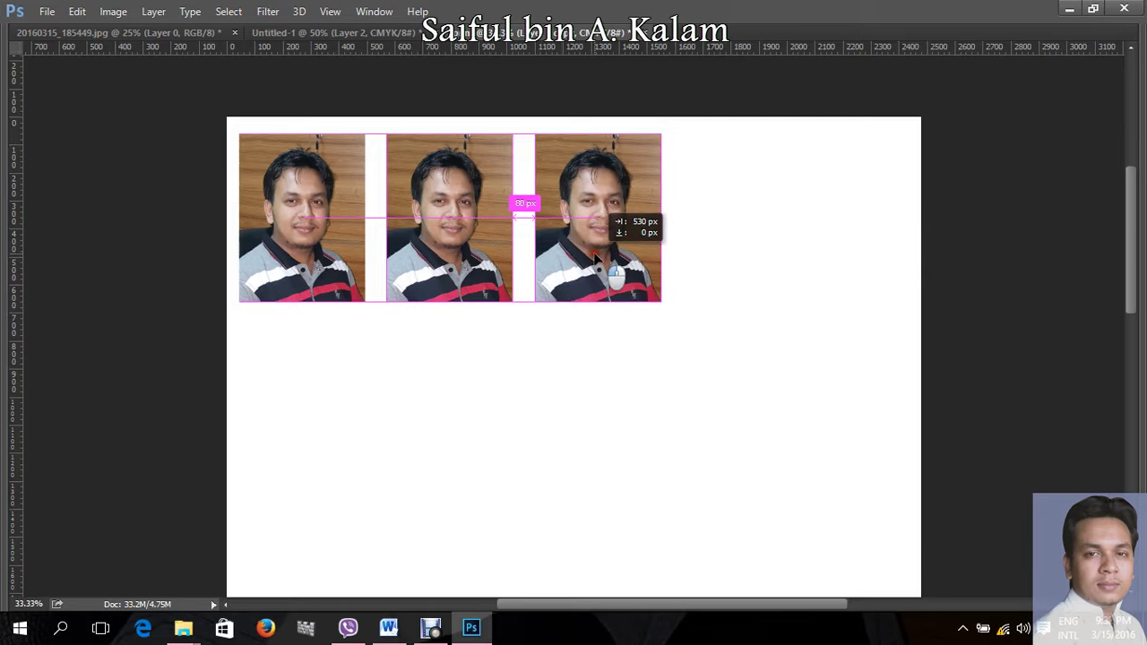
pyautogui.moveTo(595, 258); pyautogui.dragTo(595, 259)
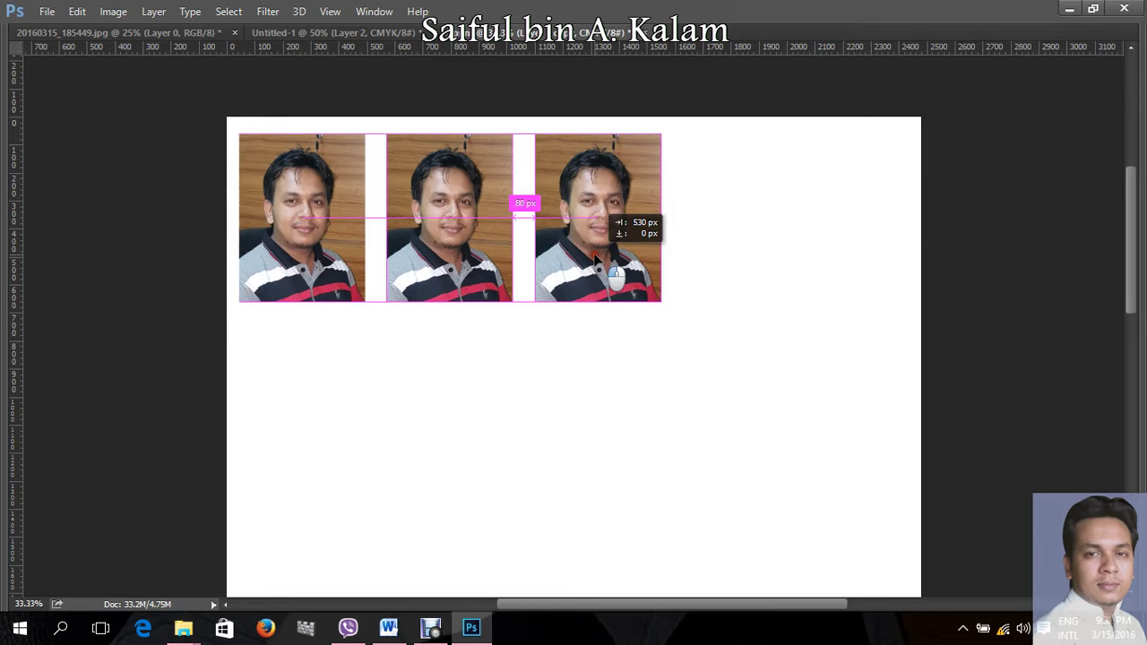
pyautogui.moveTo(595, 259); pyautogui.dragTo(595, 260)
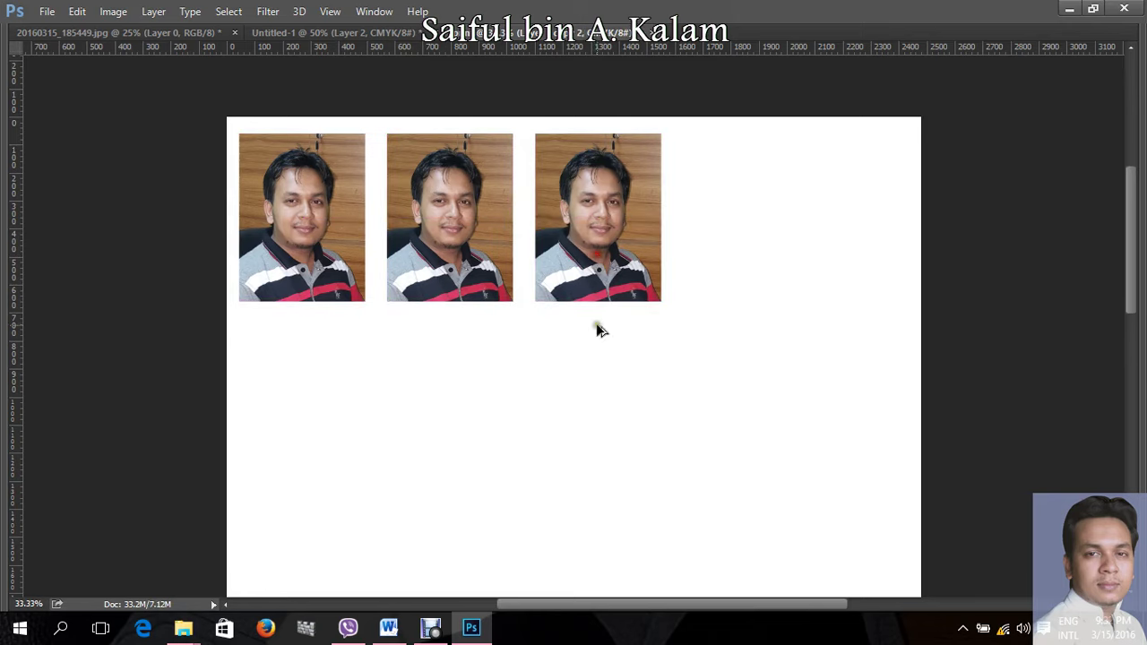
pyautogui.scroll(1, 583, 244)
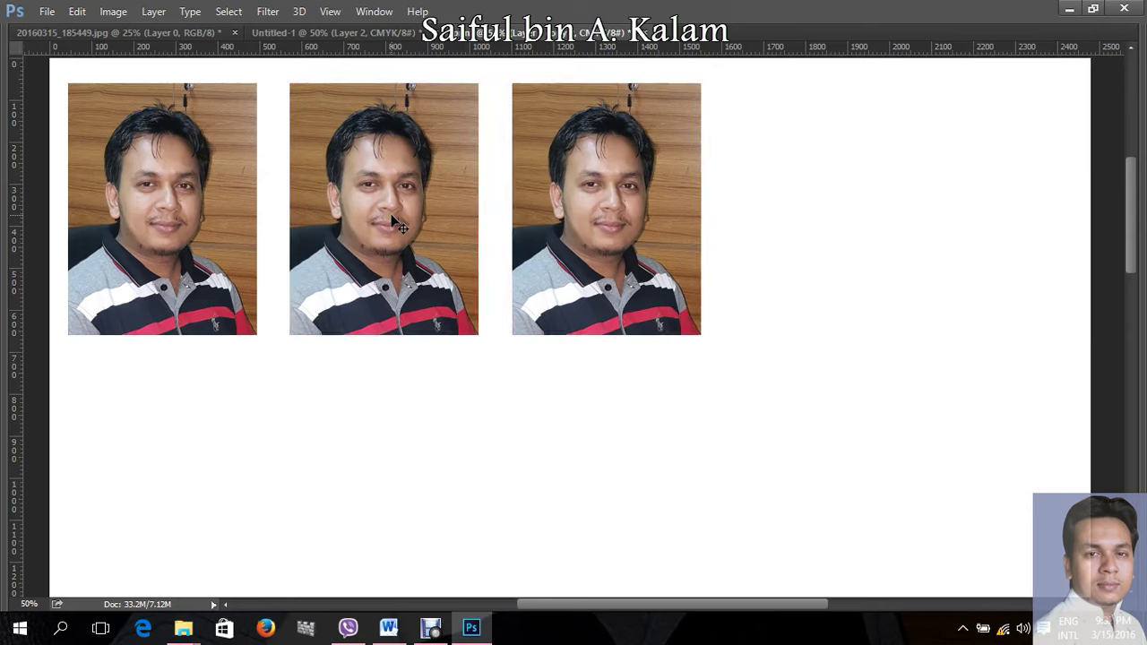
# Step: Nudge the third portrait left to leave a 78 px gap
pyautogui.press('ctrl')
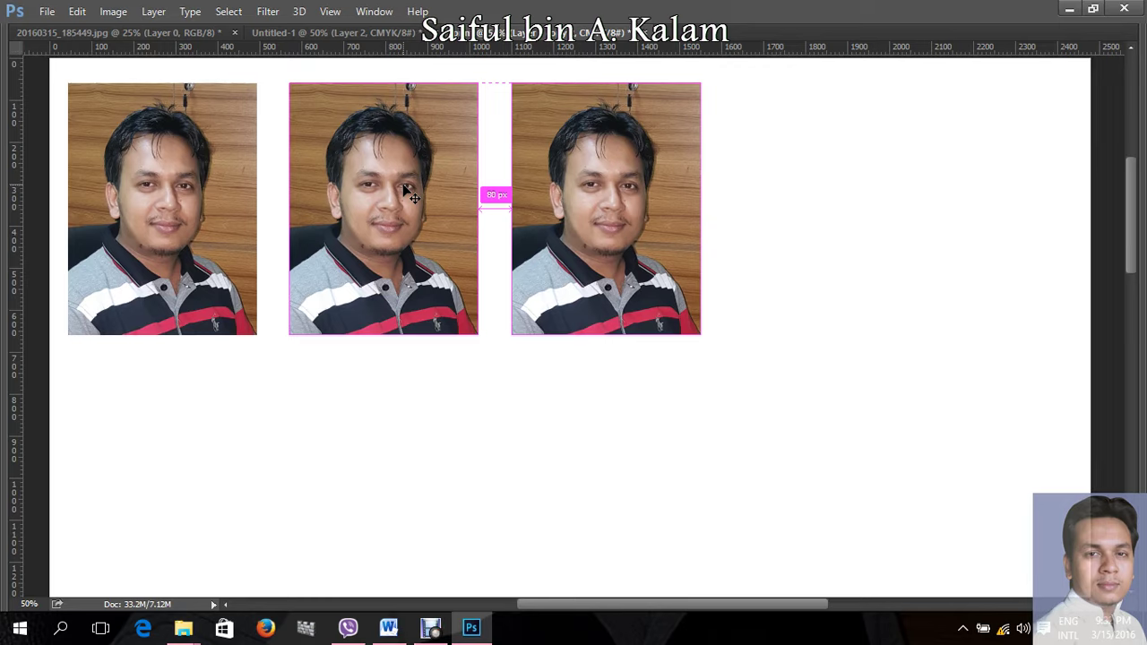
pyautogui.press('Left')
pyautogui.press('Left')
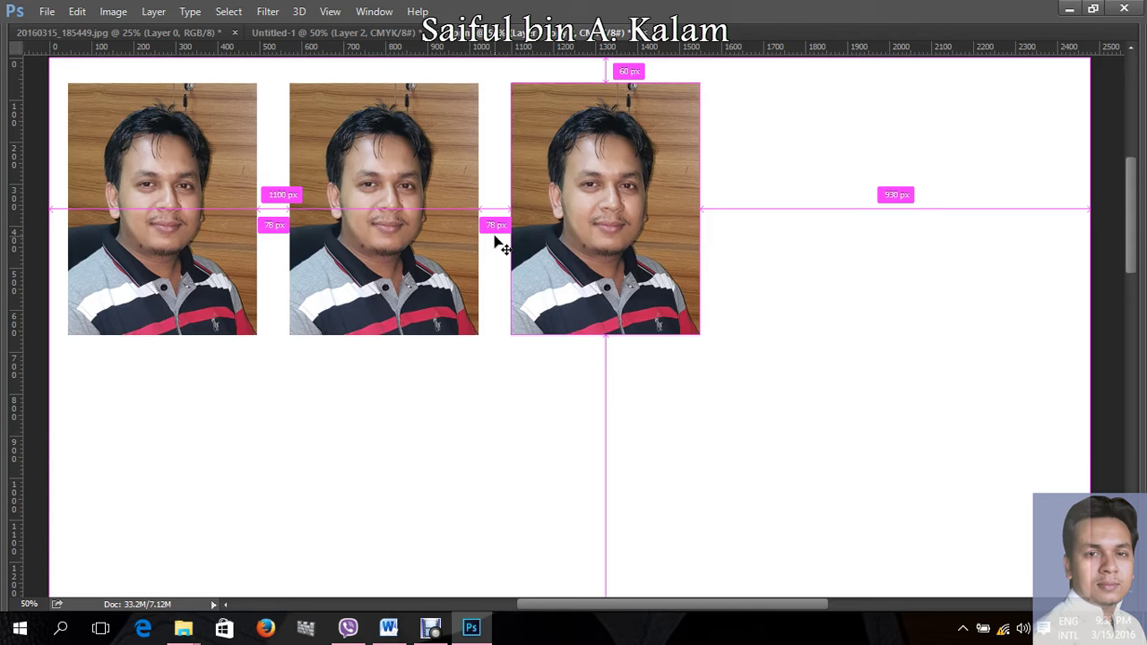
pyautogui.hotkey('alt', 'space')
pyautogui.press('Escape')
# Step: Alt-drag a fourth portrait copy to the row's end with the same 78 px gap
pyautogui.moveTo(598, 254); pyautogui.dragTo(820, 265)
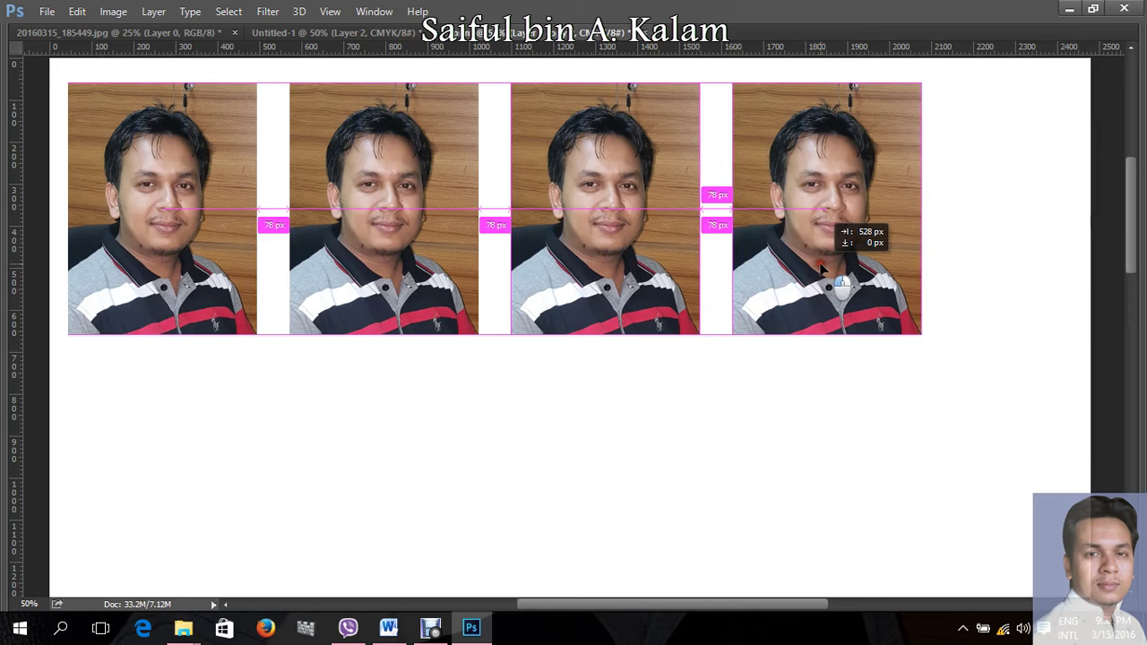
pyautogui.moveTo(819, 266); pyautogui.dragTo(820, 267)
pyautogui.hotkey('ctrl', '-')
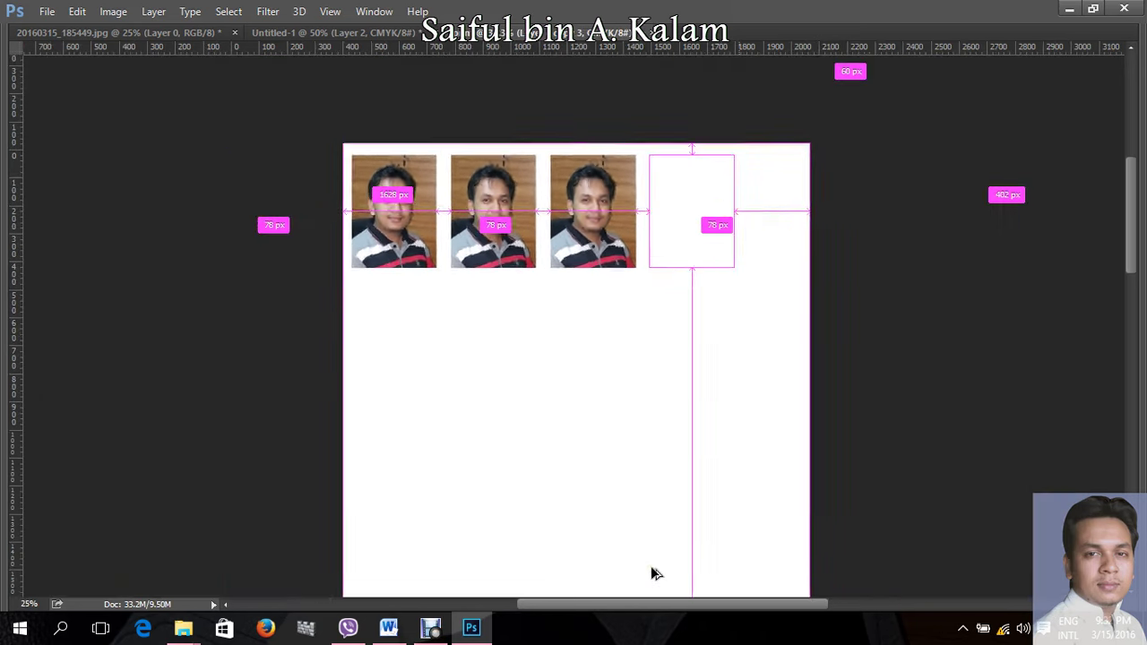
pyautogui.moveTo(666, 179); pyautogui.dragTo(533, 234)
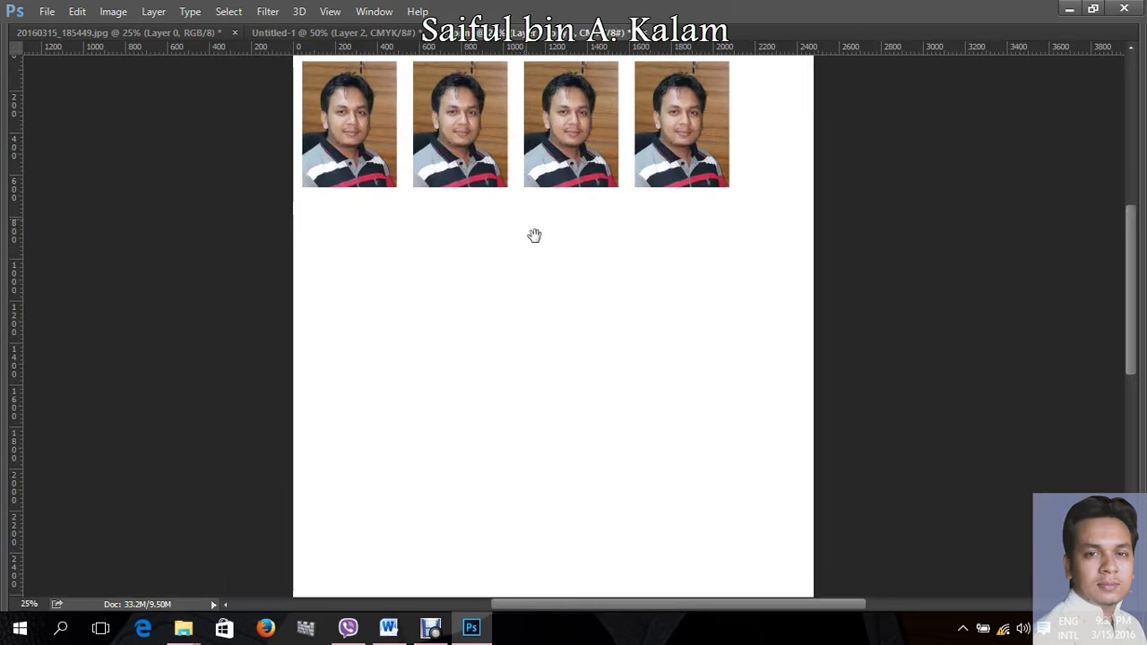
pyautogui.moveTo(511, 162); pyautogui.dragTo(530, 249)
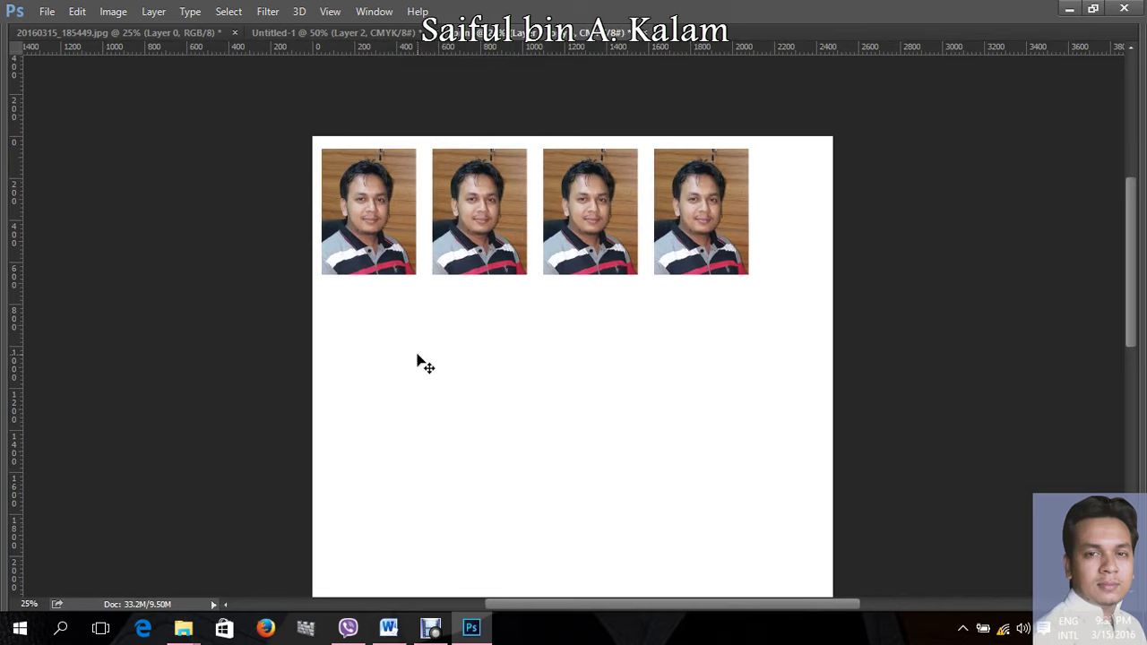
pyautogui.press('Tab')
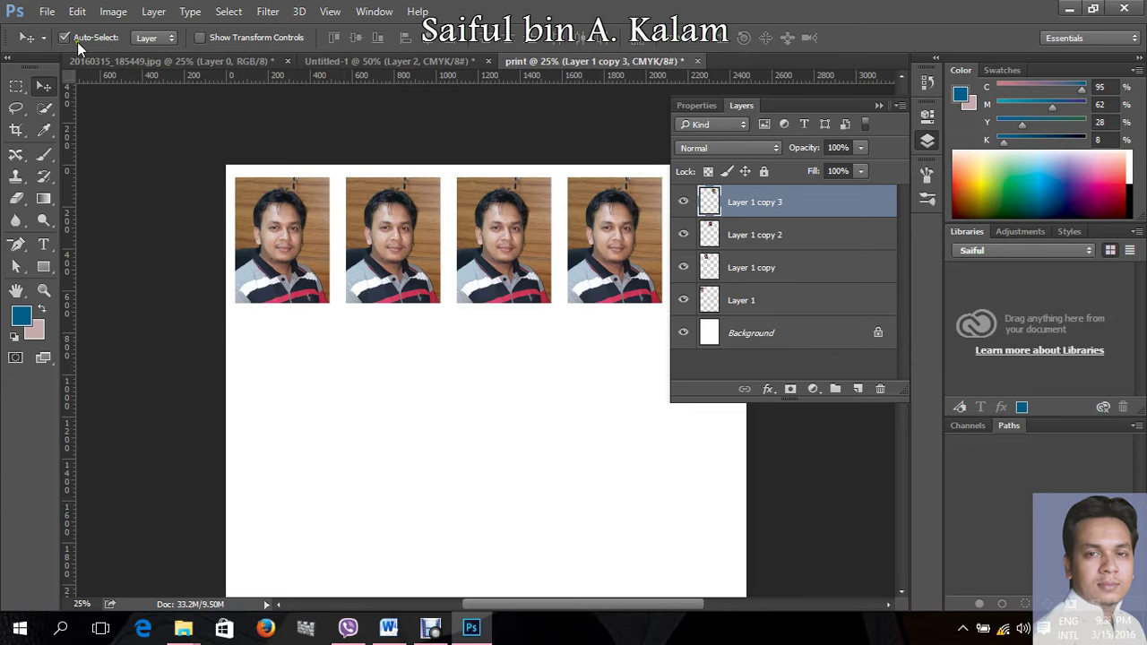
# Step: Marquee-select all four top-row portraits with the Move tool
pyautogui.press('Tab')
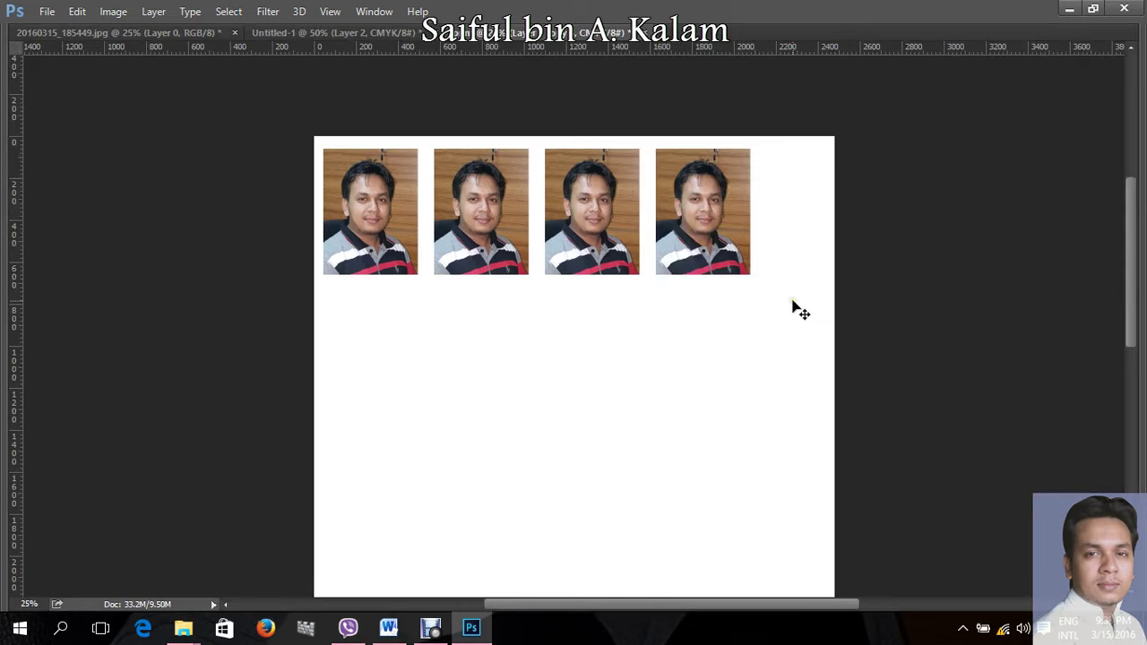
pyautogui.press('Tab')
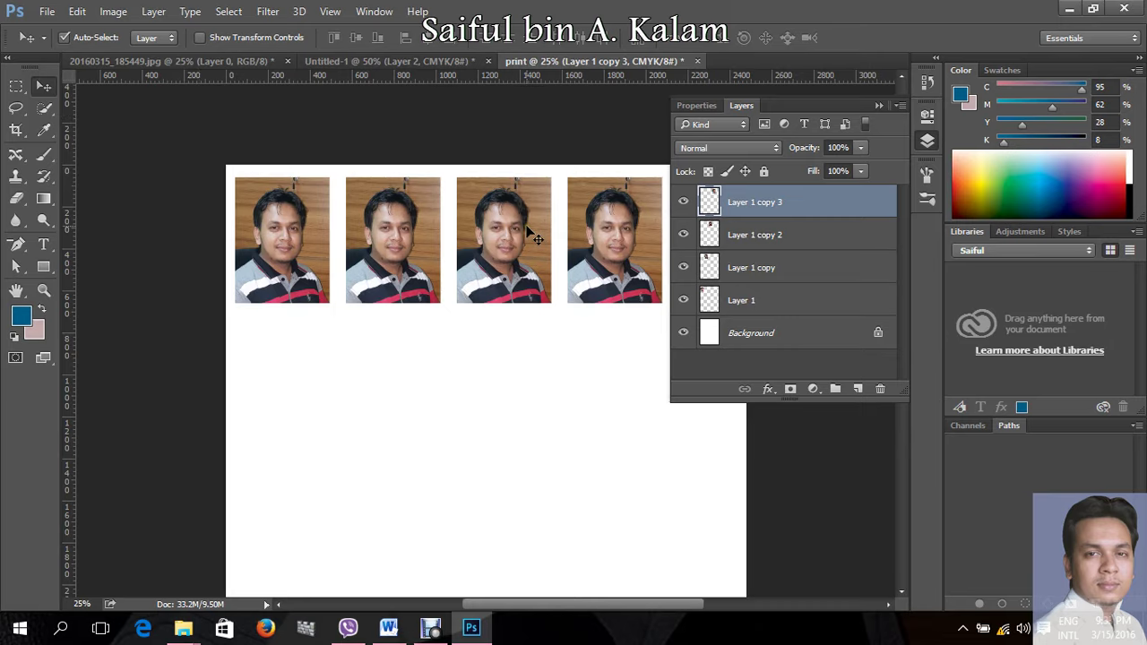
pyautogui.press('Tab')
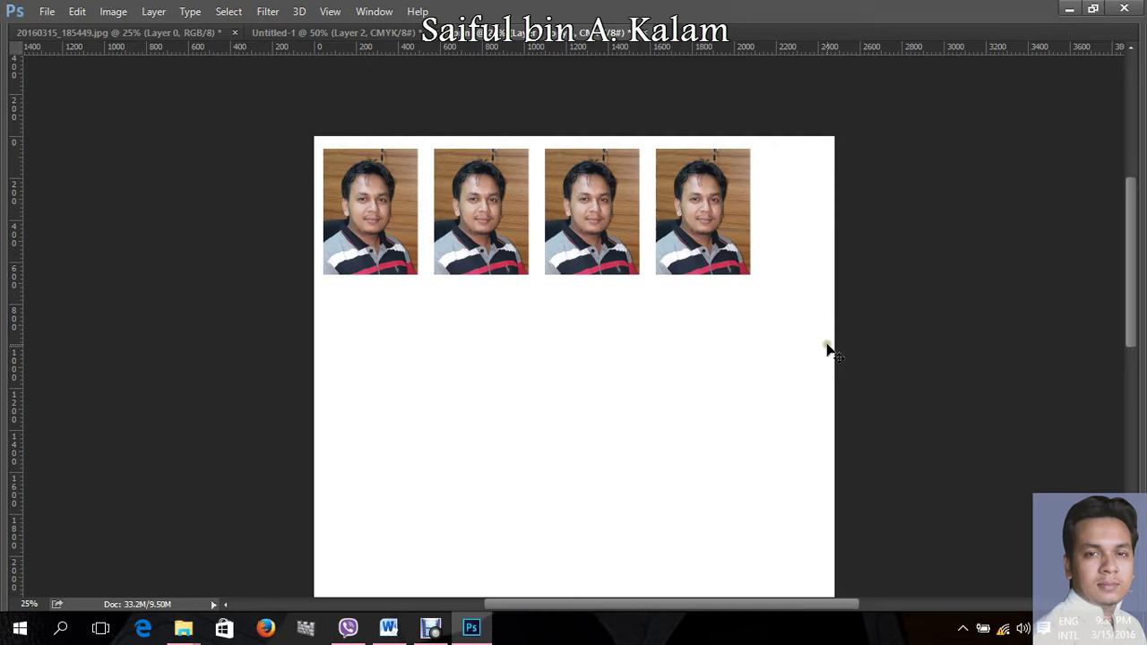
pyautogui.moveTo(792, 290)
pyautogui.mouseDown()
pyautogui.moveTo(315, 154)
pyautogui.moveTo(256, 164)
pyautogui.mouseUp()
# Step: Alt-drag the photo row down to create a second row
pyautogui.moveTo(413, 185); pyautogui.dragTo(405, 321)
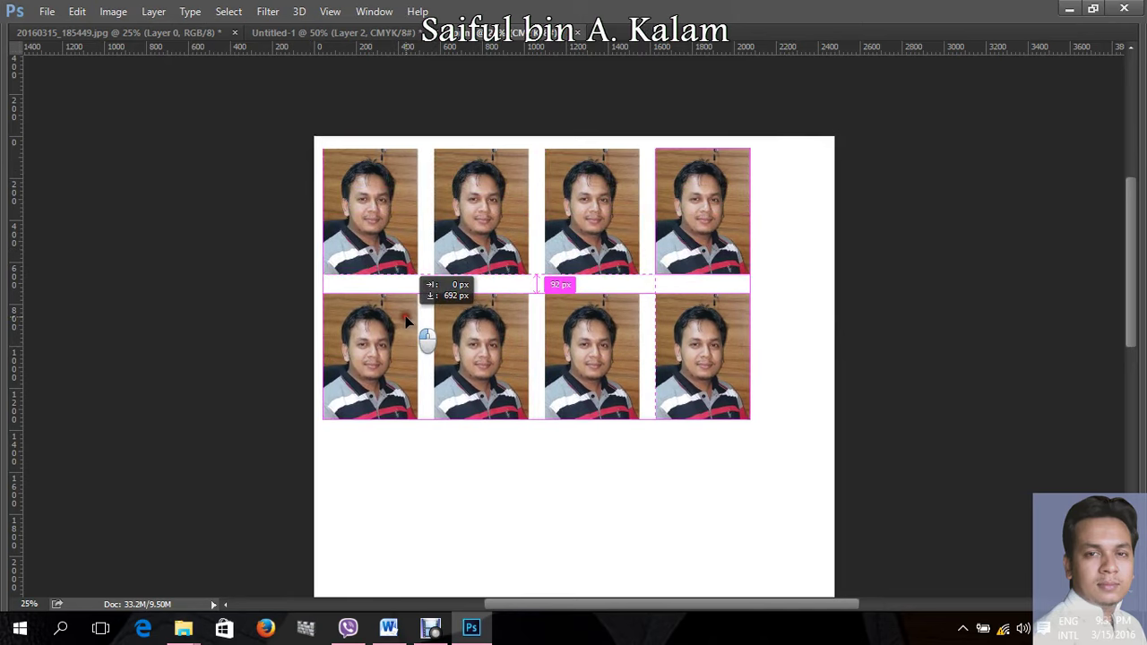
pyautogui.moveTo(405, 321); pyautogui.dragTo(405, 322)
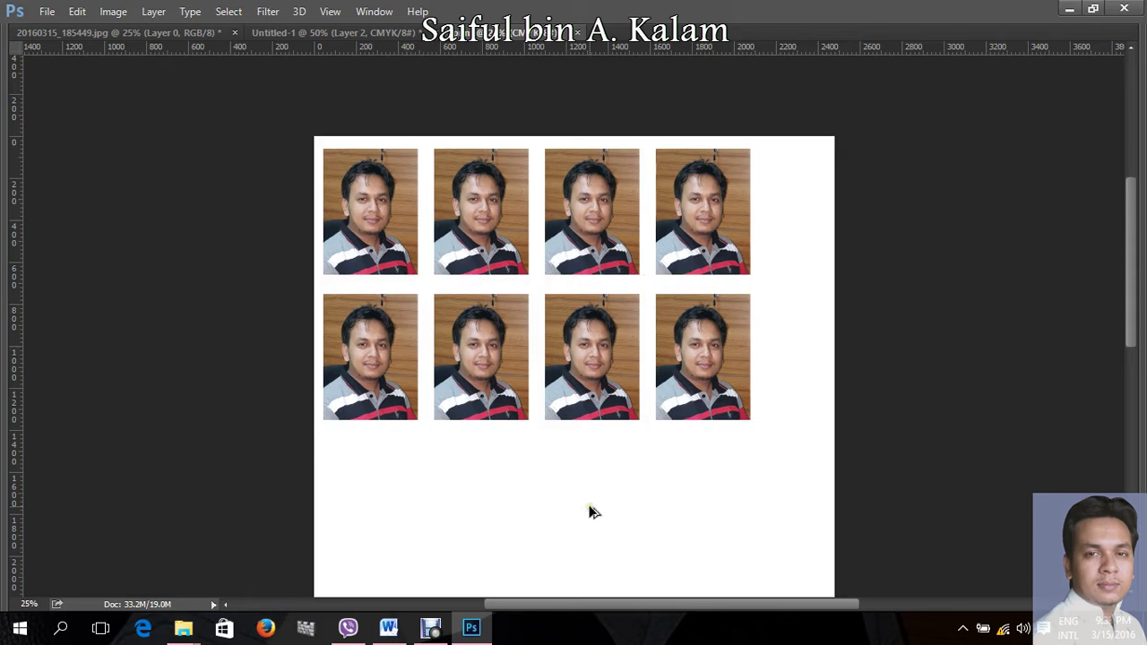
pyautogui.hotkey('ctrl', '-')
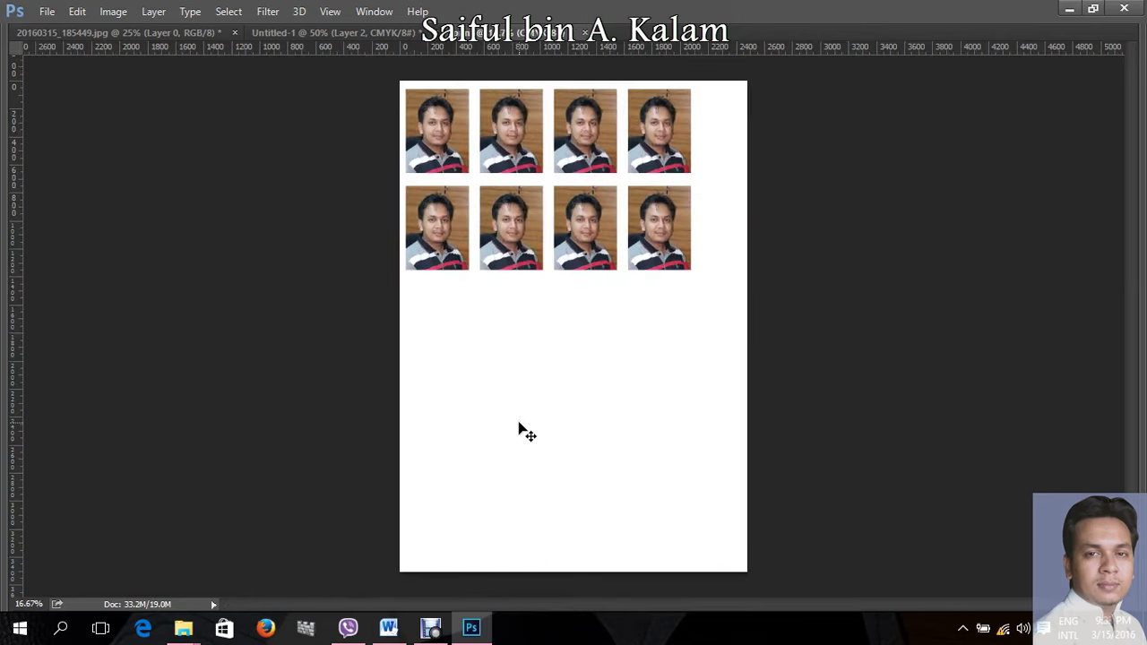
# Step: Copy the second row down as a third row, nudged to a 92 px gap
pyautogui.moveTo(525, 230); pyautogui.dragTo(537, 327)
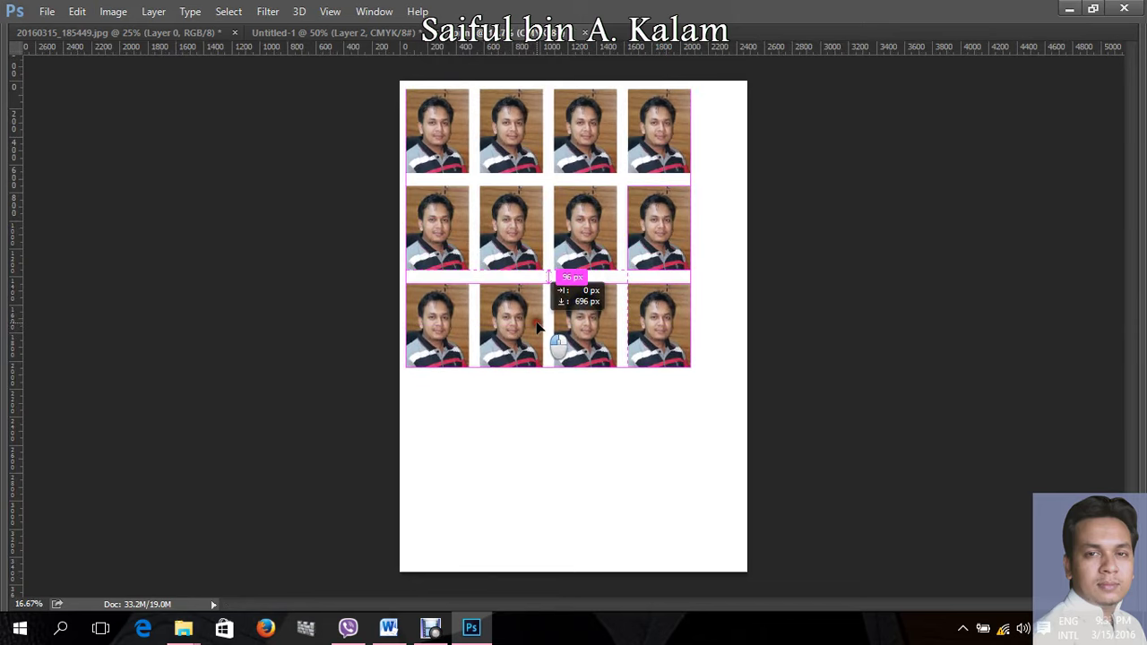
pyautogui.moveTo(538, 327); pyautogui.dragTo(540, 327)
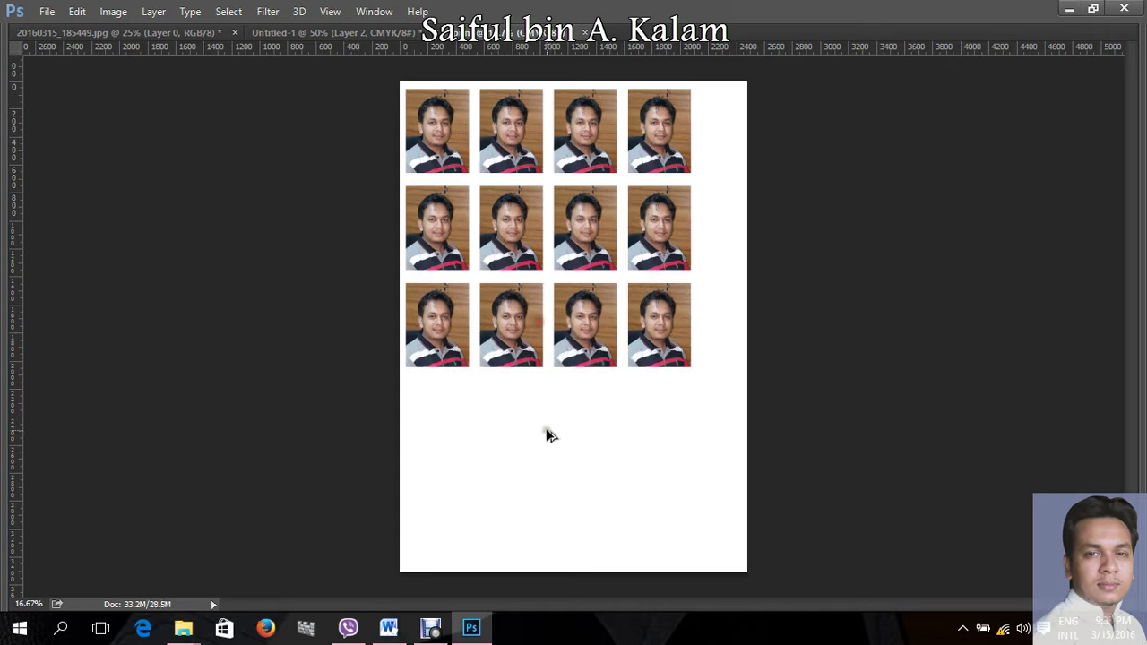
pyautogui.press('ctrl')
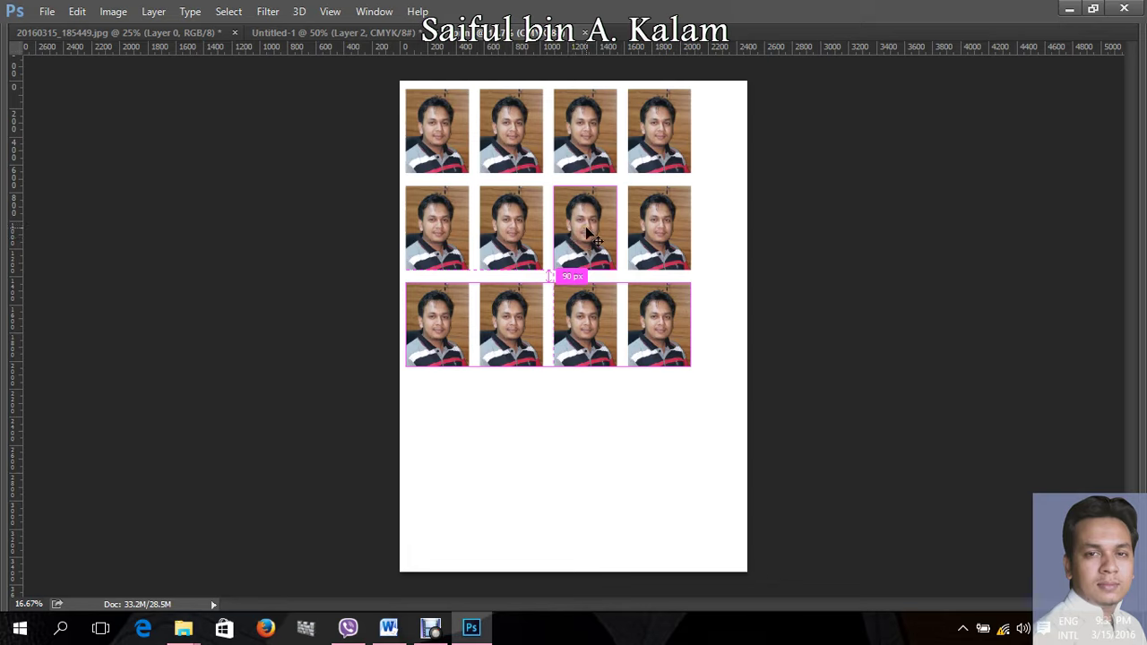
pyautogui.press('Down')
pyautogui.press('Down')
pyautogui.press('Down')
pyautogui.press('Up')
pyautogui.press('Up')
pyautogui.press('Up')
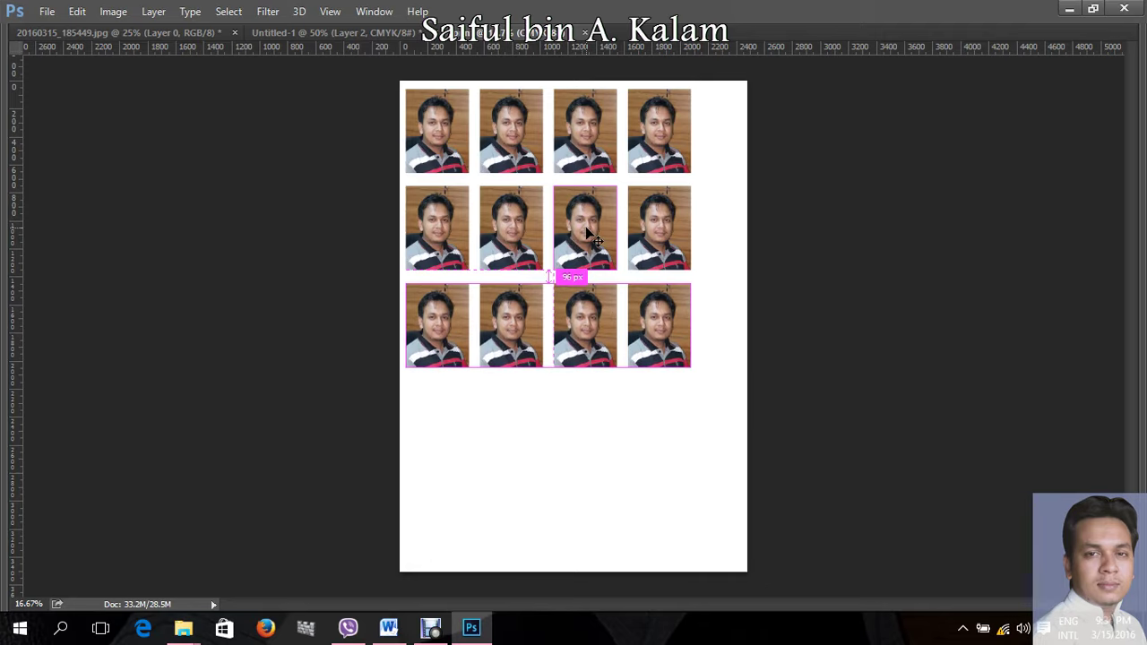
pyautogui.click(585, 291)
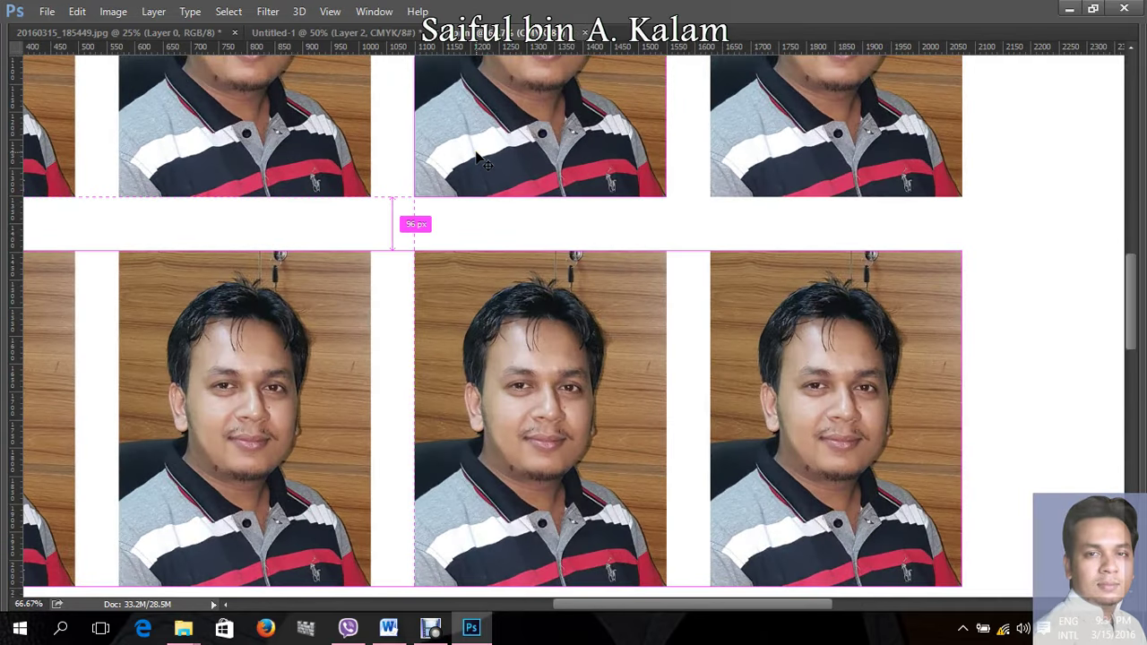
pyautogui.press('Up')
pyautogui.press('Up')
pyautogui.press('Up')
pyautogui.press('Up')
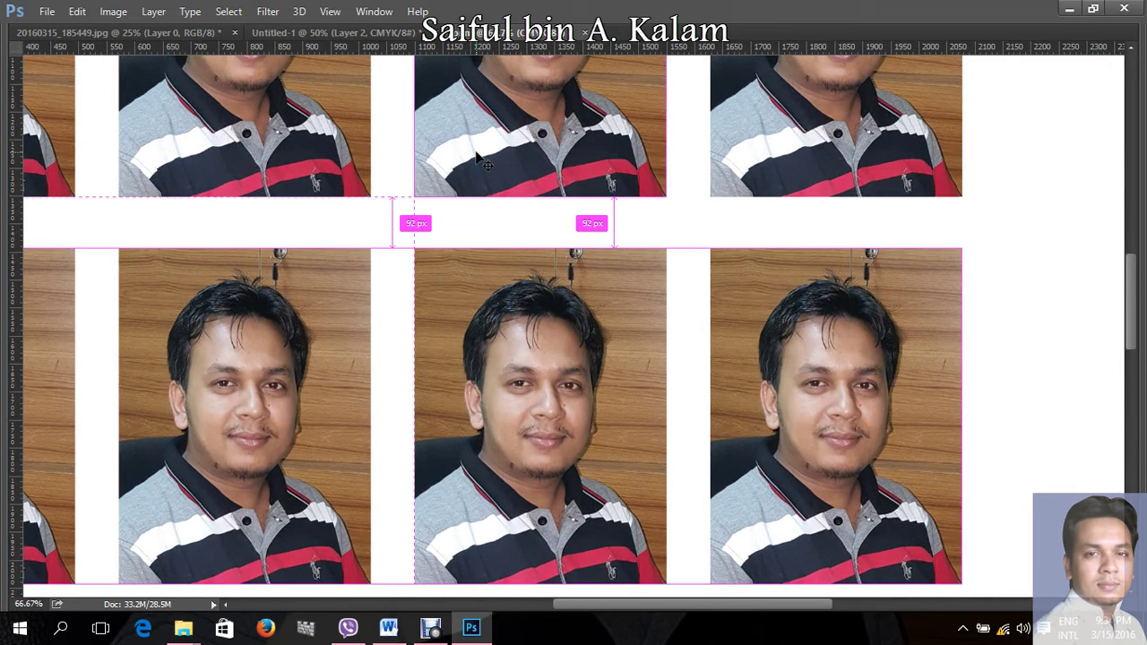
pyautogui.hotkey('ctrl', '-')
pyautogui.hotkey('ctrl', '-')
pyautogui.hotkey('ctrl', '-')
pyautogui.hotkey('ctrl', '-')
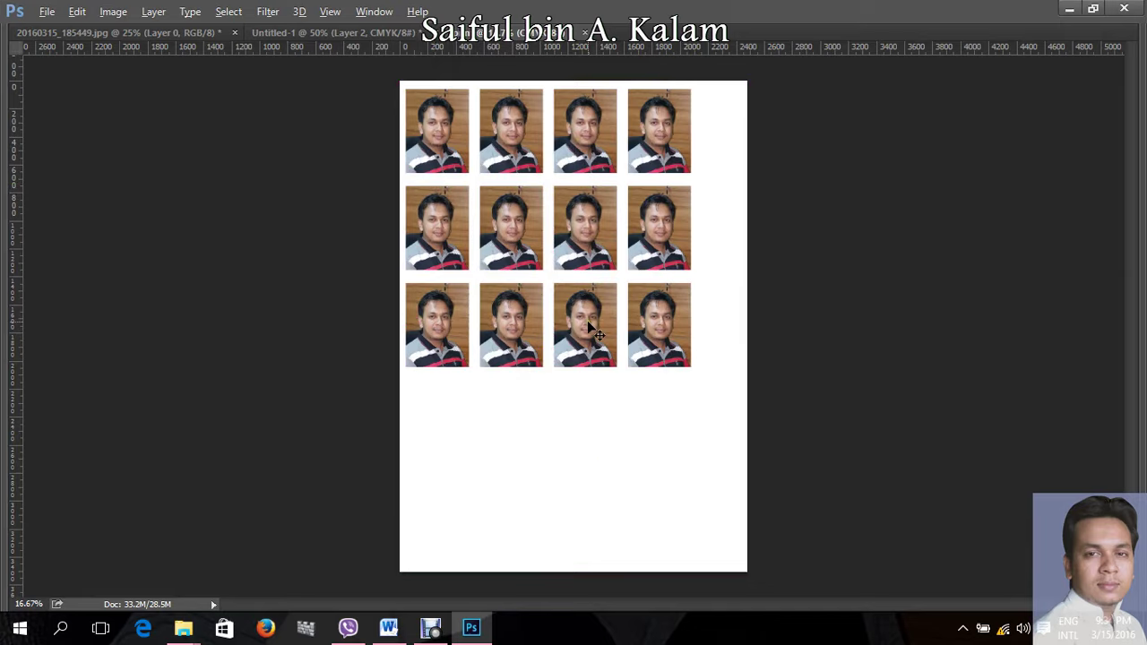
# Step: Place a fourth photo row below the third at 50% view
pyautogui.moveTo(589, 328); pyautogui.dragTo(597, 440)
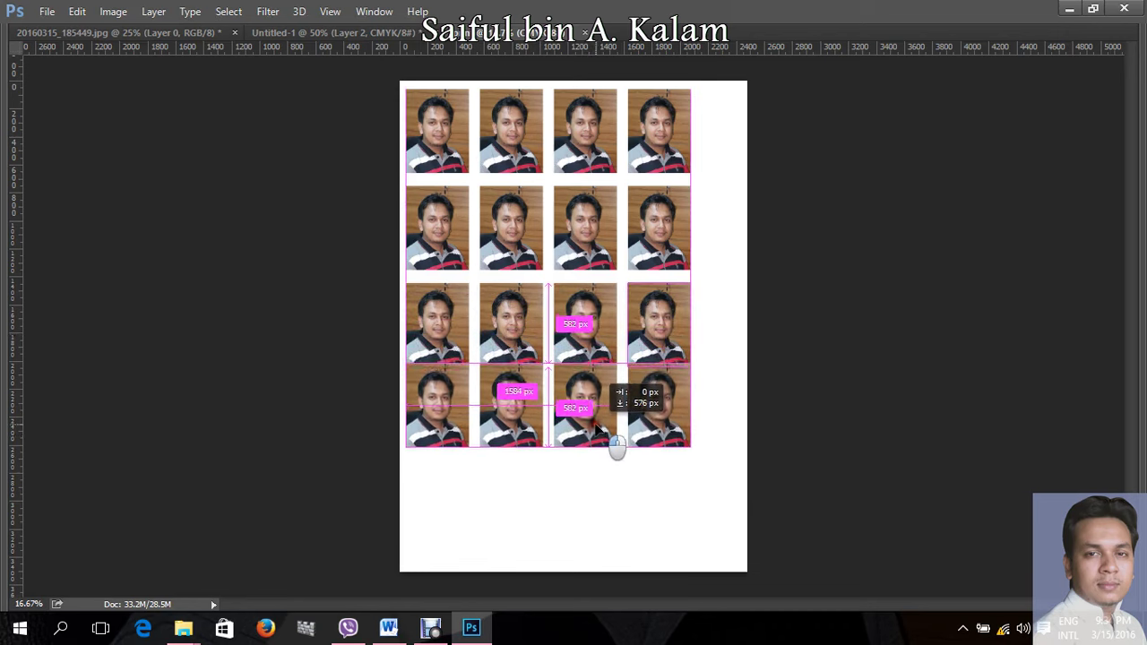
pyautogui.moveTo(596, 440); pyautogui.dragTo(597, 437)
pyautogui.hotkey('ctrl', 'z')
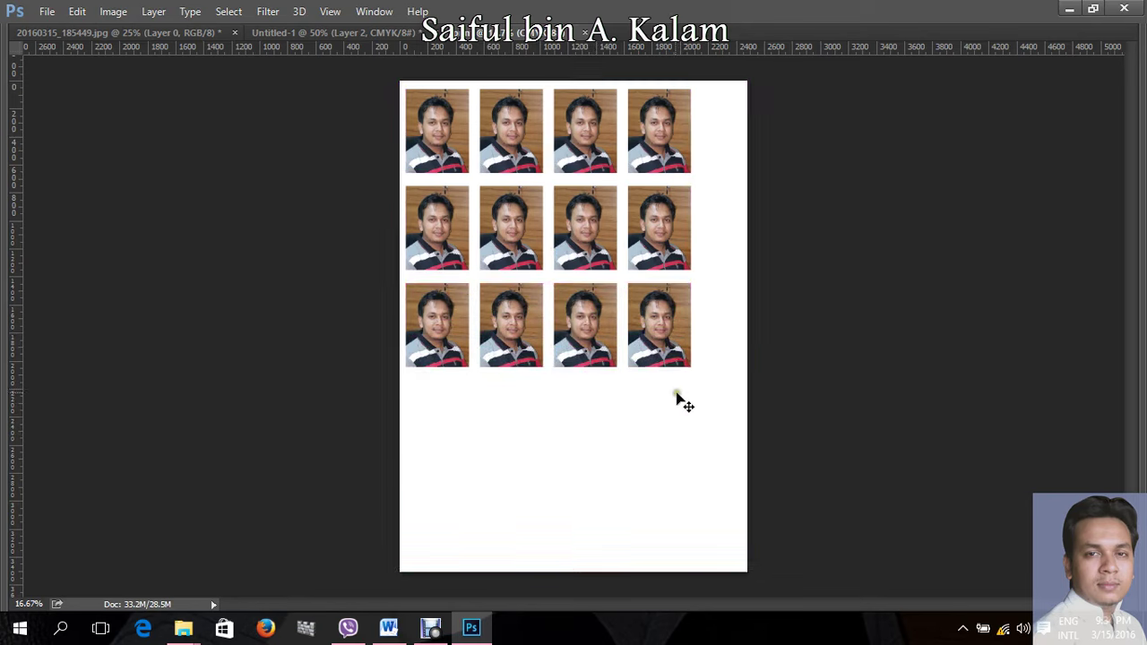
pyautogui.keyDown('ctrl'); pyautogui.click(617, 367); pyautogui.keyUp('ctrl')
pyautogui.keyDown('ctrl'); pyautogui.click(621, 370); pyautogui.keyUp('ctrl')
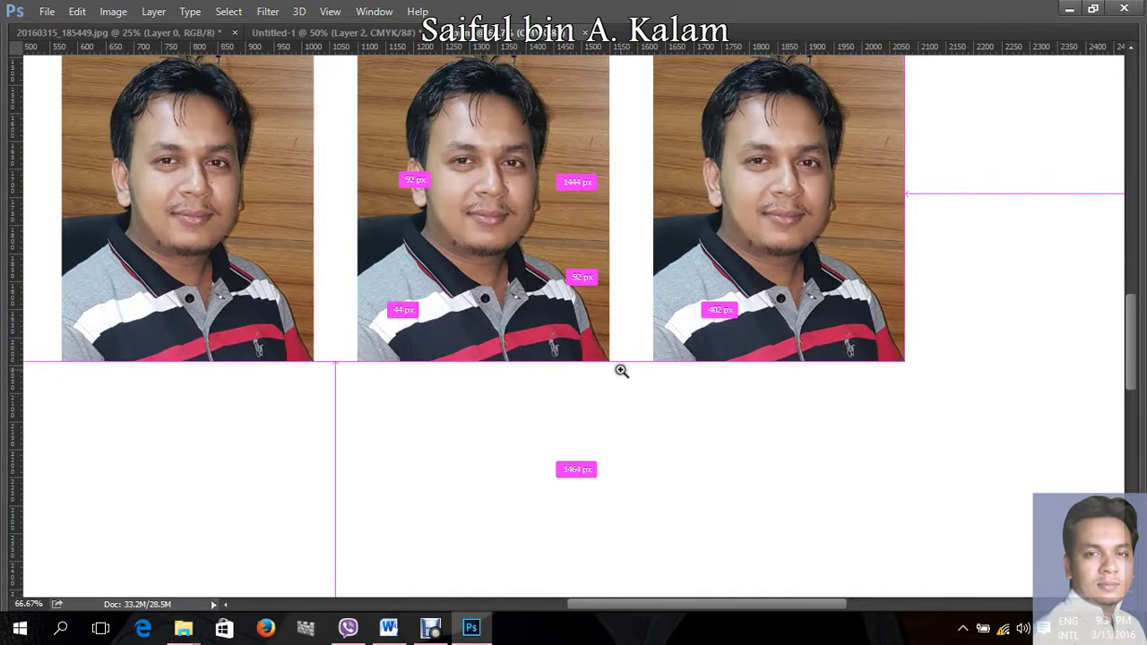
pyautogui.keyDown('alt'); pyautogui.click(548, 272); pyautogui.keyUp('alt')
pyautogui.keyDown('alt'); pyautogui.click(547, 272); pyautogui.keyUp('alt')
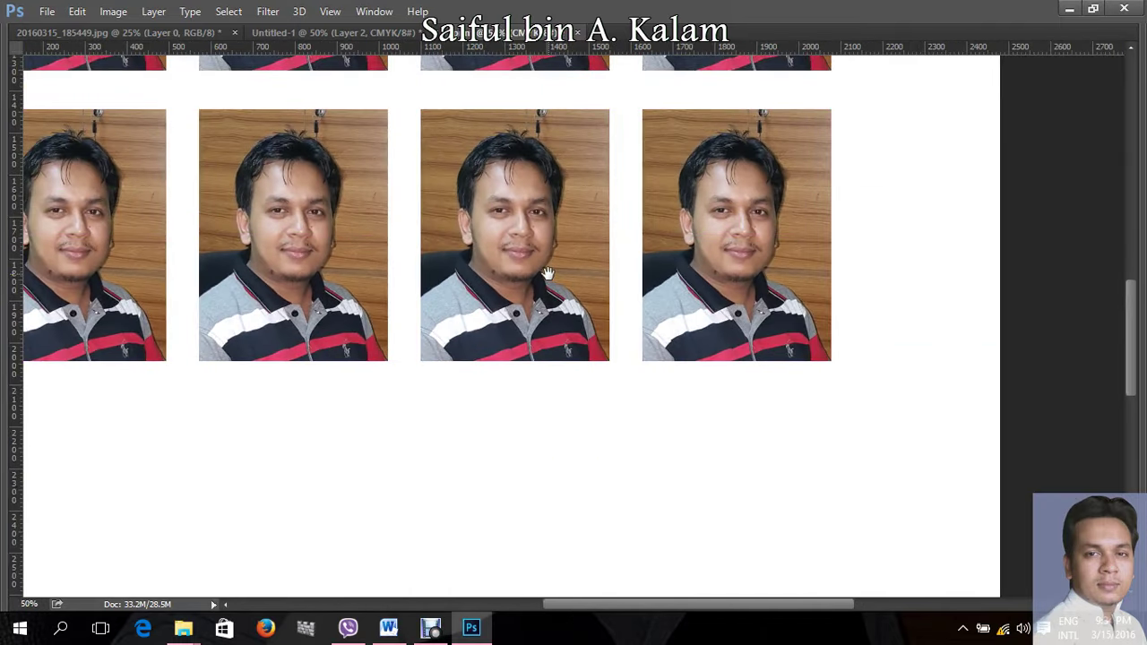
pyautogui.moveTo(528, 242); pyautogui.dragTo(542, 481)
pyautogui.hotkey('ctrl', 'd')
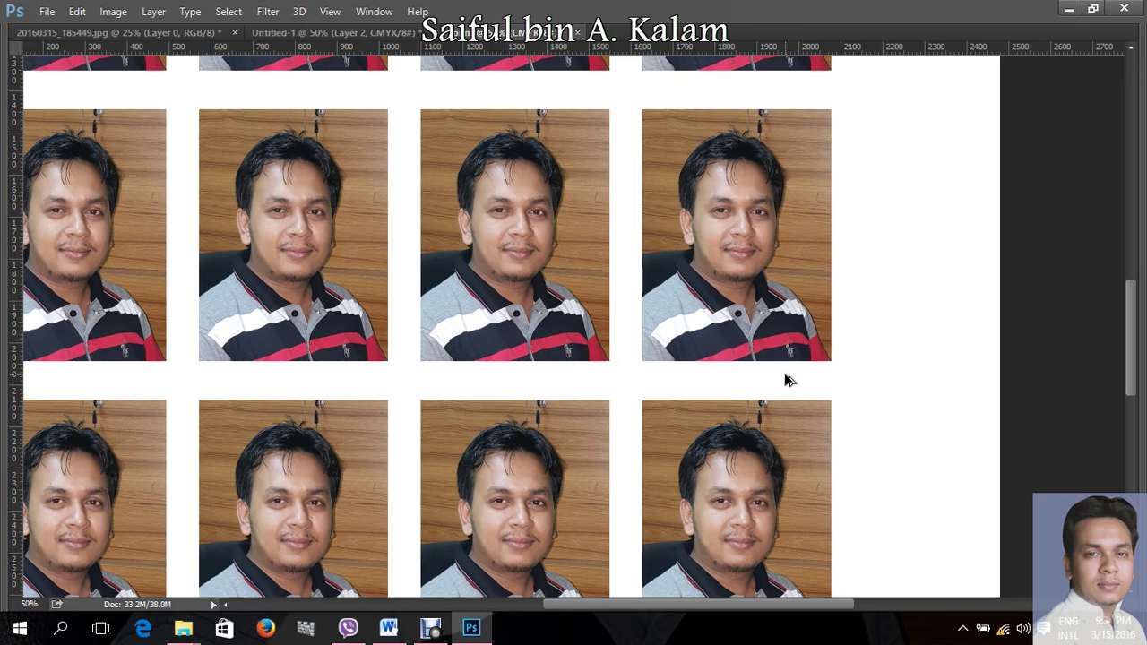
# Step: Copy the bottom row down as a fifth row with a 92 px gap
pyautogui.scroll(-1, 784, 379)
pyautogui.scroll(-1, 785, 380)
pyautogui.scroll(-1, 785, 380)
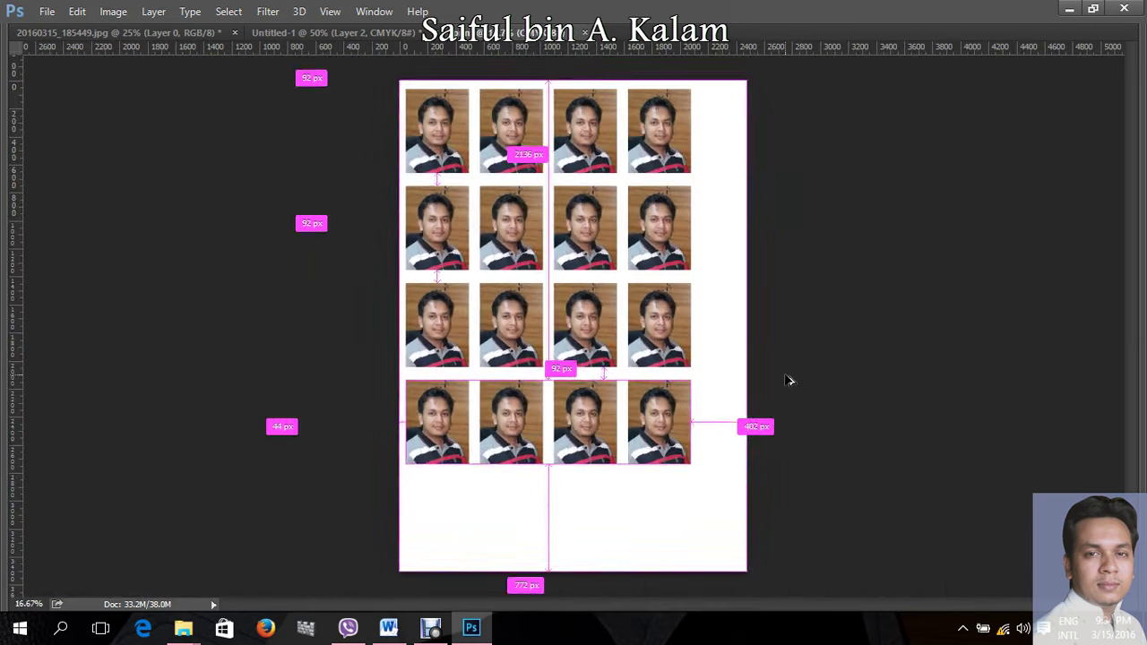
pyautogui.scroll(1, 628, 476)
pyautogui.scroll(1, 627, 476)
pyautogui.scroll(1, 628, 476)
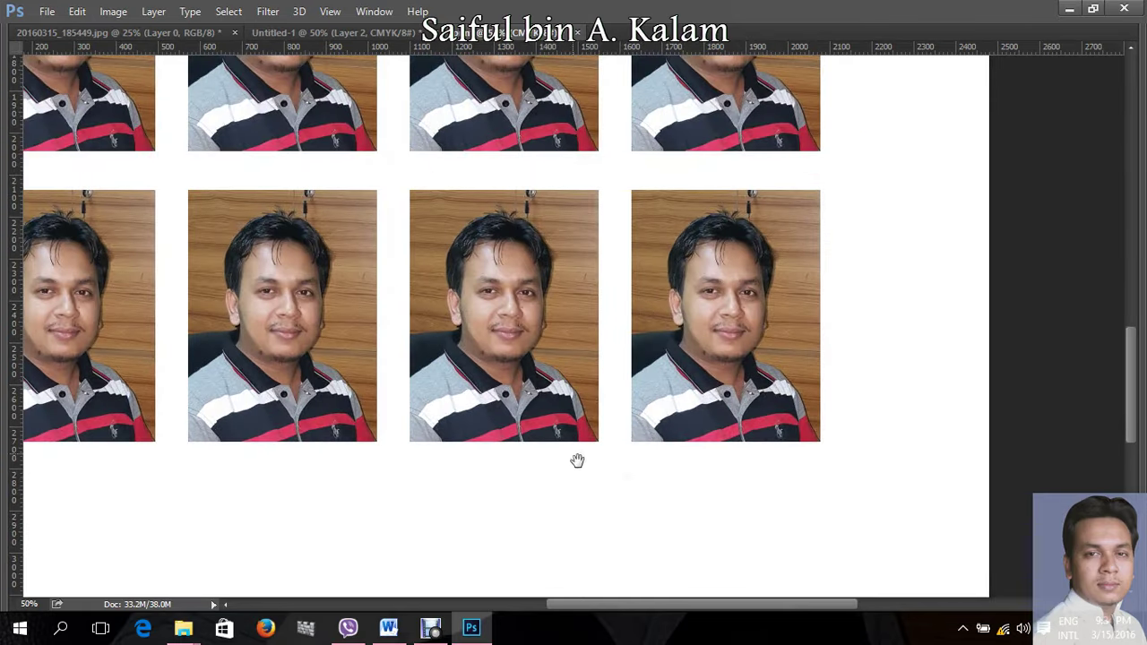
pyautogui.moveTo(577, 460); pyautogui.dragTo(577, 351)
pyautogui.click(495, 182)
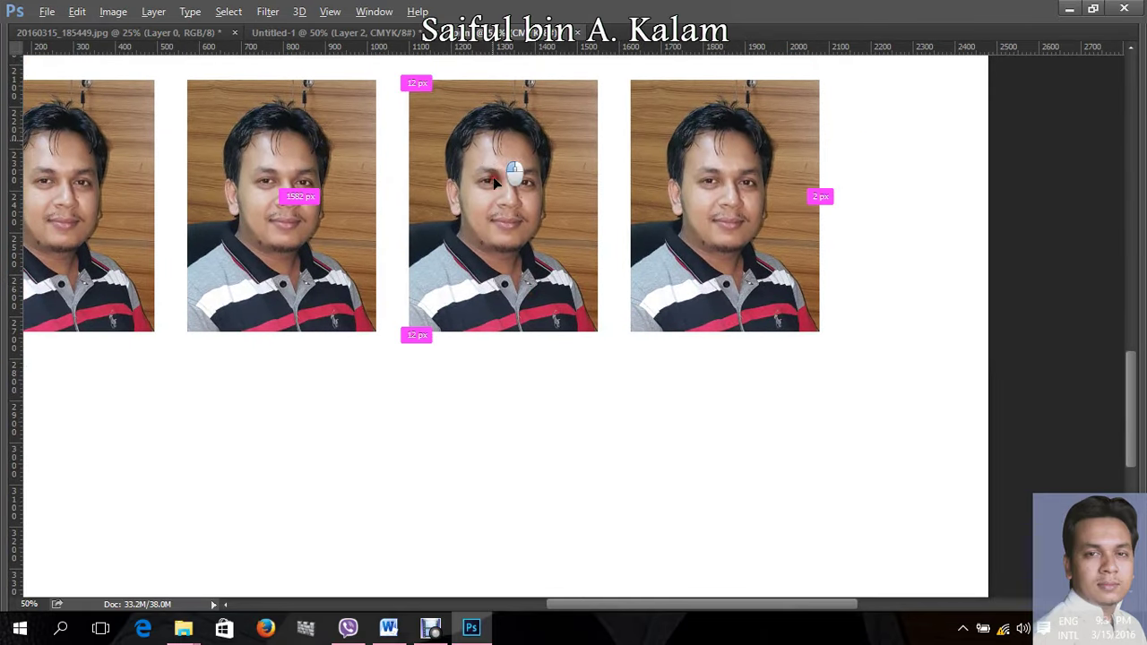
pyautogui.moveTo(494, 182); pyautogui.dragTo(518, 427)
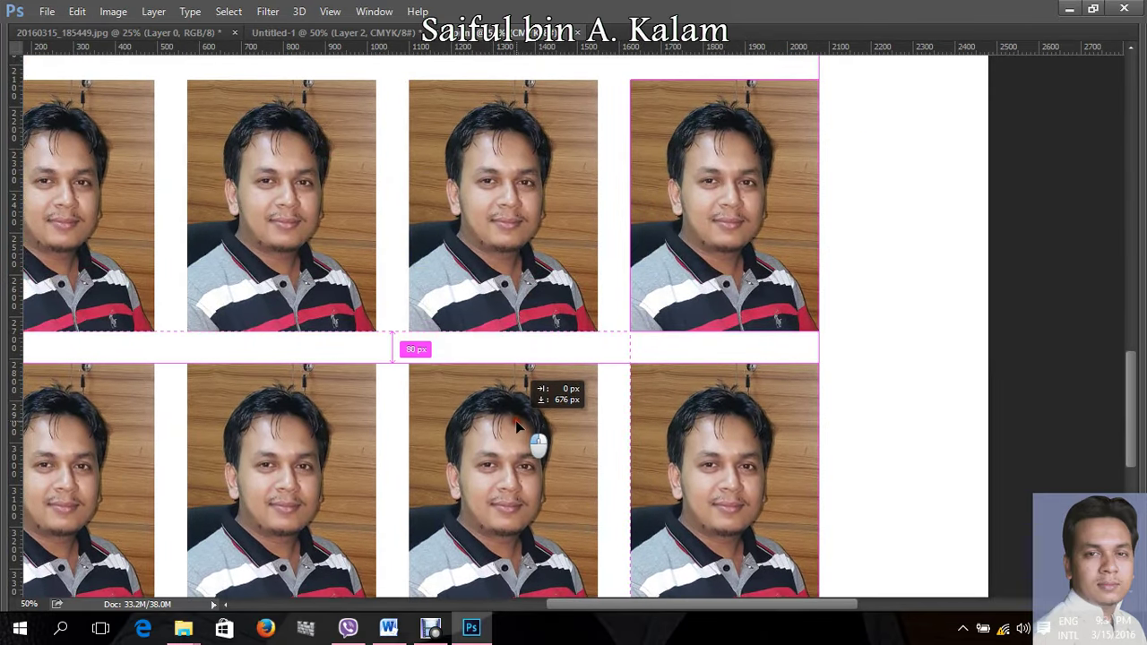
pyautogui.moveTo(517, 427); pyautogui.dragTo(517, 431)
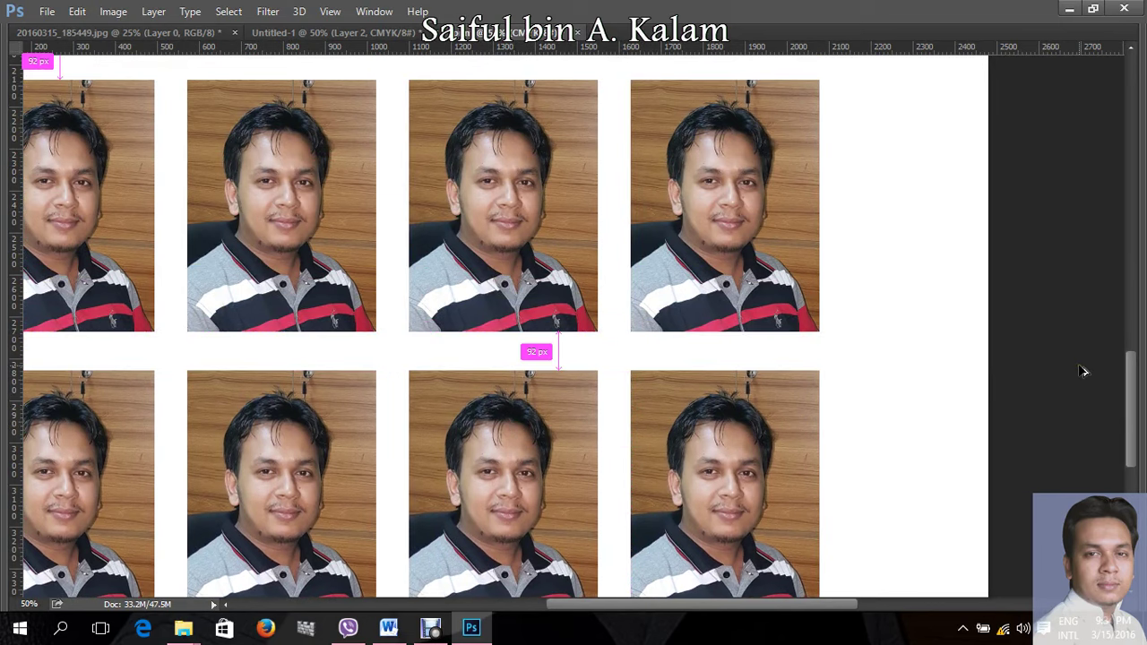
pyautogui.hotkey('ctrl', '-')
pyautogui.hotkey('ctrl', '-')
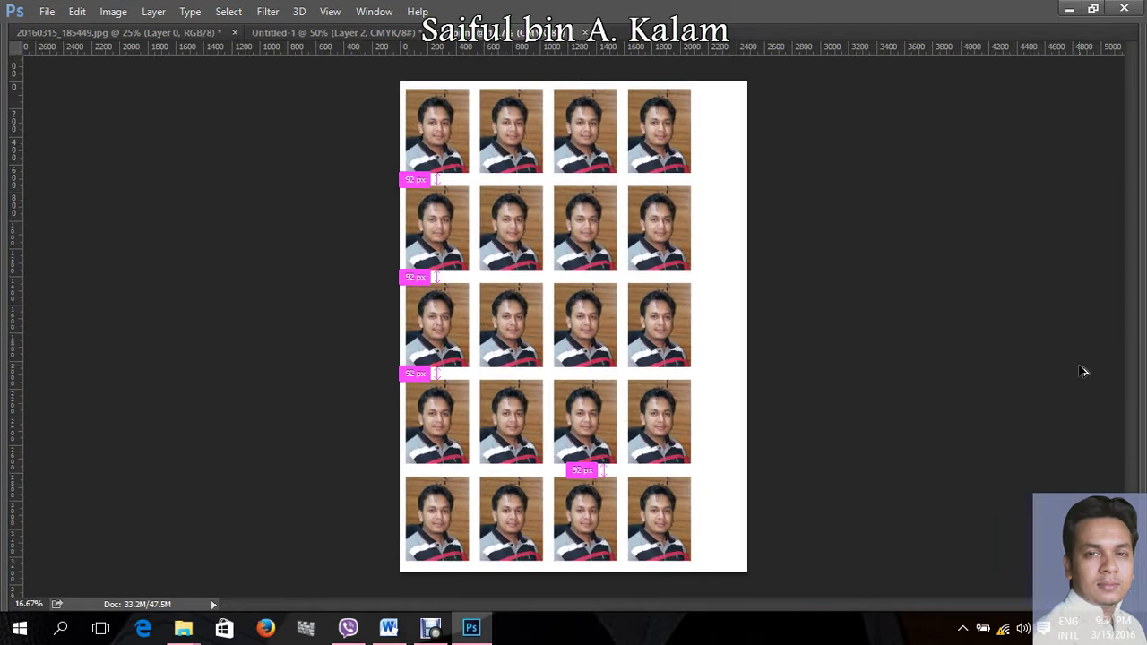
pyautogui.hotkey('ctrl', '-')
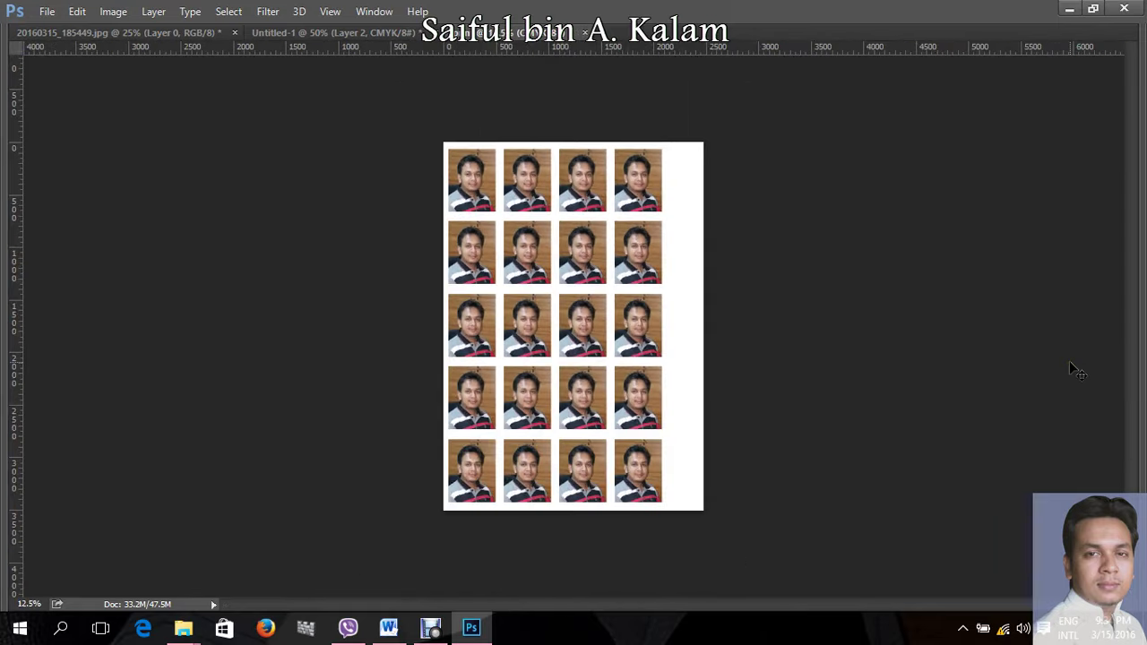
# Step: Select all five photo rows and shift the grid right to centre it
pyautogui.moveTo(453, 154); pyautogui.dragTo(758, 600)
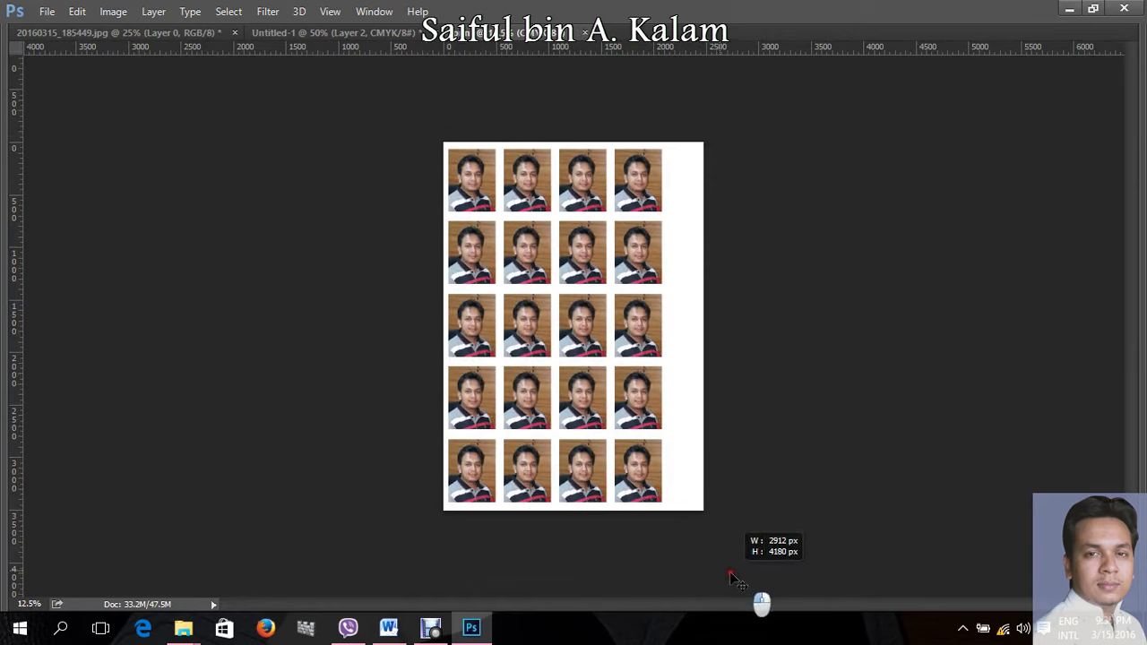
pyautogui.moveTo(505, 223); pyautogui.dragTo(498, 173)
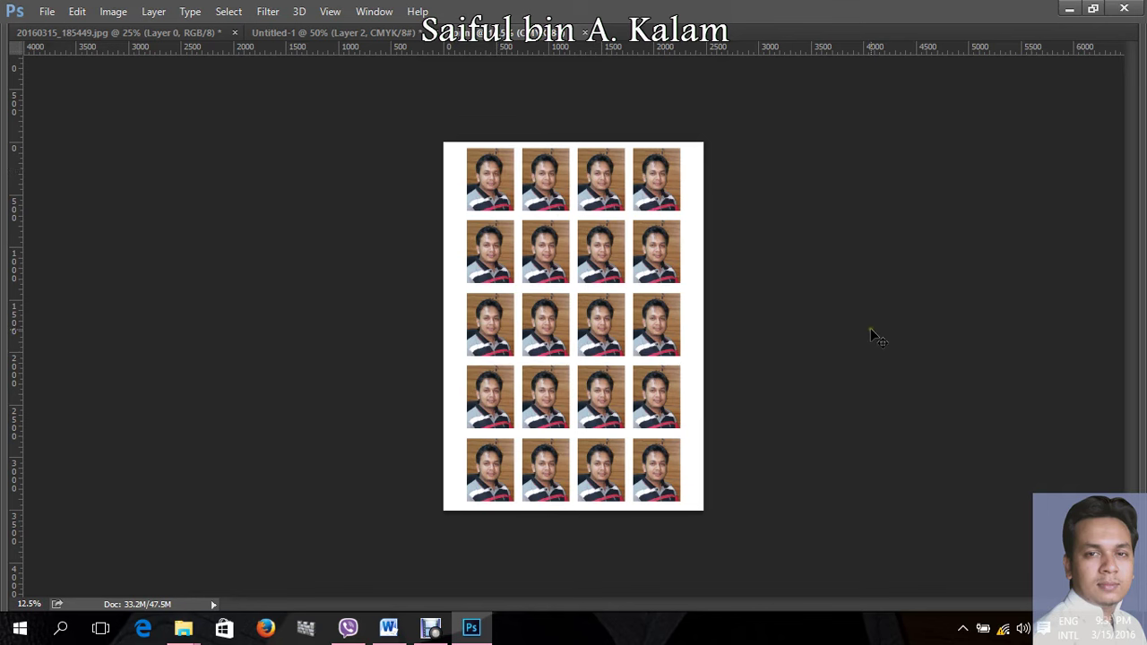
pyautogui.hotkey('ctrl', '+')
pyautogui.hotkey('ctrl', '+')
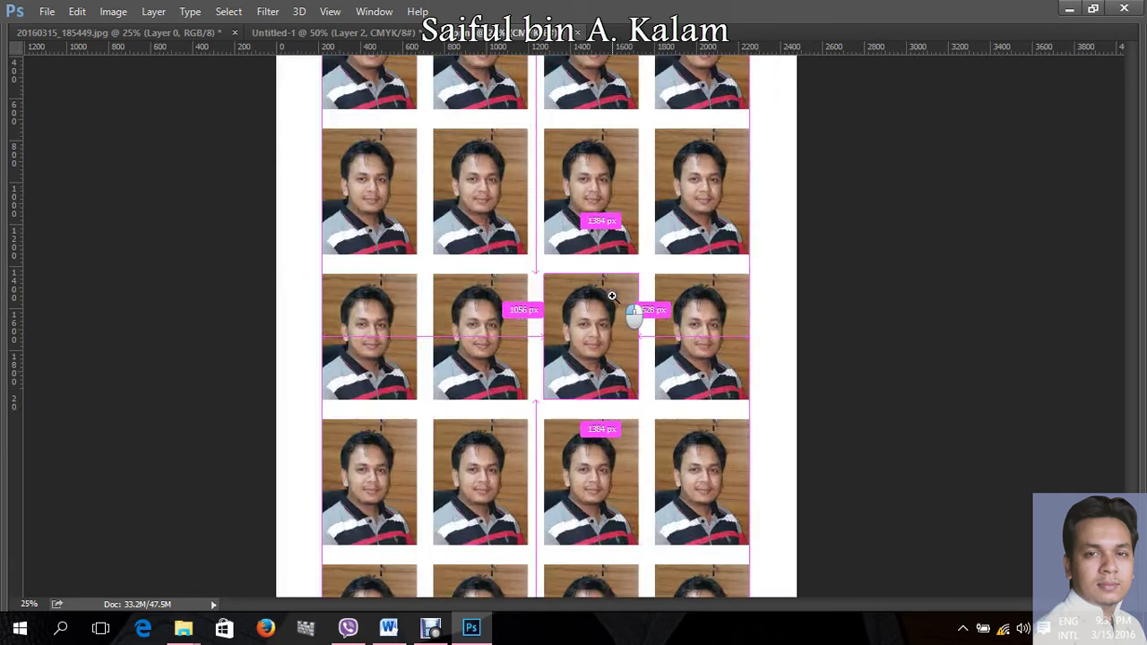
pyautogui.hotkey('ctrl', '+')
pyautogui.moveTo(612, 295); pyautogui.dragTo(581, 391)
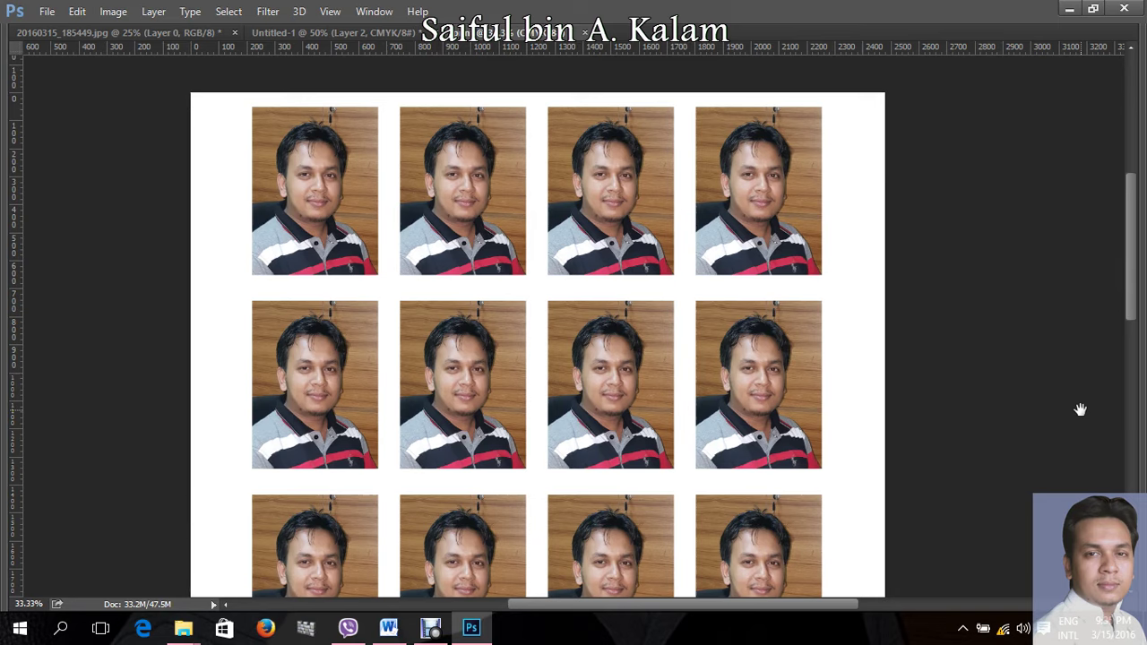
# Step: Close the print sheet and Untitled-1 without saving changes
pyautogui.hotkey('ctrl', 'w')
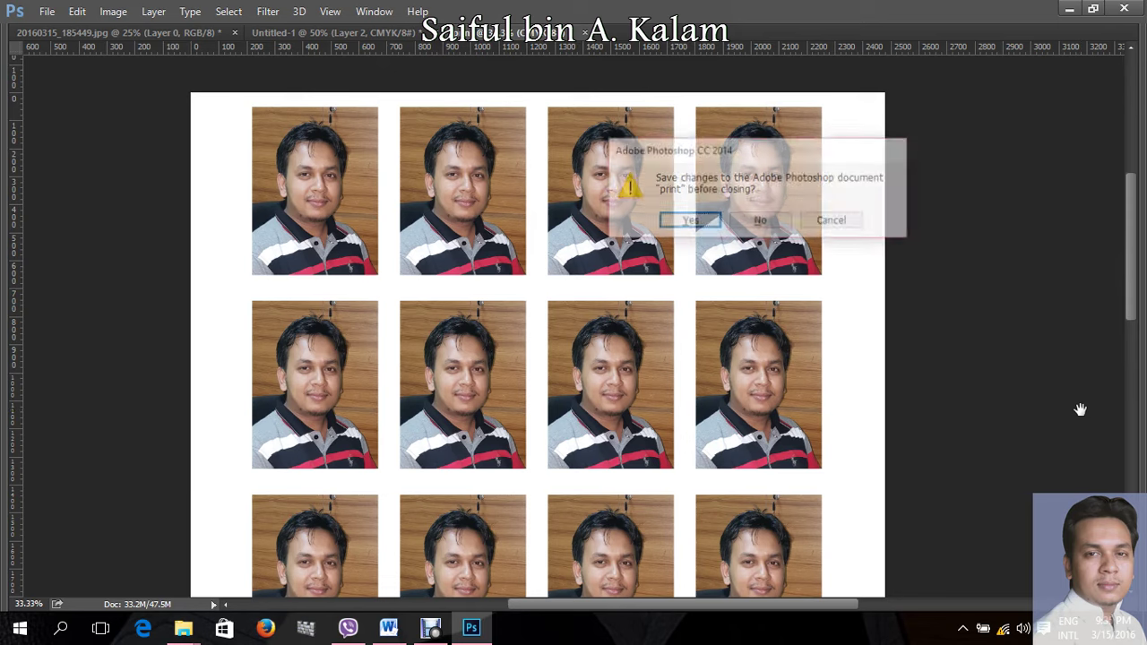
pyautogui.click(768, 224)
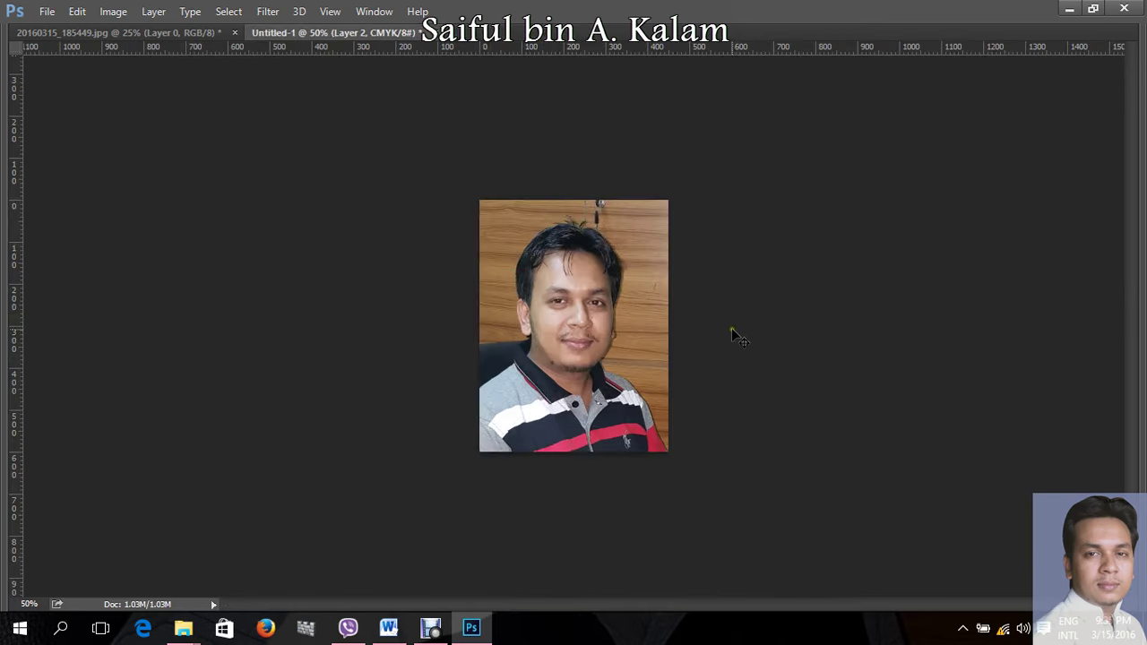
pyautogui.hotkey('ctrl', 'w')
pyautogui.click(757, 224)
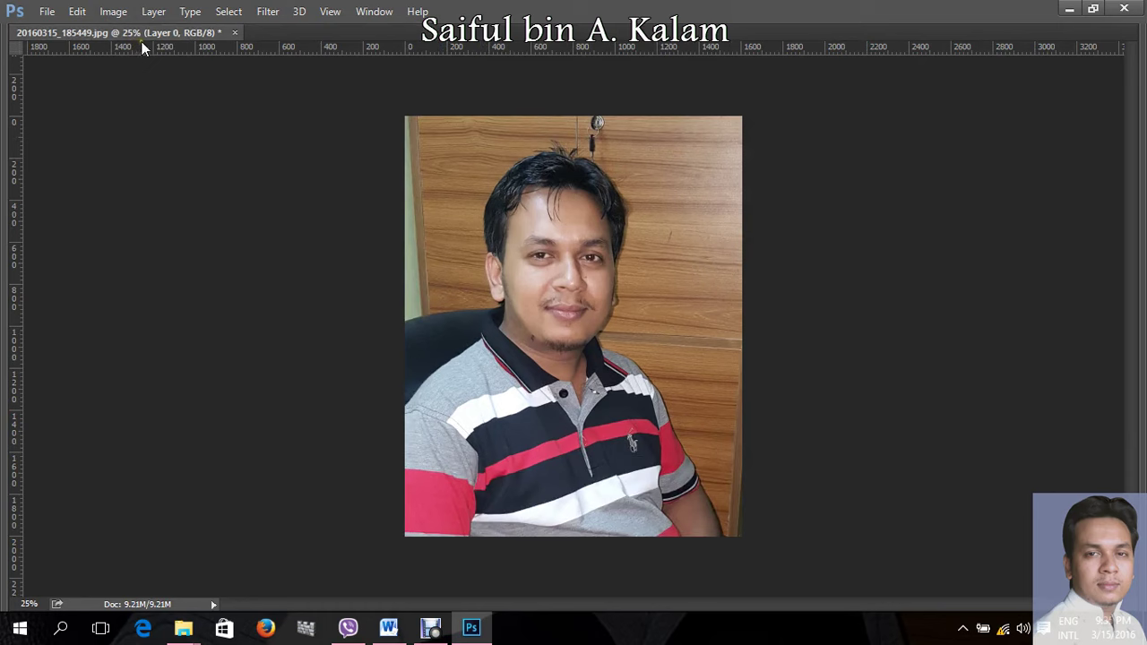
# Step: Undo the crop to bring back the full original photo
pyautogui.hotkey('ctrl', 'z')
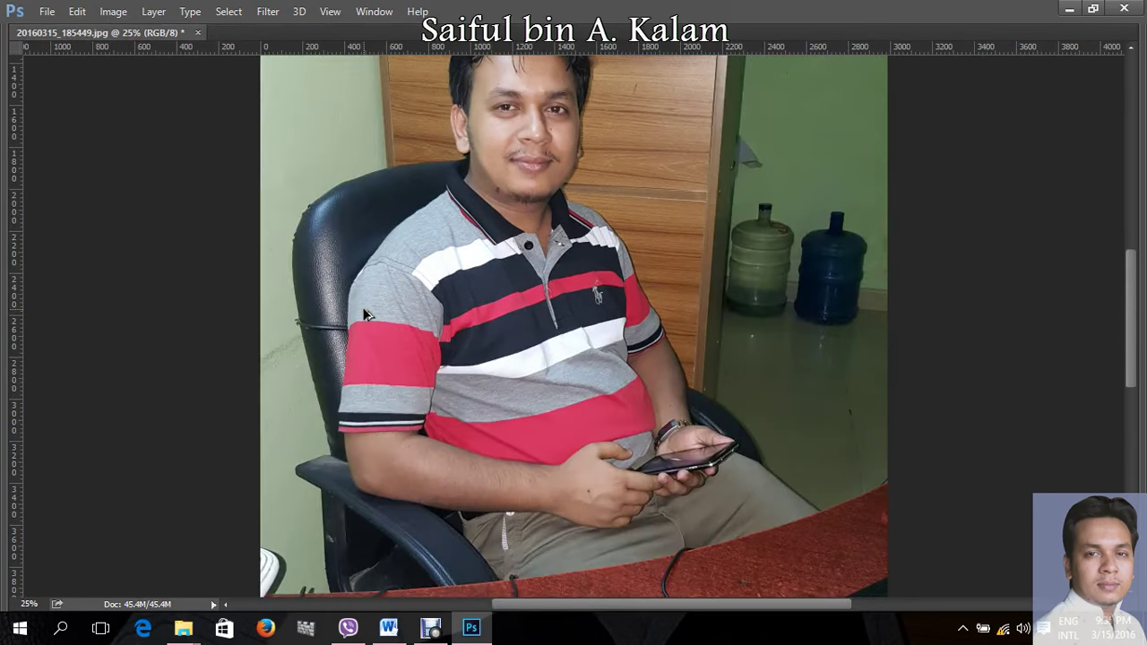
pyautogui.hotkey('ctrl', '-')
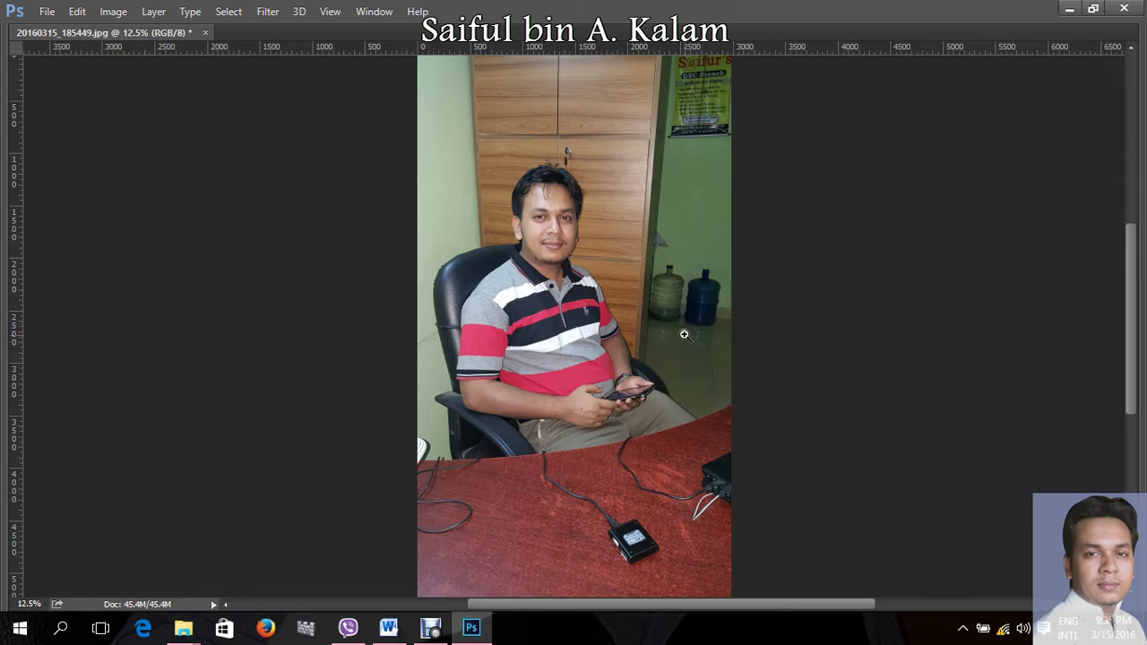
pyautogui.hotkey('ctrl', '+')
pyautogui.moveTo(713, 324); pyautogui.dragTo(603, 330)
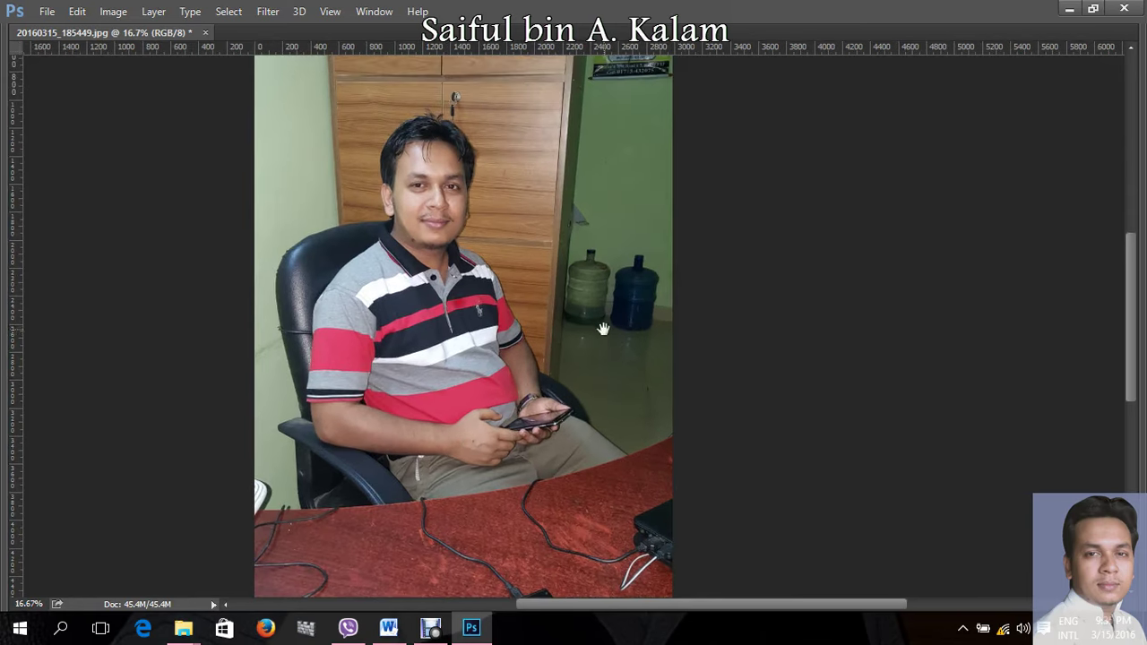
# Step: Choose the Crop tool's W x H x Resolution preset
pyautogui.press('Tab')
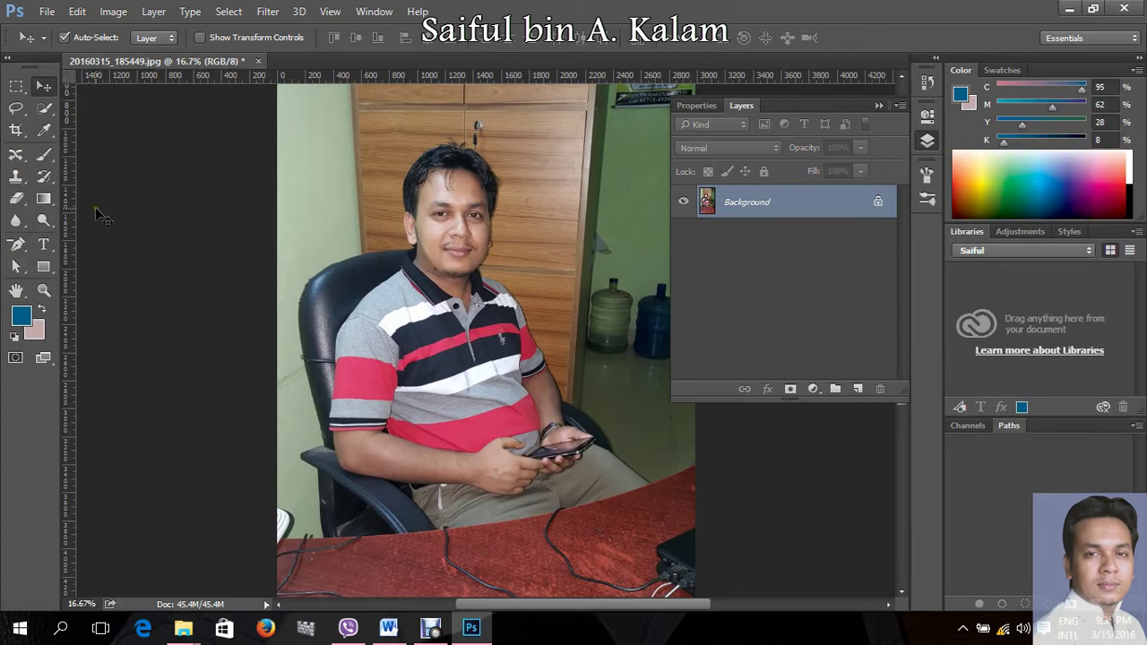
pyautogui.click(16, 131)
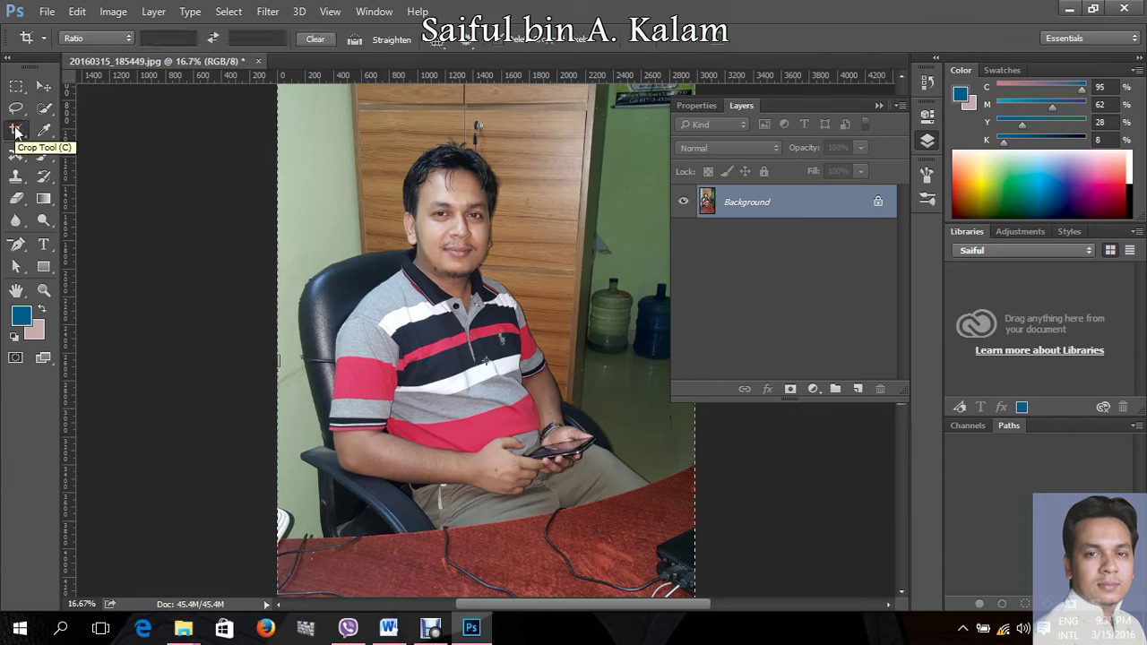
pyautogui.click(85, 43)
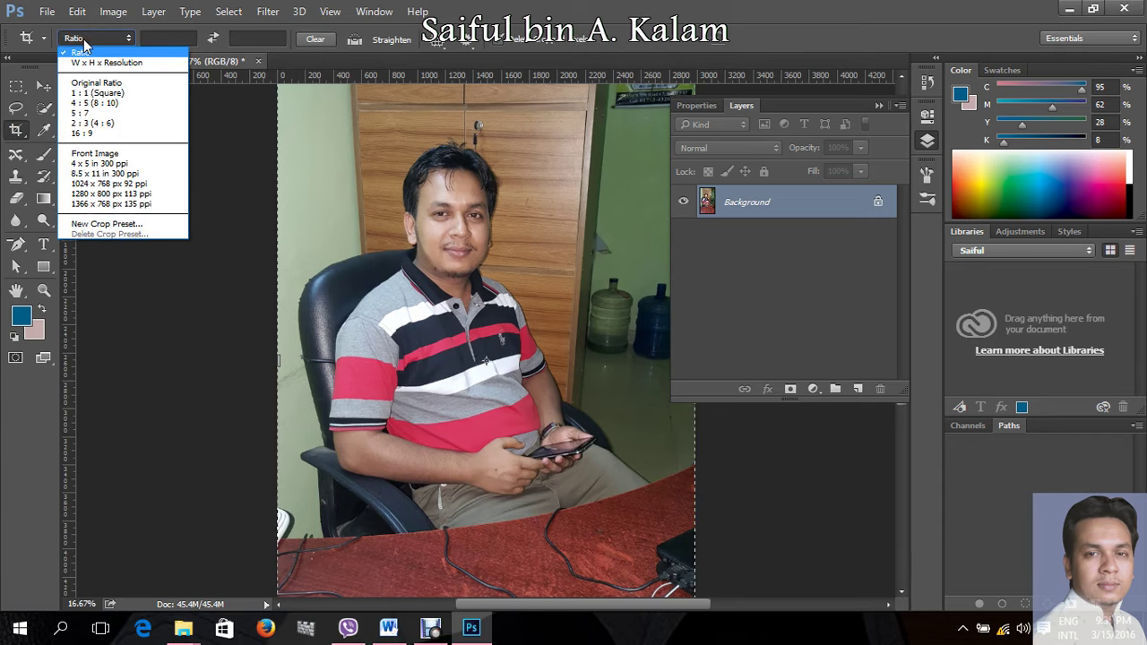
pyautogui.click(121, 65)
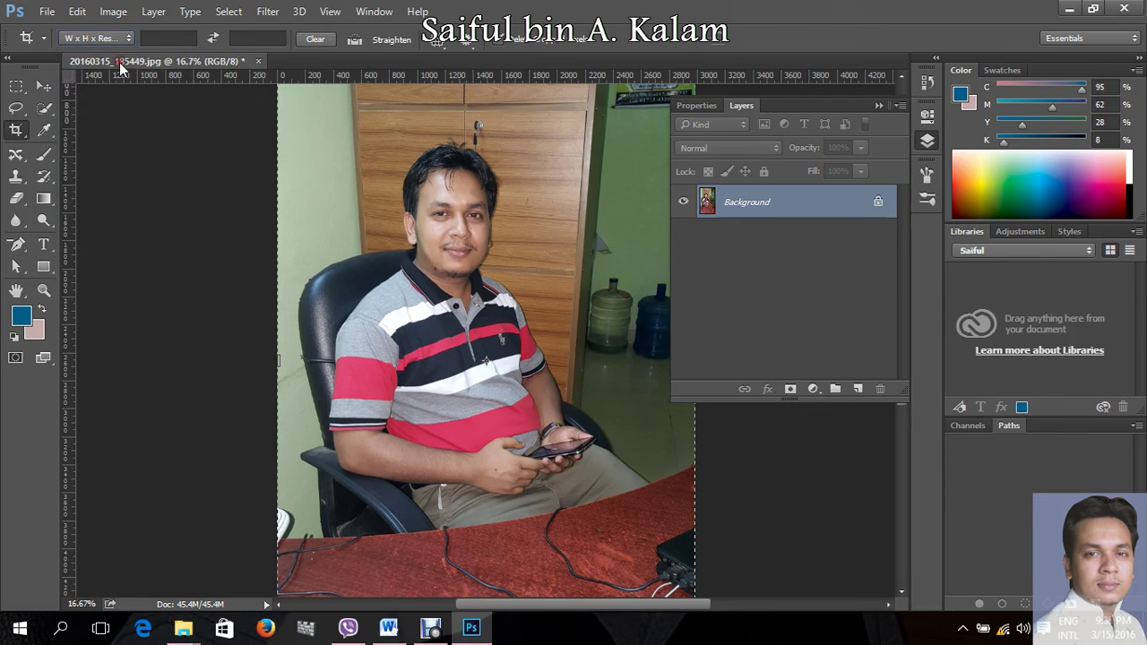
# Step: Enter a 1.5 × 2 crop size at 300 px/in, then cancel the pending crop
pyautogui.click(157, 39)
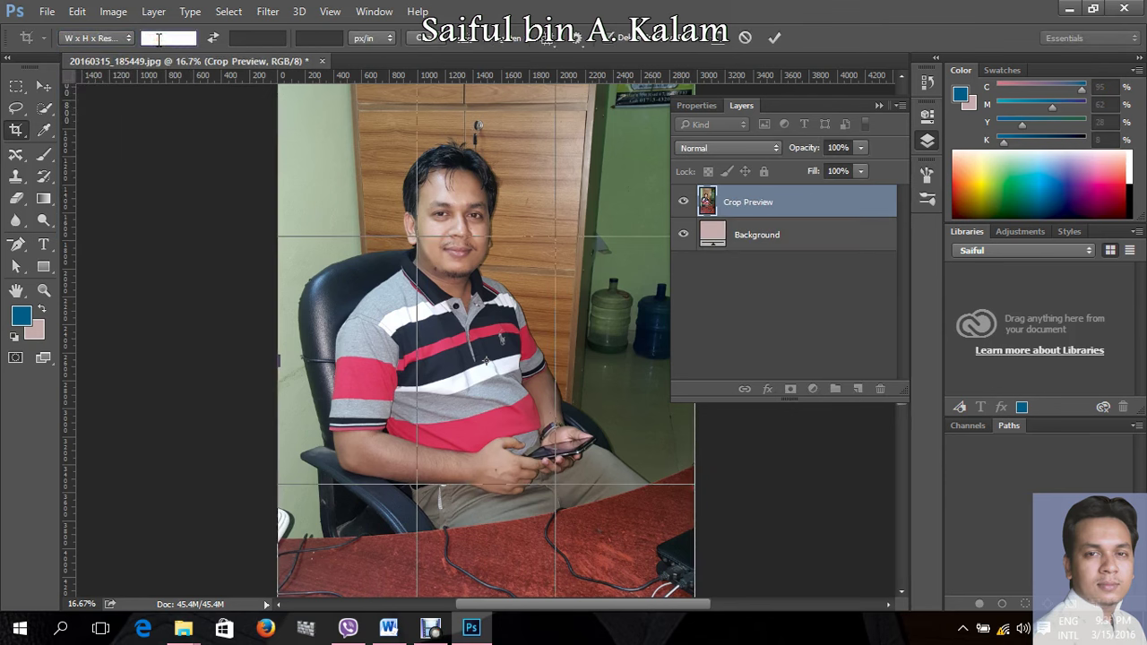
pyautogui.click(248, 38)
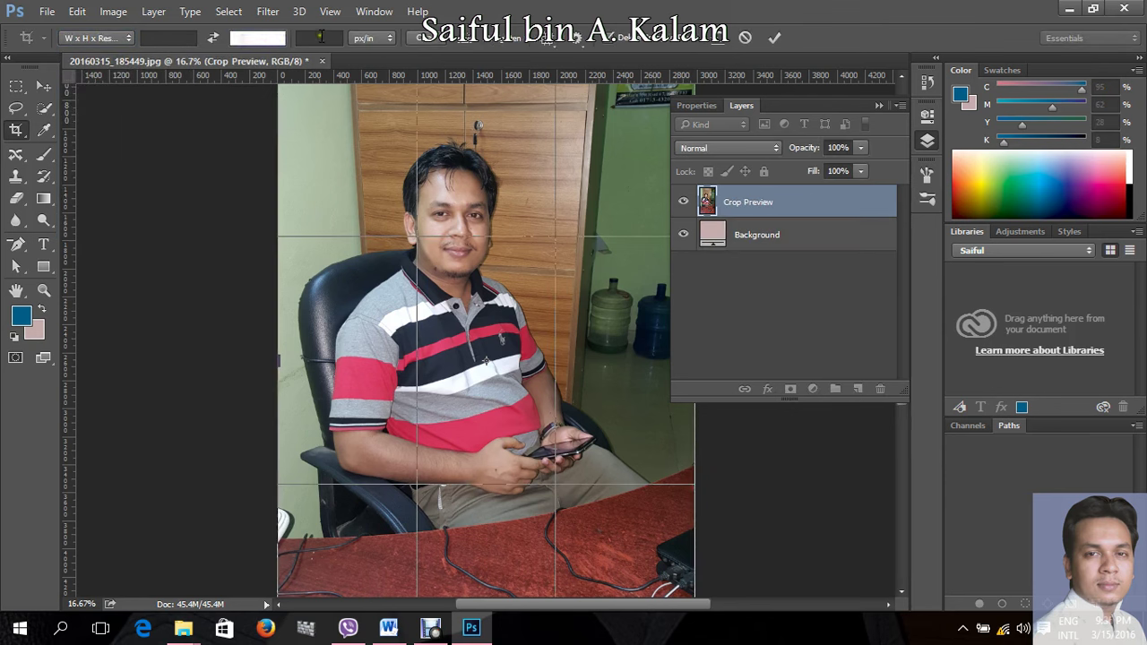
pyautogui.click(315, 38)
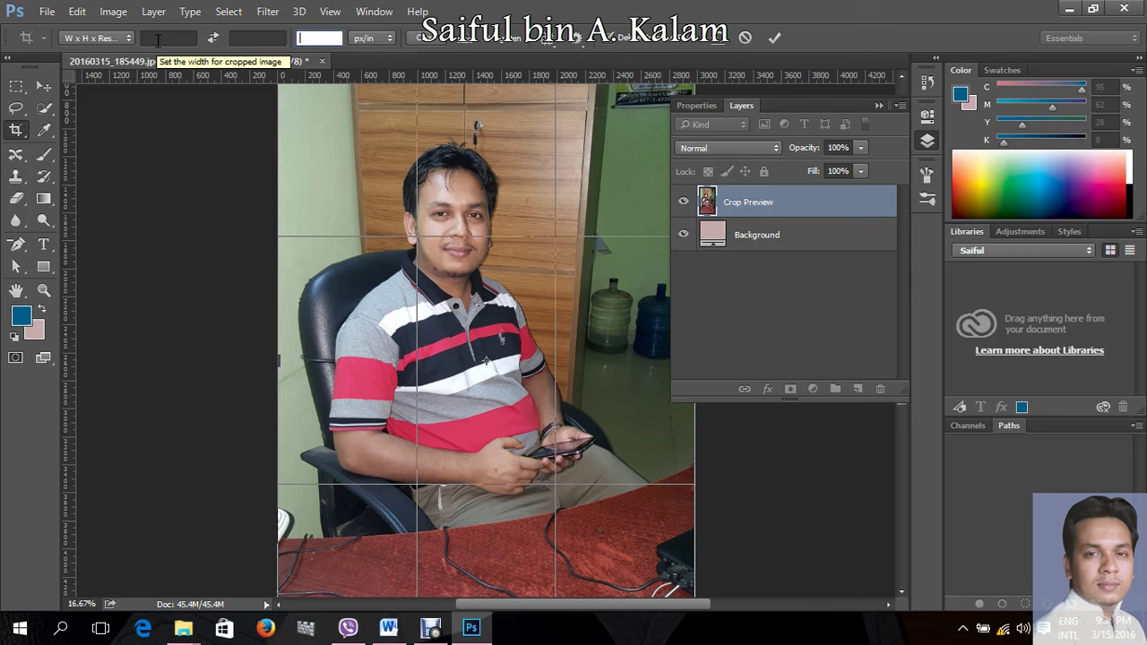
pyautogui.click(158, 41)
pyautogui.write('1.5')
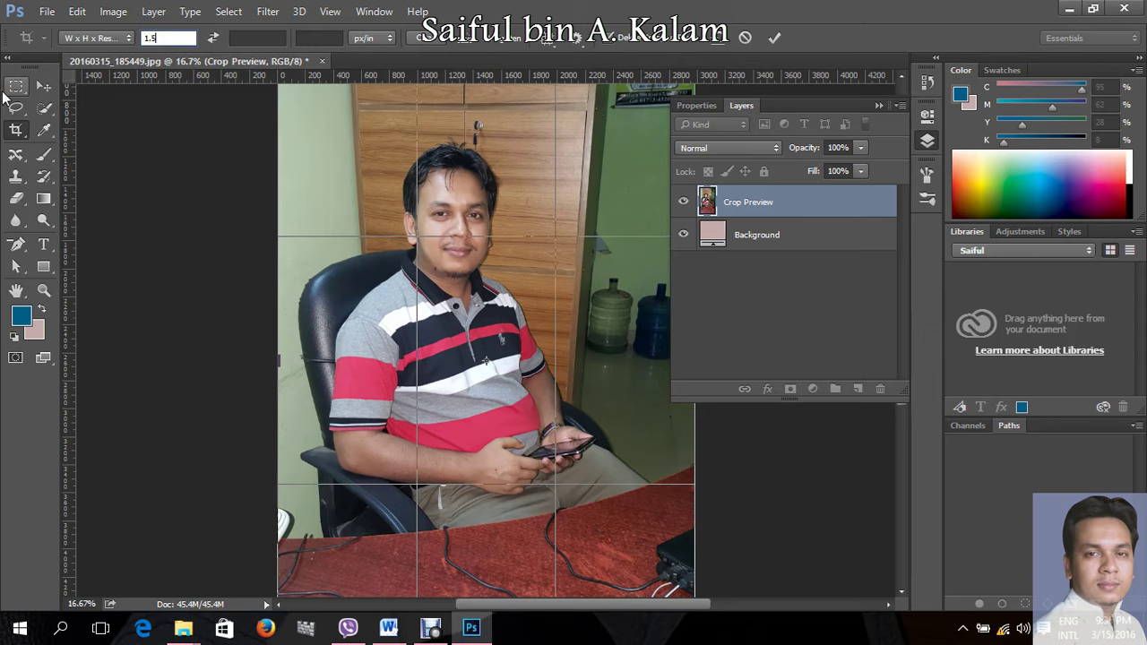
pyautogui.press('Tab')
pyautogui.write('2')
pyautogui.press('Tab')
pyautogui.write('300')
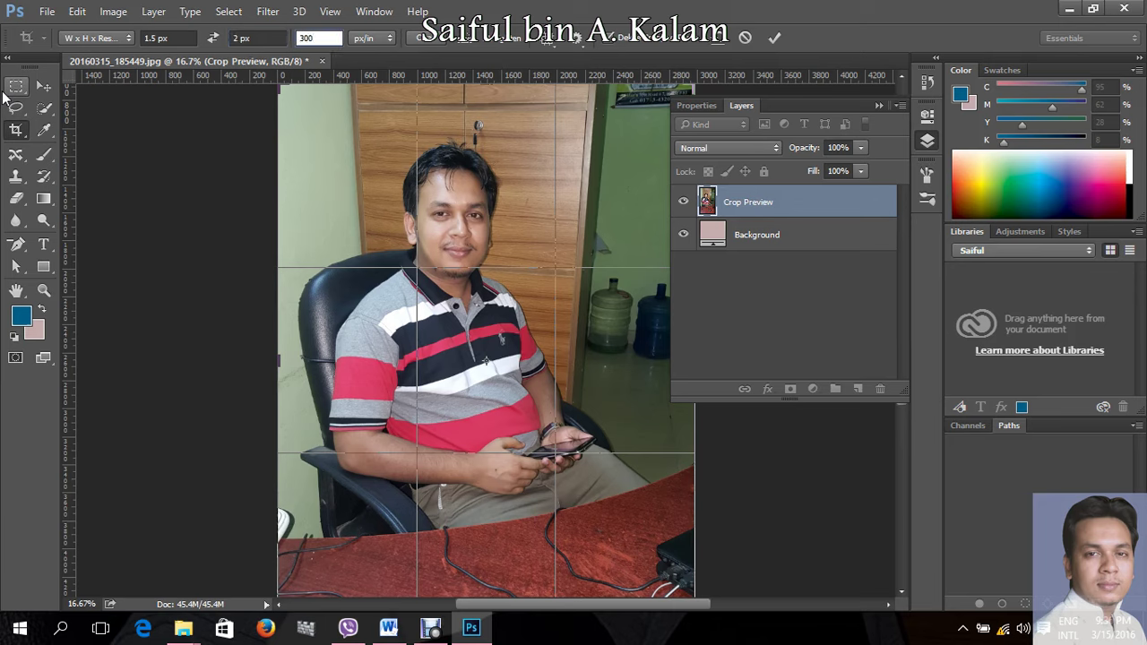
pyautogui.press('Return')
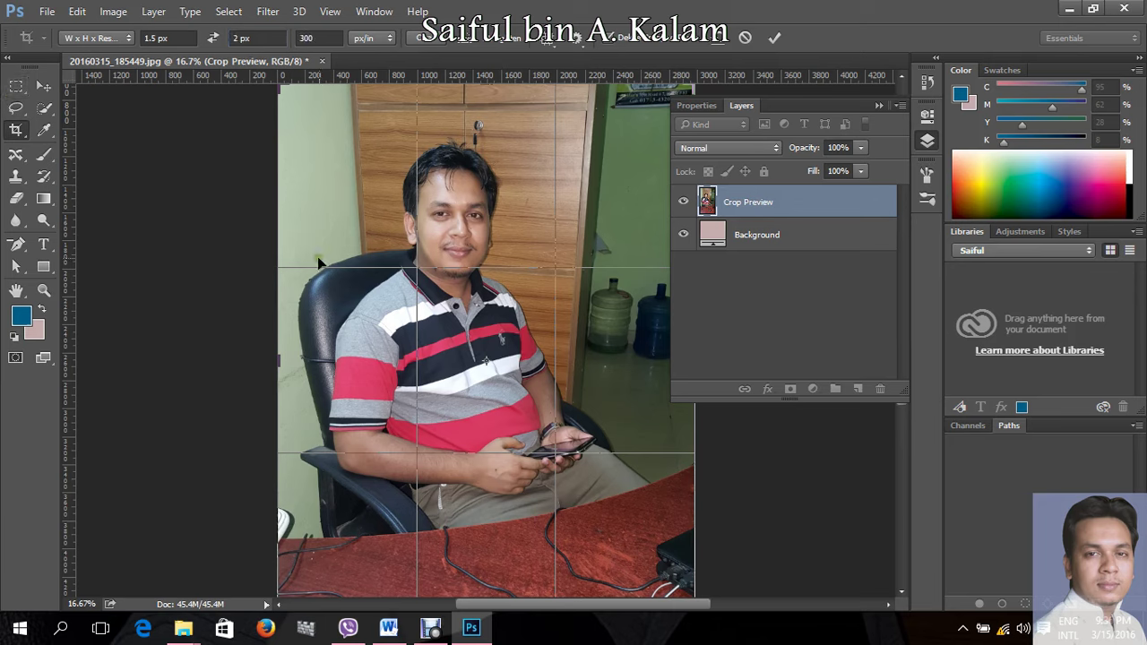
pyautogui.click(41, 152)
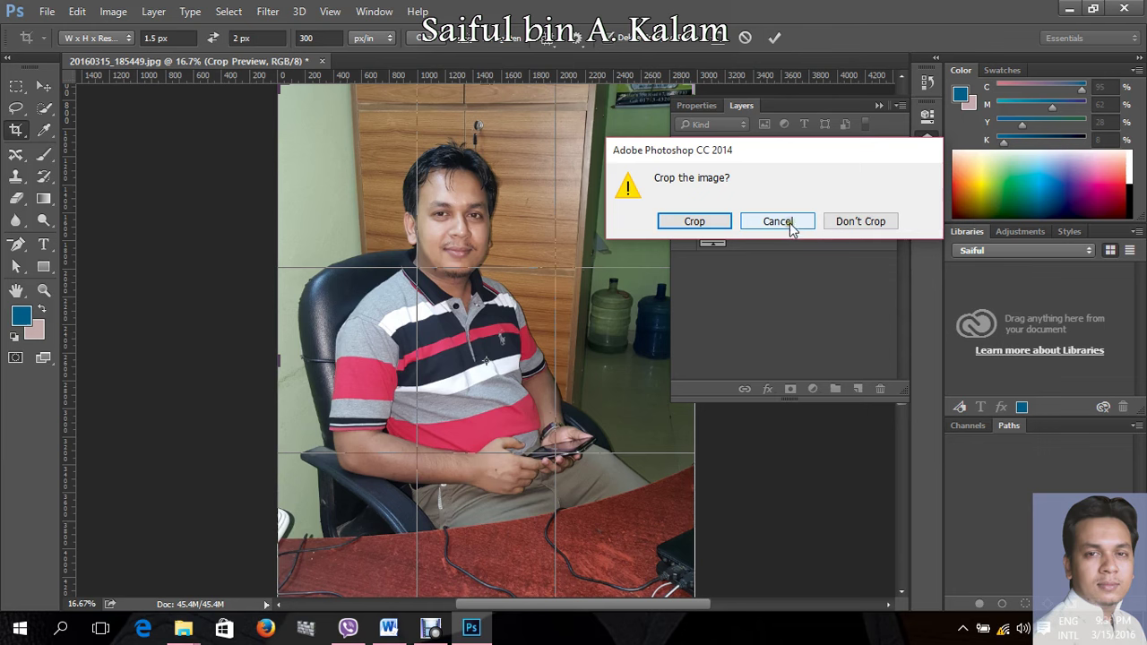
pyautogui.click(853, 222)
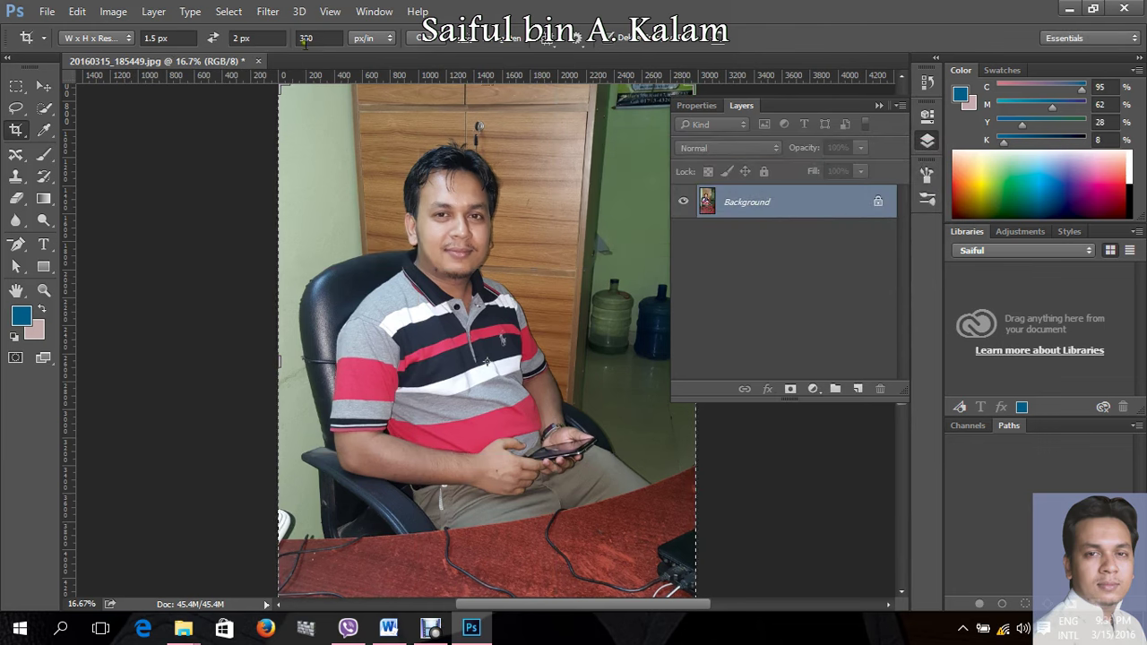
# Step: Draw a crop box around the head and shoulders, reposition the photo, and commit
pyautogui.moveTo(340, 123)
pyautogui.mouseDown()
pyautogui.moveTo(684, 495)
pyautogui.moveTo(631, 367)
pyautogui.moveTo(650, 394)
pyautogui.moveTo(640, 358)
pyautogui.moveTo(657, 384)
pyautogui.mouseUp()
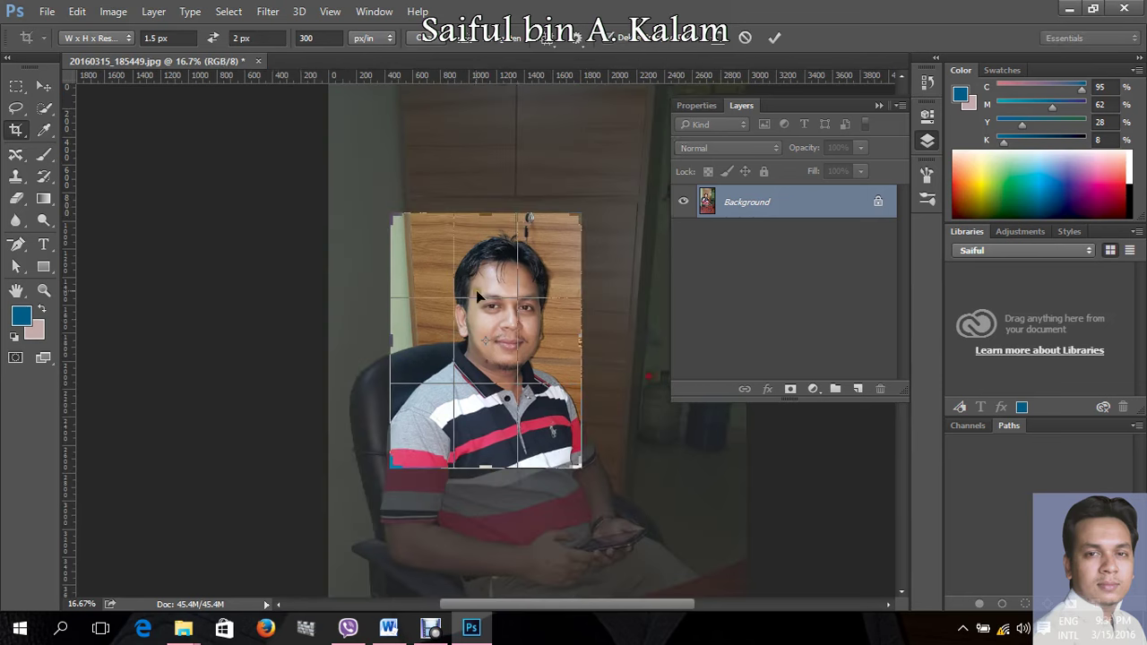
pyautogui.moveTo(452, 349); pyautogui.dragTo(518, 360)
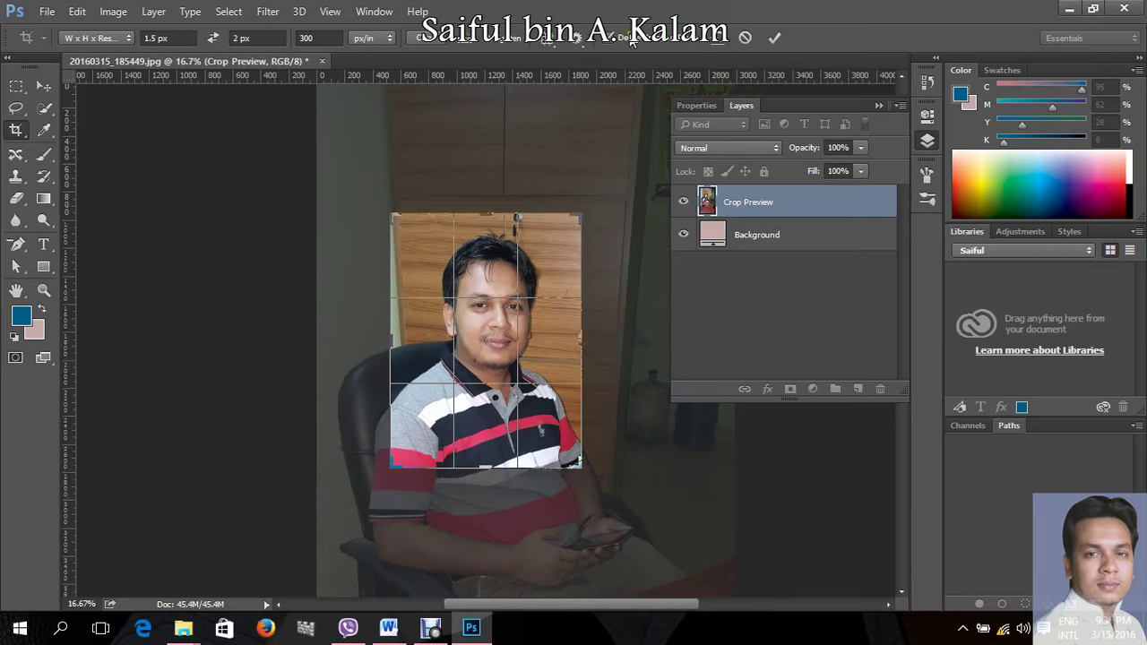
pyautogui.click(771, 39)
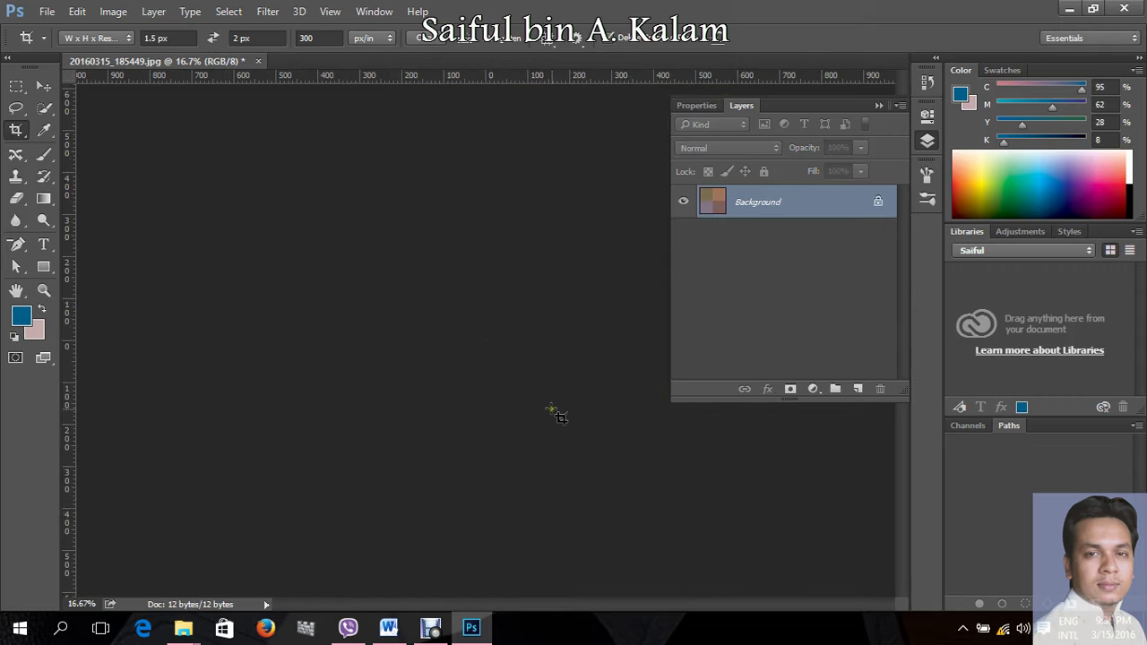
# Step: Zoom in on the tiny cropped result, then undo the crop
pyautogui.click(497, 350)
pyautogui.click(497, 350)
pyautogui.click(498, 350)
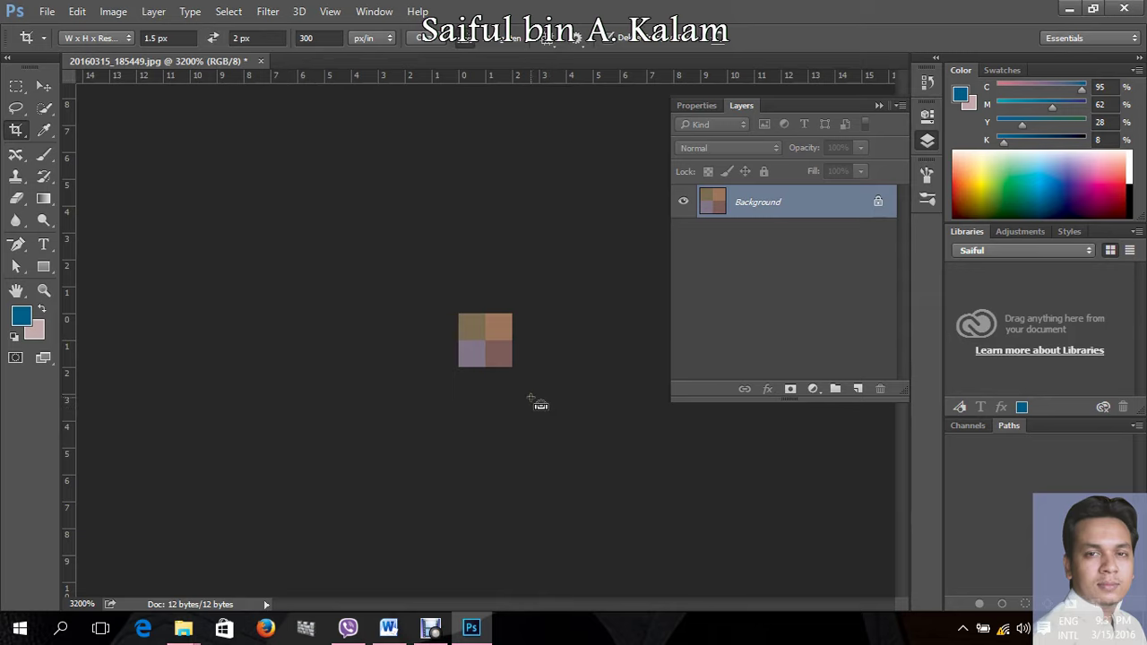
pyautogui.hotkey('ctrl', 'z')
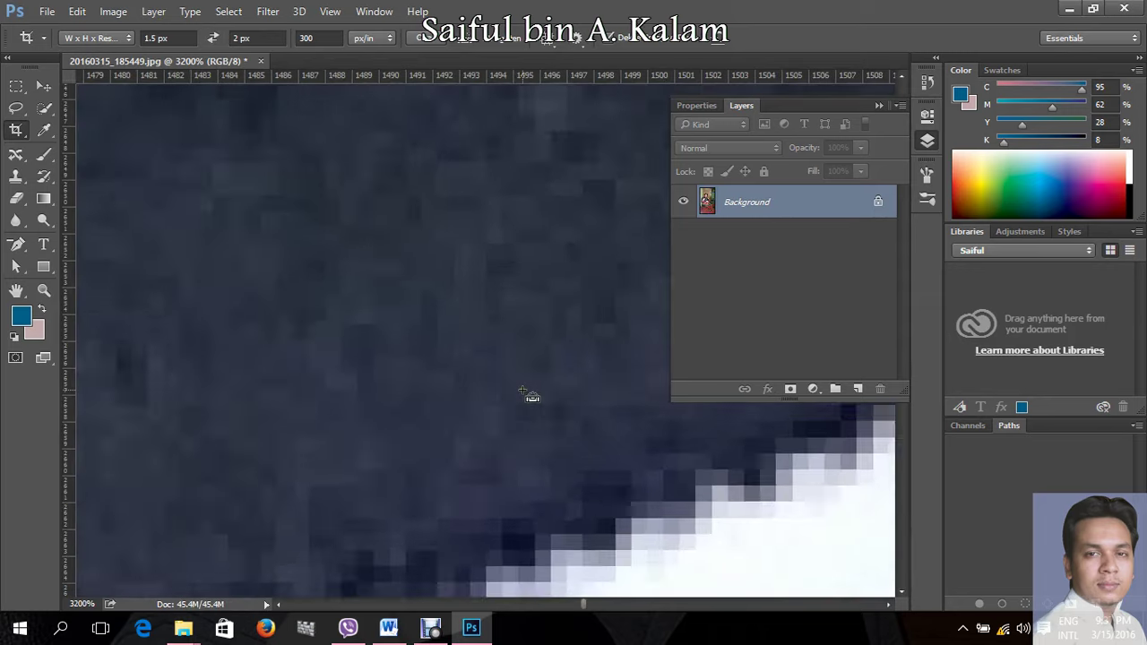
# Step: Zoom back out over the restored photo and select the crop width field
pyautogui.scroll(-3, 522, 389)
pyautogui.scroll(-3, 522, 390)
pyautogui.scroll(-3, 522, 390)
pyautogui.scroll(-3, 522, 389)
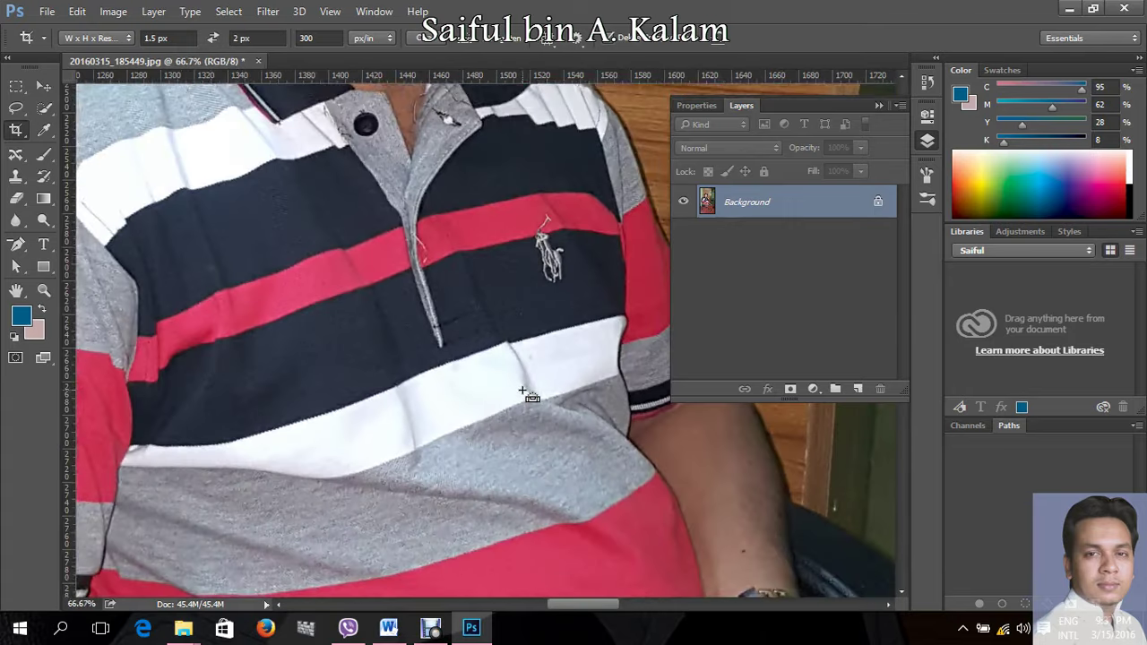
pyautogui.scroll(-1, 523, 389)
pyautogui.scroll(-1, 522, 390)
pyautogui.scroll(-1, 522, 390)
pyautogui.scroll(-1, 522, 390)
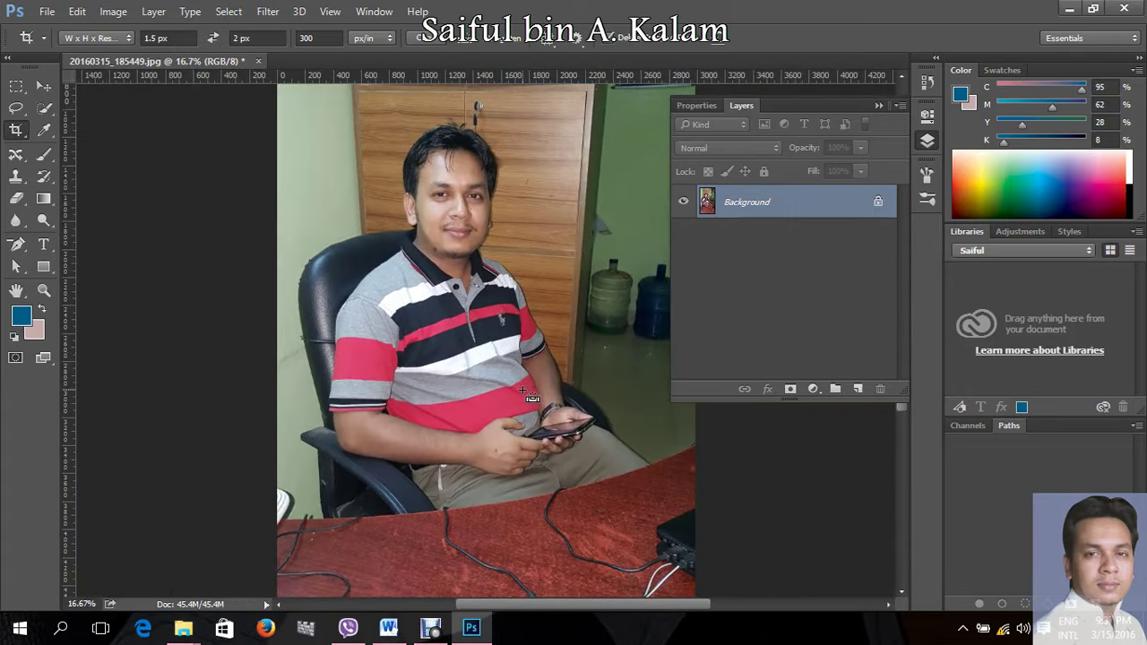
pyautogui.click(177, 40)
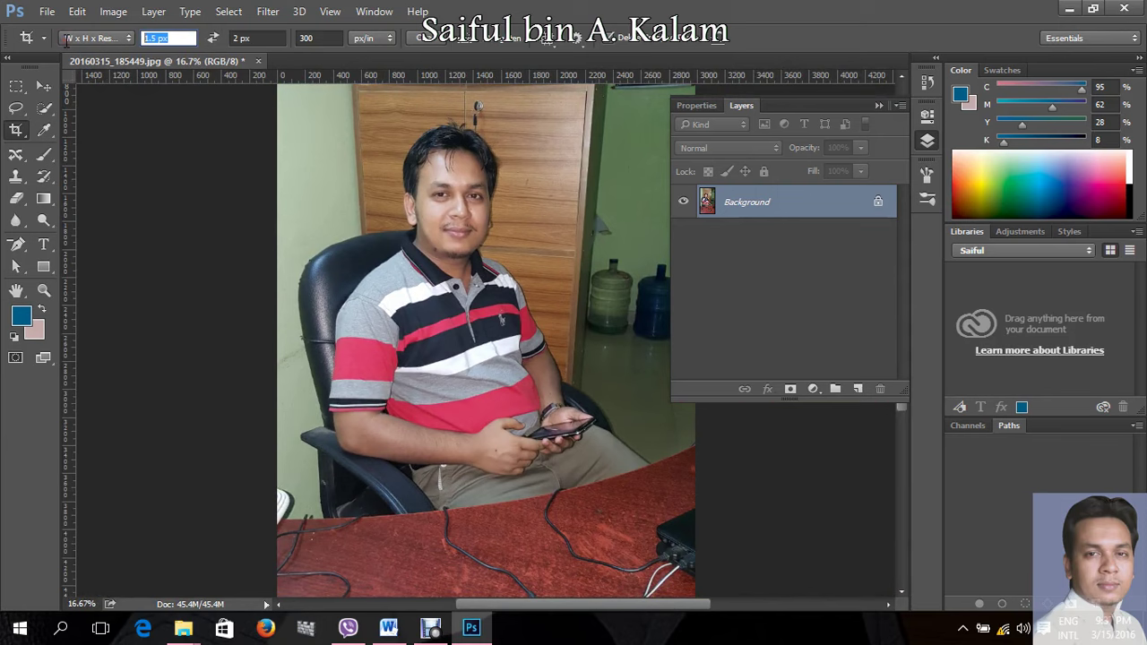
# Step: Set the crop size to 1.5 in wide by 2 in high
pyautogui.write('1.5')
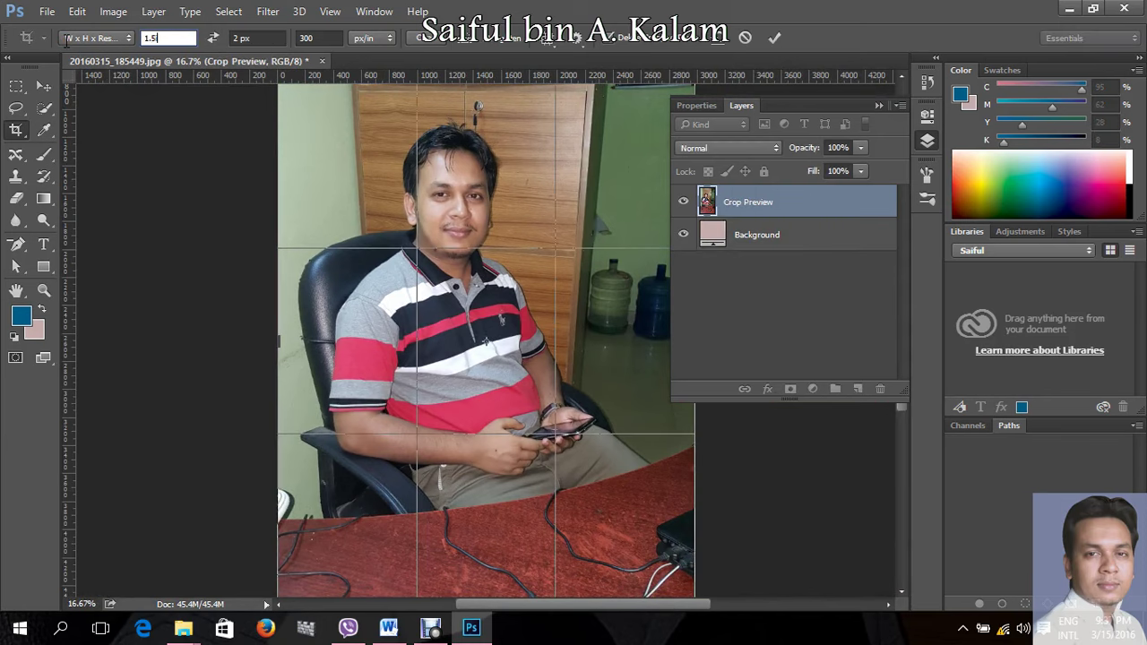
pyautogui.write('in')
pyautogui.press('Tab')
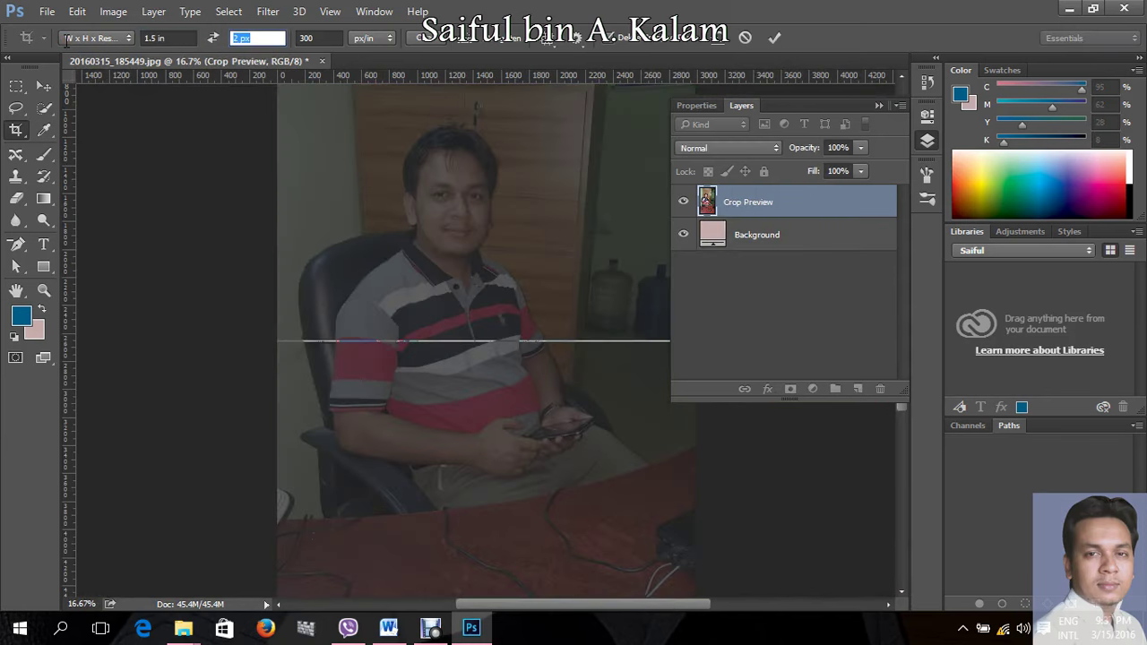
pyautogui.write('2in')
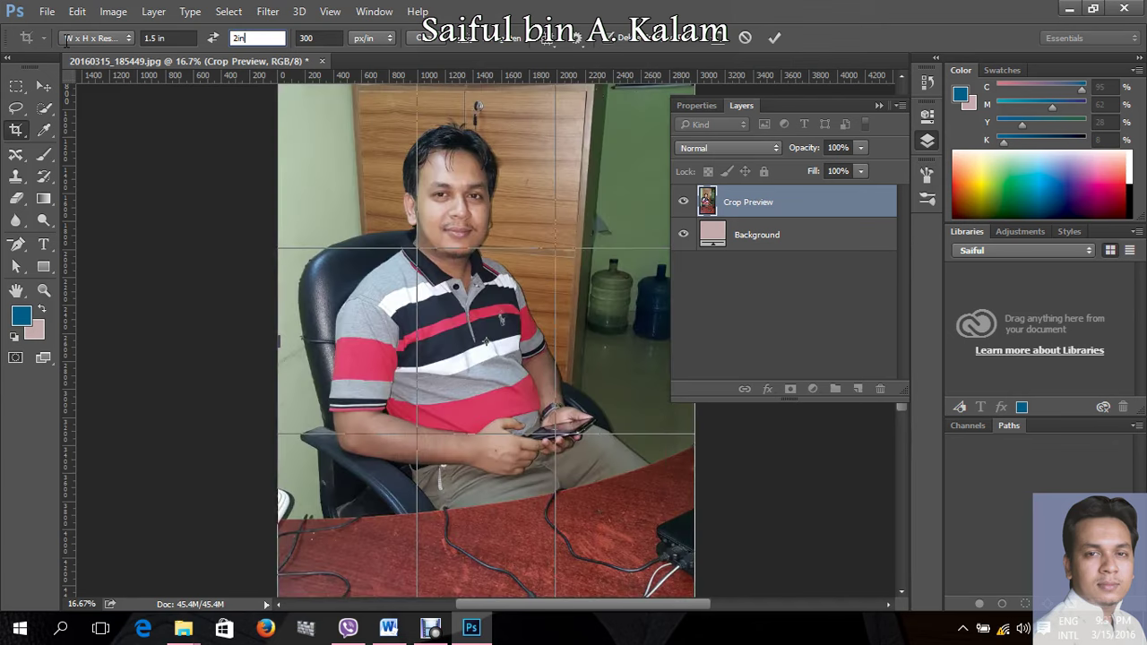
pyautogui.press('Return')
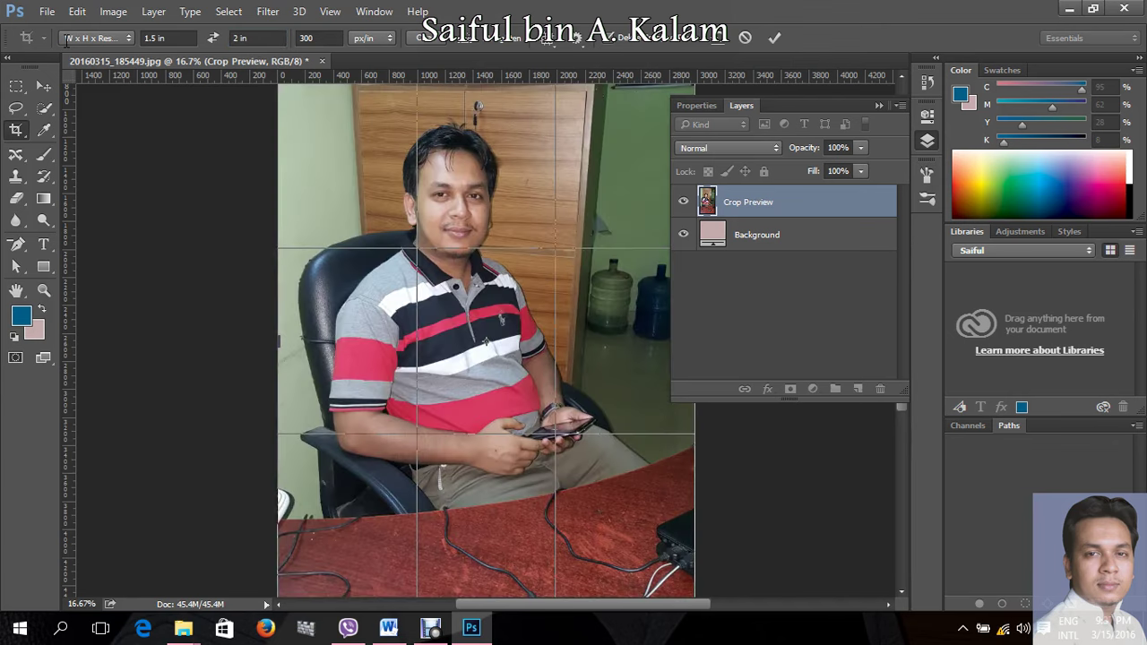
# Step: Discard the old crop box, redraw it around face and torso, and commit
pyautogui.hotkey('ctrl', '-')
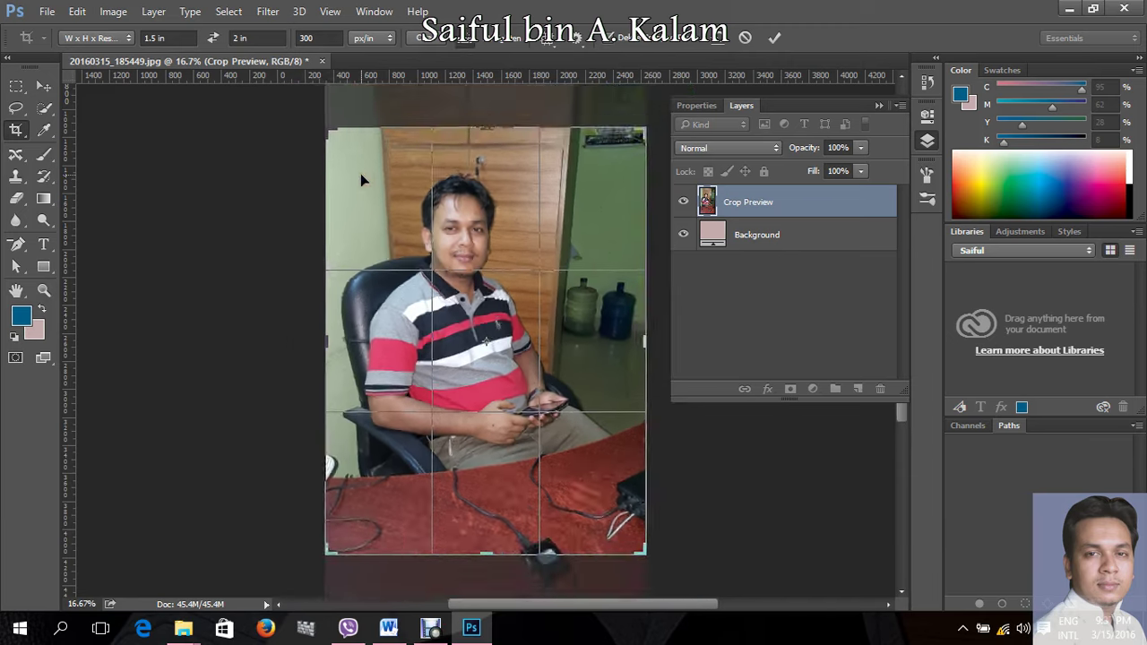
pyautogui.hotkey('ctrl', '-')
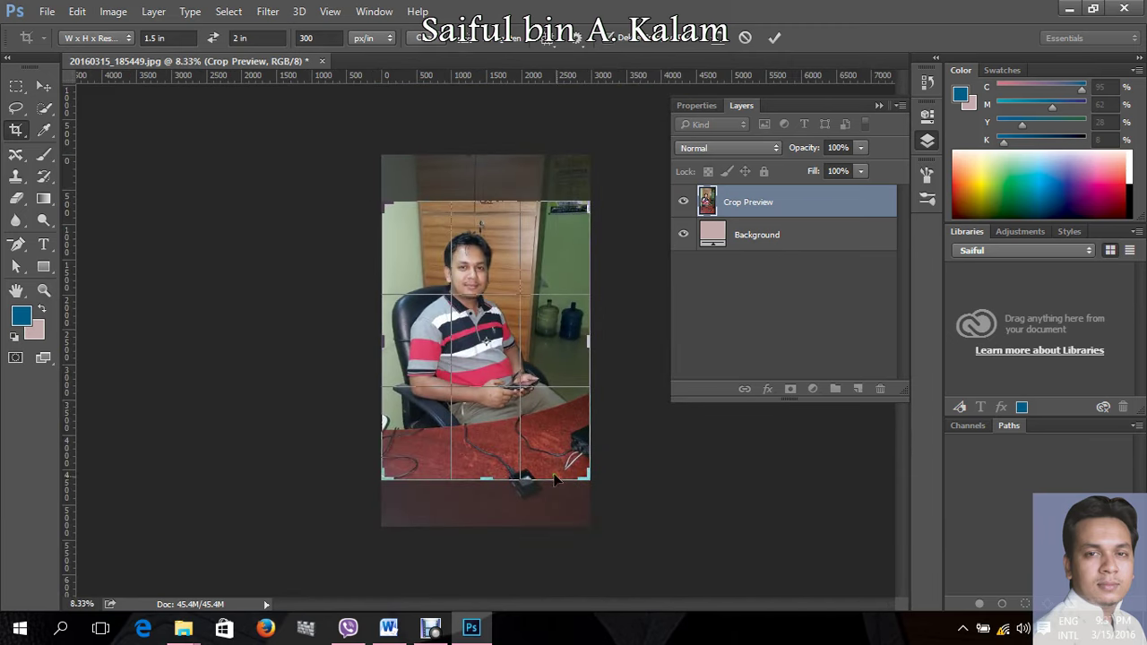
pyautogui.click(37, 146)
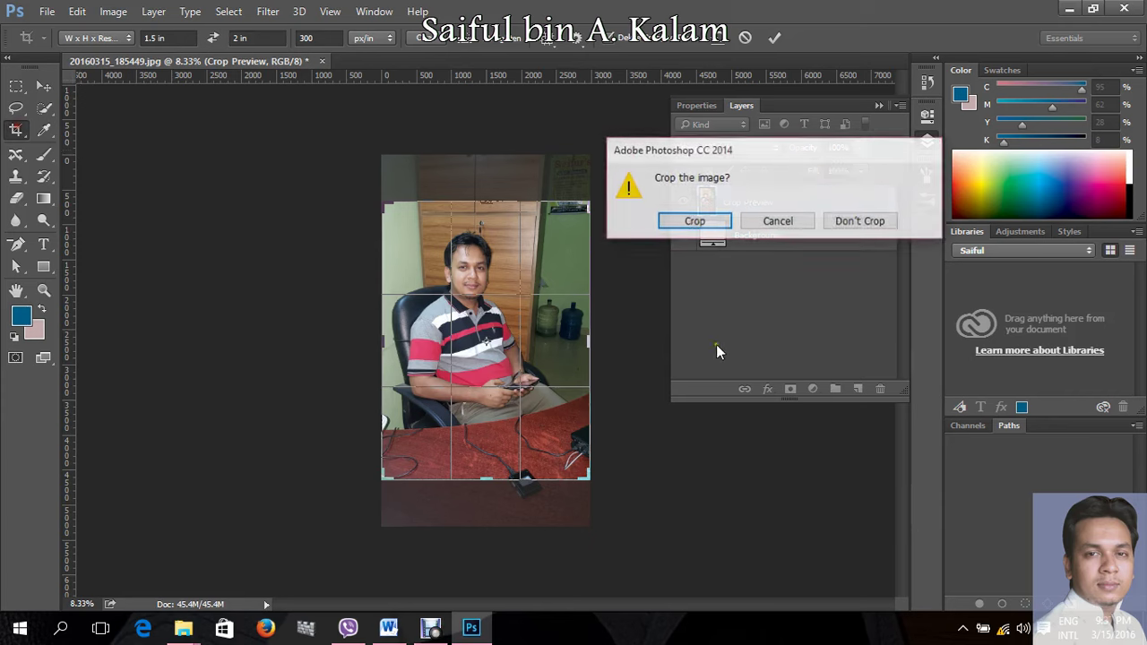
pyautogui.click(884, 229)
pyautogui.moveTo(409, 208); pyautogui.dragTo(564, 369)
pyautogui.hotkey('ctrl', '+')
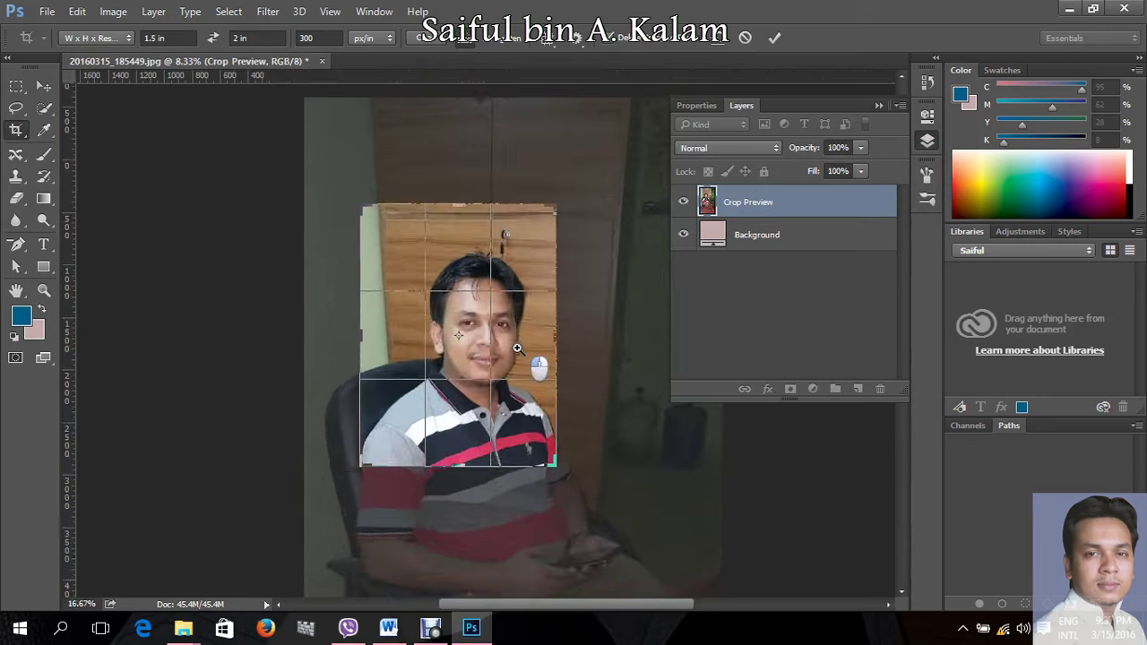
pyautogui.click(517, 348)
pyautogui.moveTo(476, 328); pyautogui.dragTo(448, 304)
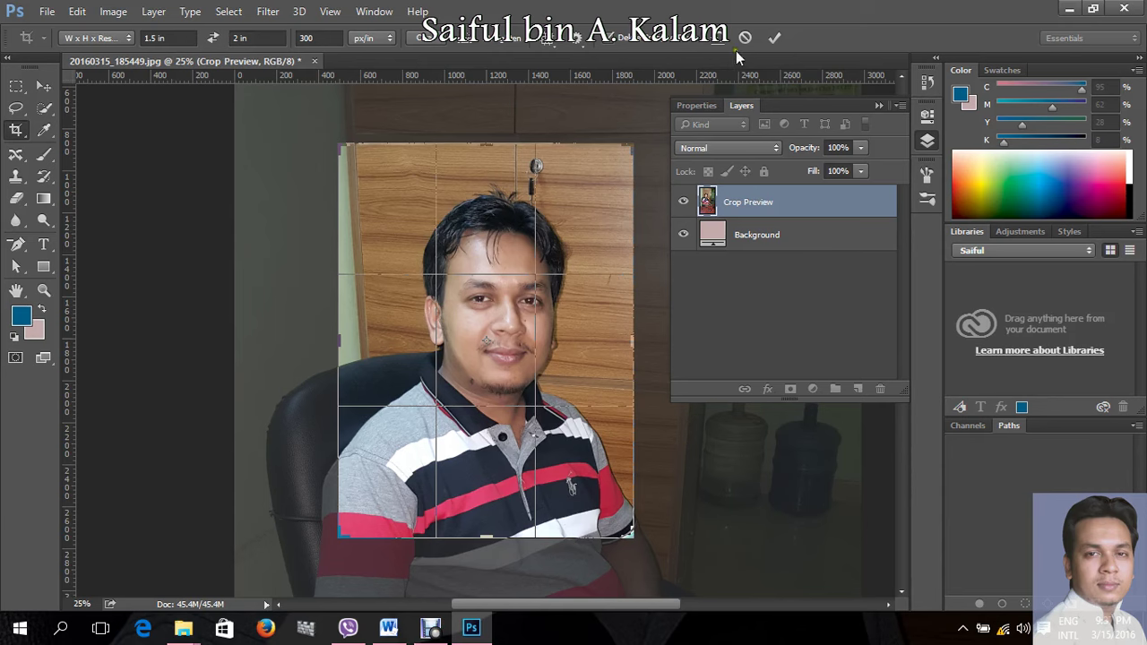
pyautogui.click(769, 41)
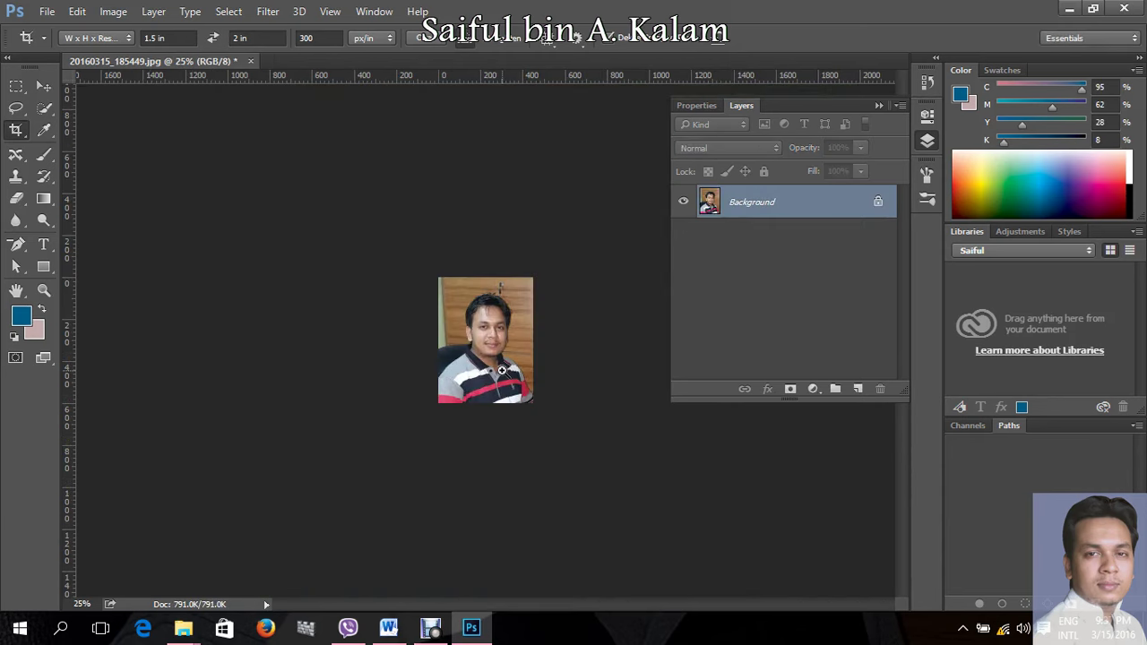
pyautogui.click(501, 371)
pyautogui.click(584, 349)
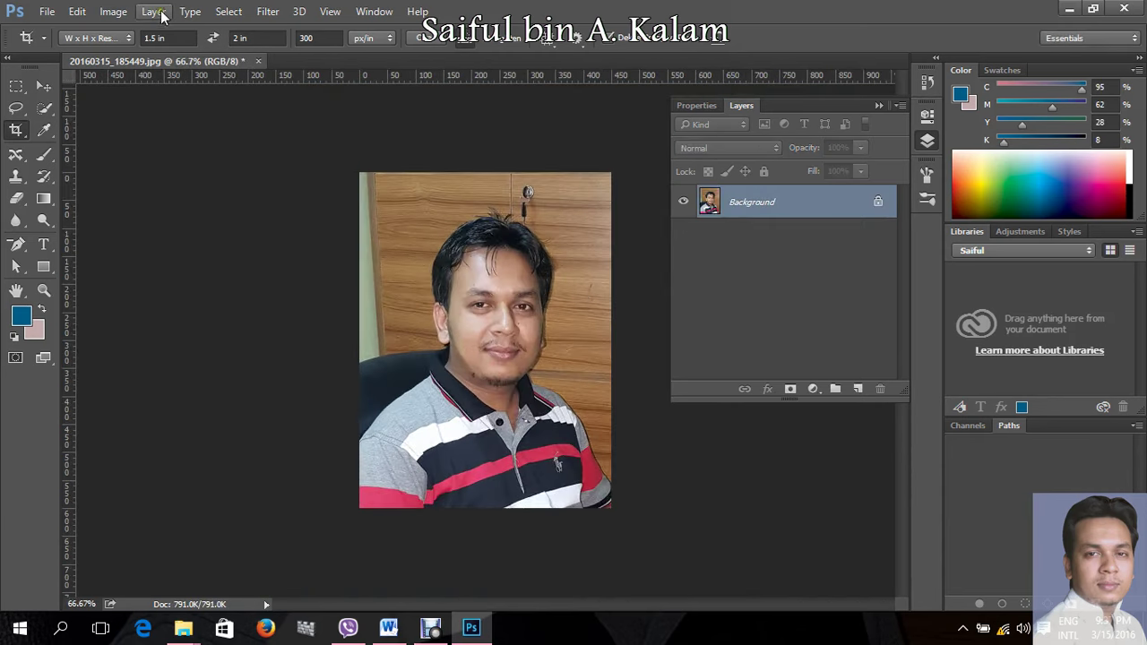
pyautogui.click(113, 12)
pyautogui.click(165, 130)
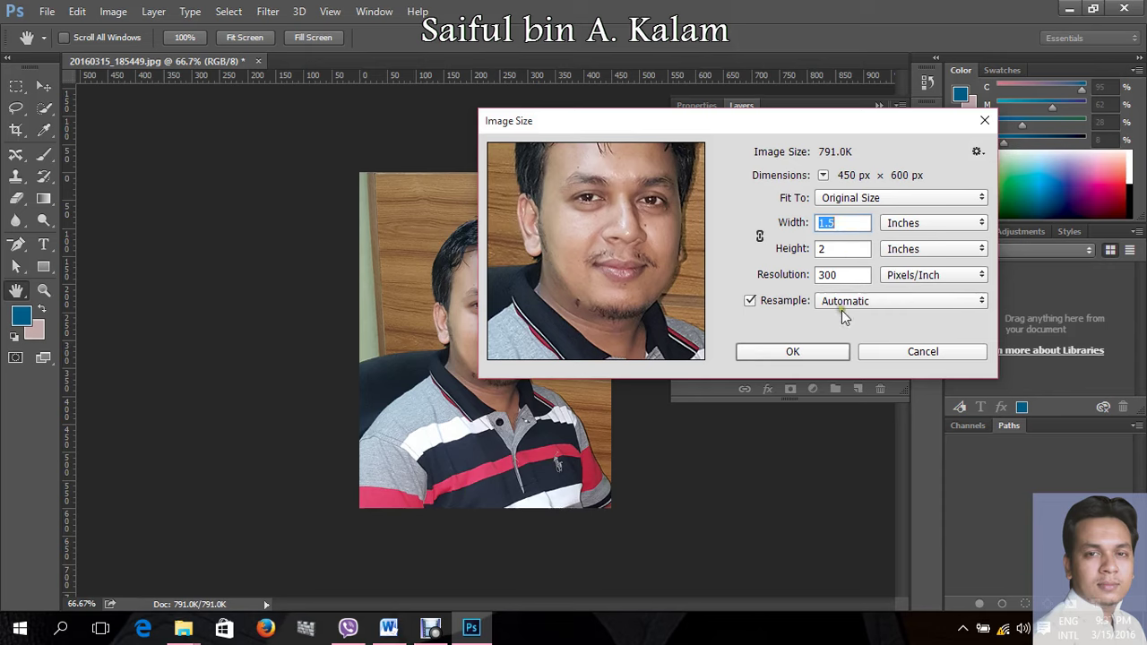
pyautogui.click(916, 353)
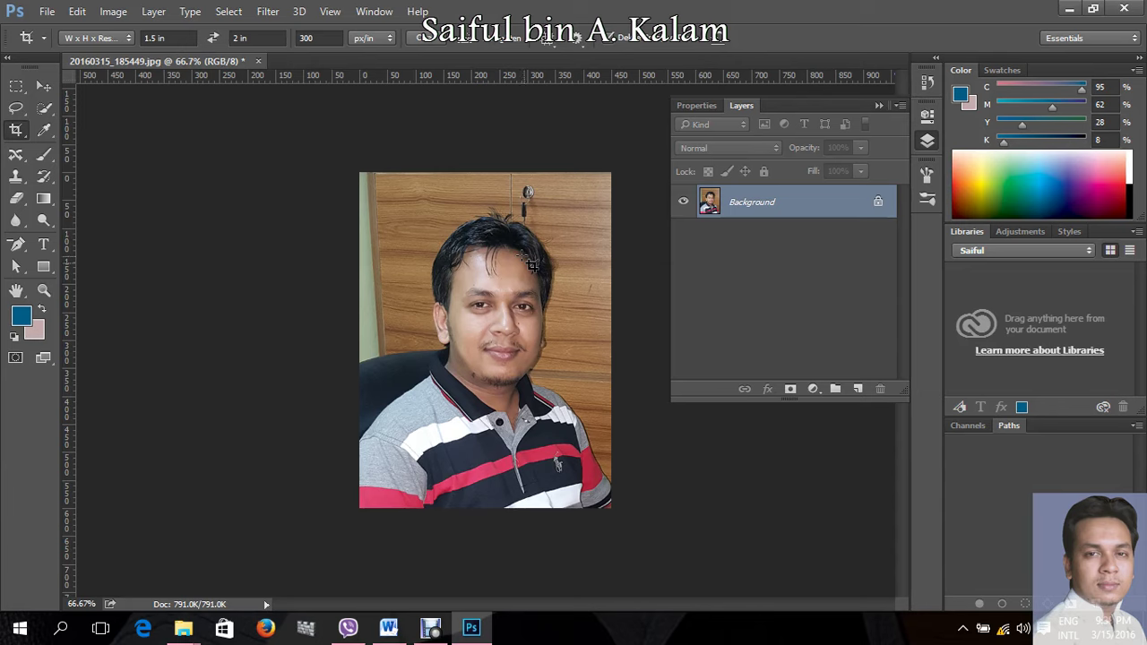
pyautogui.click(77, 11)
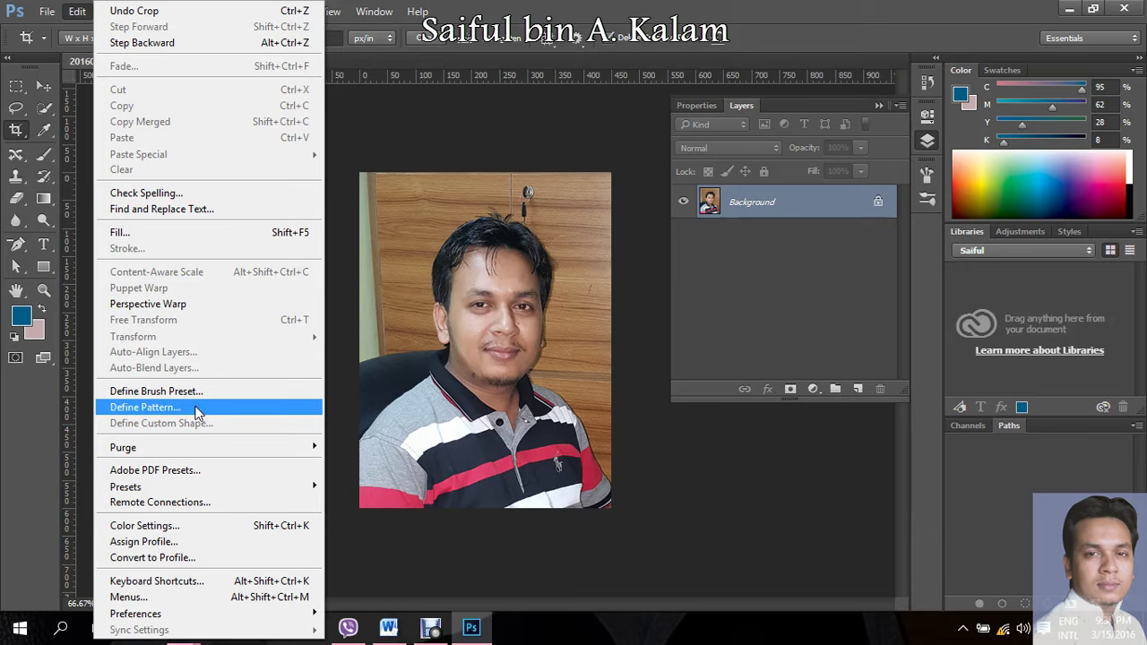
# Step: Define the cropped portrait as a pattern named with the subject's full name
pyautogui.click(197, 409)
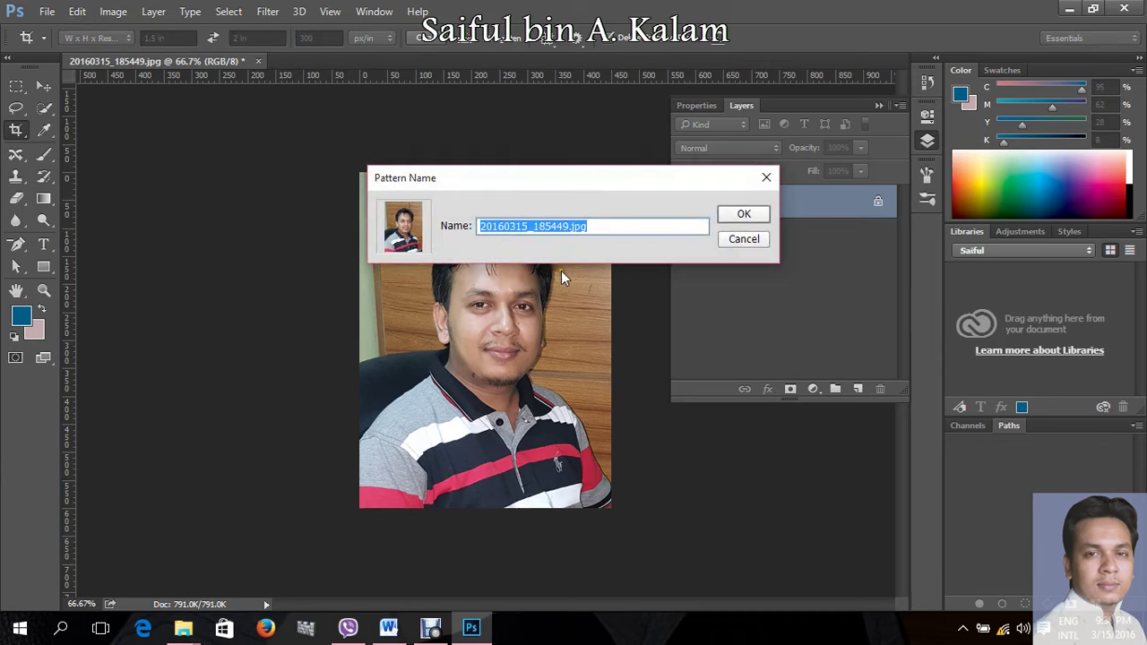
pyautogui.write('saiful bin a kalam')
pyautogui.click(744, 220)
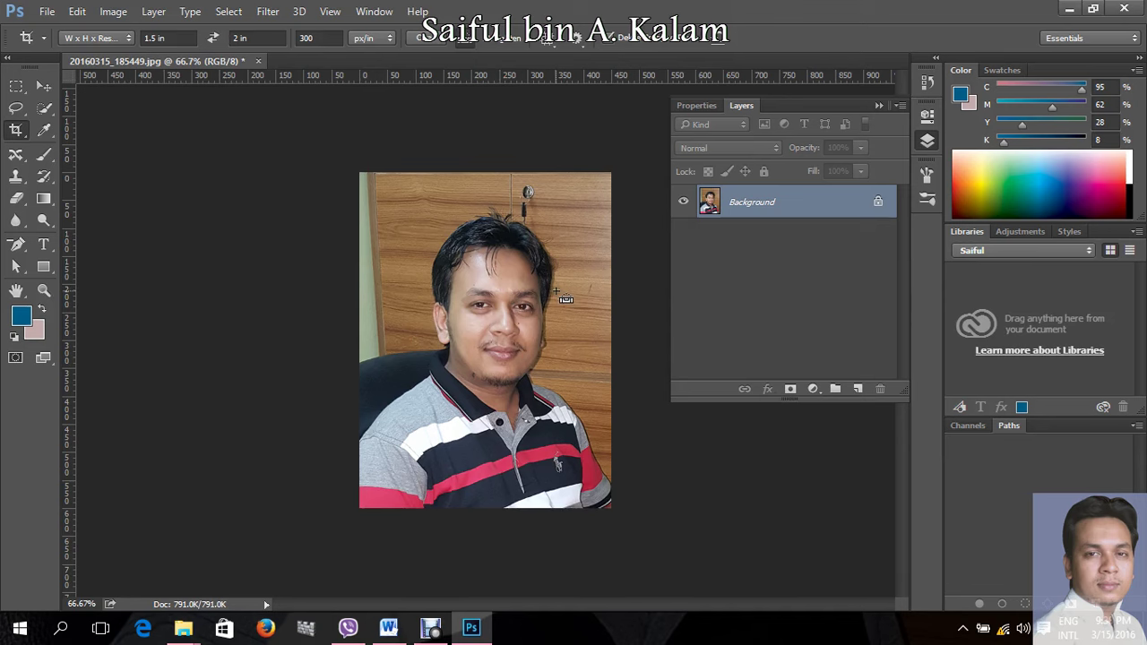
pyautogui.hotkey('ctrl', 'n')
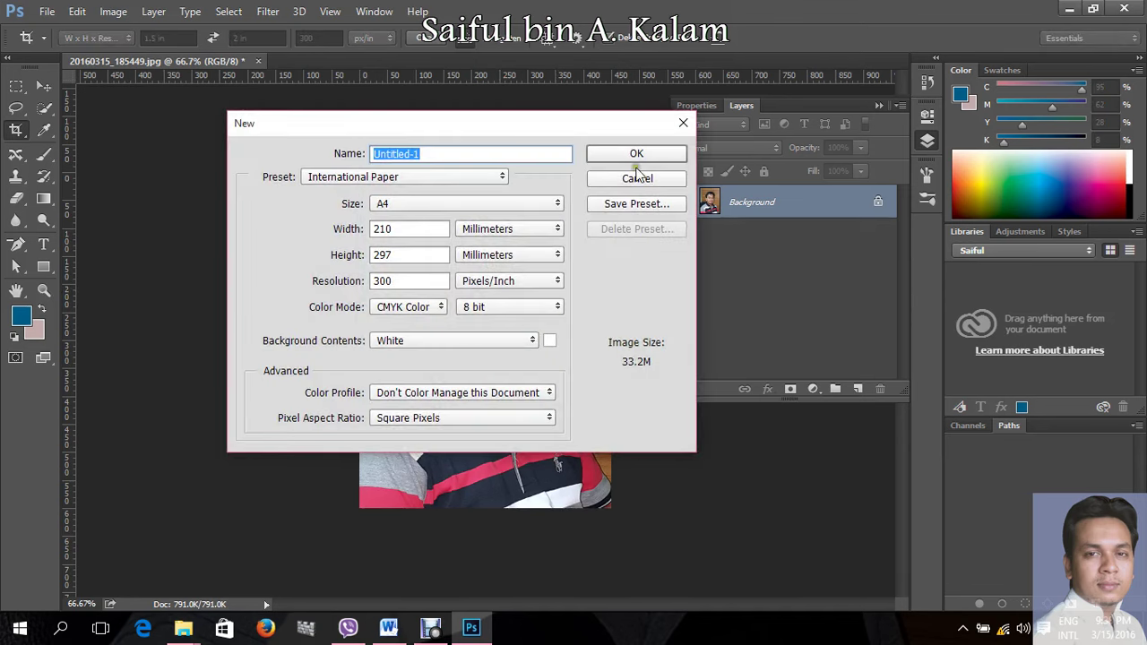
# Step: Create a white A4 document at 300 px/in and add an empty Layer 1 above Background
pyautogui.click(636, 154)
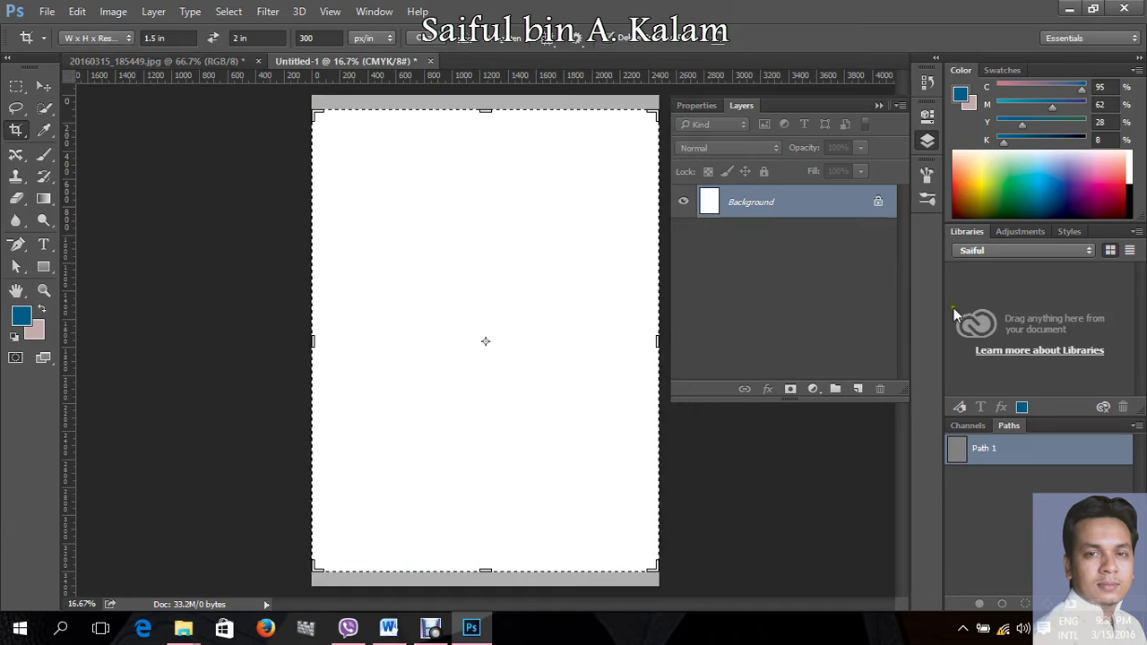
pyautogui.hotkey('ctrl', 'z')
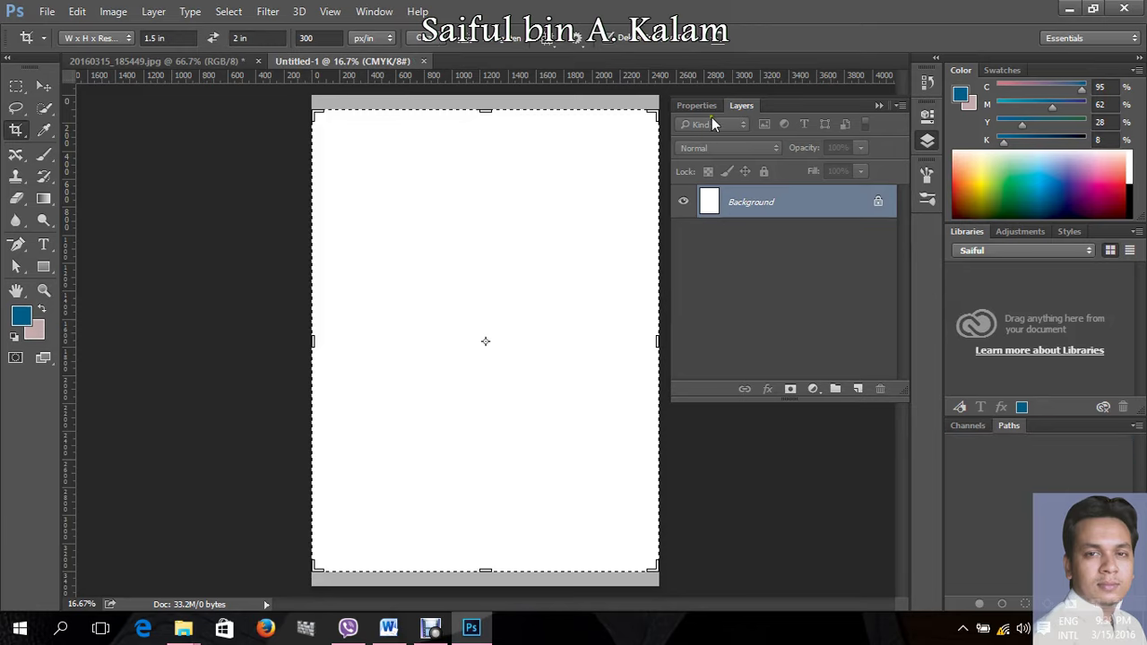
pyautogui.click(741, 108)
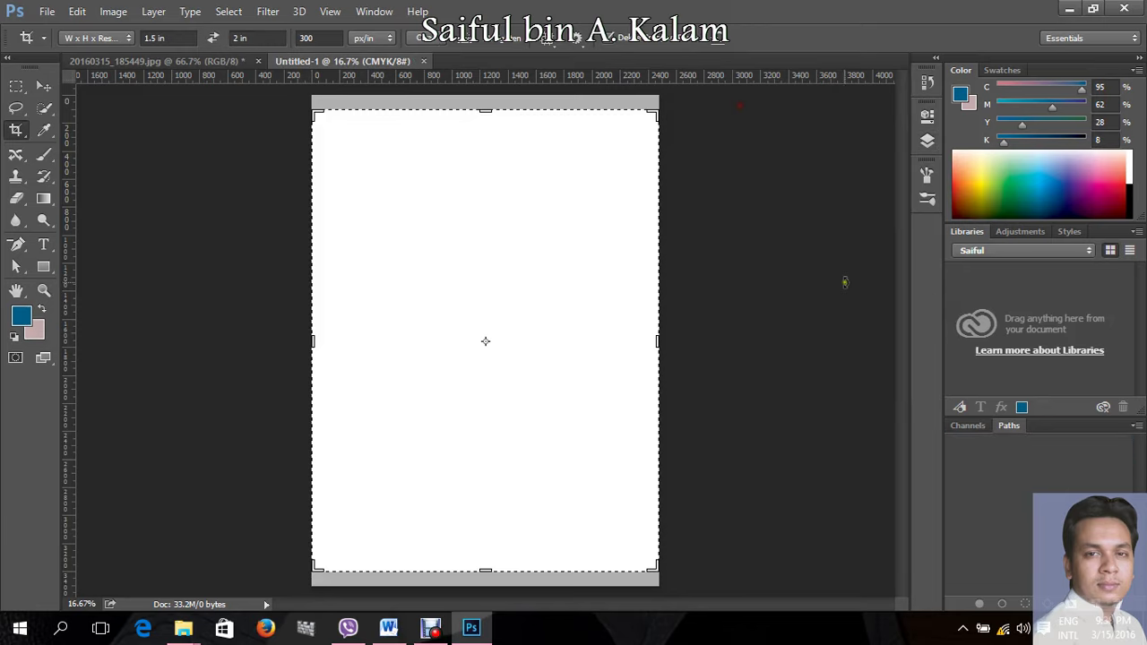
pyautogui.click(927, 141)
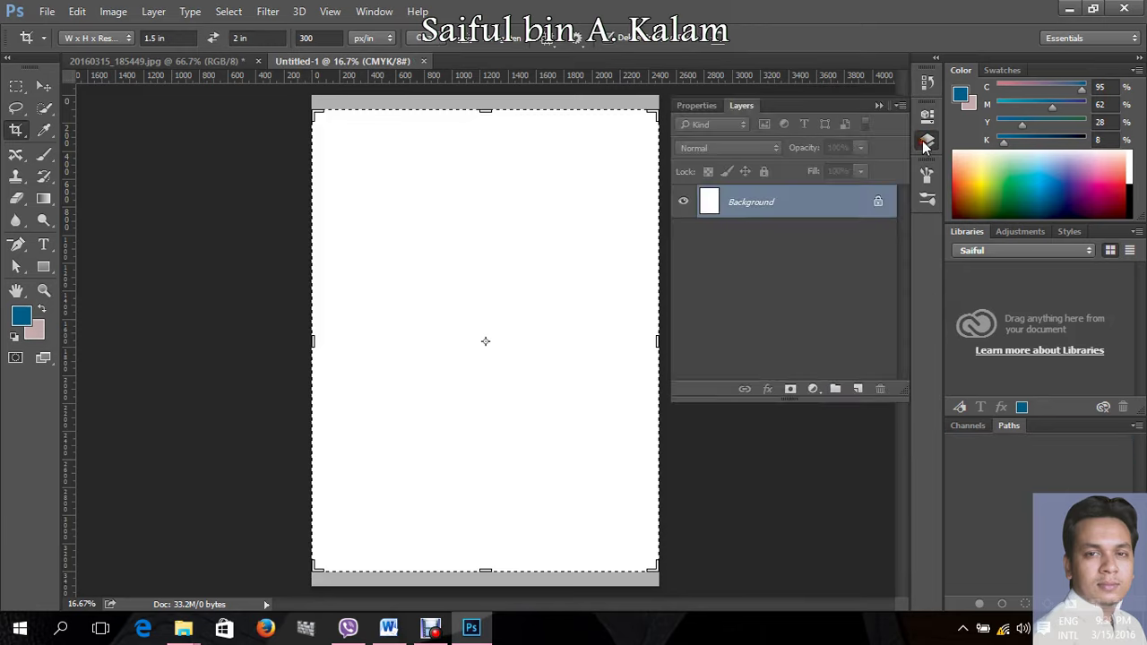
pyautogui.click(858, 389)
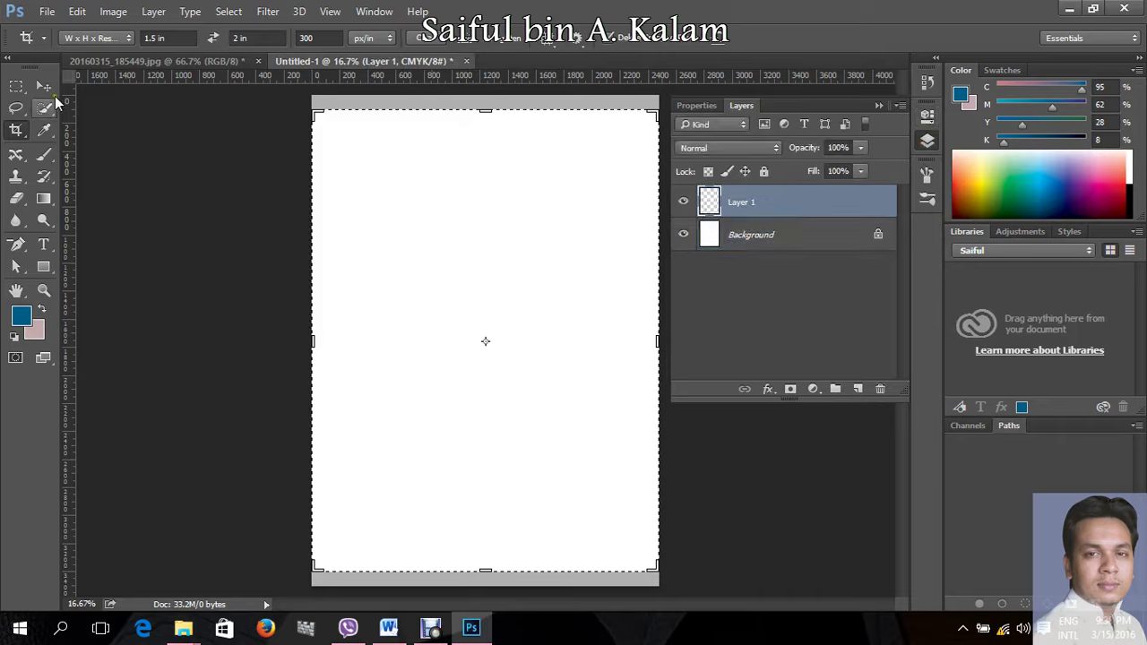
pyautogui.click(45, 86)
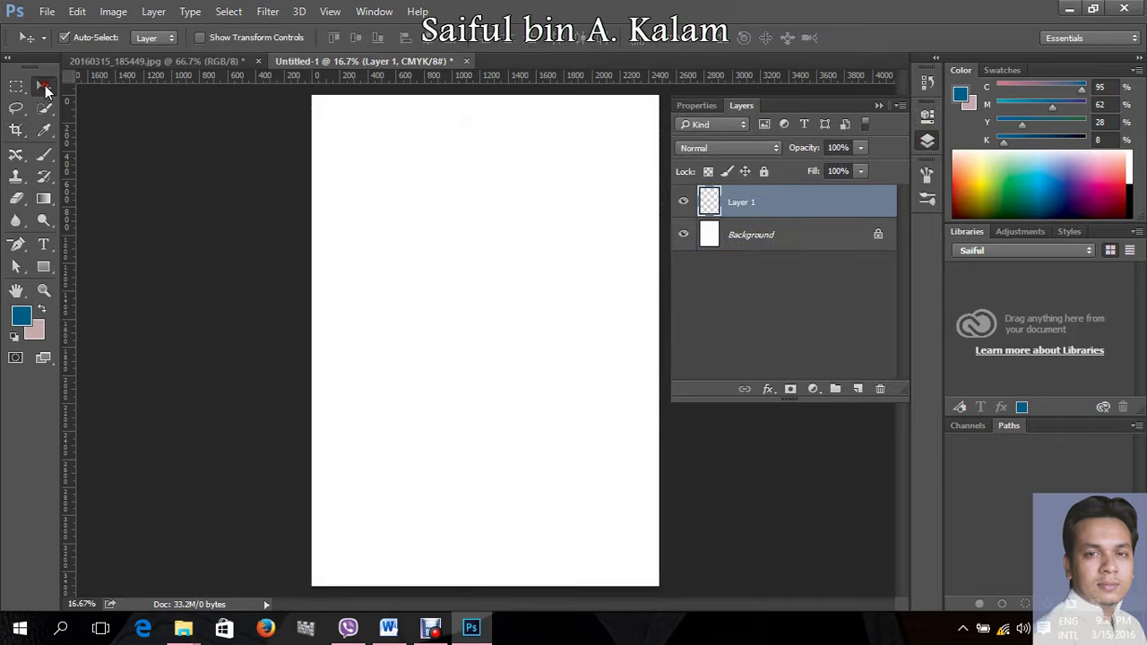
pyautogui.click(17, 177)
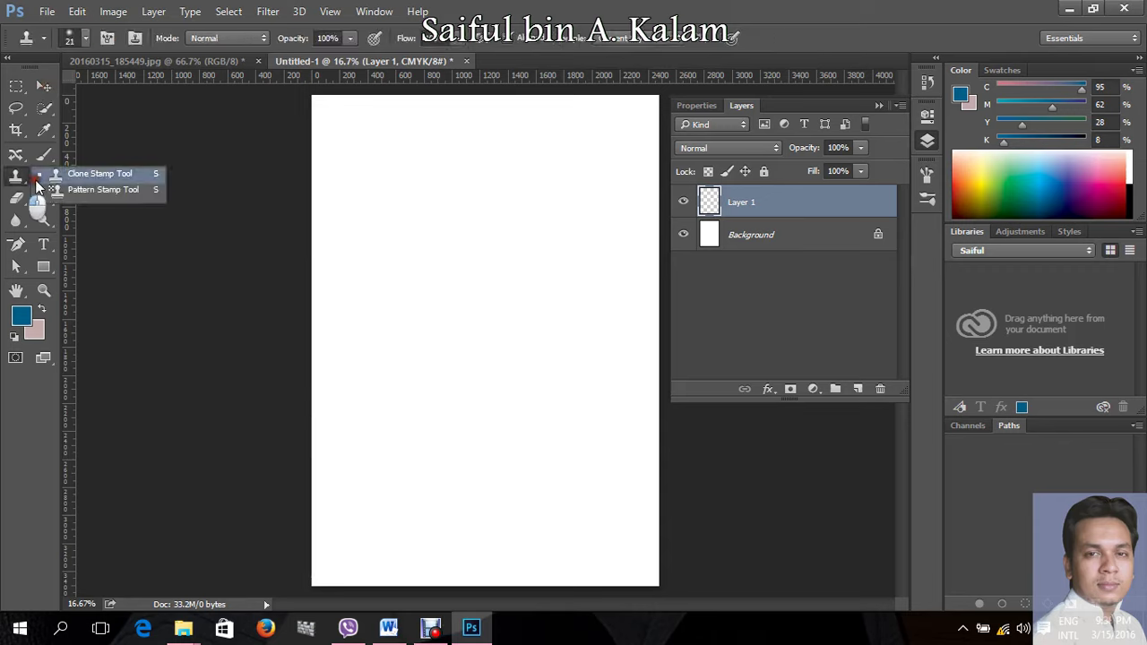
# Step: Set up the Pattern Stamp Tool with the portrait pattern and a 1200 px brush
pyautogui.click(99, 189)
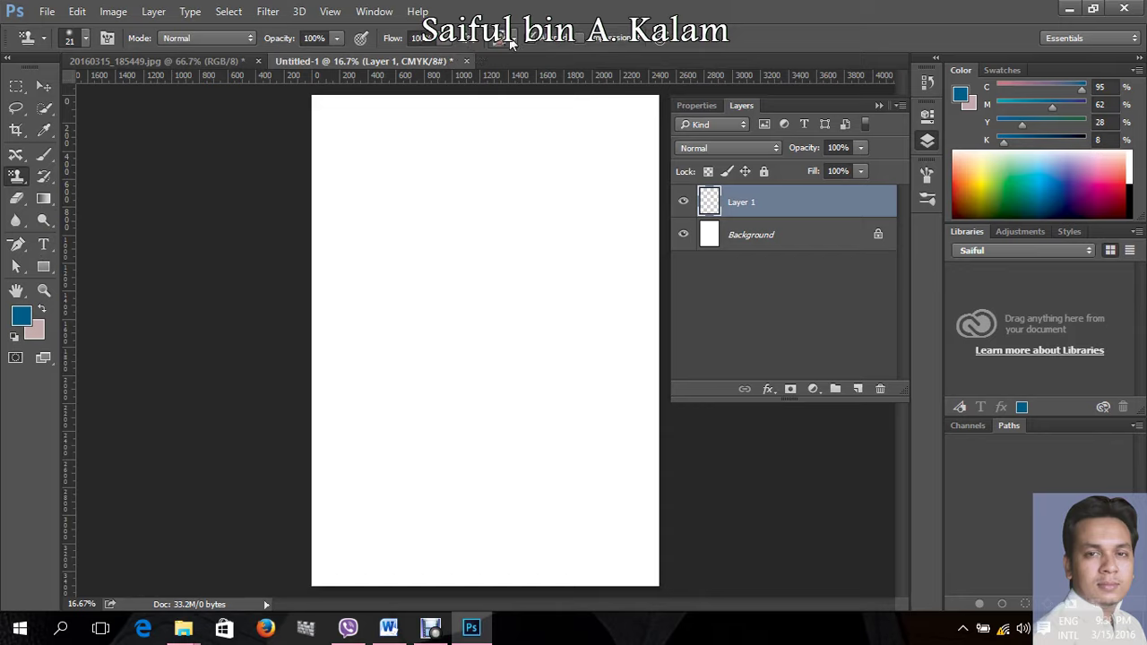
pyautogui.click(510, 38)
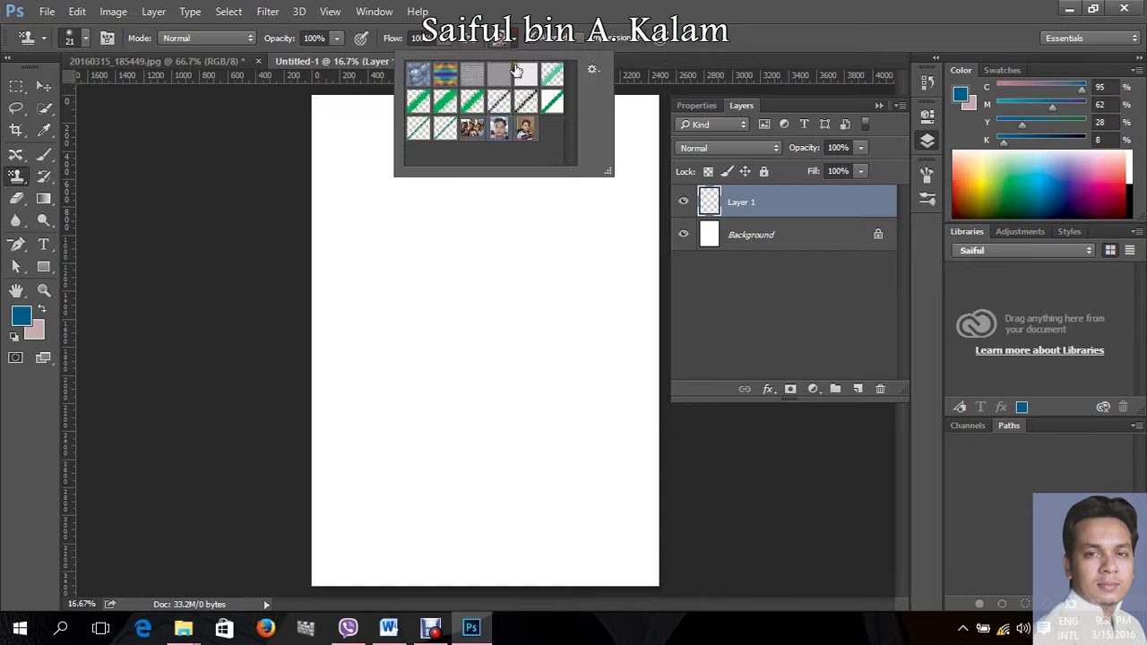
pyautogui.doubleClick(526, 131)
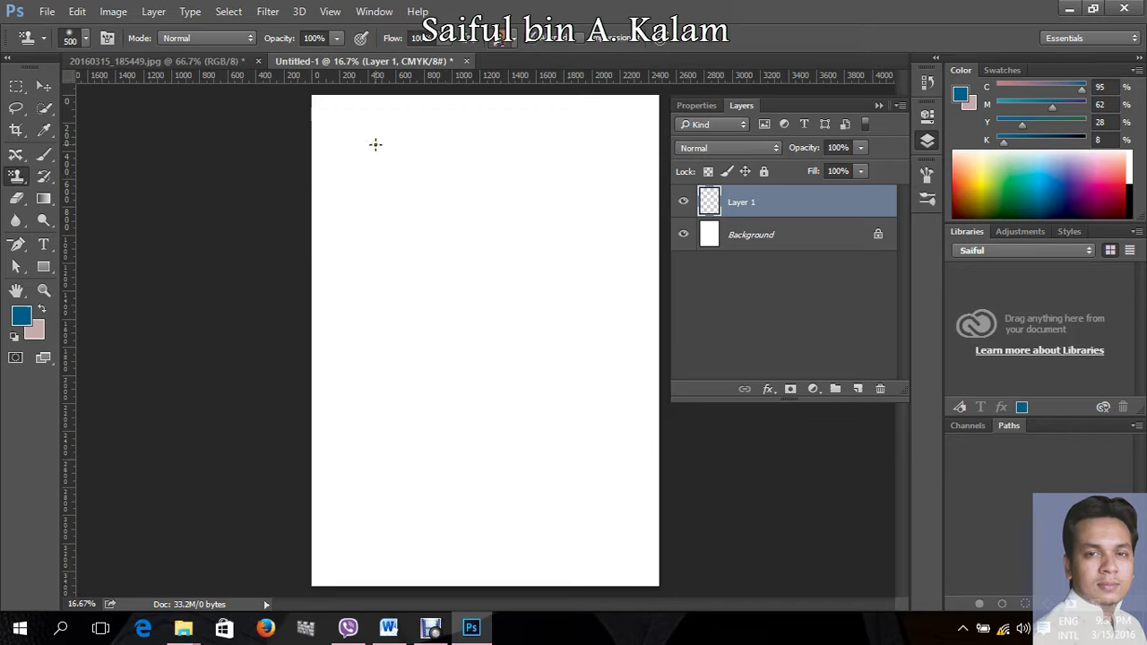
pyautogui.press(']')
pyautogui.press(']')
pyautogui.press(']')
# Step: Paint the portrait pattern over the whole page, covering the top strip and washed-out patch
pyautogui.moveTo(328, 159)
pyautogui.mouseDown()
pyautogui.moveTo(584, 174)
pyautogui.moveTo(499, 235)
pyautogui.moveTo(551, 332)
pyautogui.moveTo(281, 302)
pyautogui.moveTo(527, 391)
pyautogui.moveTo(639, 478)
pyautogui.moveTo(376, 523)
pyautogui.moveTo(248, 474)
pyautogui.moveTo(542, 483)
pyautogui.moveTo(618, 528)
pyautogui.moveTo(256, 537)
pyautogui.mouseUp()
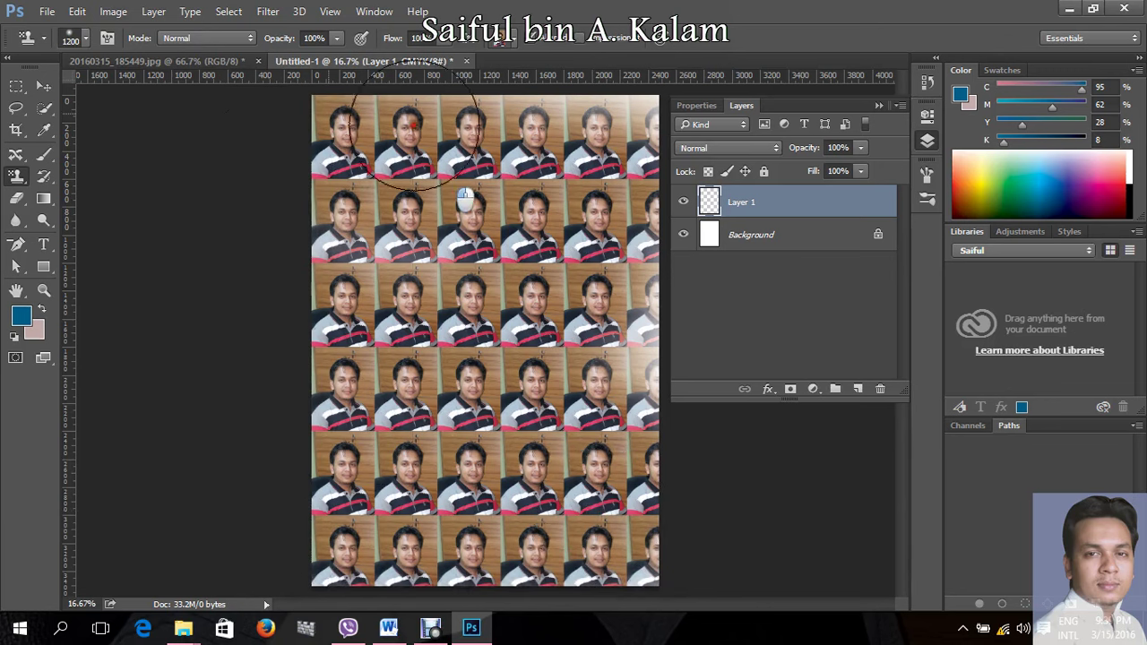
pyautogui.moveTo(436, 193); pyautogui.dragTo(744, 219)
pyautogui.moveTo(640, 412)
pyautogui.mouseDown()
pyautogui.moveTo(678, 563)
pyautogui.moveTo(386, 529)
pyautogui.moveTo(307, 371)
pyautogui.moveTo(289, 138)
pyautogui.moveTo(666, 223)
pyautogui.moveTo(696, 537)
pyautogui.moveTo(519, 583)
pyautogui.moveTo(294, 467)
pyautogui.mouseUp()
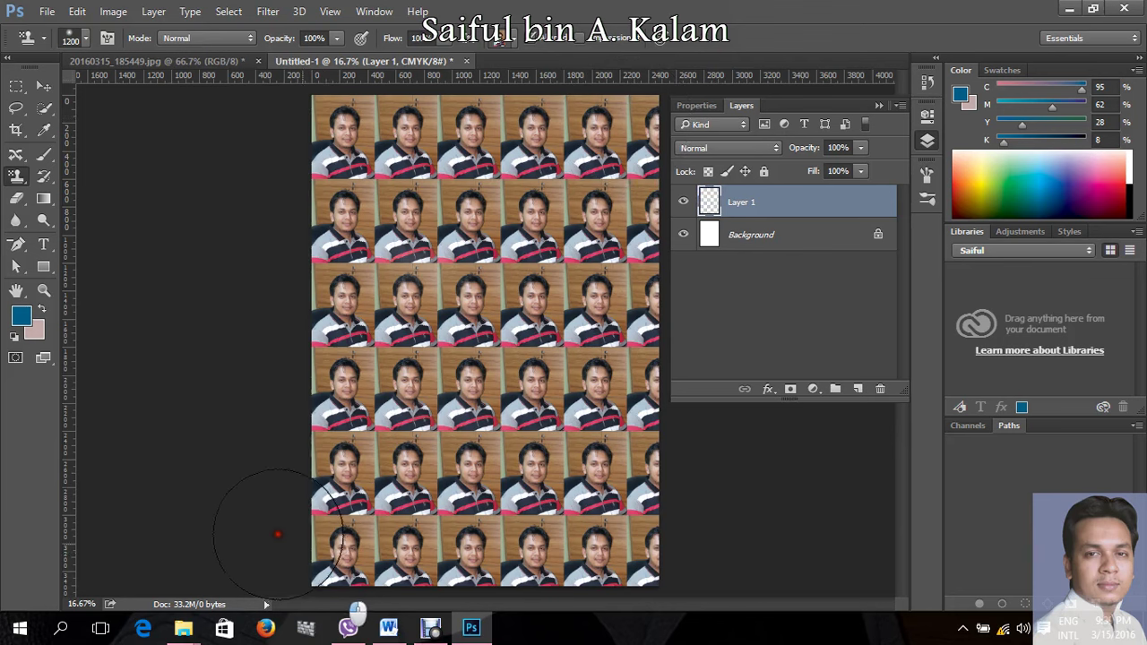
pyautogui.click(43, 86)
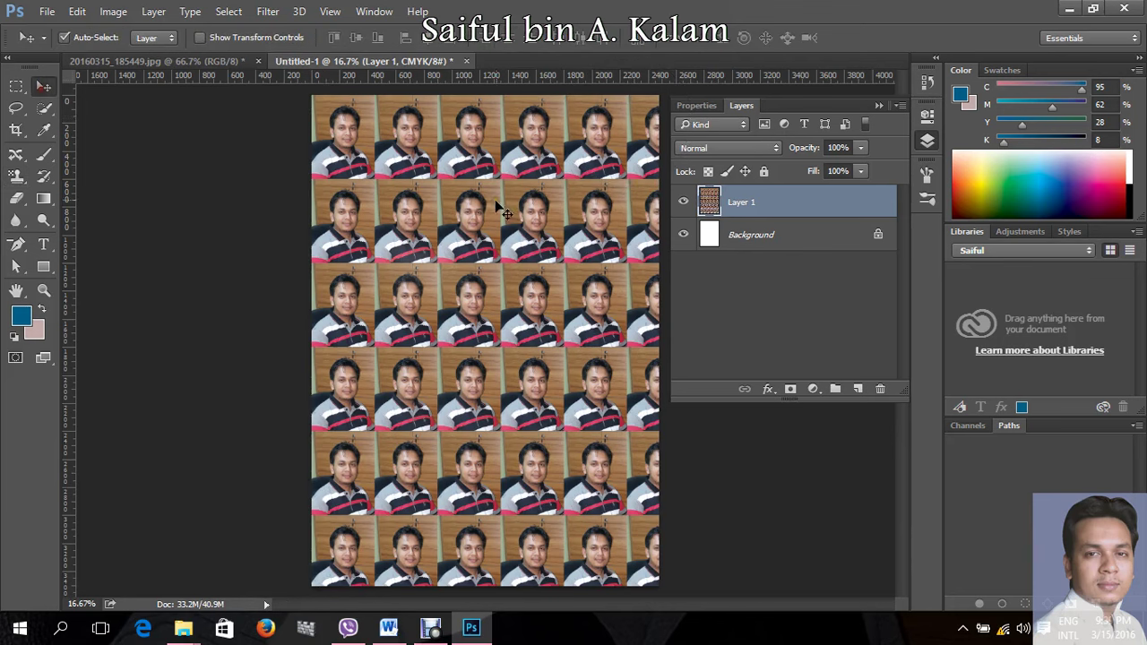
# Step: Zoom in to inspect the tiled portraits, then close Untitled-1
pyautogui.moveTo(491, 208)
pyautogui.mouseDown()
pyautogui.moveTo(513, 276)
pyautogui.moveTo(553, 282)
pyautogui.mouseUp()
pyautogui.moveTo(525, 379); pyautogui.dragTo(485, 307)
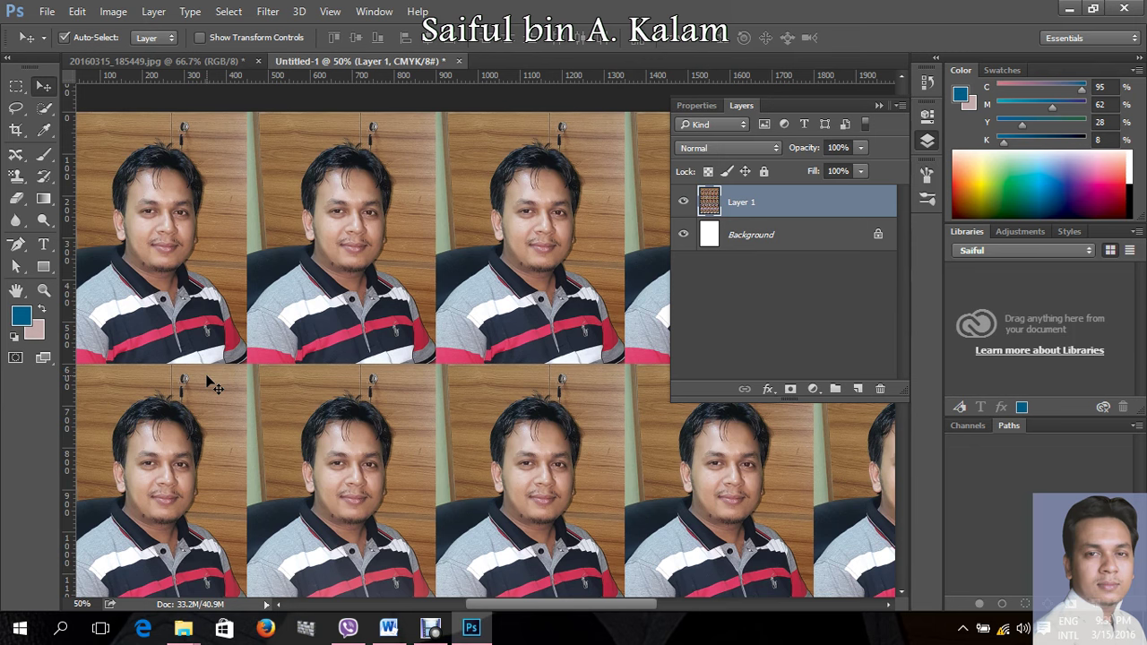
pyautogui.press('ctrl')
pyautogui.press('ctrl')
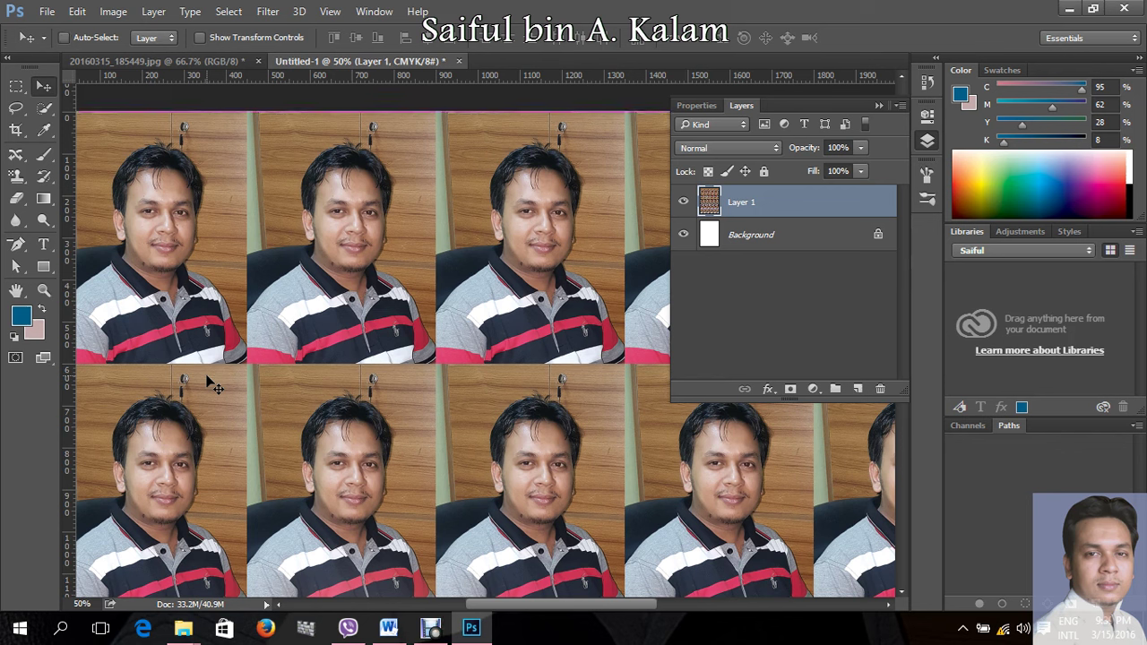
pyautogui.hotkey('ctrl', 'w')
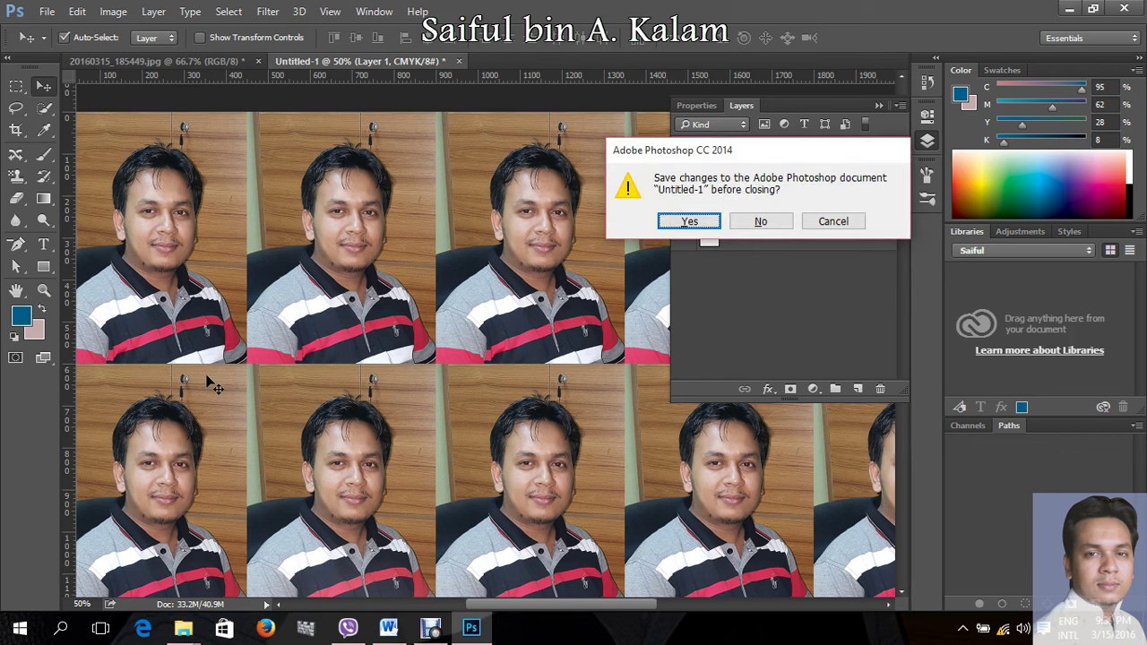
# Step: Discard the tiled page unsaved, then try a 1.7 × 2 inch Image Size and cancel
pyautogui.press('n')
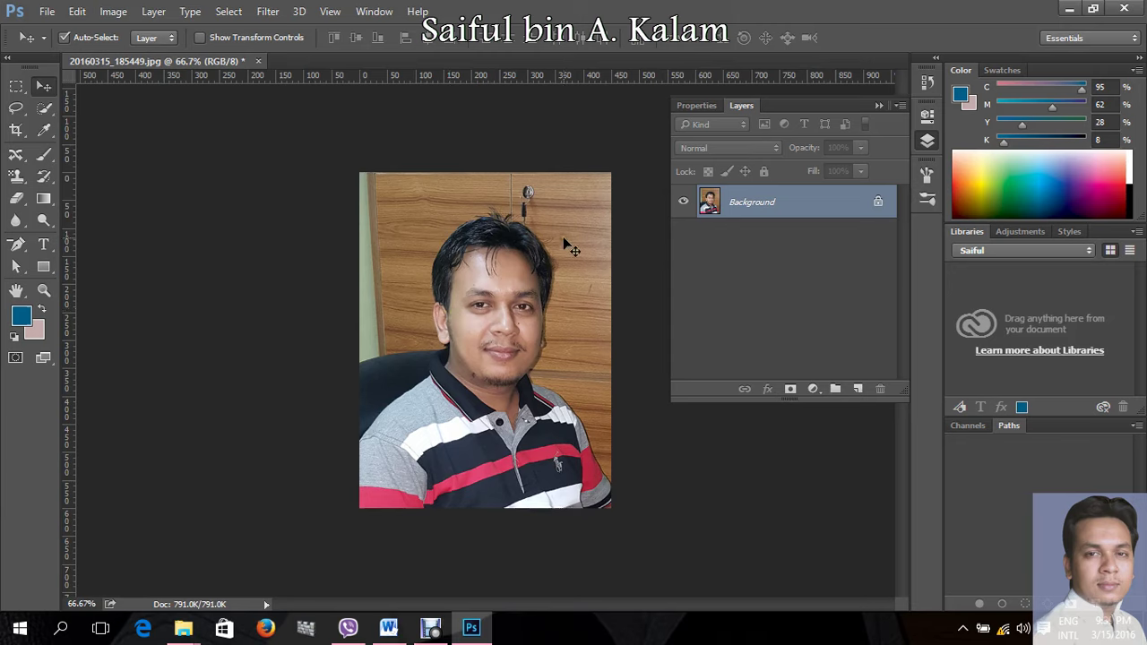
pyautogui.click(114, 11)
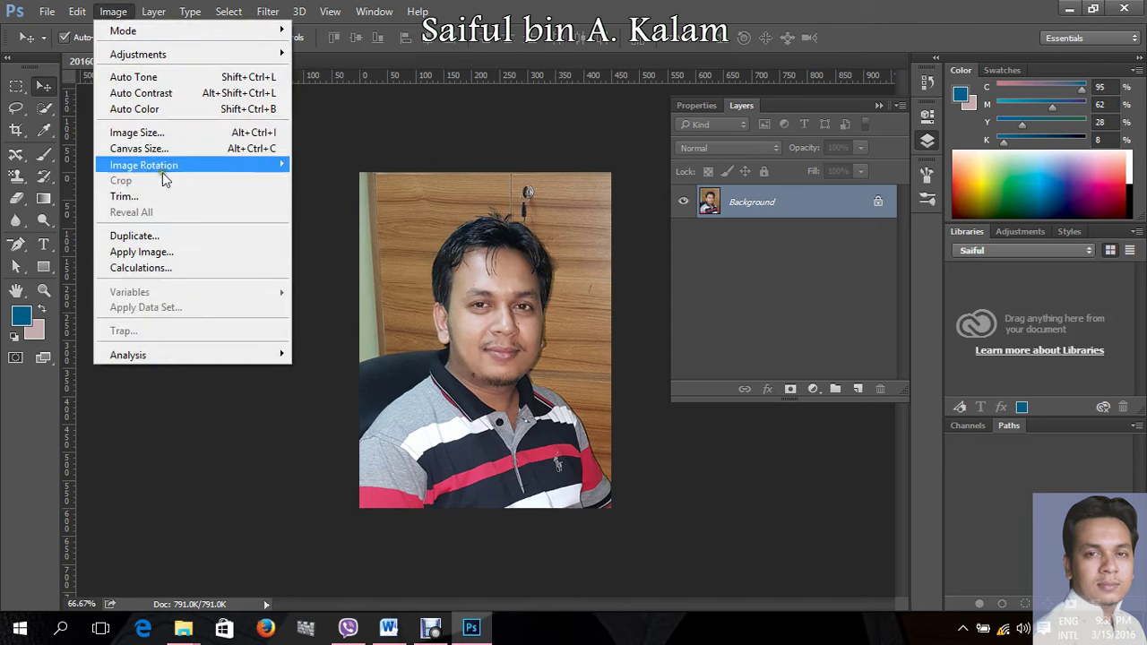
pyautogui.click(161, 132)
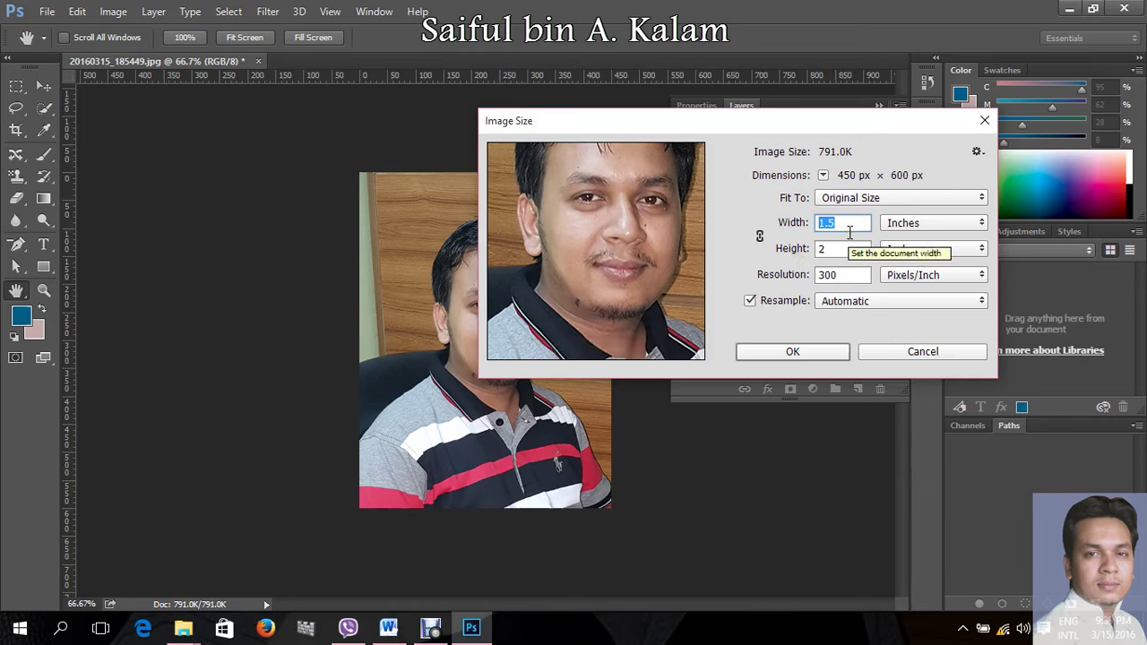
pyautogui.write('1.')
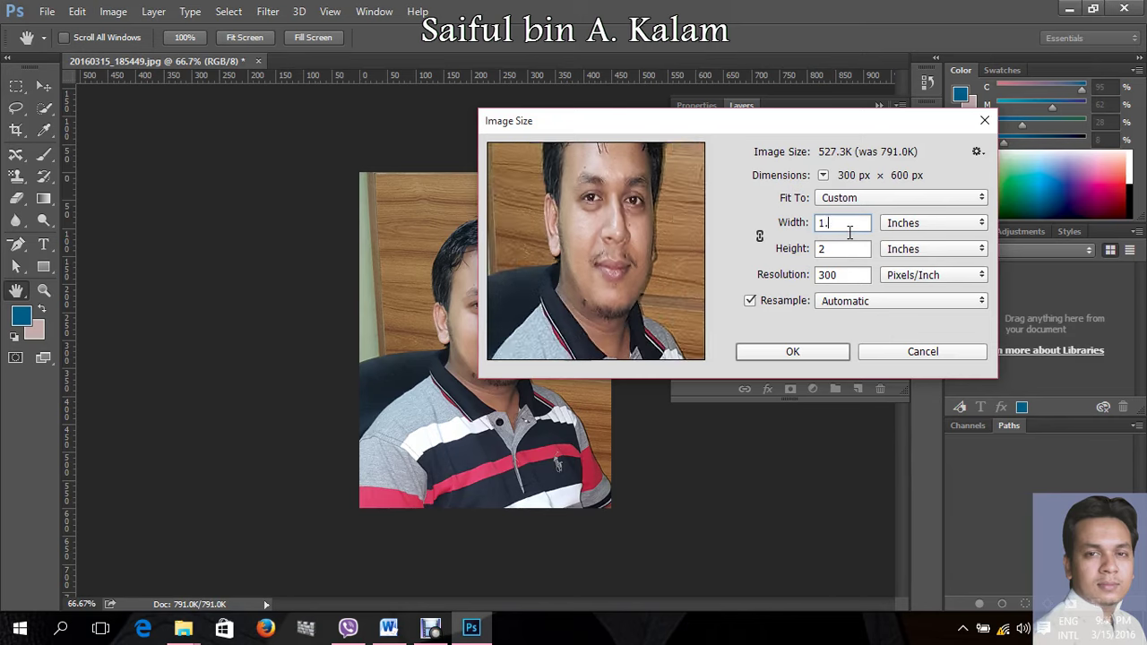
pyautogui.write('7')
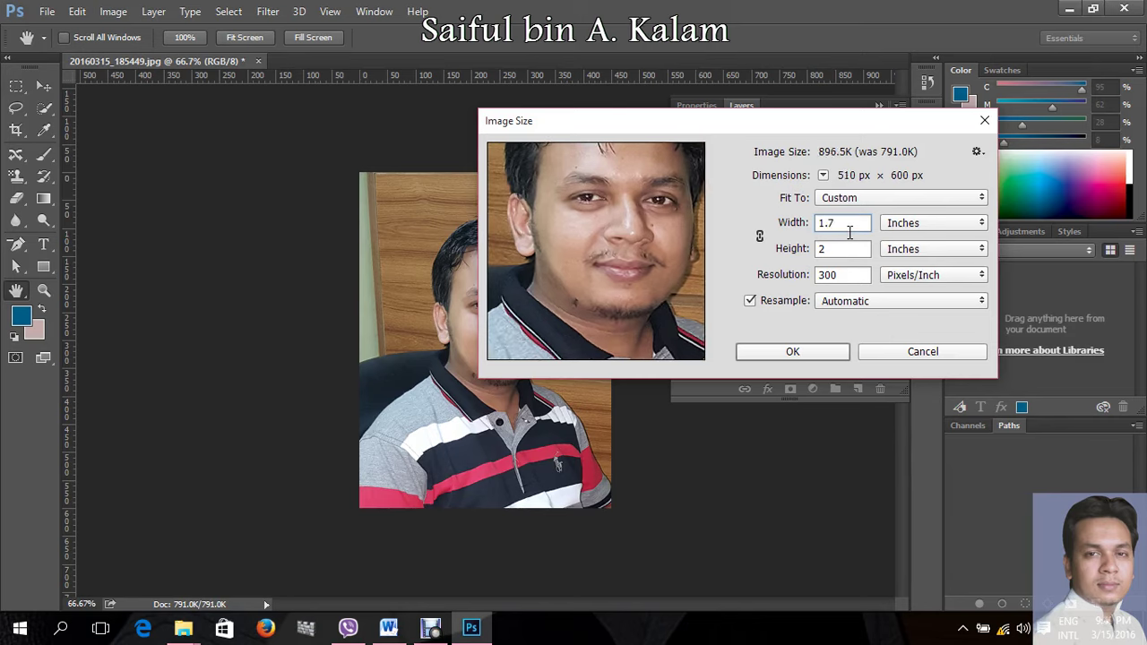
pyautogui.press('Tab')
pyautogui.press('Tab')
pyautogui.write('2')
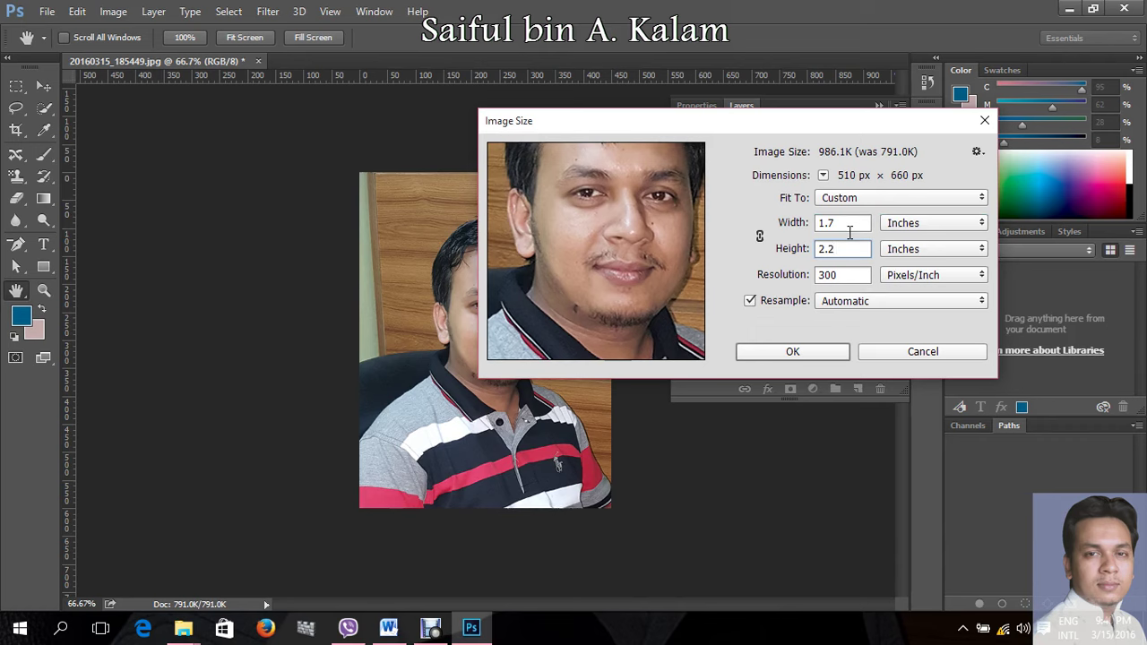
pyautogui.click(953, 353)
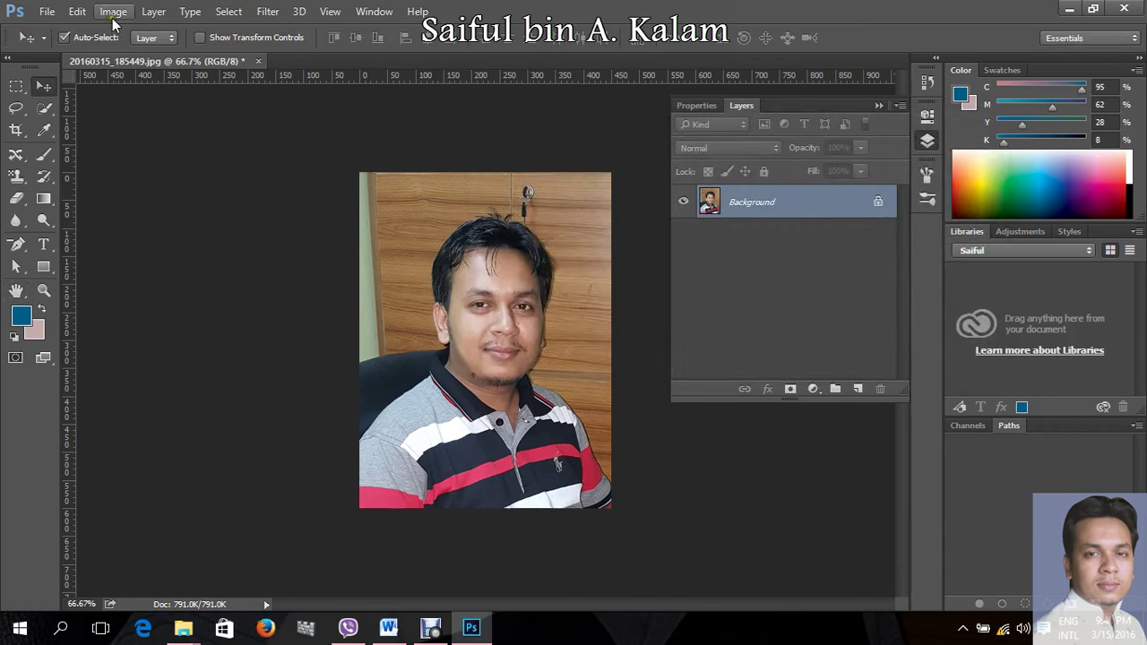
# Step: Enlarge the canvas to 1.7 × 2.2 inches around the 1.5 × 2 inch portrait
pyautogui.click(113, 12)
pyautogui.click(162, 149)
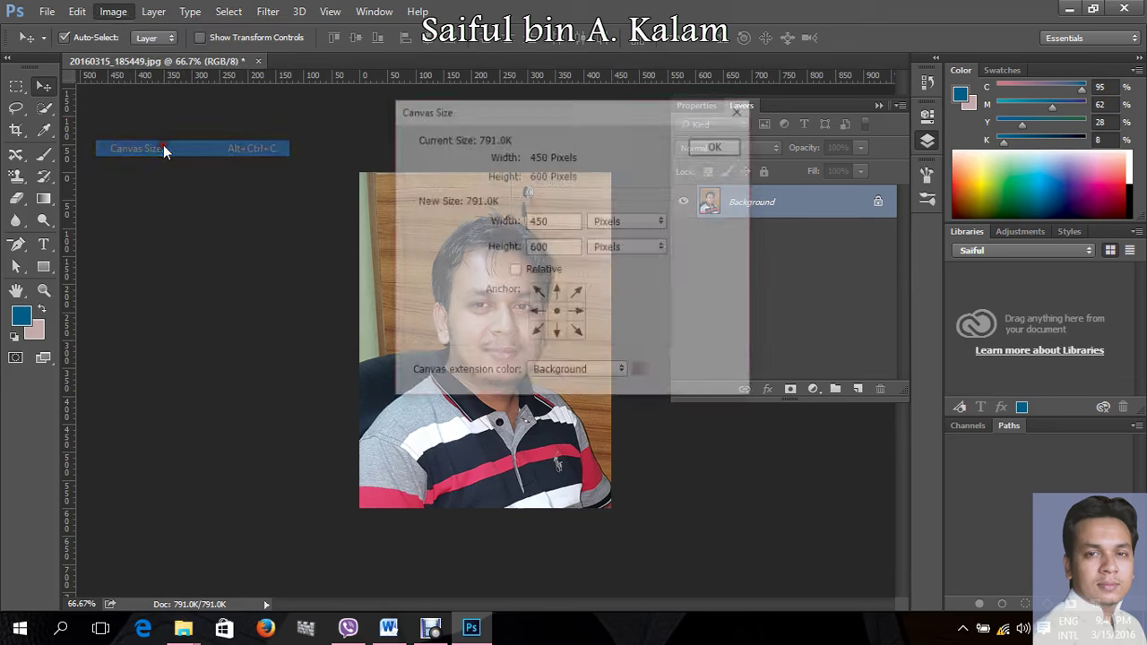
pyautogui.click(598, 227)
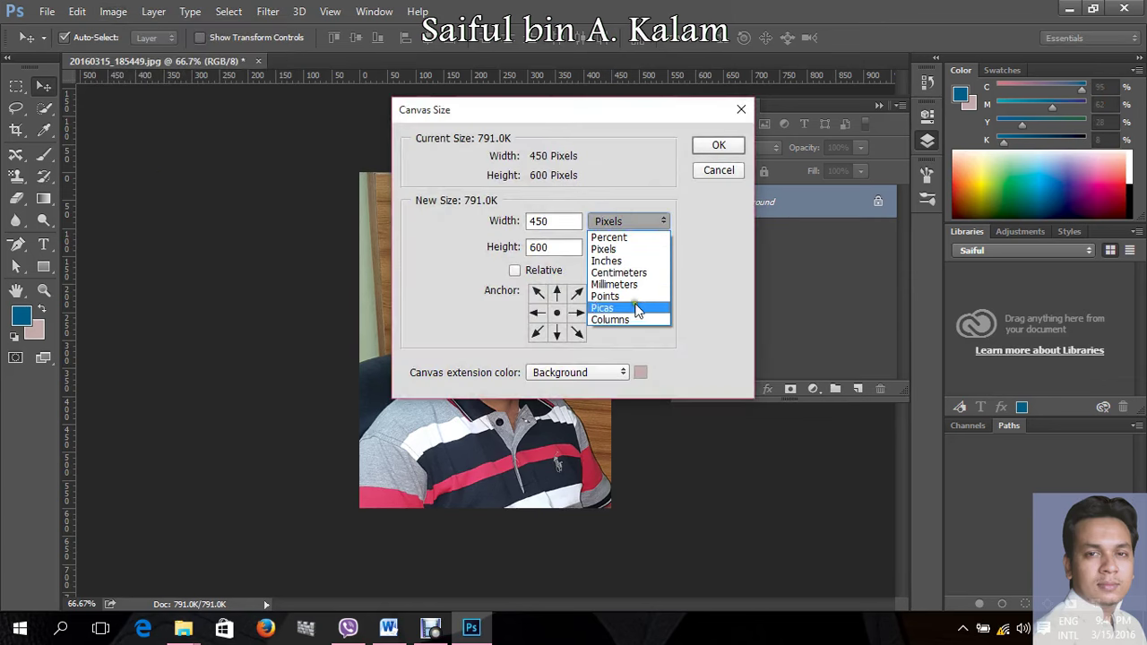
pyautogui.click(630, 260)
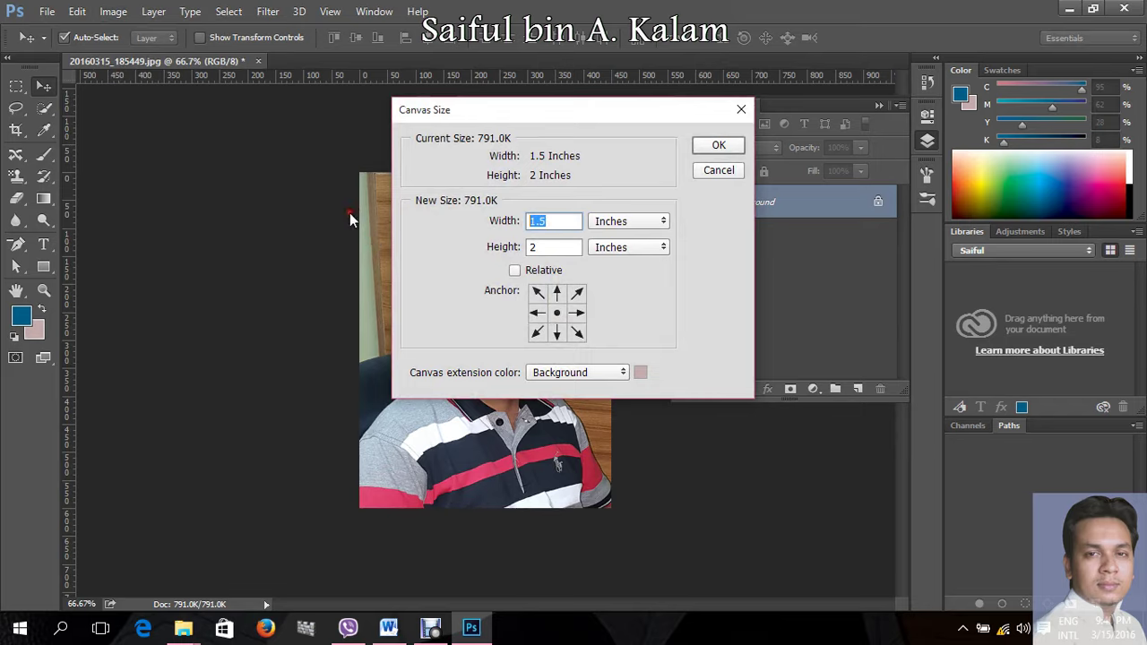
pyautogui.write('1.7')
pyautogui.press('Tab')
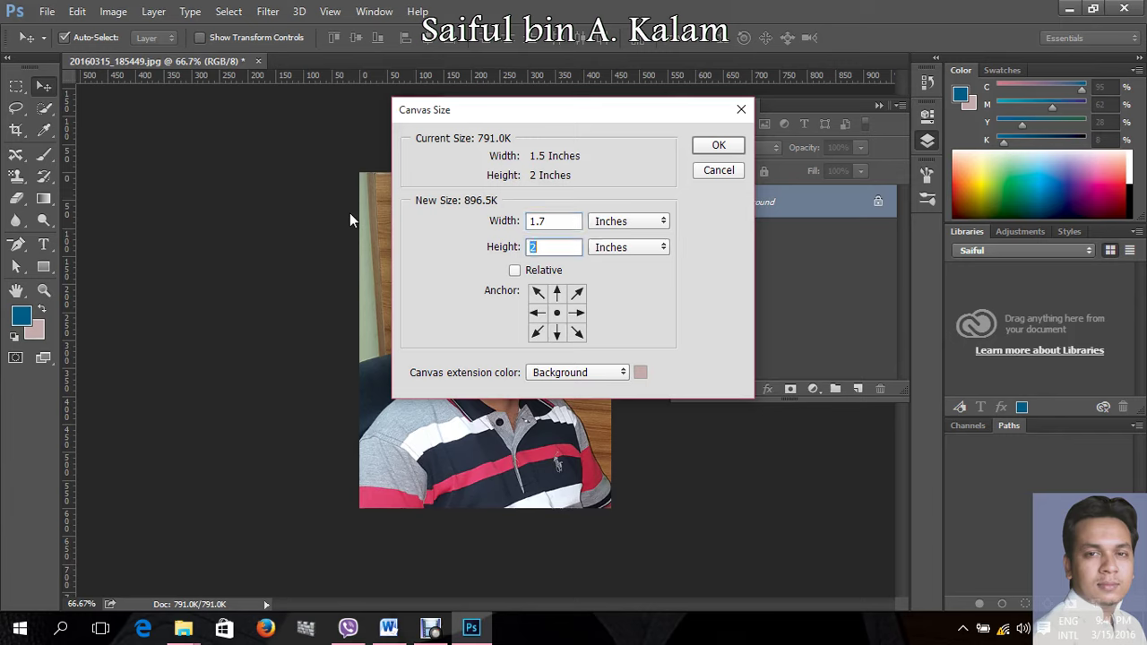
pyautogui.write('2.2')
pyautogui.press('Tab')
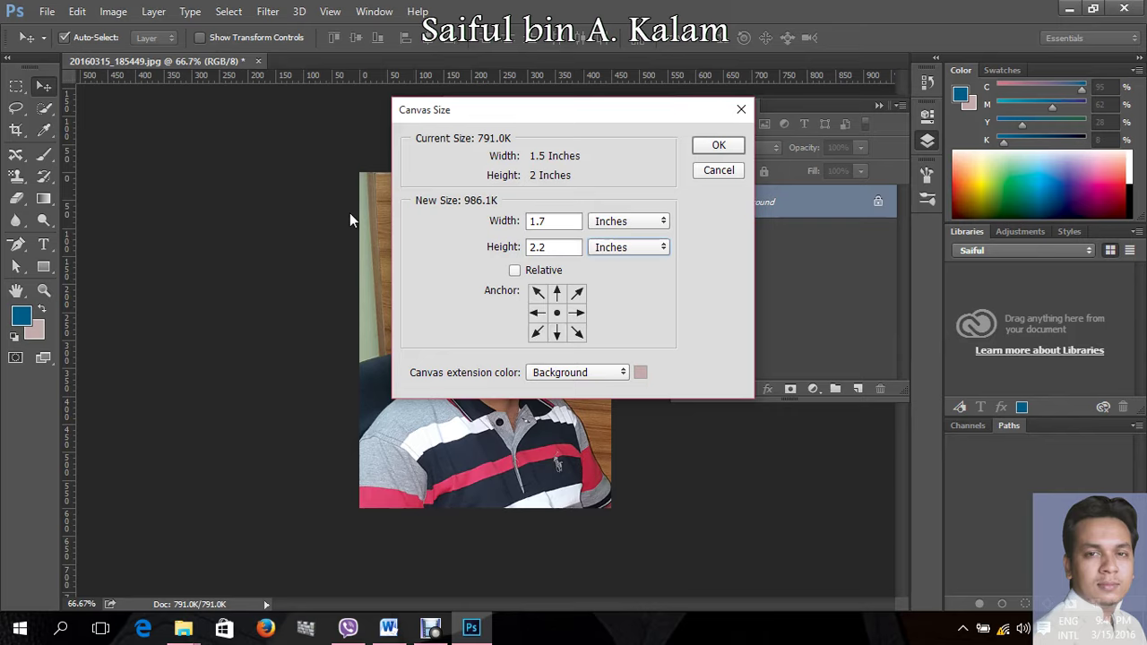
pyautogui.click(727, 148)
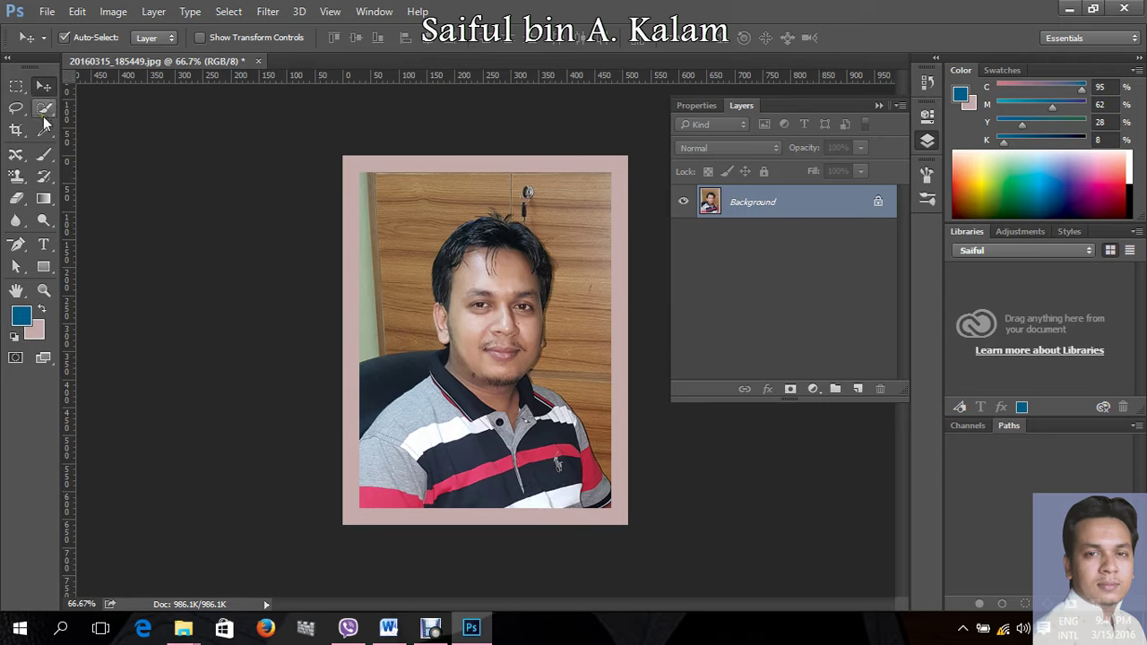
# Step: Magic Wand the pink border, fill it white, deselect, then marquee-select the bordered photo
pyautogui.click(42, 110)
pyautogui.click(134, 125)
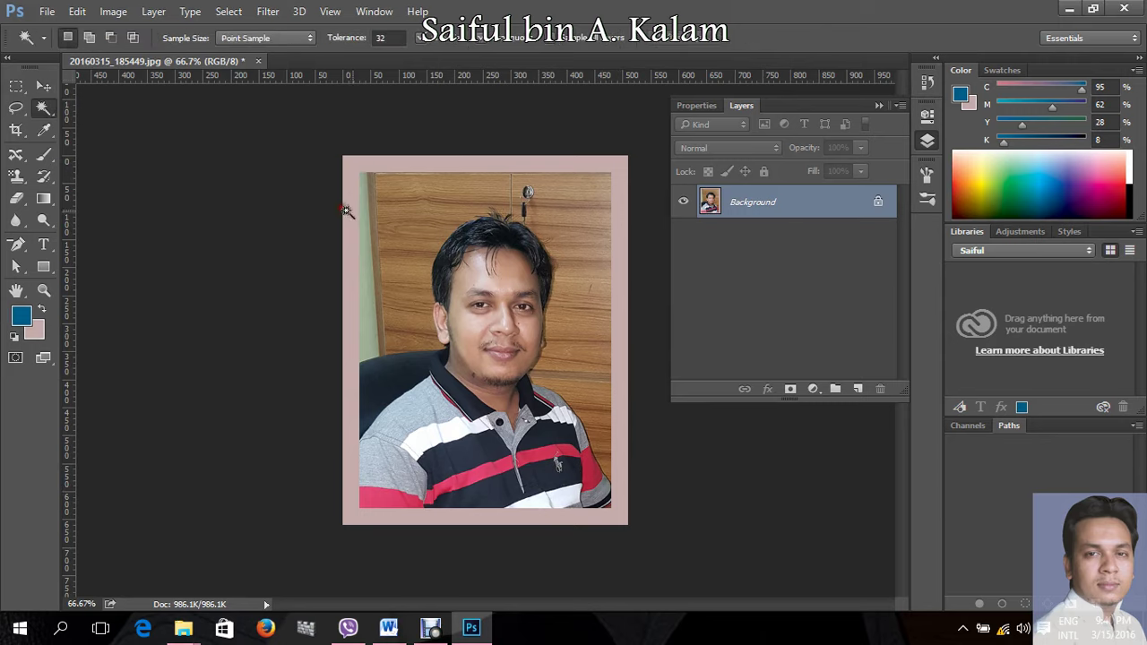
pyautogui.click(349, 199)
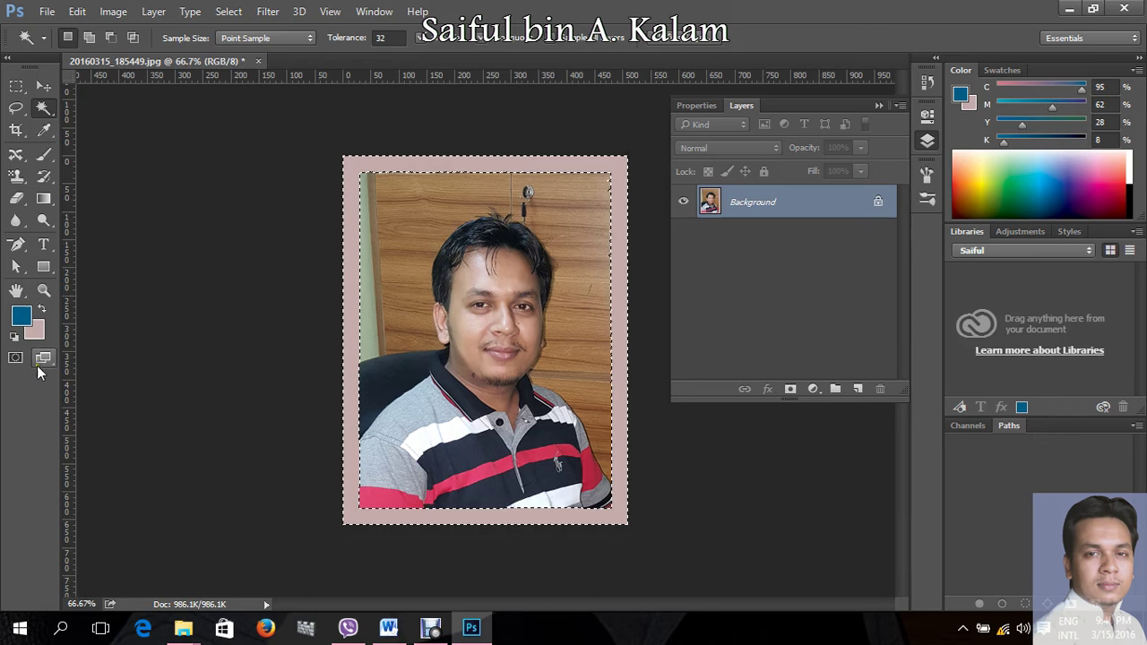
pyautogui.click(21, 315)
pyautogui.click(655, 193)
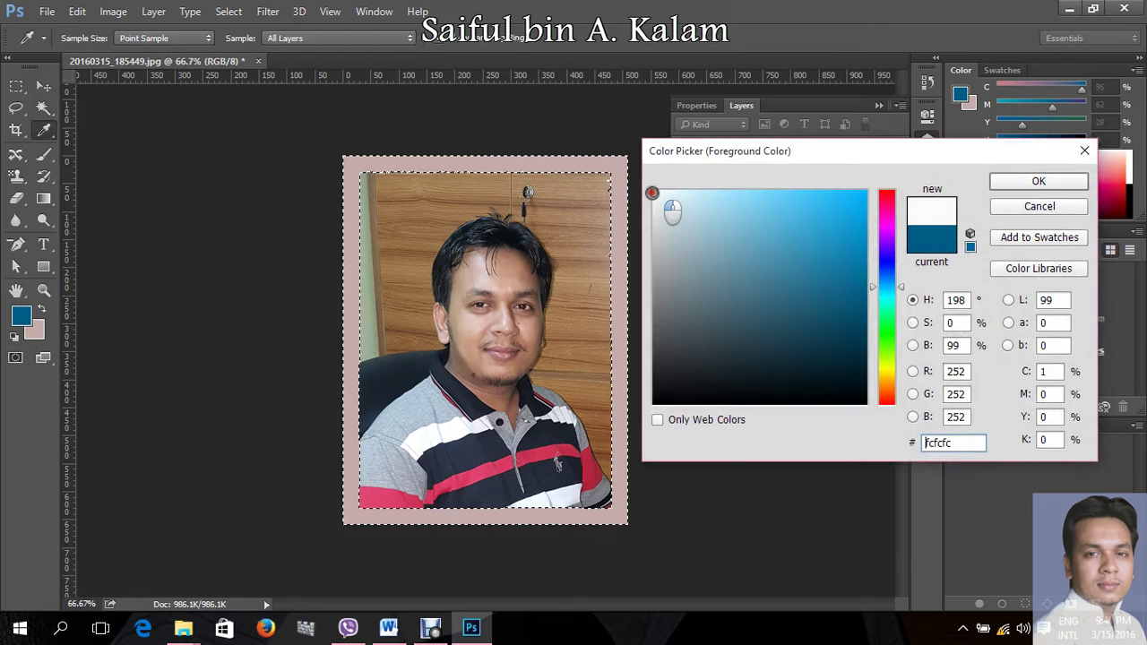
pyautogui.click(1038, 182)
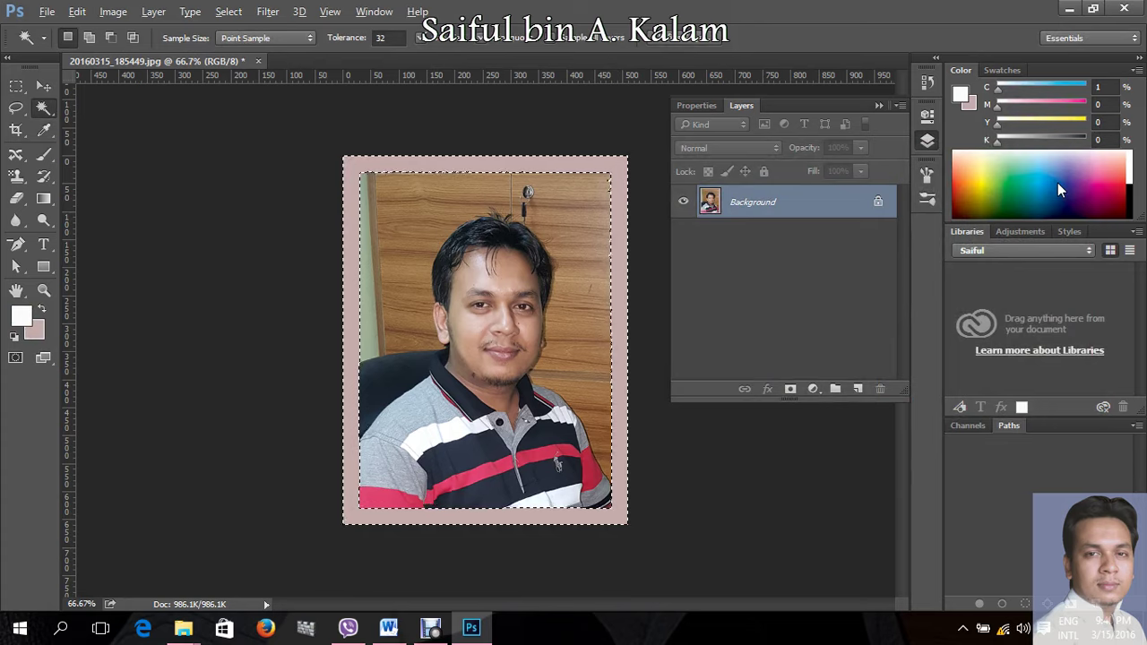
pyautogui.hotkey('alt', 'BackSpace')
pyautogui.hotkey('ctrl', 'd')
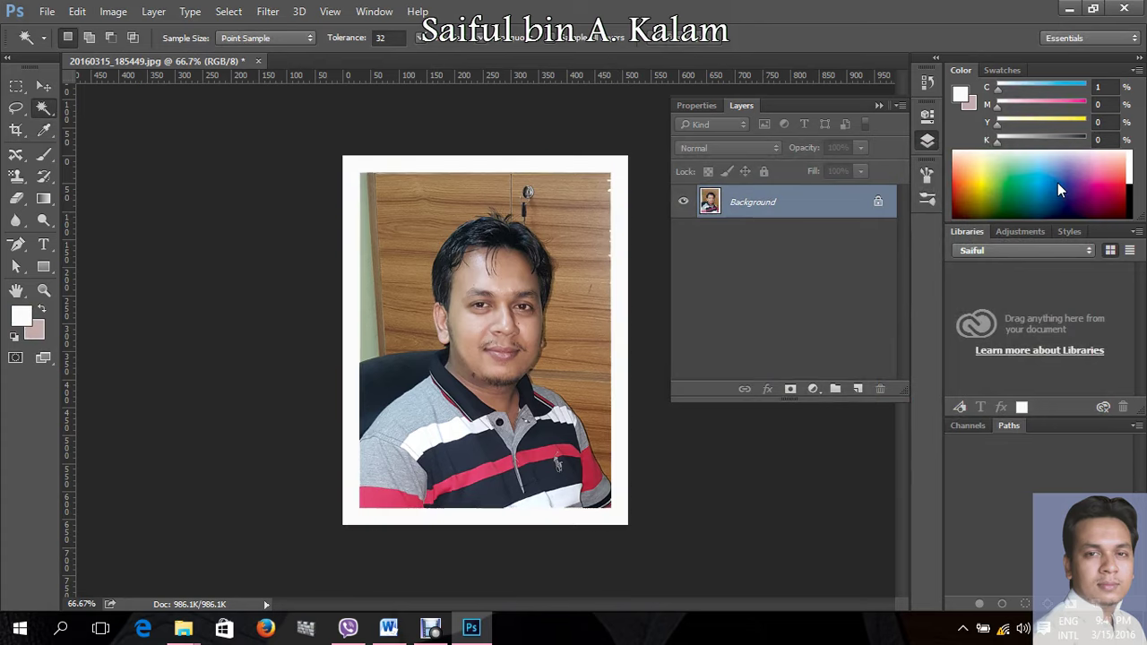
pyautogui.click(16, 87)
pyautogui.moveTo(335, 133); pyautogui.dragTo(798, 532)
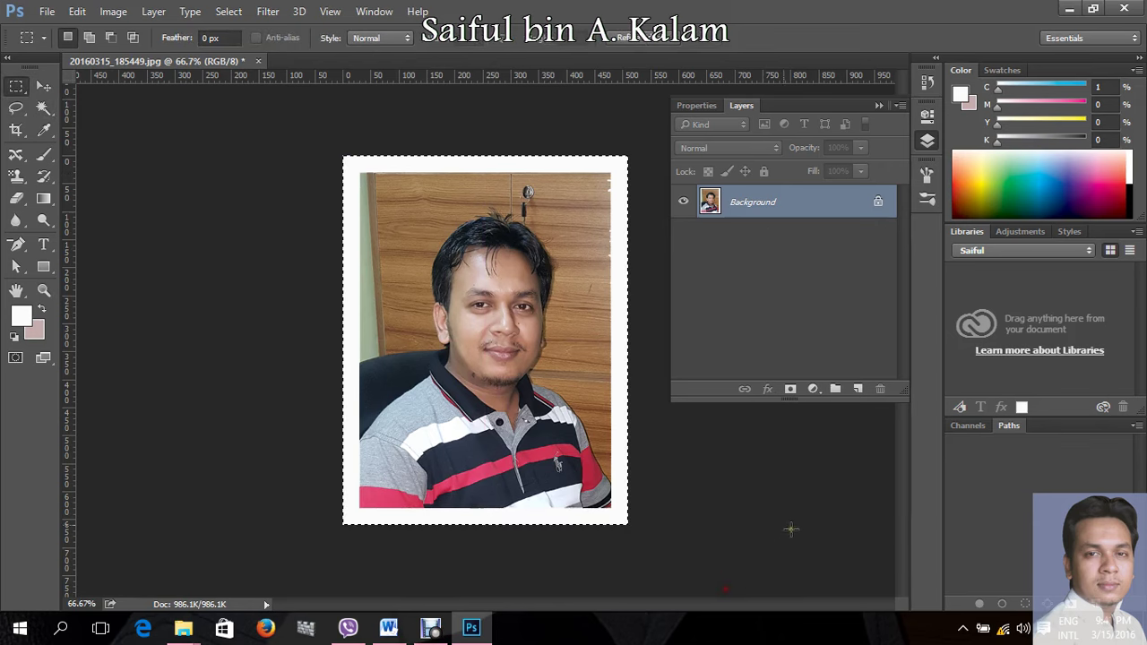
# Step: Define the white-bordered portrait as a pattern named with the subject's first name
pyautogui.click(77, 11)
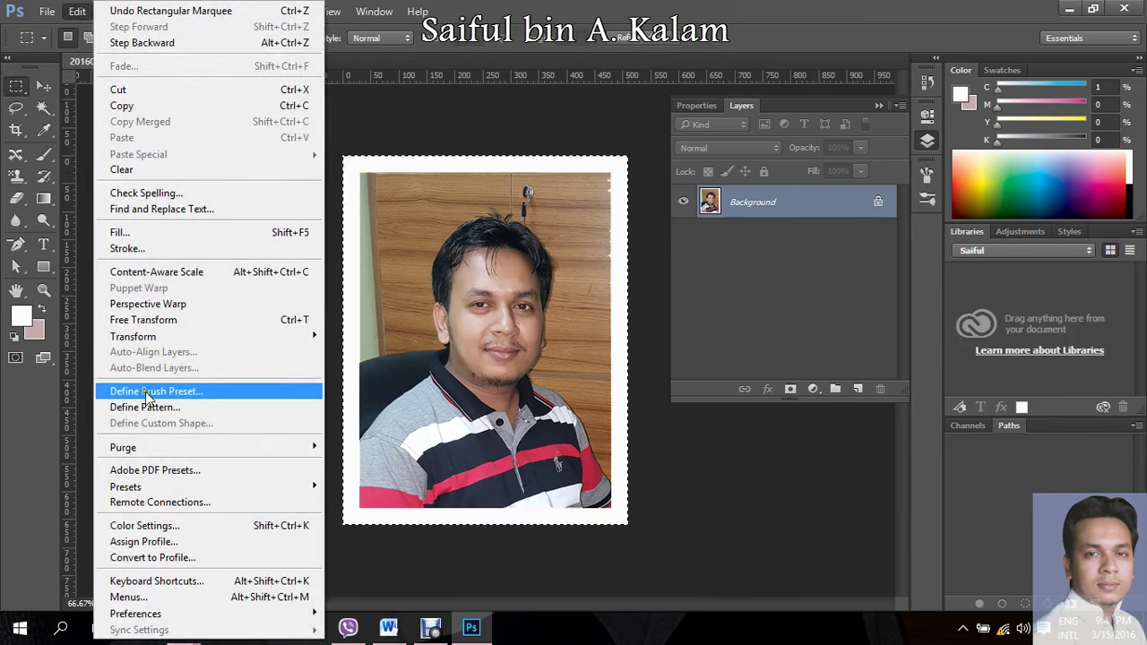
pyautogui.click(147, 406)
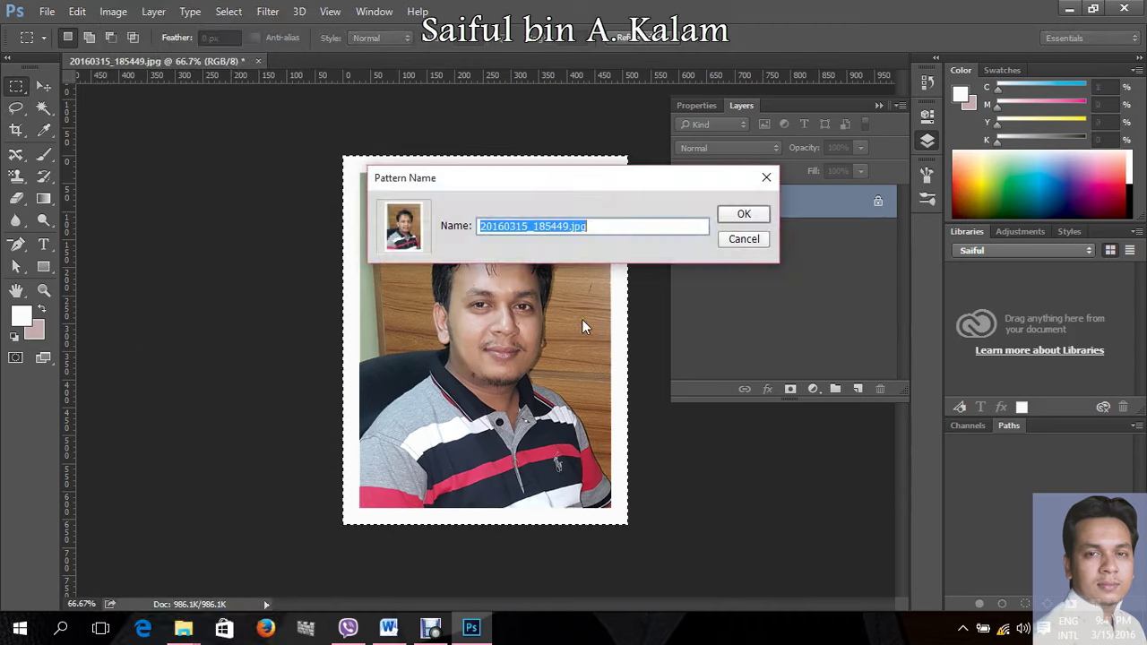
pyautogui.write('saiful')
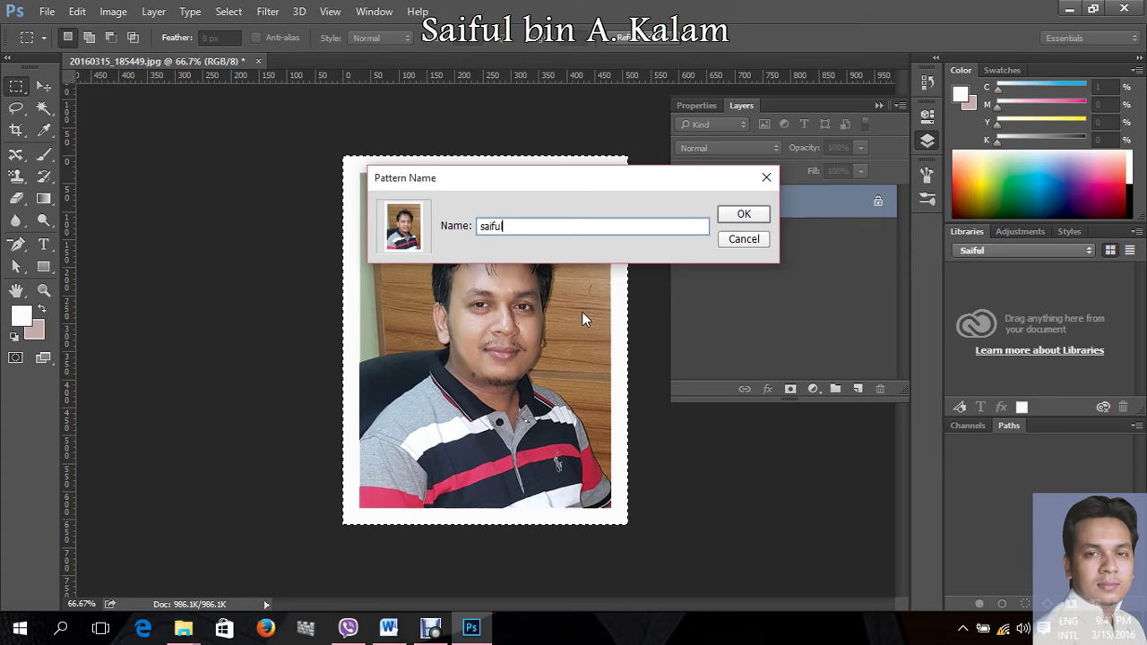
pyautogui.click(743, 213)
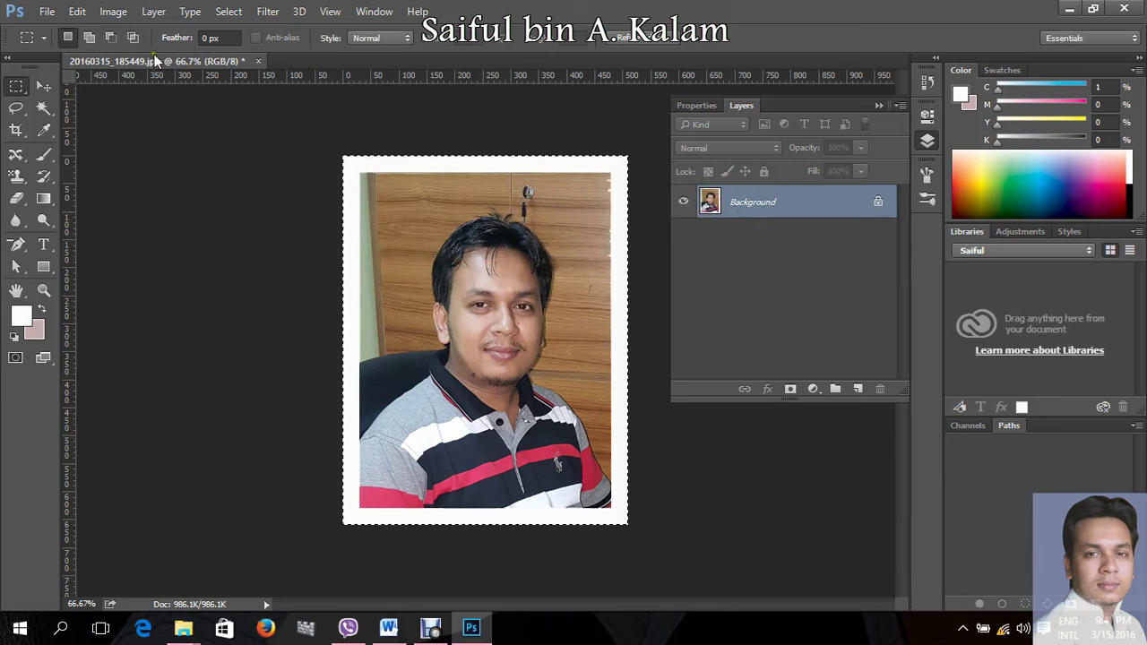
# Step: Create a new A4 300 ppi document and undo a test Pattern Stamp stroke
pyautogui.hotkey('ctrl', 'n')
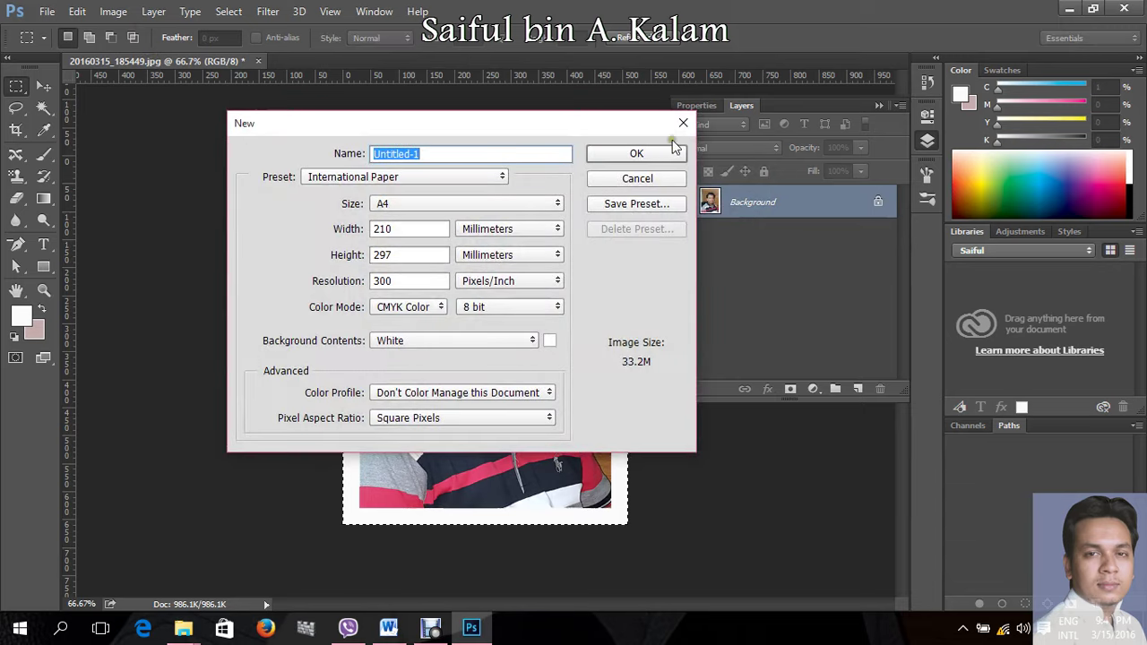
pyautogui.click(666, 154)
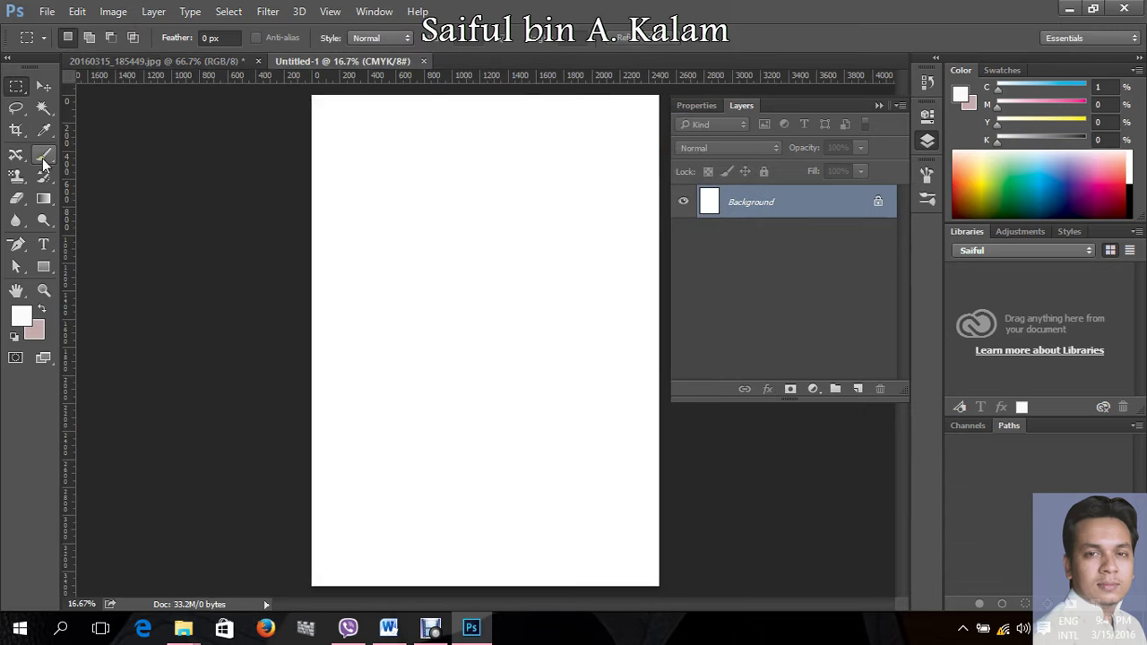
pyautogui.click(16, 176)
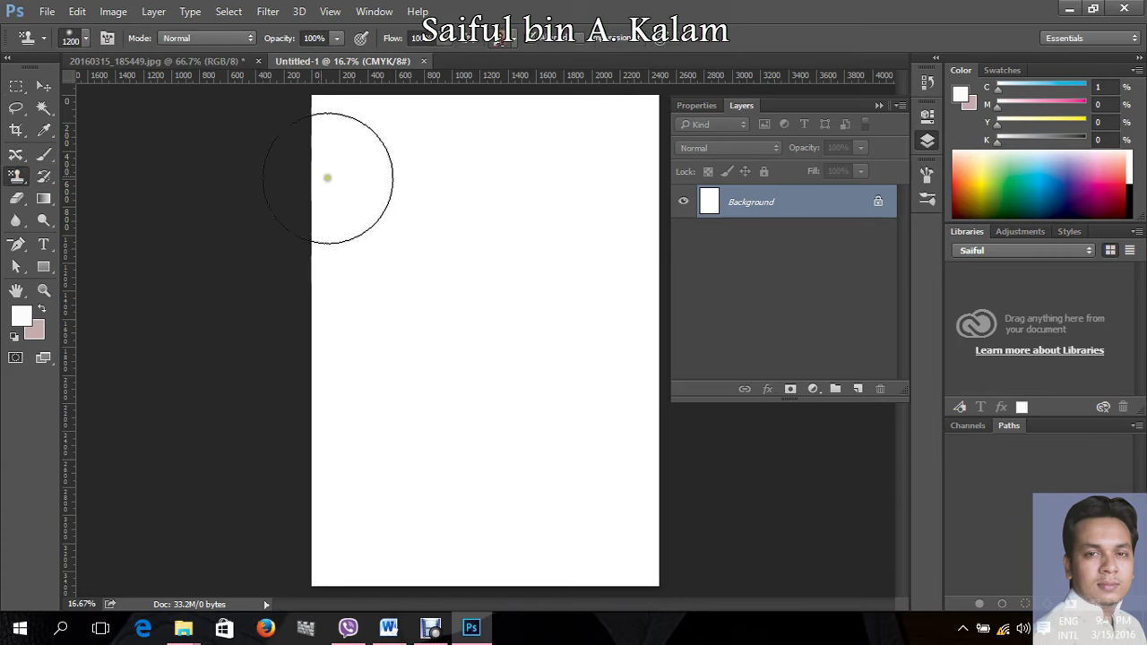
pyautogui.moveTo(386, 132); pyautogui.dragTo(618, 170)
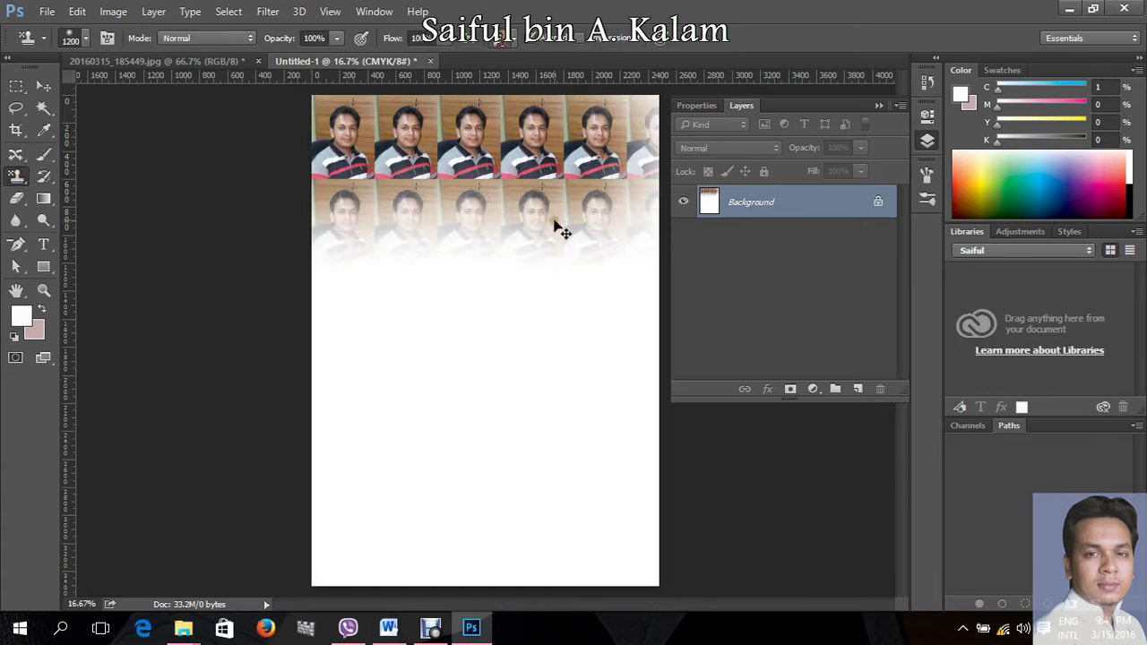
pyautogui.hotkey('ctrl', 'z')
# Step: Choose the bordered portrait pattern and paint its copies across the whole page
pyautogui.click(513, 38)
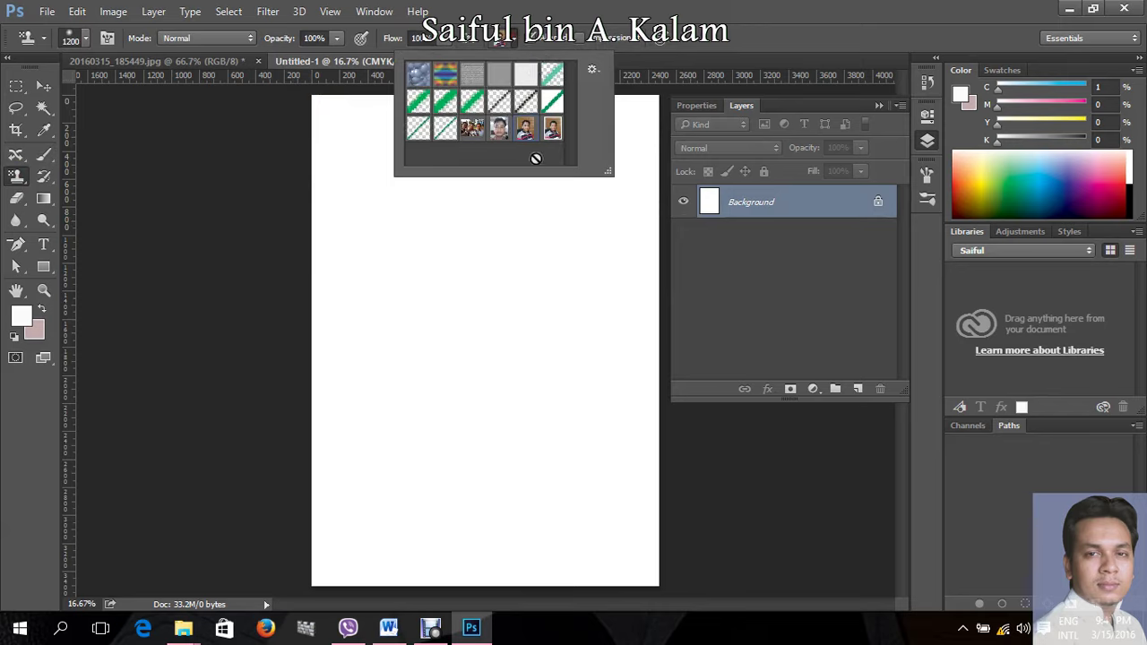
pyautogui.click(551, 135)
pyautogui.moveTo(325, 127)
pyautogui.mouseDown()
pyautogui.moveTo(486, 133)
pyautogui.moveTo(614, 192)
pyautogui.moveTo(315, 238)
pyautogui.moveTo(538, 303)
pyautogui.moveTo(538, 469)
pyautogui.moveTo(235, 492)
pyautogui.moveTo(678, 551)
pyautogui.moveTo(384, 529)
pyautogui.moveTo(256, 546)
pyautogui.moveTo(280, 185)
pyautogui.moveTo(538, 133)
pyautogui.moveTo(640, 371)
pyautogui.moveTo(282, 371)
pyautogui.moveTo(615, 332)
pyautogui.moveTo(325, 244)
pyautogui.mouseUp()
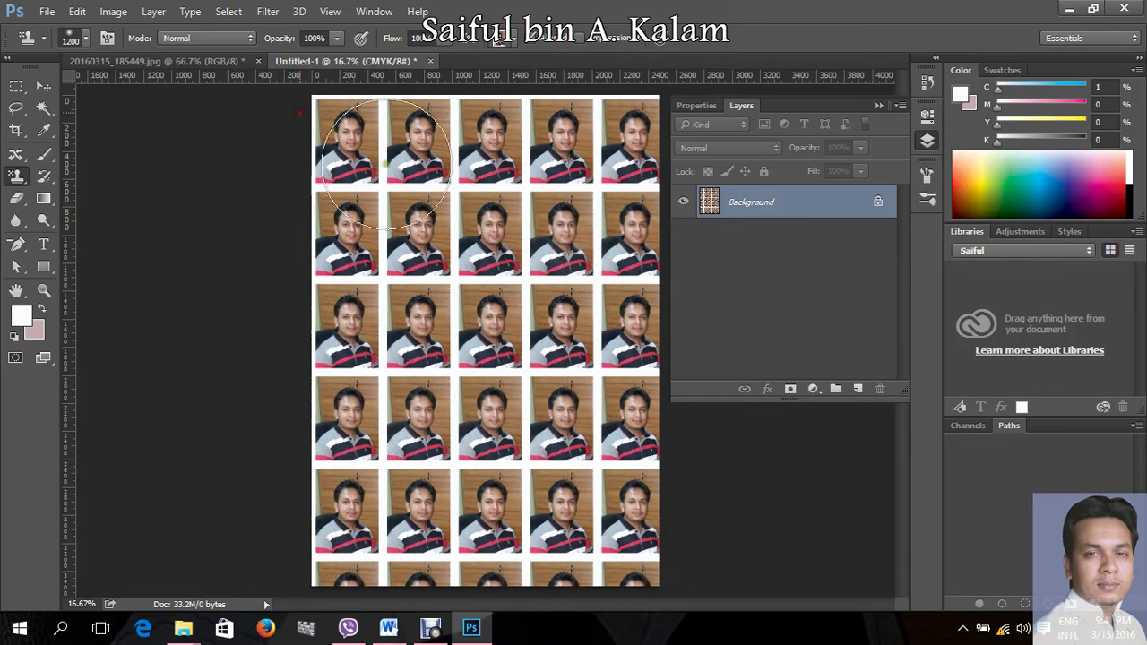
pyautogui.press('Tab')
pyautogui.click(613, 263)
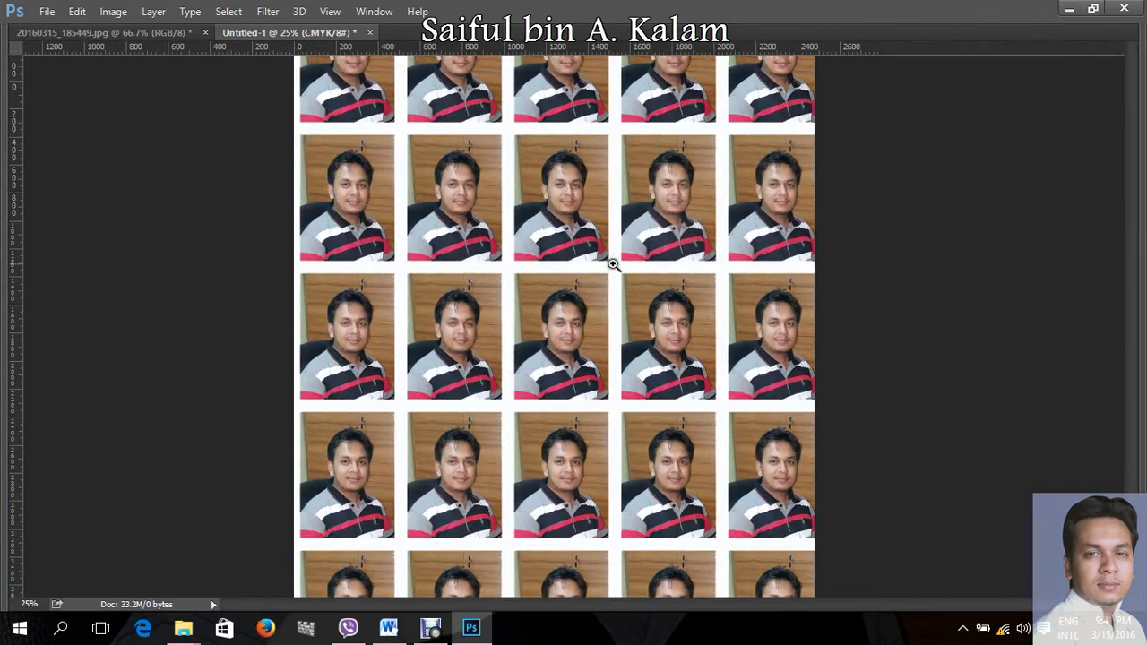
# Step: Zoom and pan around the page to inspect the portrait tiles up close
pyautogui.moveTo(538, 166); pyautogui.dragTo(545, 406)
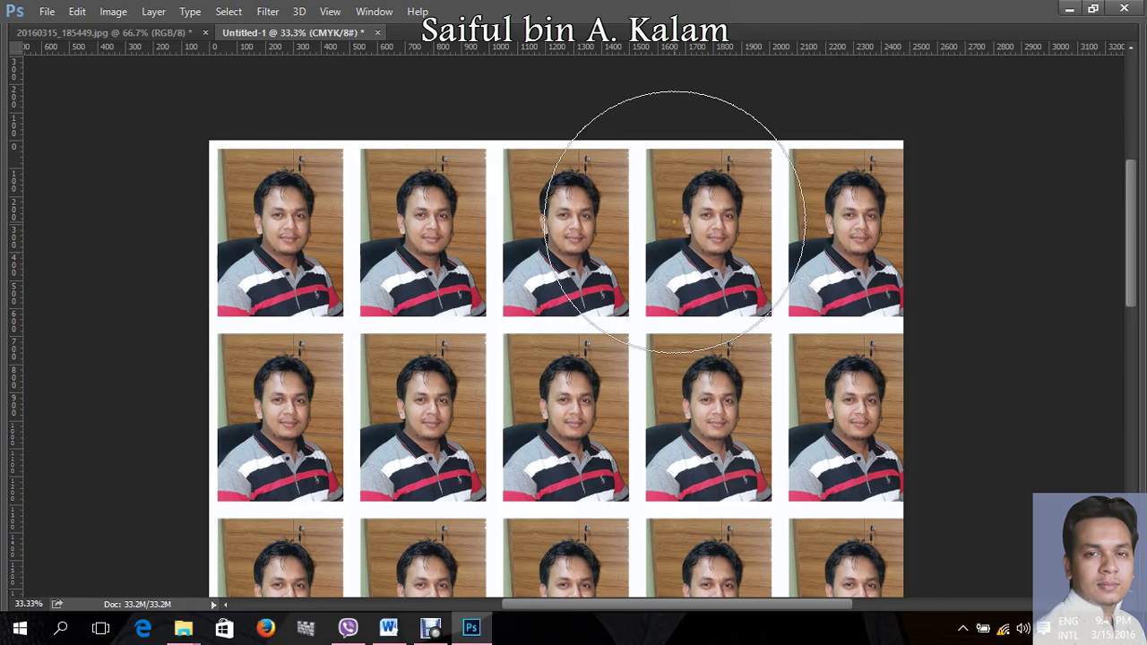
pyautogui.press('alt')
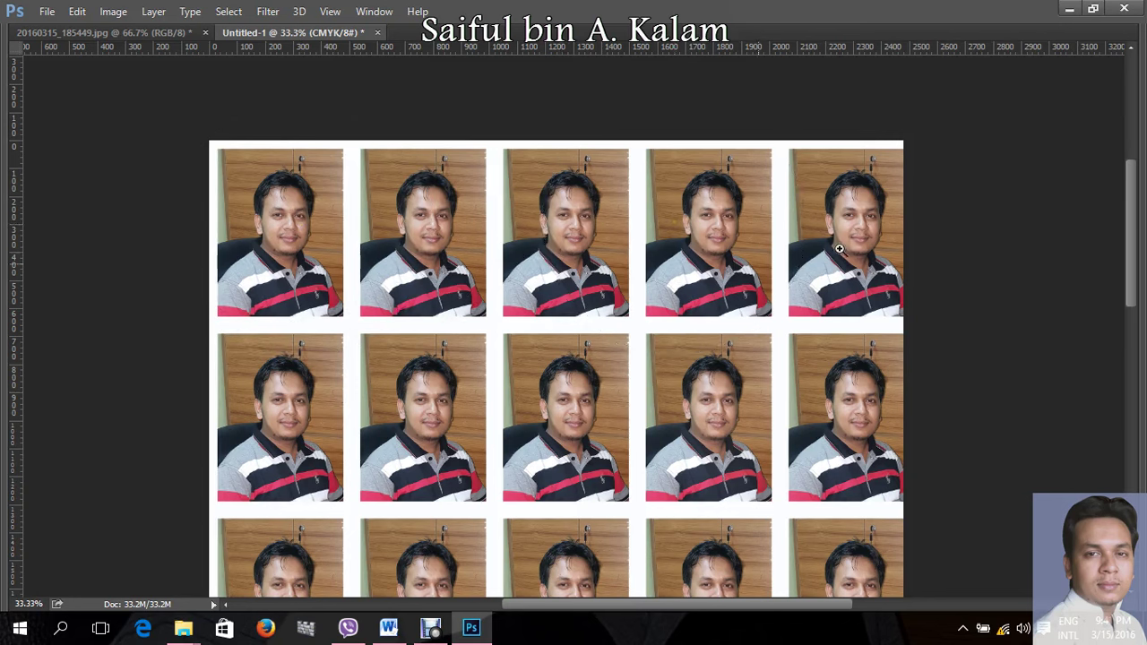
pyautogui.moveTo(857, 492); pyautogui.dragTo(643, 401)
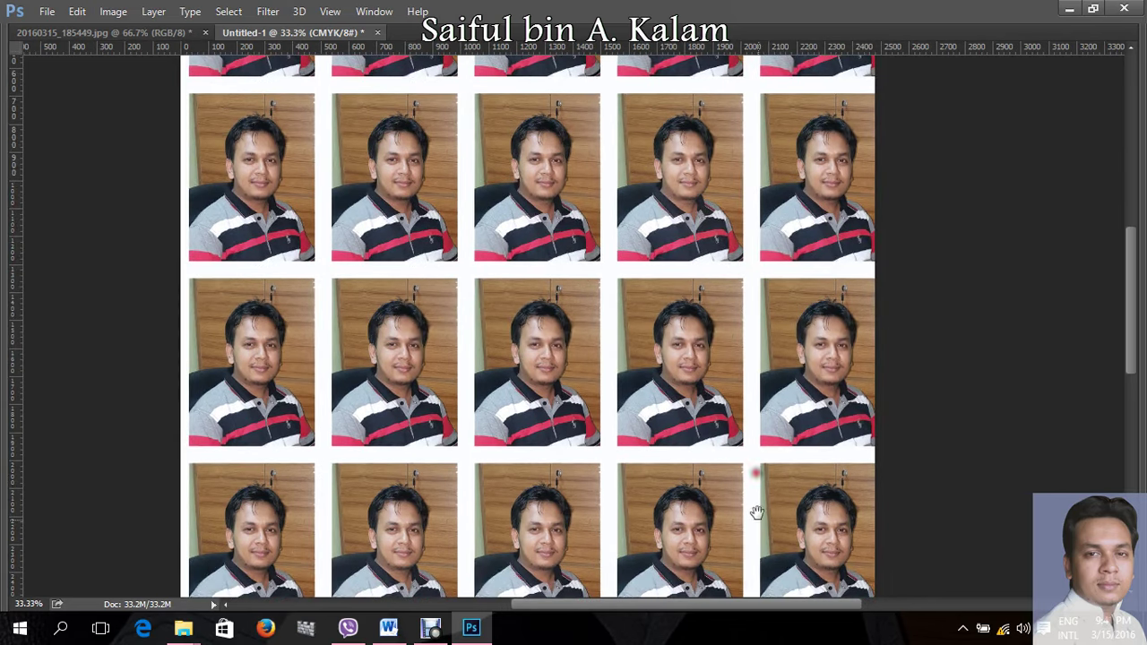
pyautogui.scroll(1, 709, 365)
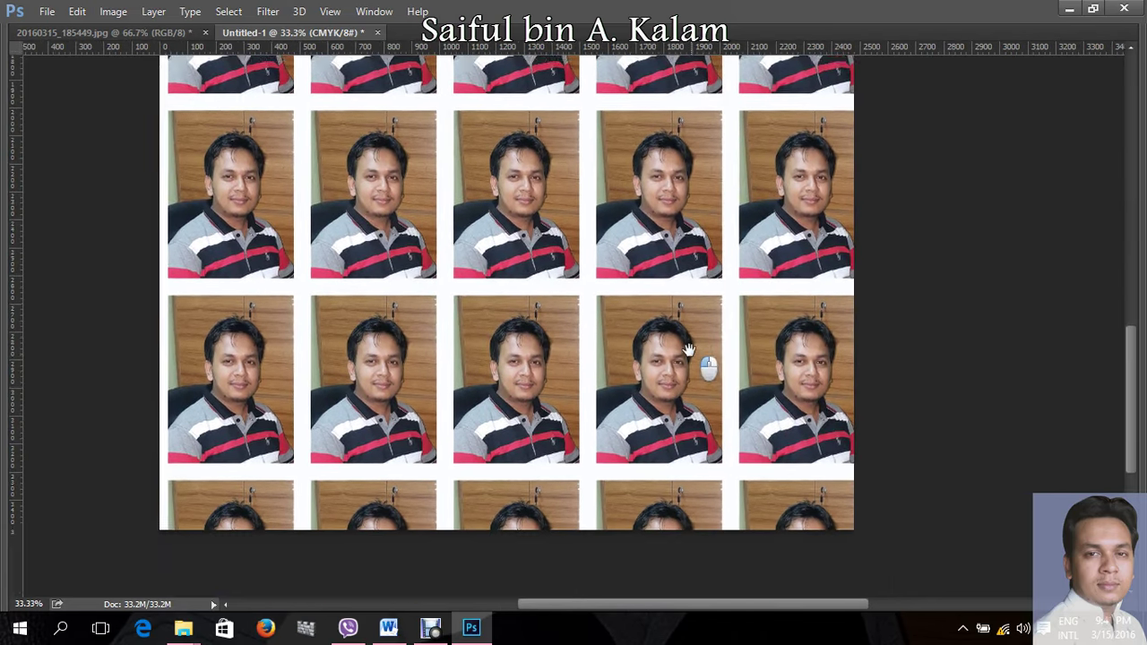
pyautogui.scroll(-2, 653, 376)
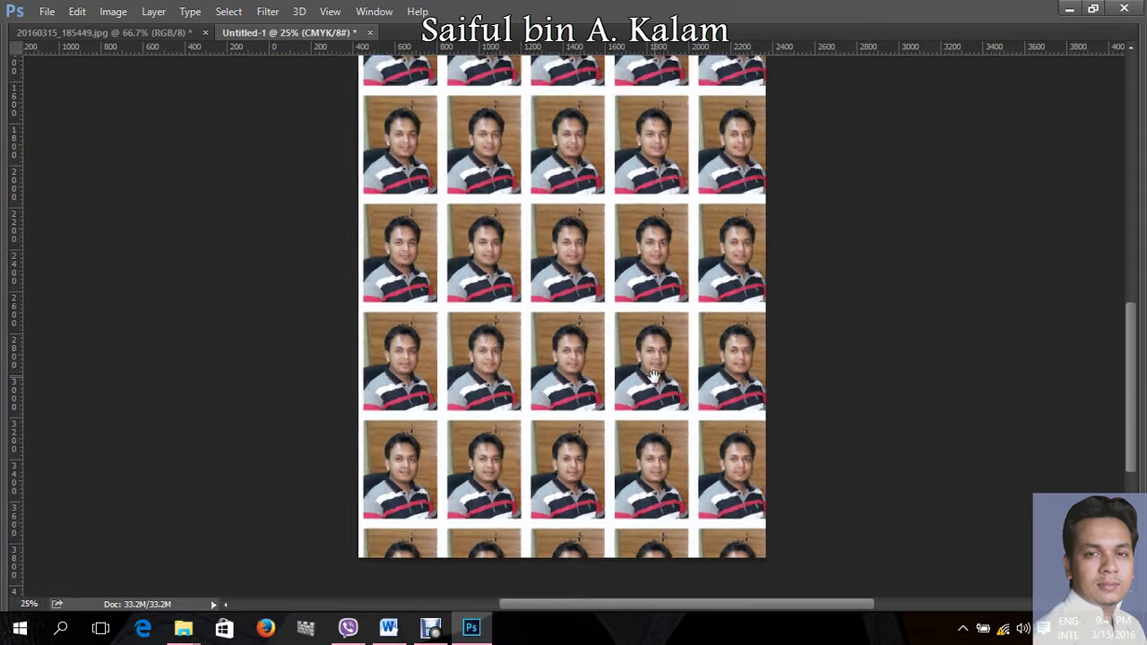
pyautogui.scroll(-1, 653, 376)
pyautogui.click(614, 342)
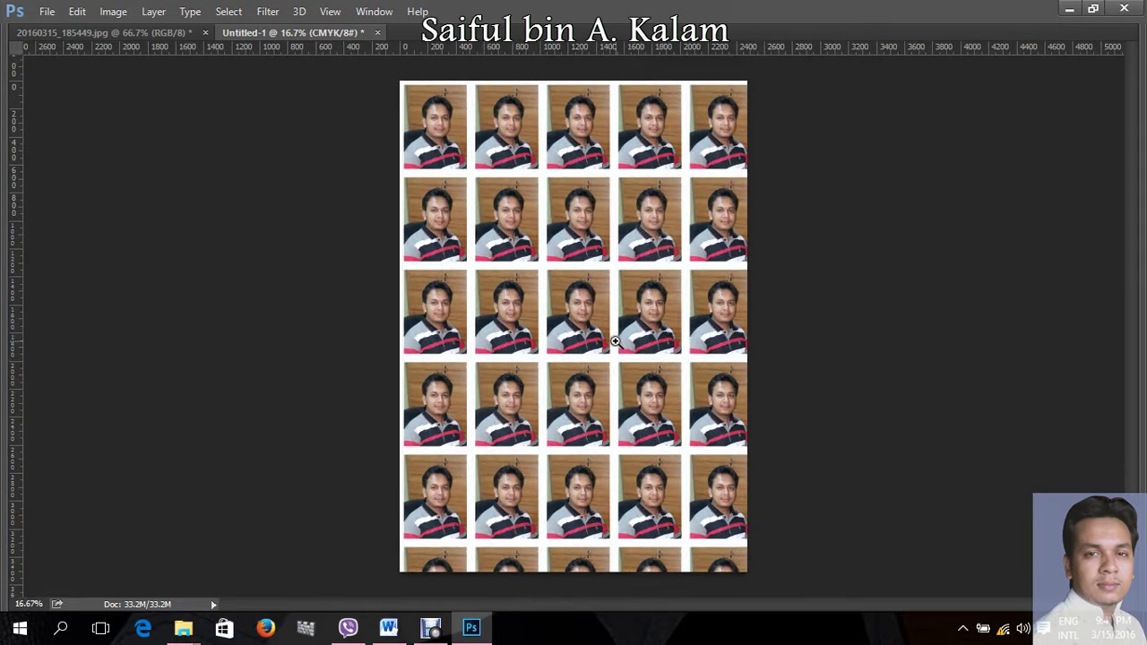
# Step: Bring back the toolbox and panels and undo the pattern fill, leaving the page blank
pyautogui.press('s')
pyautogui.press('Tab')
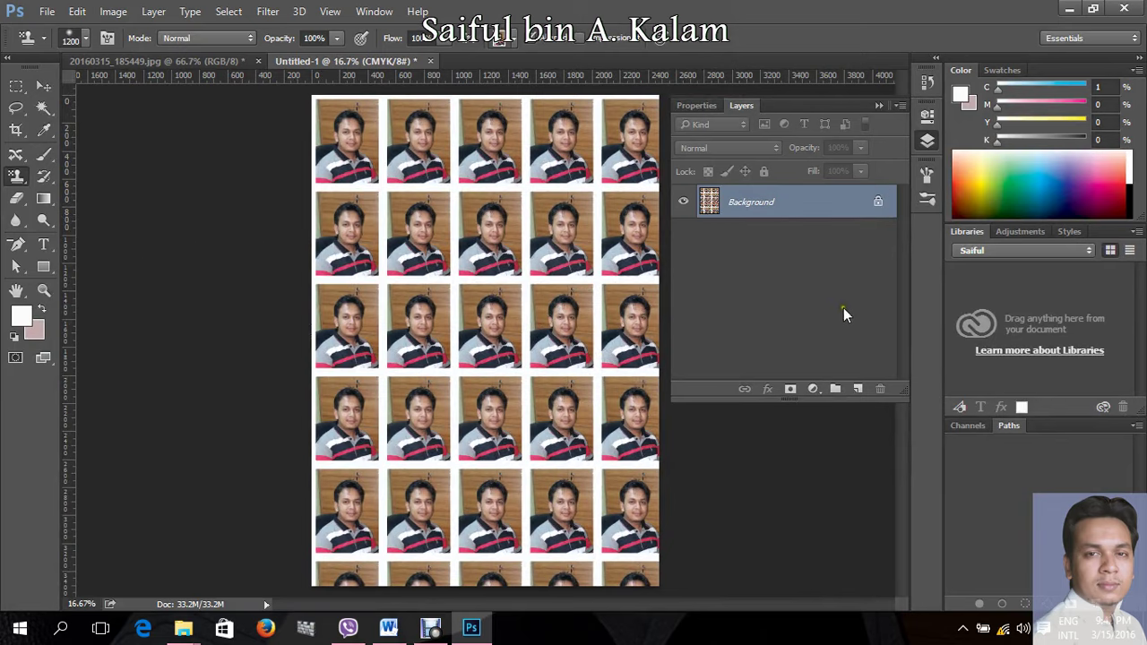
pyautogui.hotkey('ctrl', 'z')
# Step: Add Layer 1 and paint white-bordered portrait tiles across the whole A4 page
pyautogui.click(857, 389)
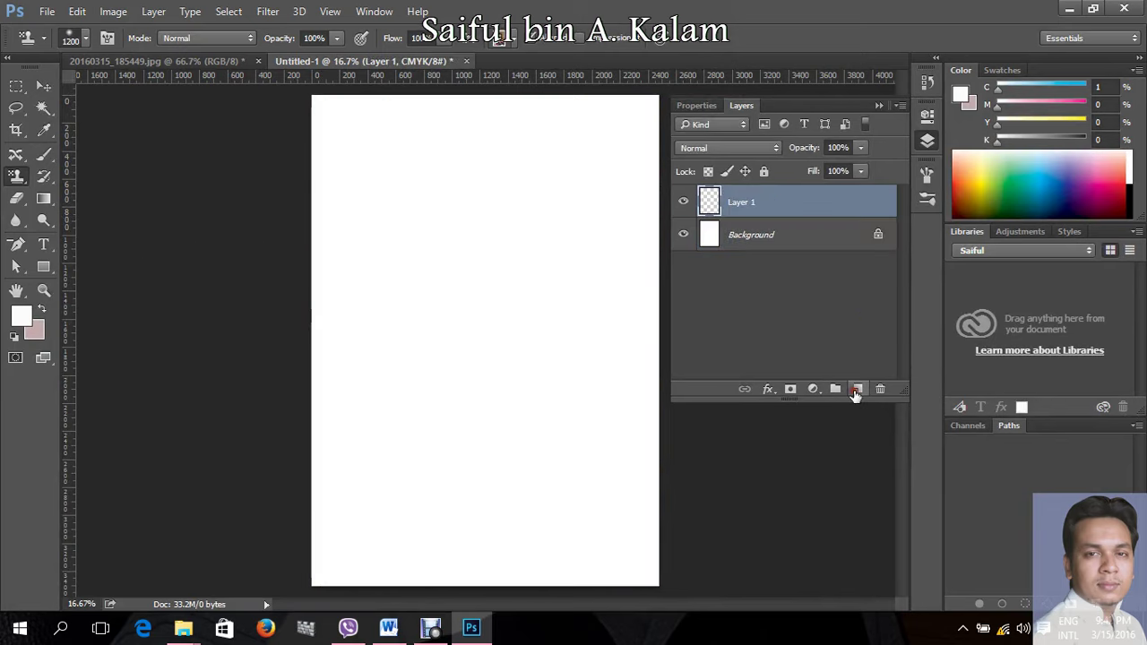
pyautogui.moveTo(323, 135); pyautogui.dragTo(635, 177)
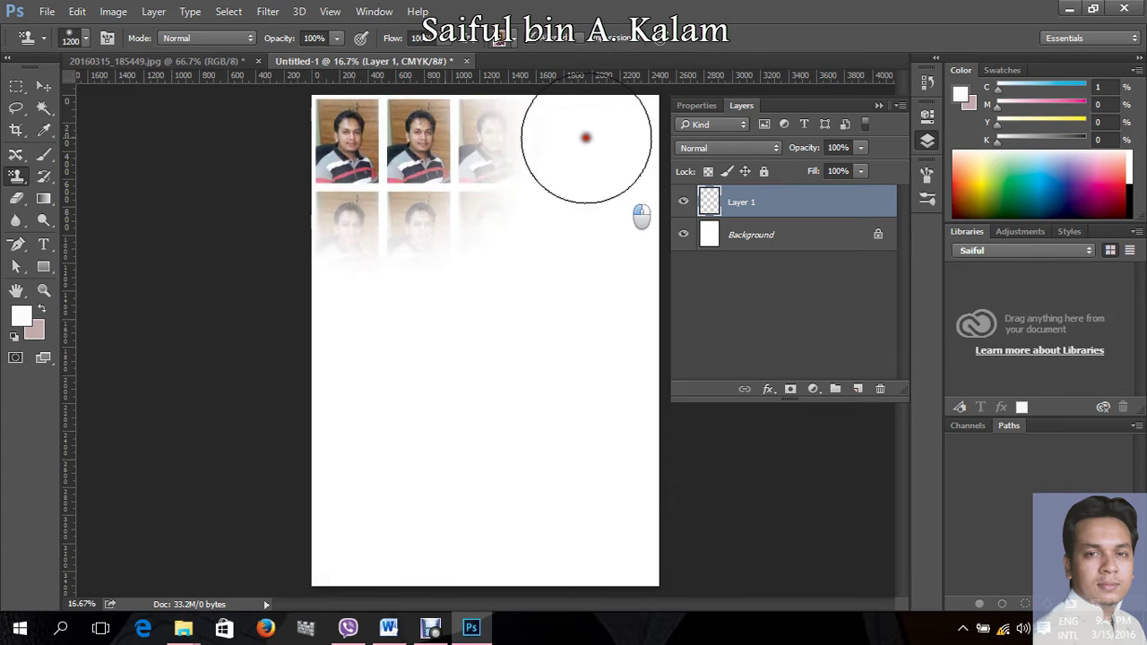
pyautogui.moveTo(632, 228)
pyautogui.mouseDown()
pyautogui.moveTo(284, 538)
pyautogui.moveTo(543, 410)
pyautogui.moveTo(317, 404)
pyautogui.moveTo(589, 242)
pyautogui.moveTo(313, 212)
pyautogui.moveTo(417, 193)
pyautogui.moveTo(691, 422)
pyautogui.moveTo(691, 586)
pyautogui.moveTo(228, 508)
pyautogui.mouseUp()
pyautogui.click(43, 86)
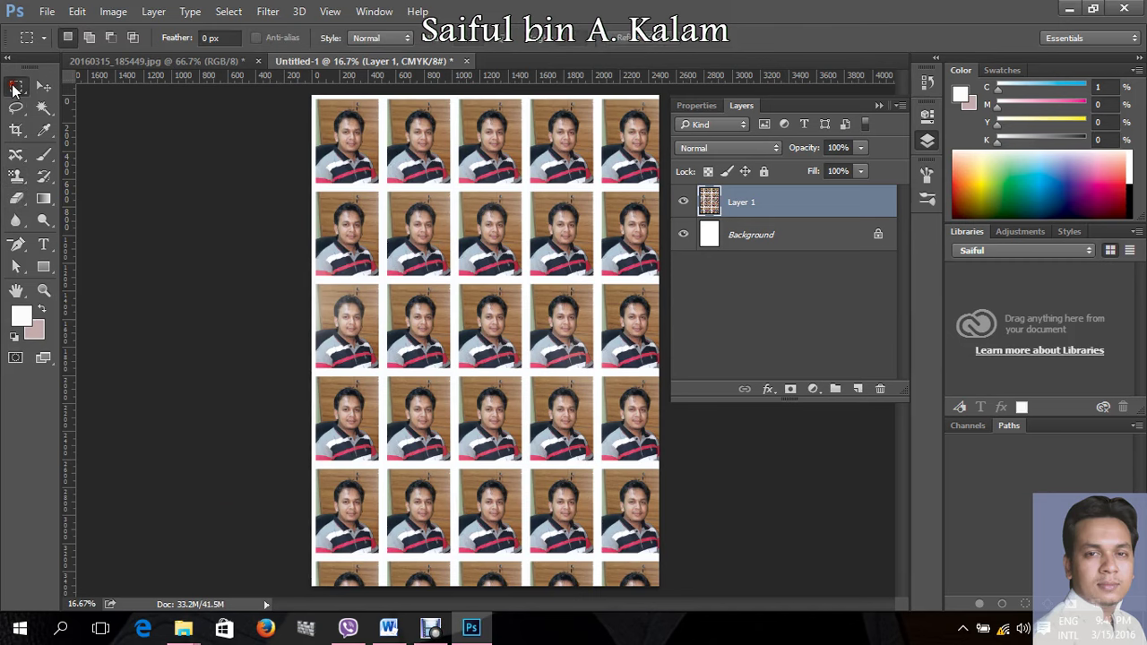
pyautogui.press('Tab')
# Step: Clear the rightmost portrait column and cut-off bottom strip, then centre the 4×5 grid
pyautogui.moveTo(685, 75); pyautogui.dragTo(834, 617)
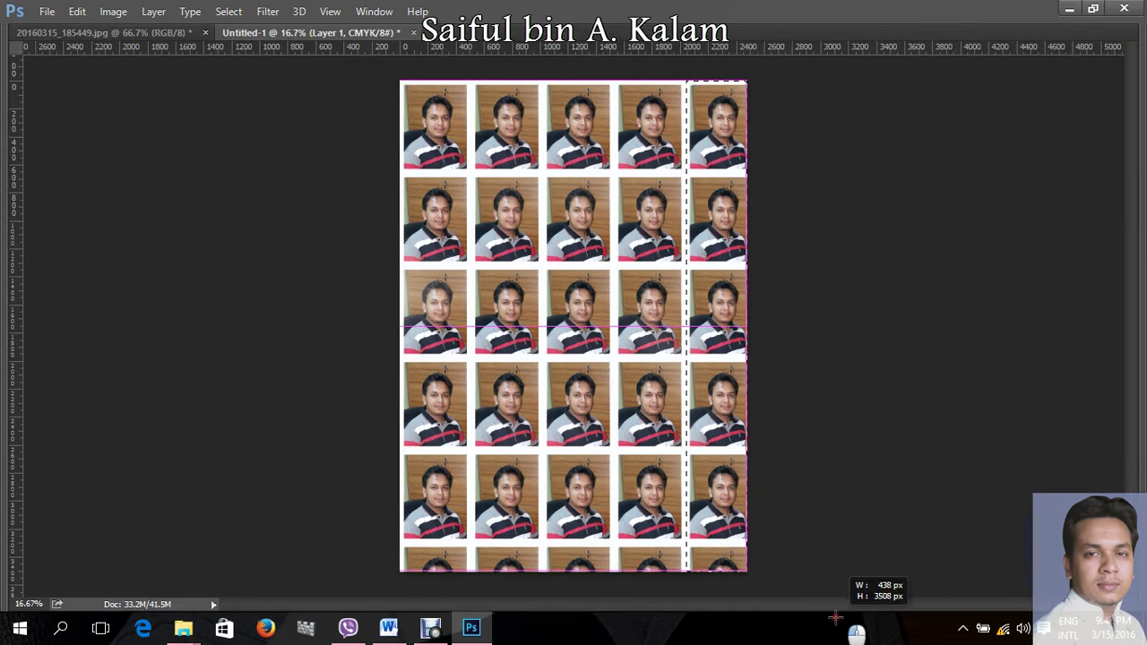
pyautogui.press('Delete')
pyautogui.hotkey('ctrl', 'd')
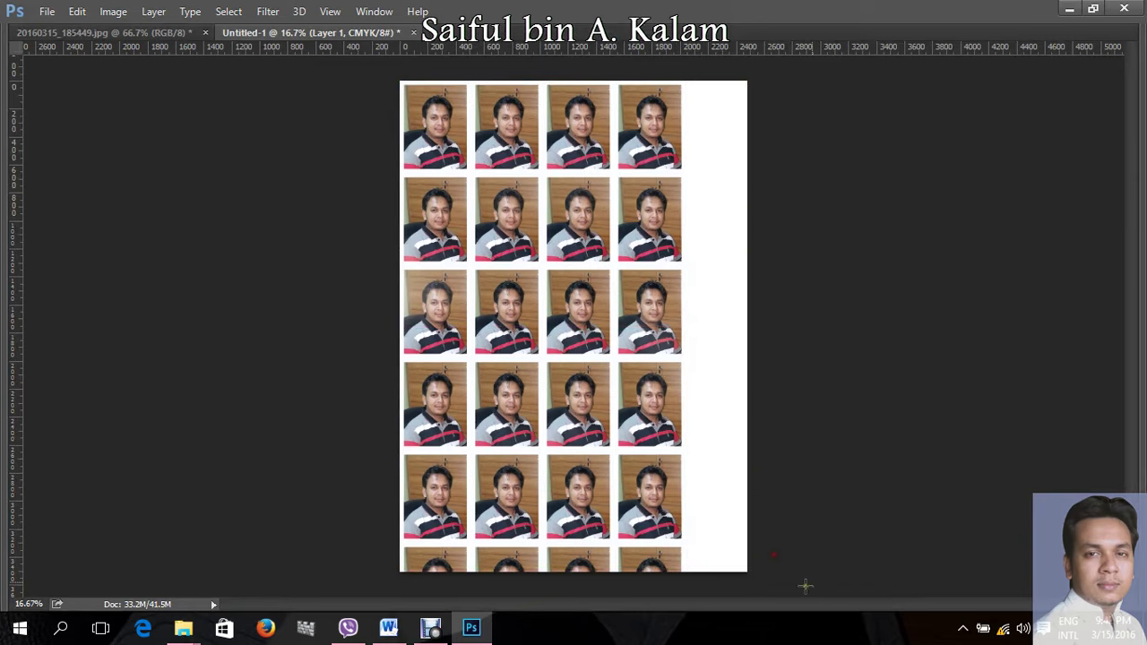
pyautogui.moveTo(805, 586); pyautogui.dragTo(387, 541)
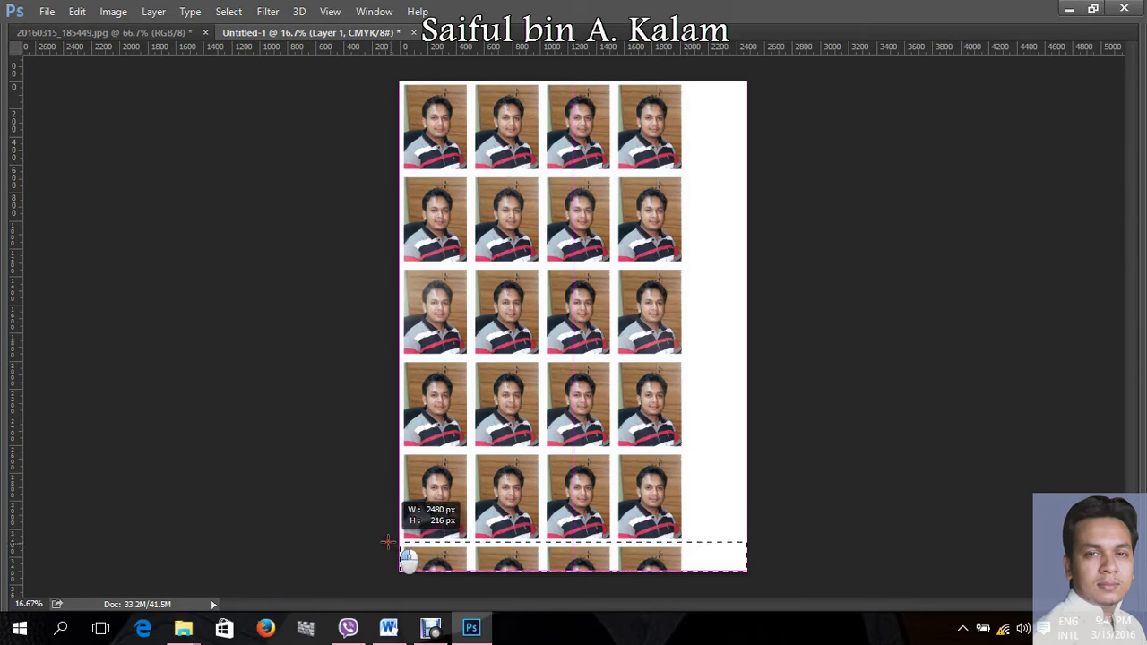
pyautogui.press('Delete')
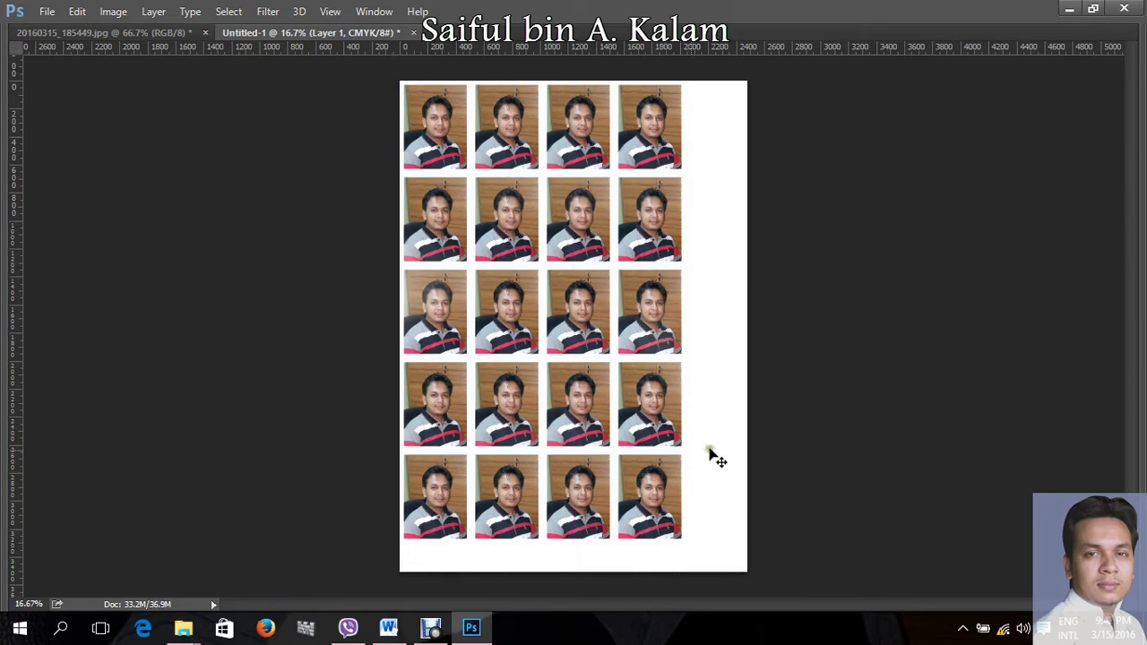
pyautogui.moveTo(531, 244); pyautogui.dragTo(561, 256)
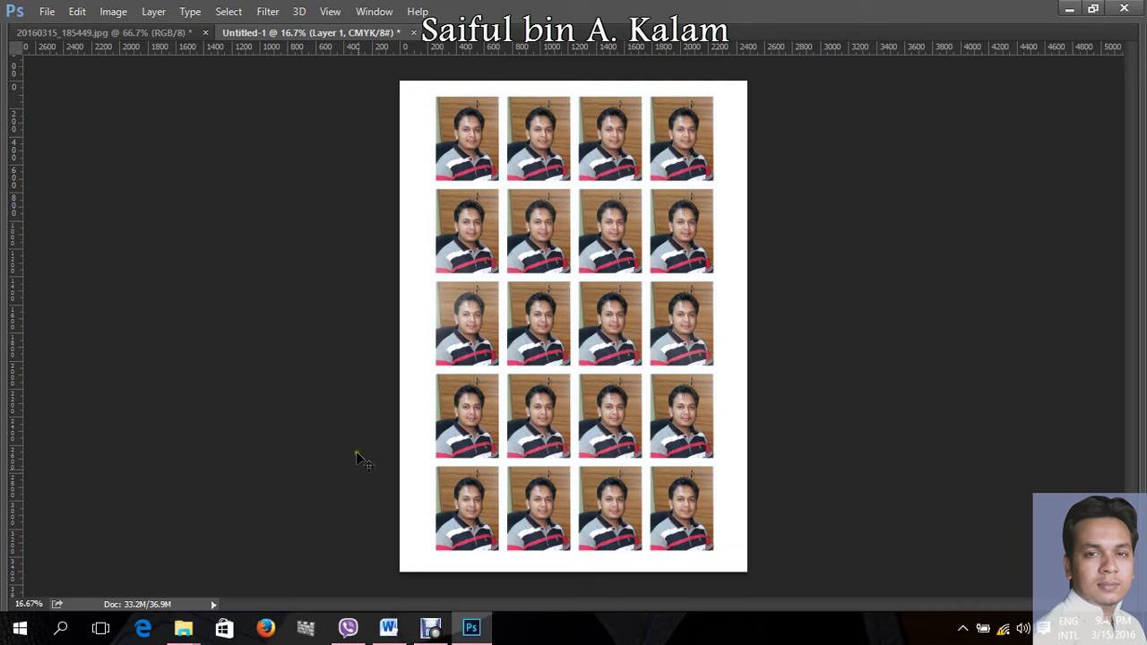
pyautogui.click(431, 627)
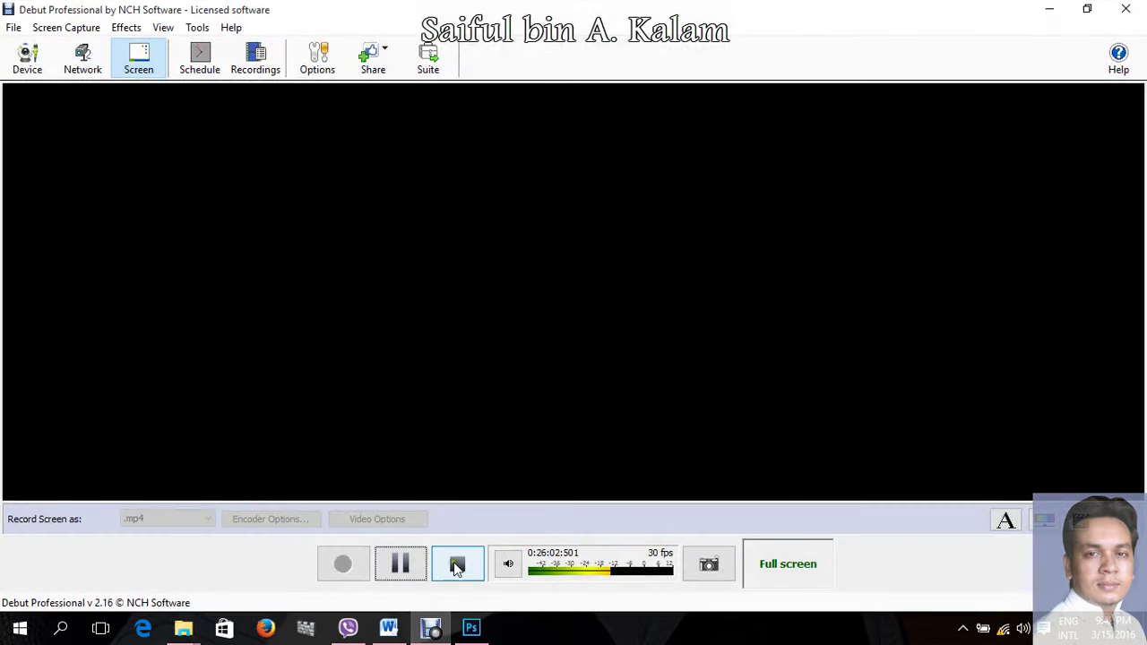